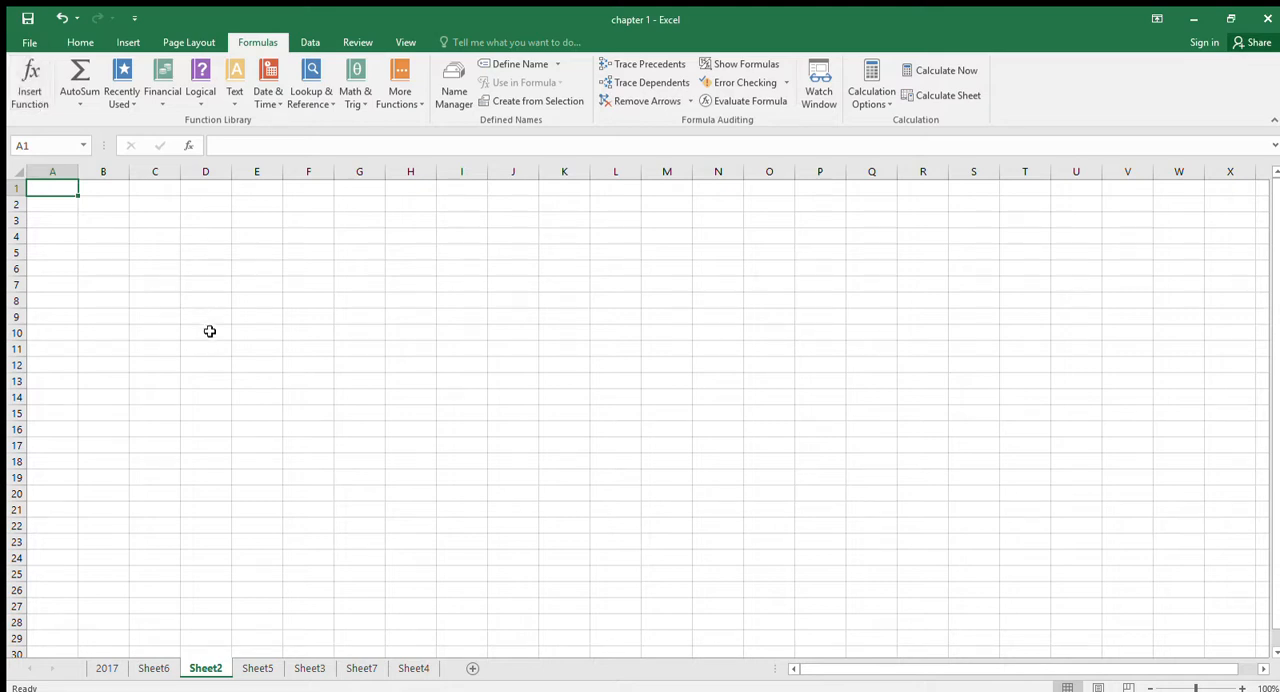
click(188, 285)
click(105, 266)
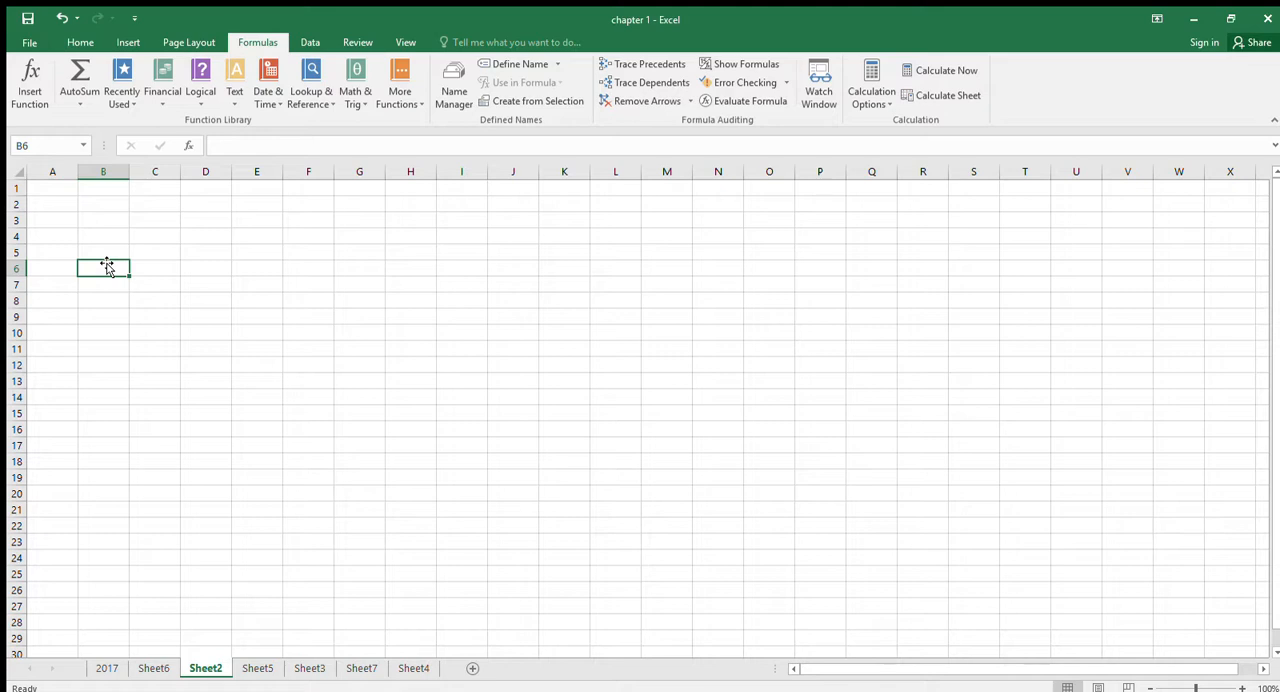
text(=)
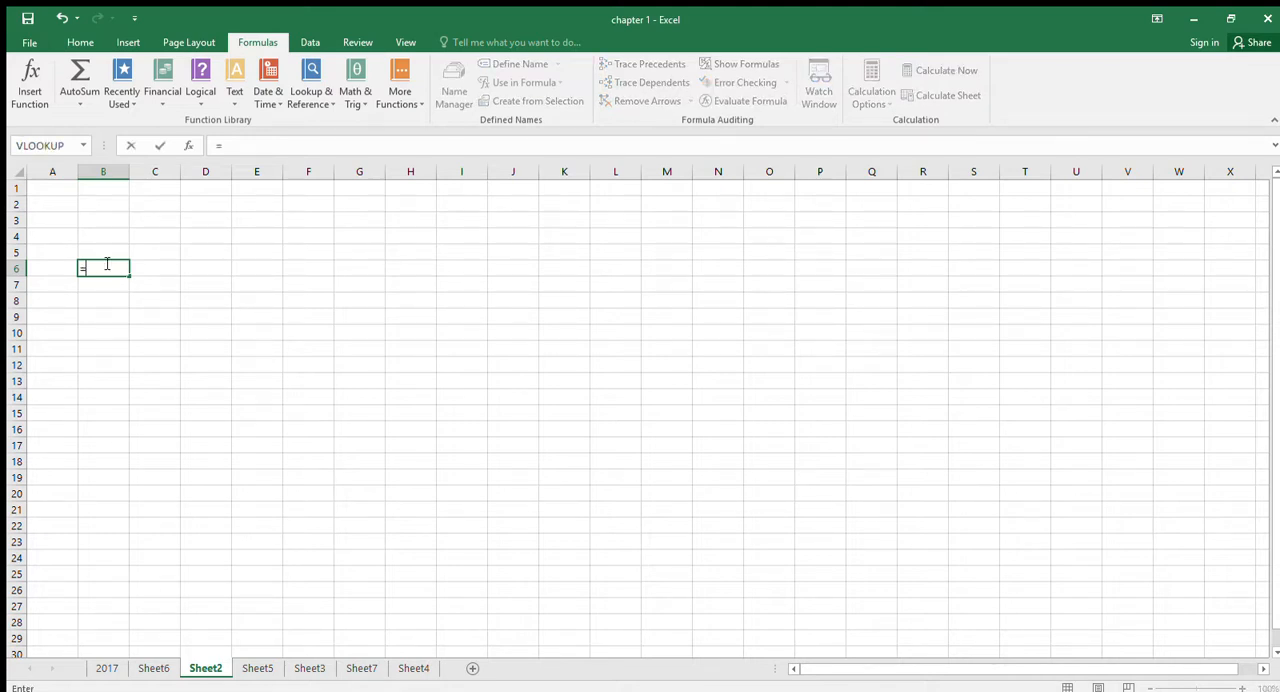
key(Escape)
- Enter the addition formula =B4+B5+B6+B7 in cell A6, picking each cell reference from the sheet
key(Left)
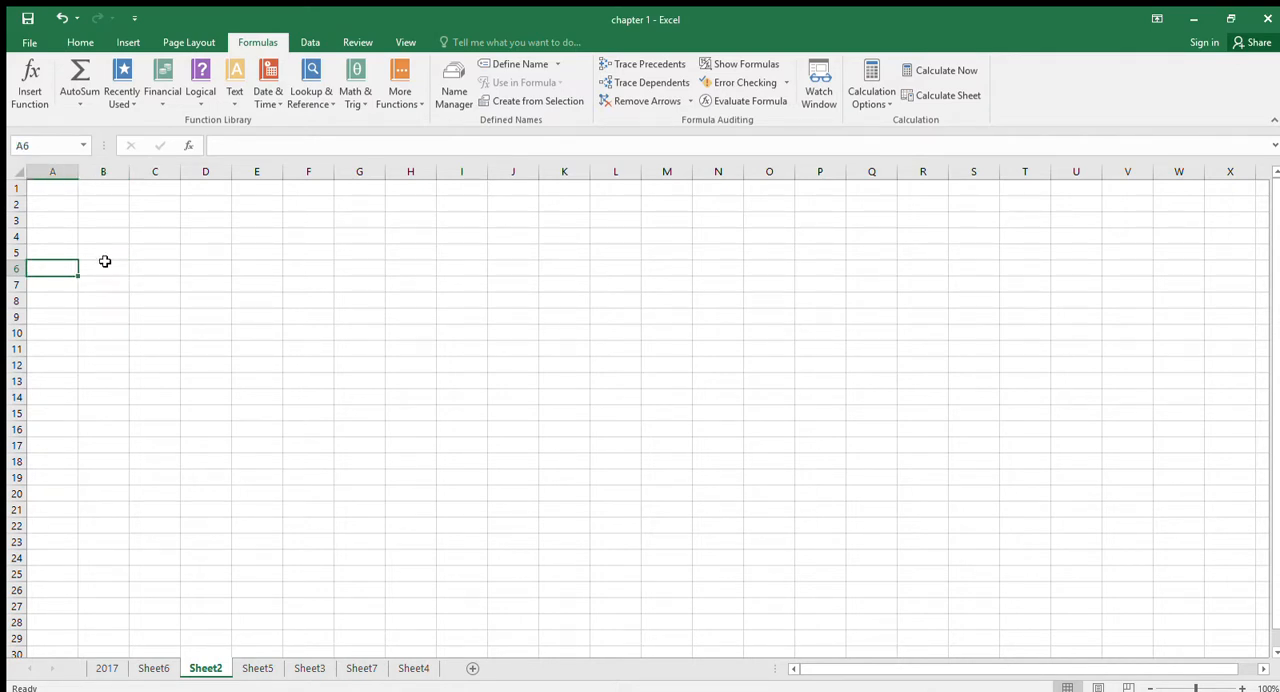
text(=)
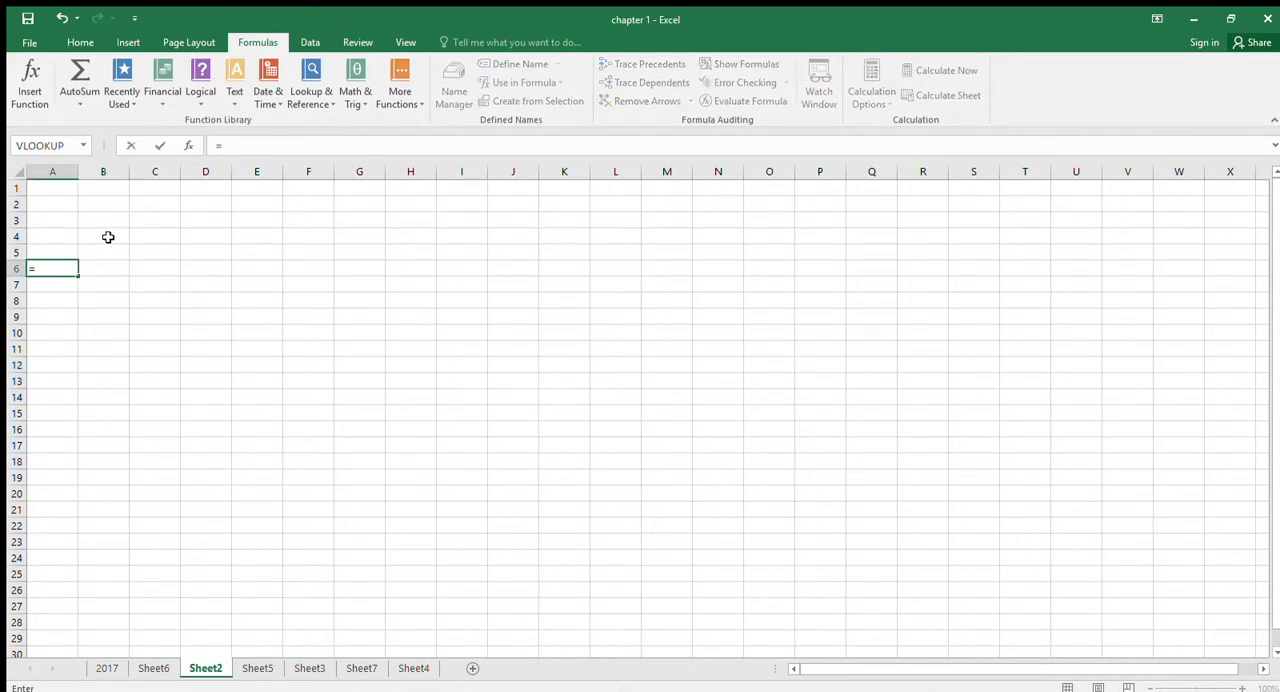
click(108, 237)
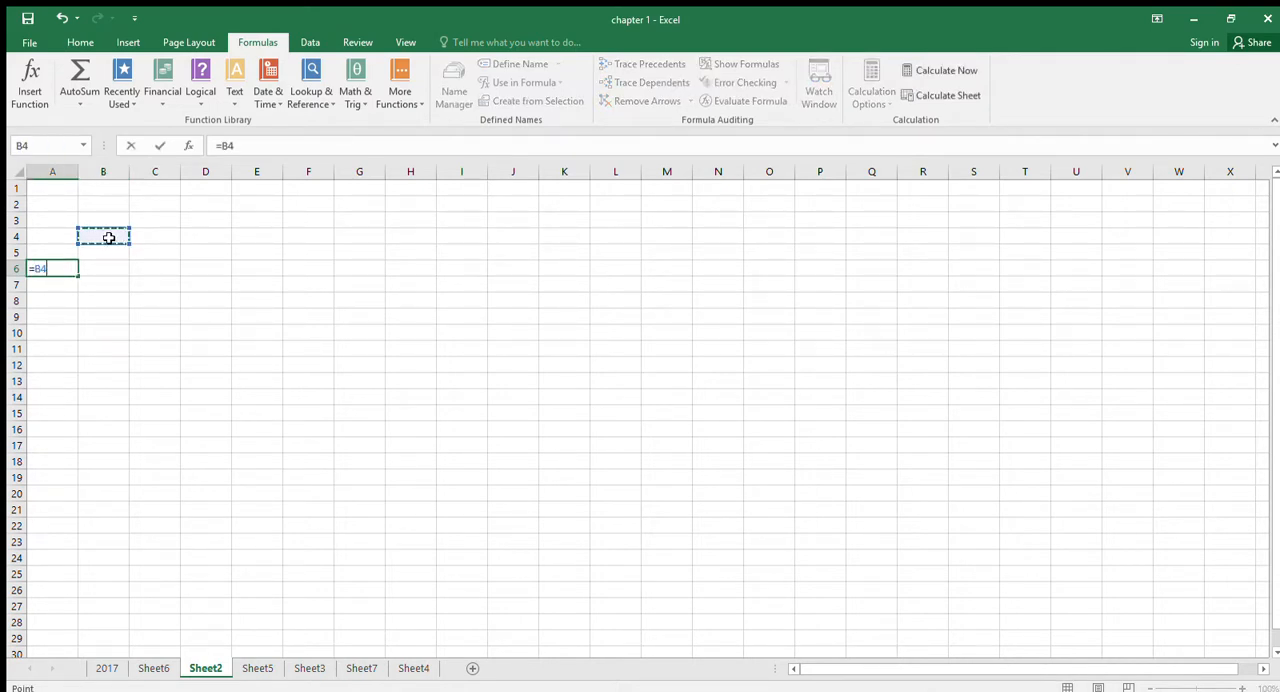
text(+)
click(106, 252)
text(+)
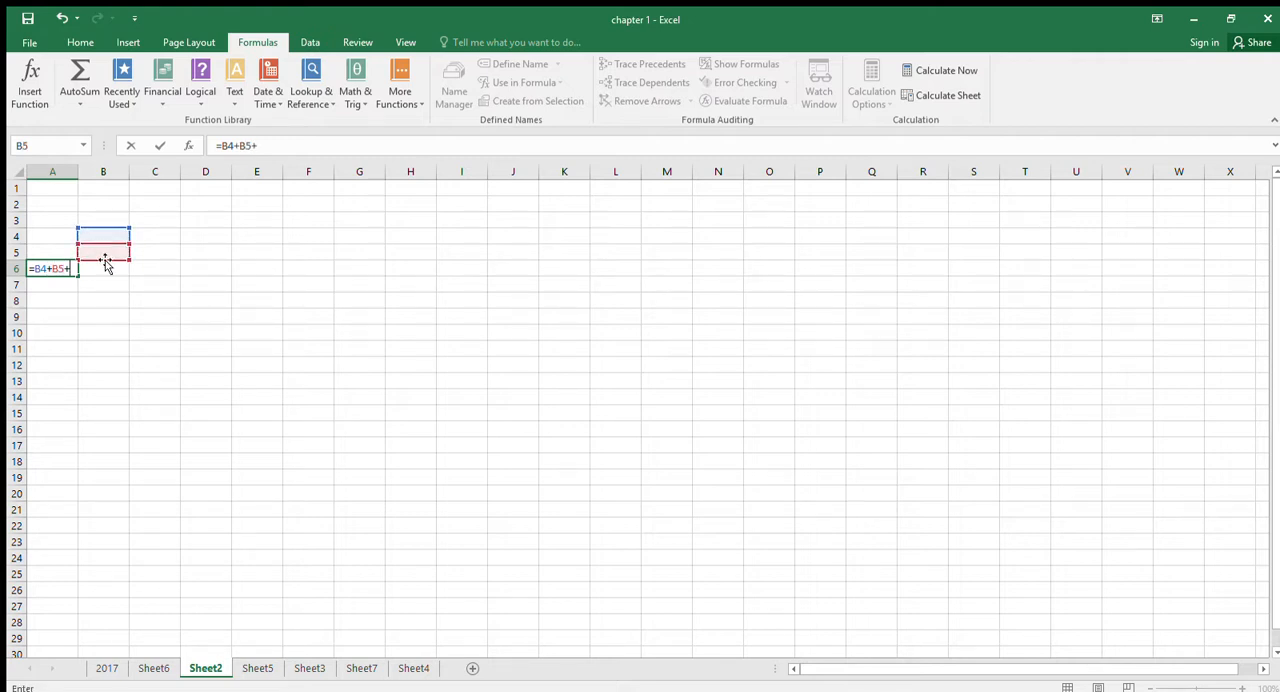
click(101, 267)
text(+)
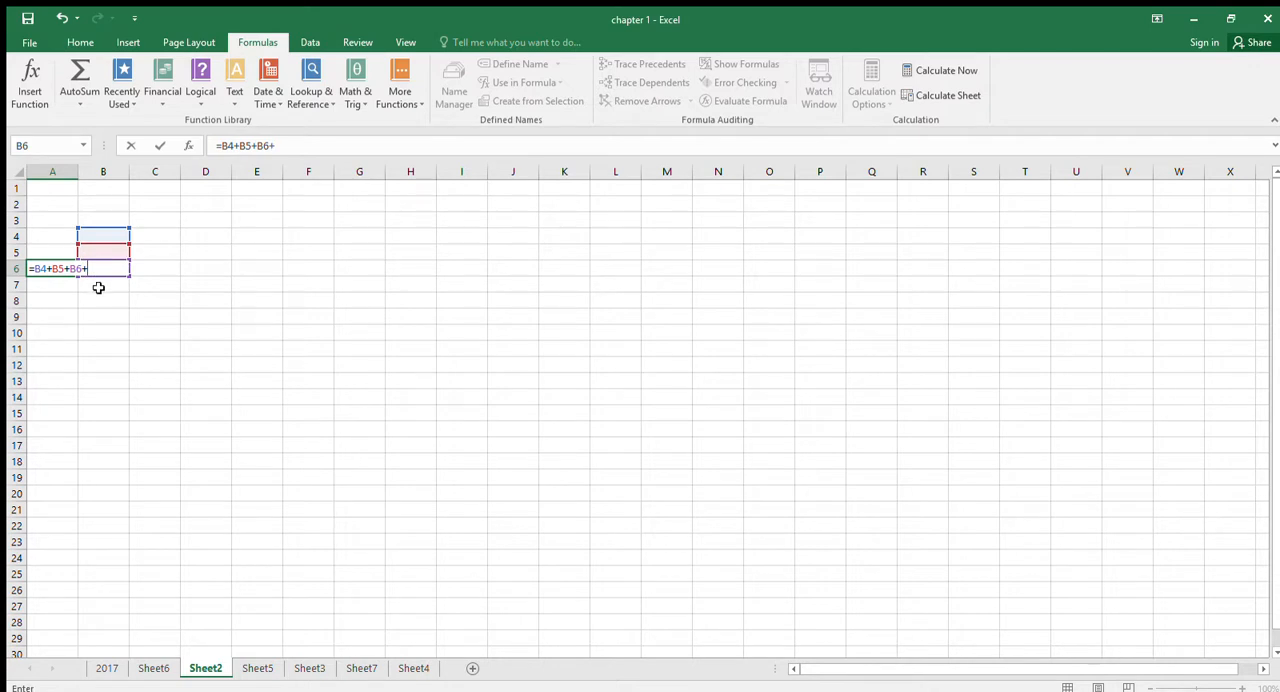
click(99, 286)
key(Return)
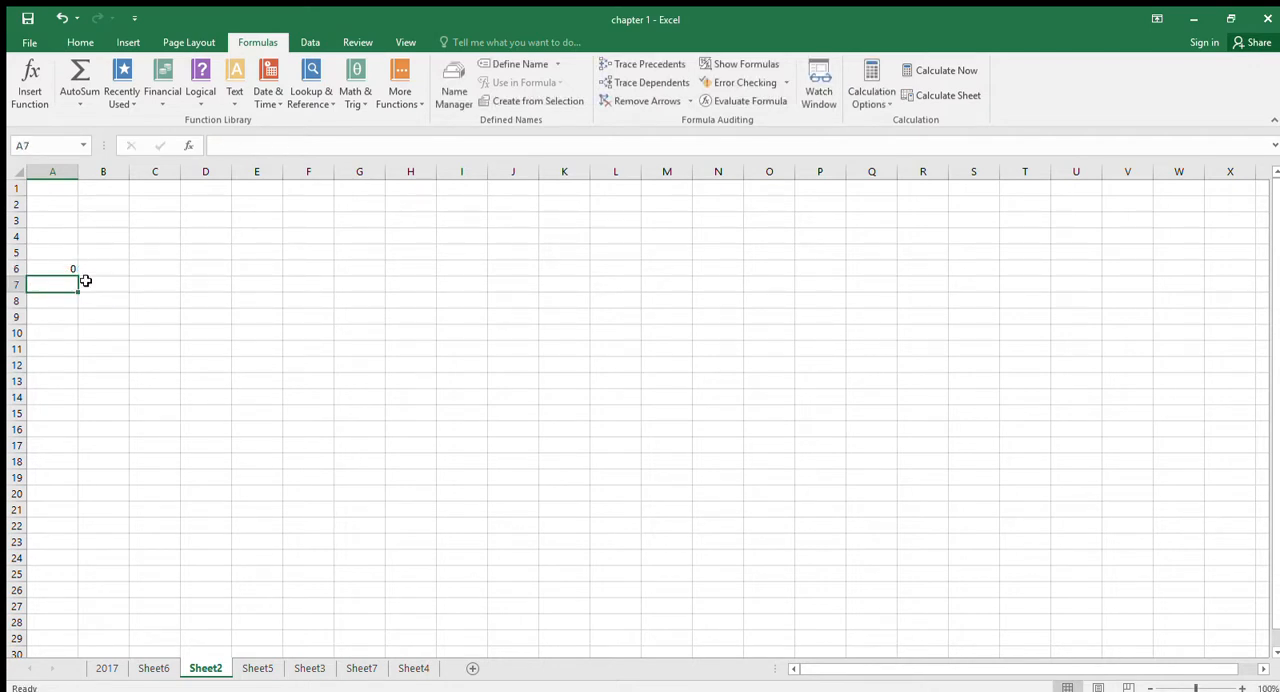
click(64, 269)
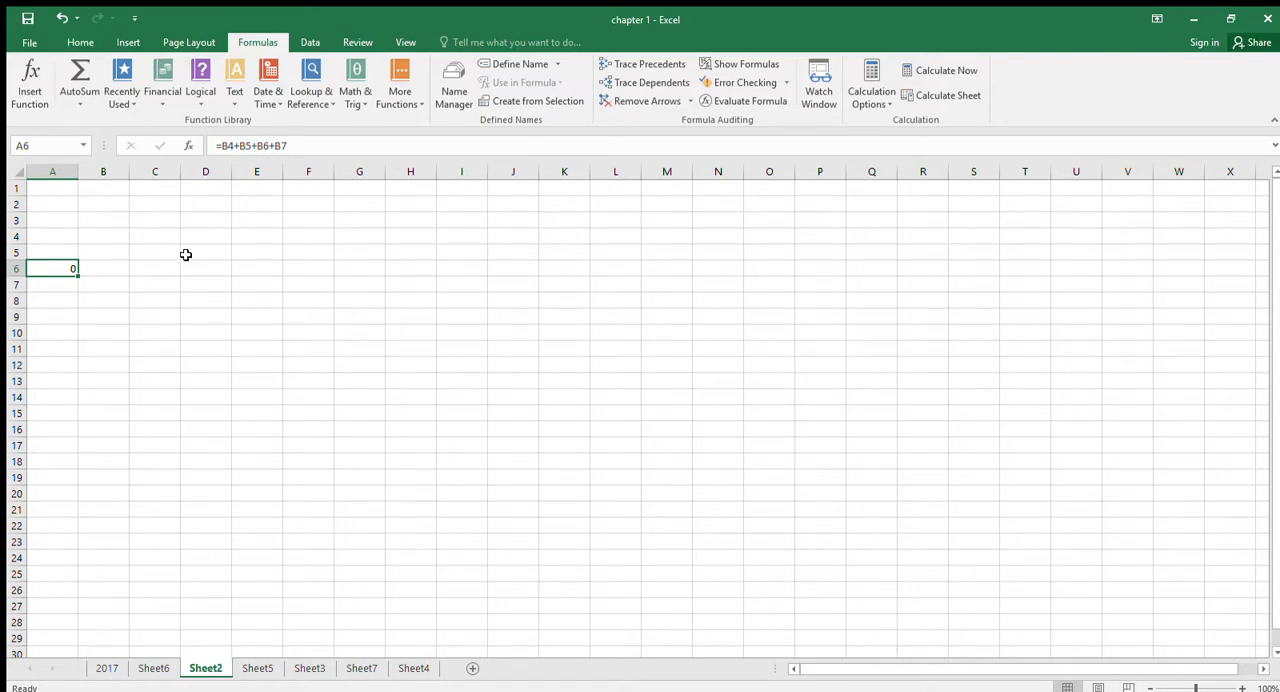
- Enter the same addition formula, =b4+b5+b6+b7, in cell A7 with the cell references written out by hand
click(64, 289)
text(=)
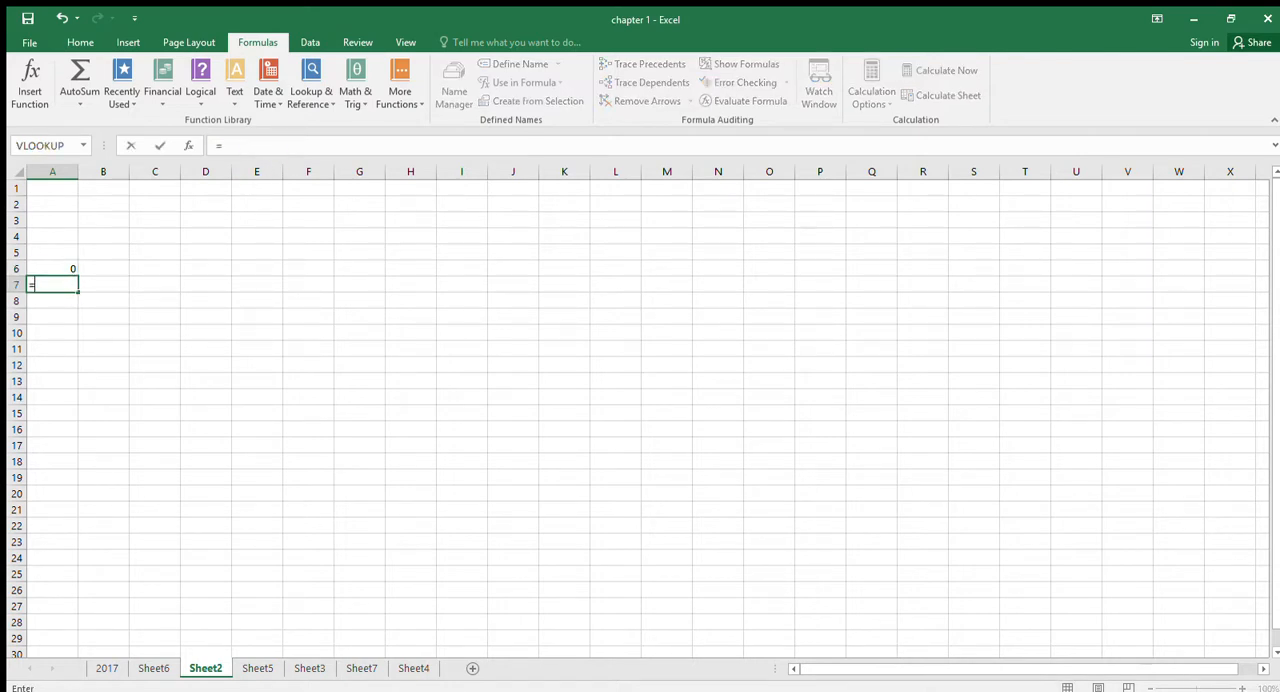
text(b4+)
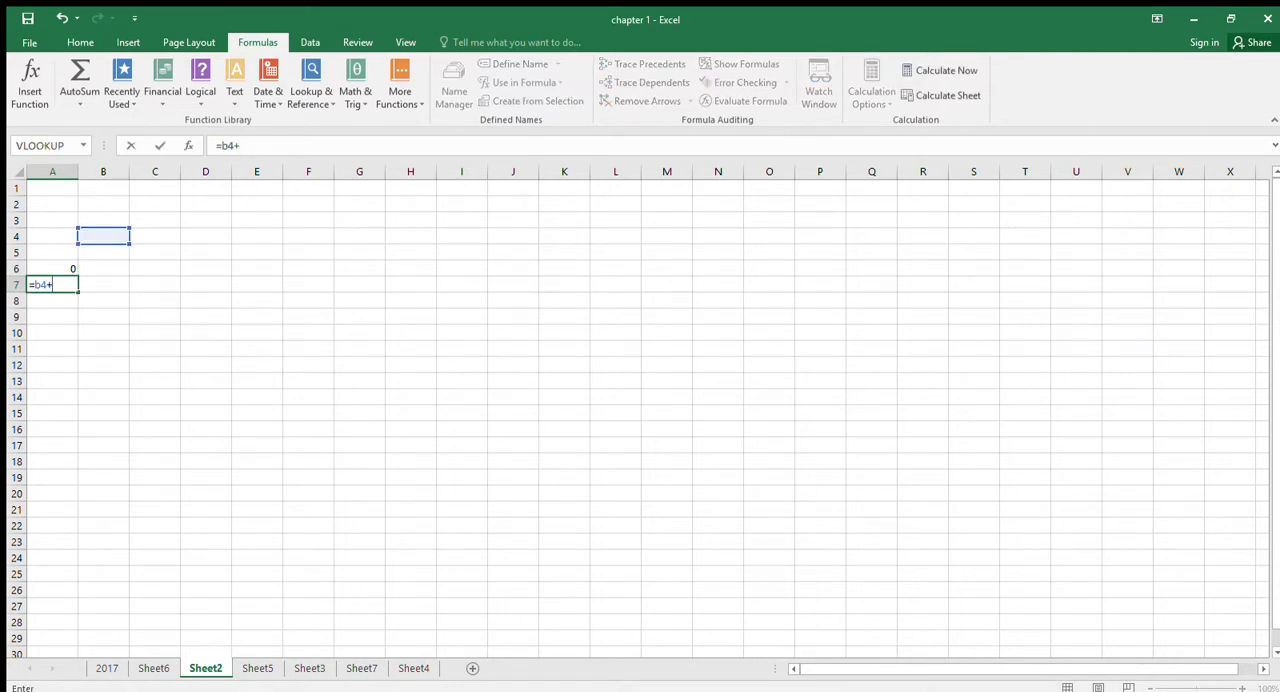
text(b5+b6+b7)
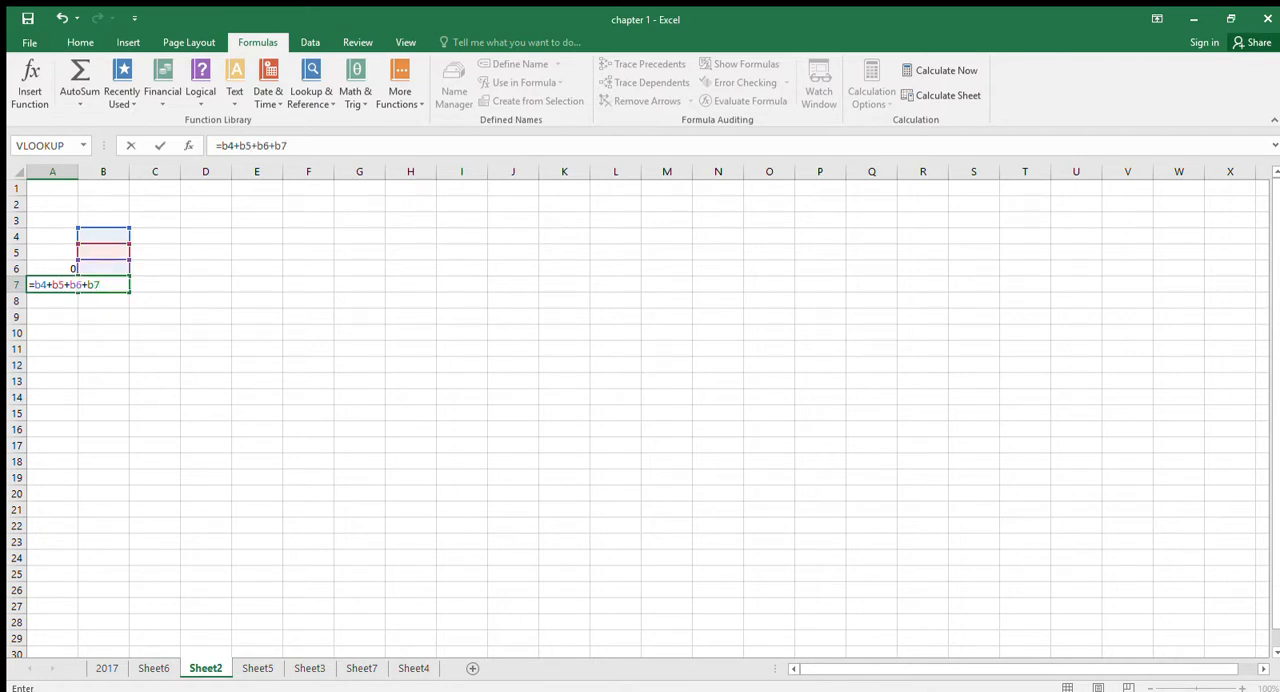
key(Return)
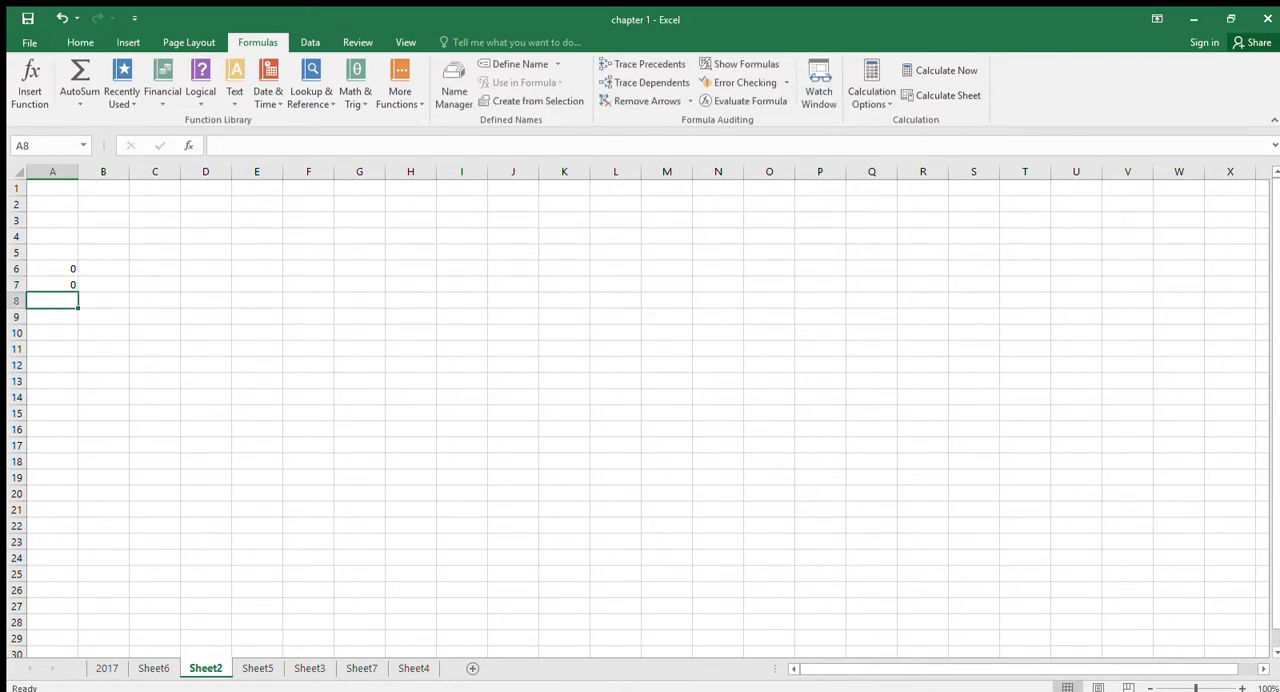
- Add up the range B4:B7 in cell A8 with the SUM function, and check the formula in A7 for comparison
text(=sum)
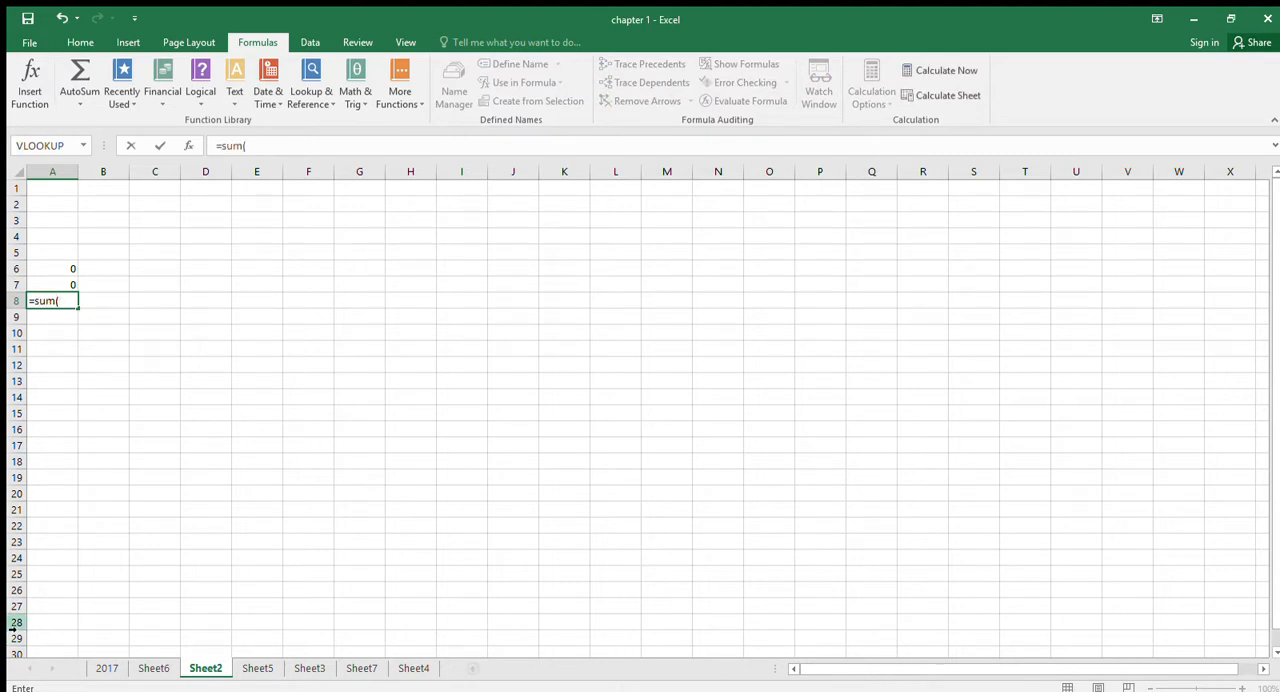
text(()
drag(106, 238, 98, 289)
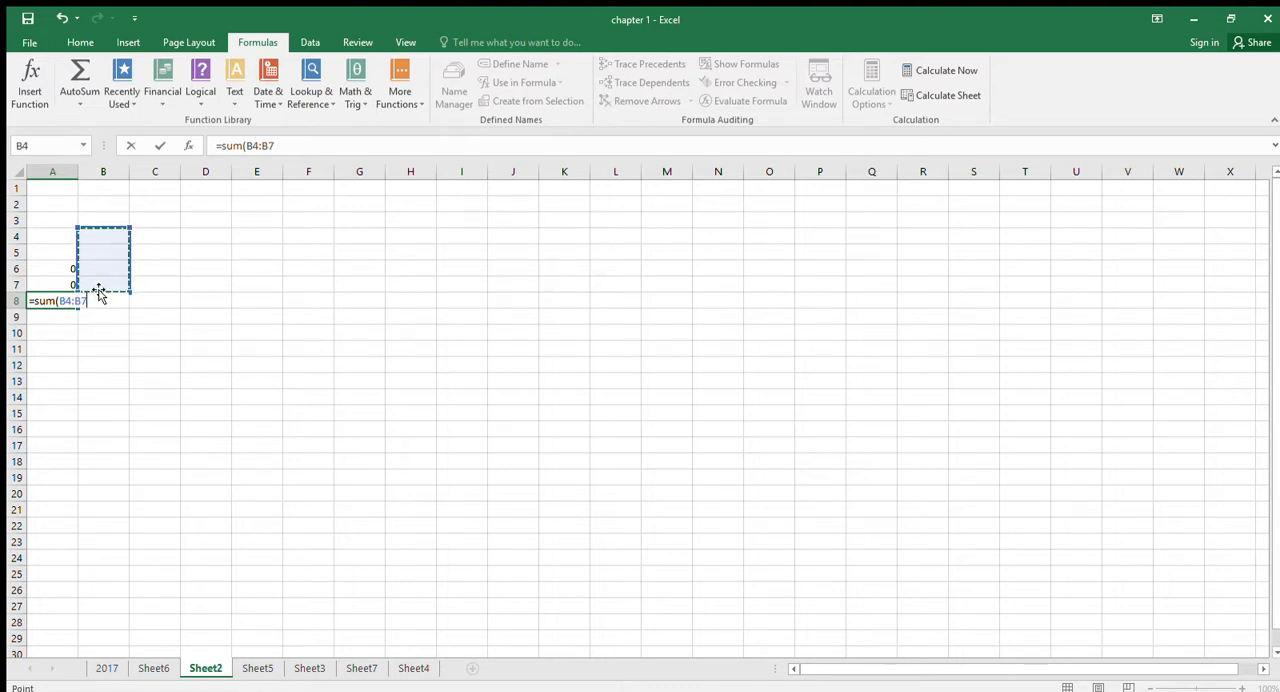
key(Return)
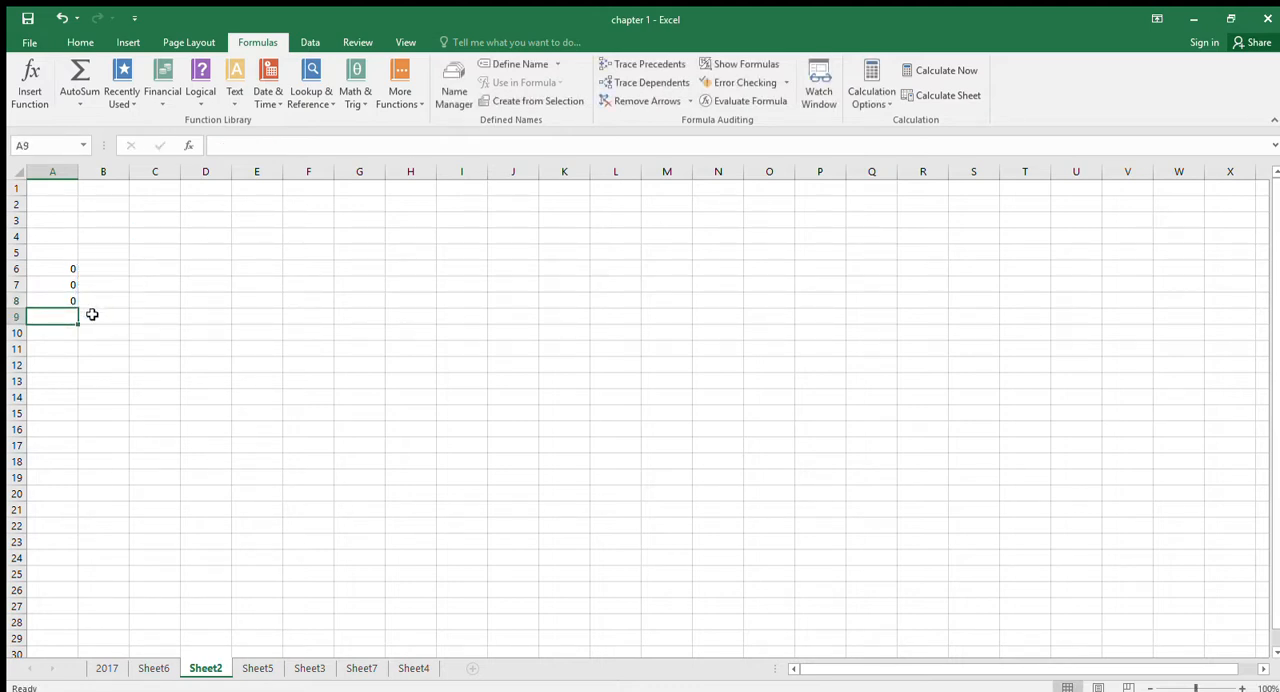
click(72, 282)
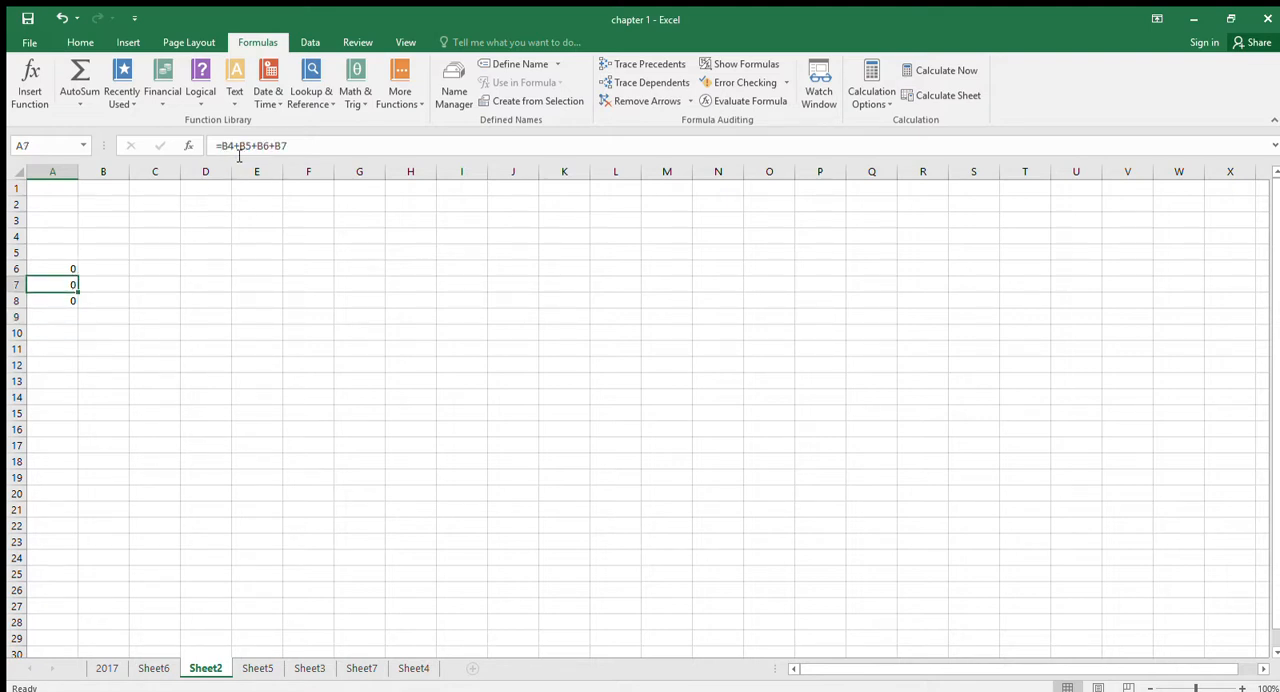
- Enter the subtraction formula =B4-B5 in cell A10, picking both cell references from the sheet
click(69, 332)
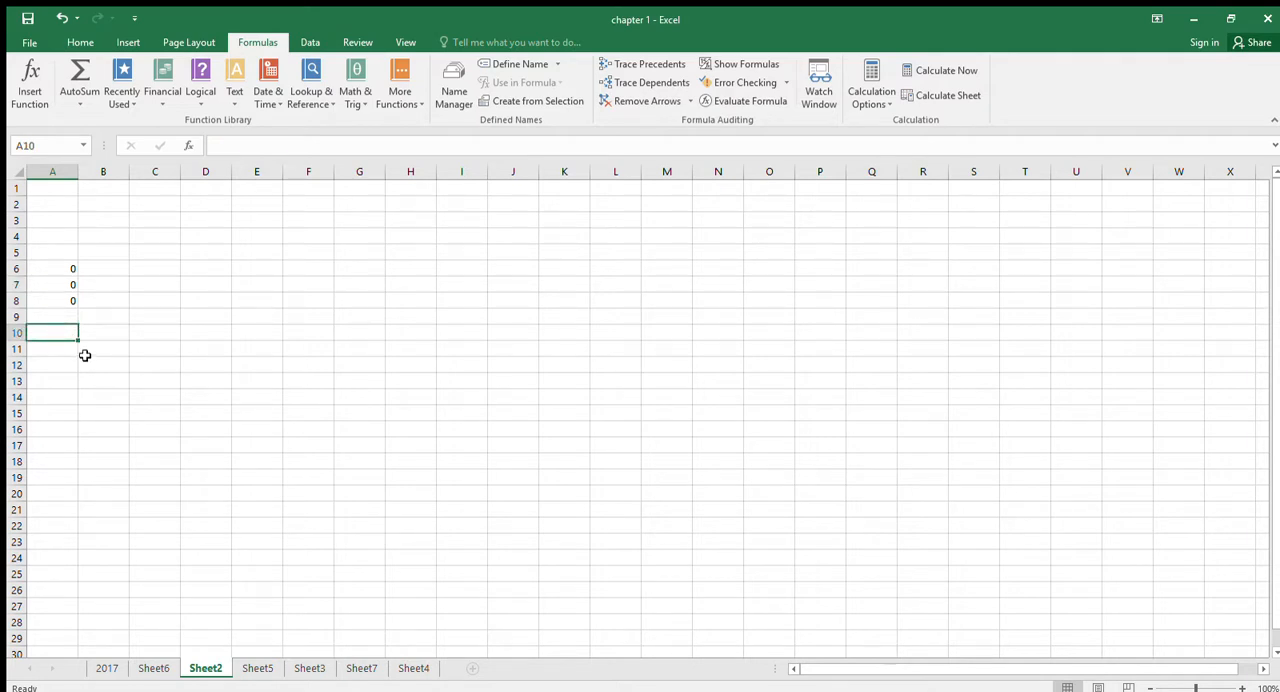
text(=)
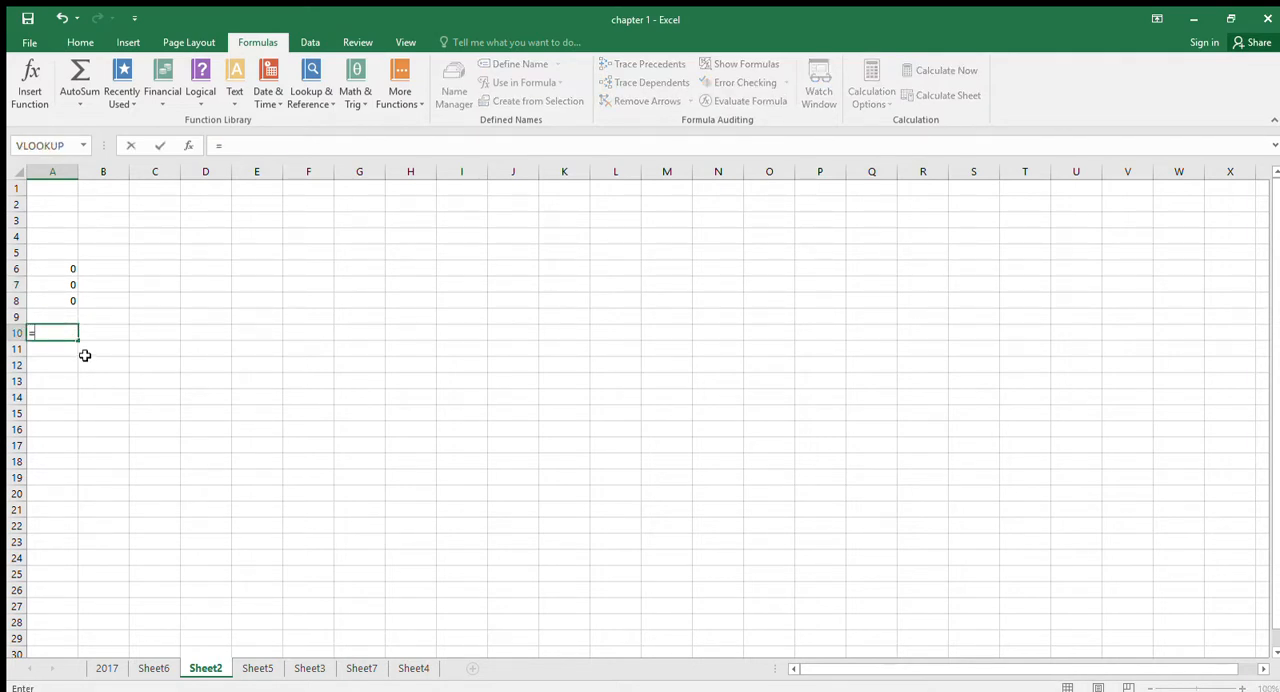
click(106, 234)
text(-)
click(98, 255)
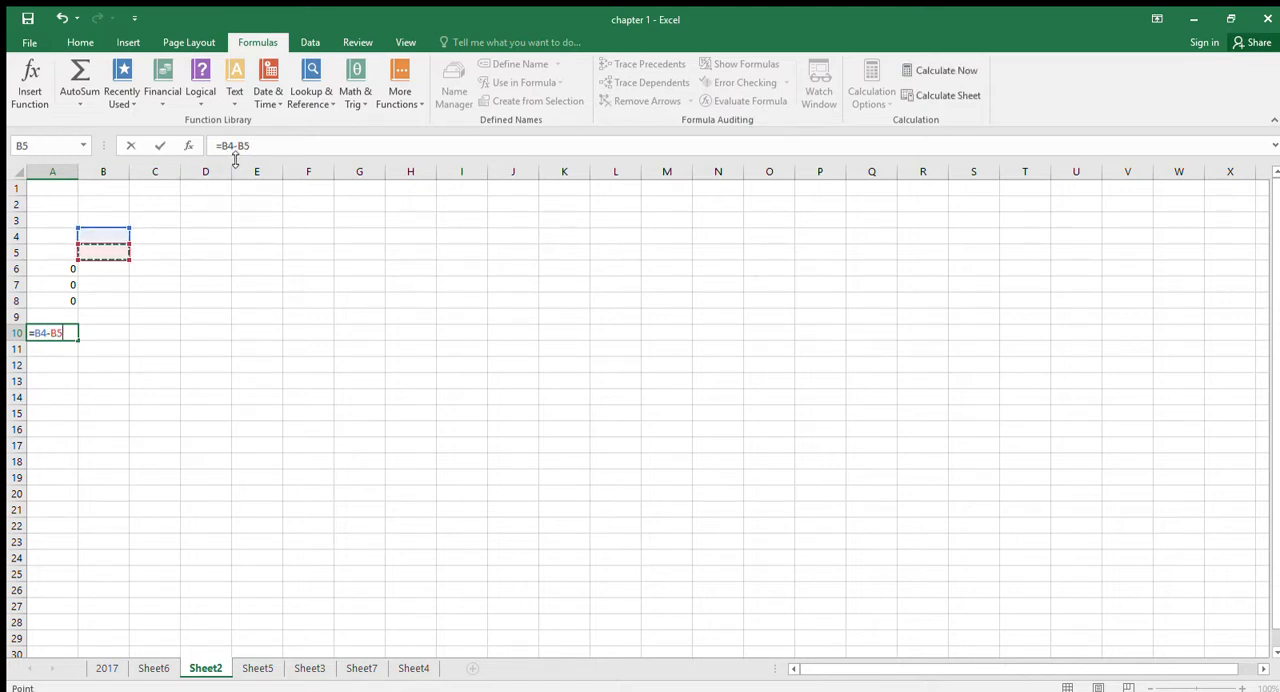
key(Return)
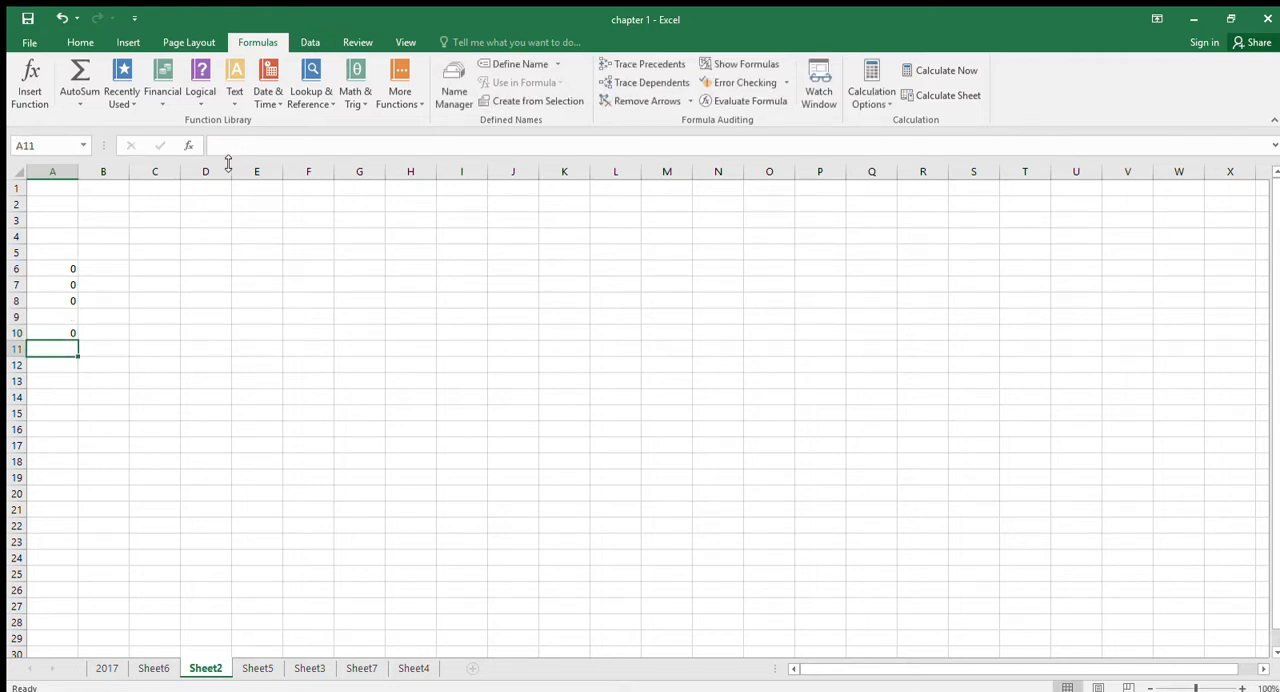
- Write the subtraction formula =b4-b5 by hand in cell A11 and compare it with the addition formula in A7
text(=b4-)
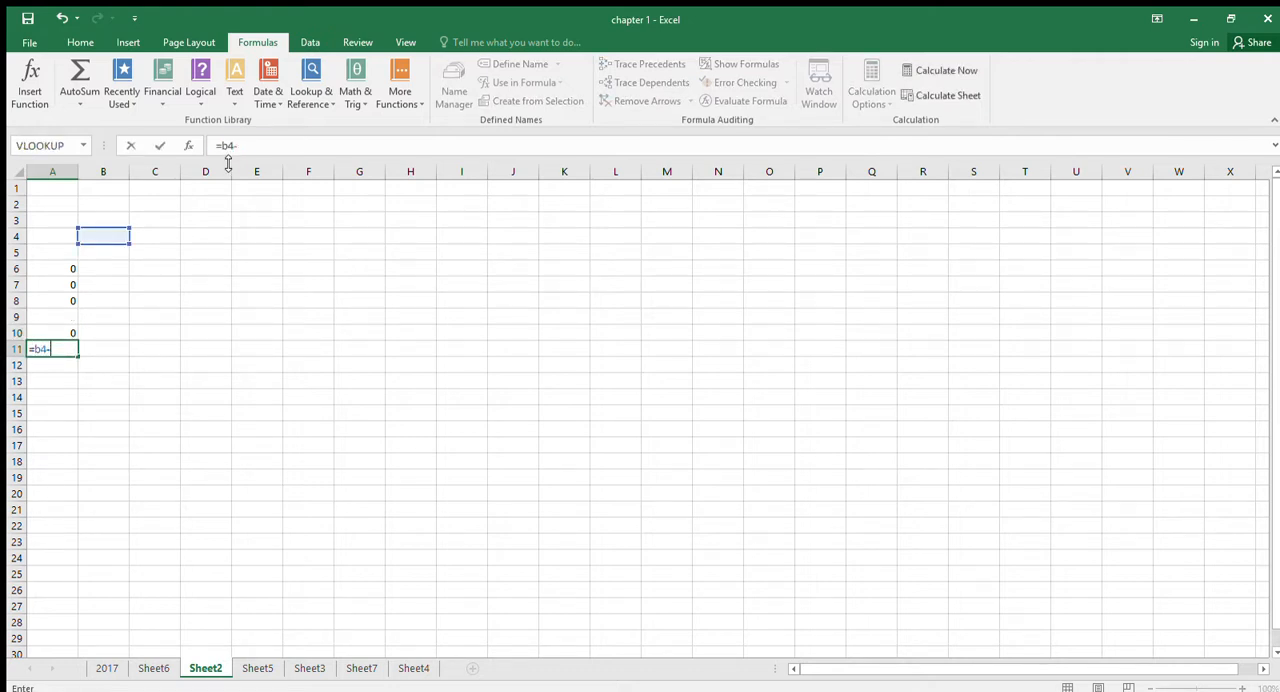
text(b5)
key(Return)
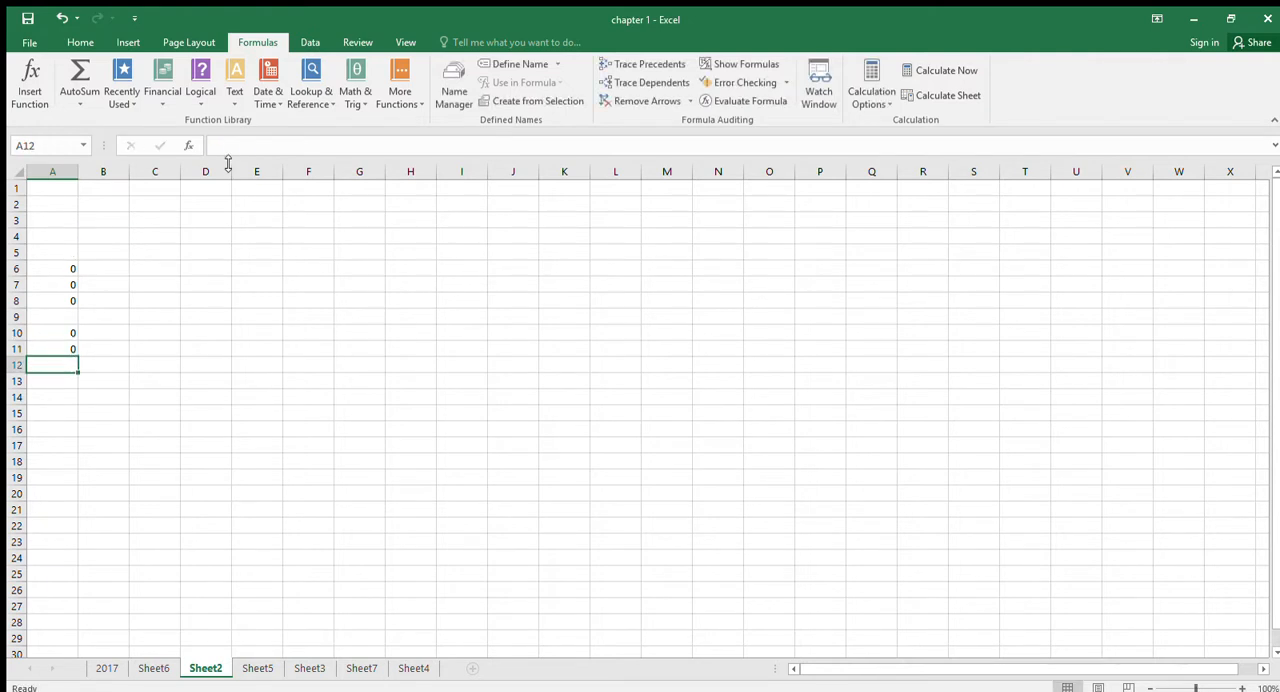
key(Up)
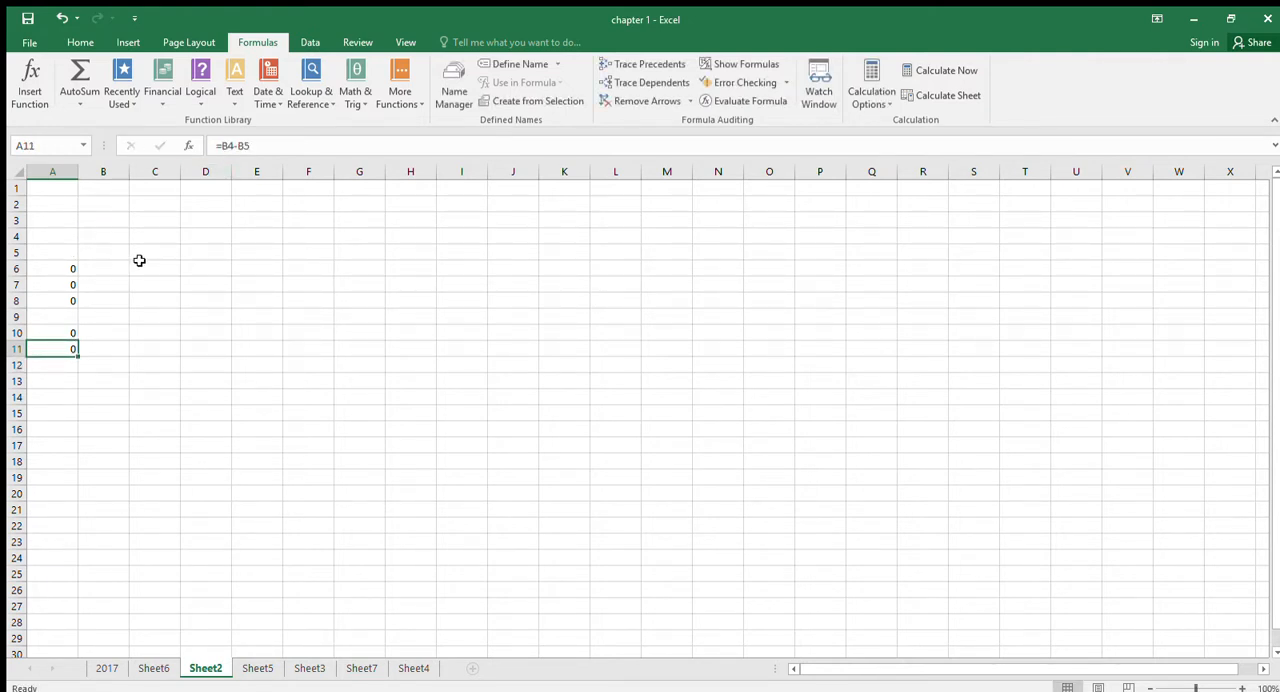
click(63, 284)
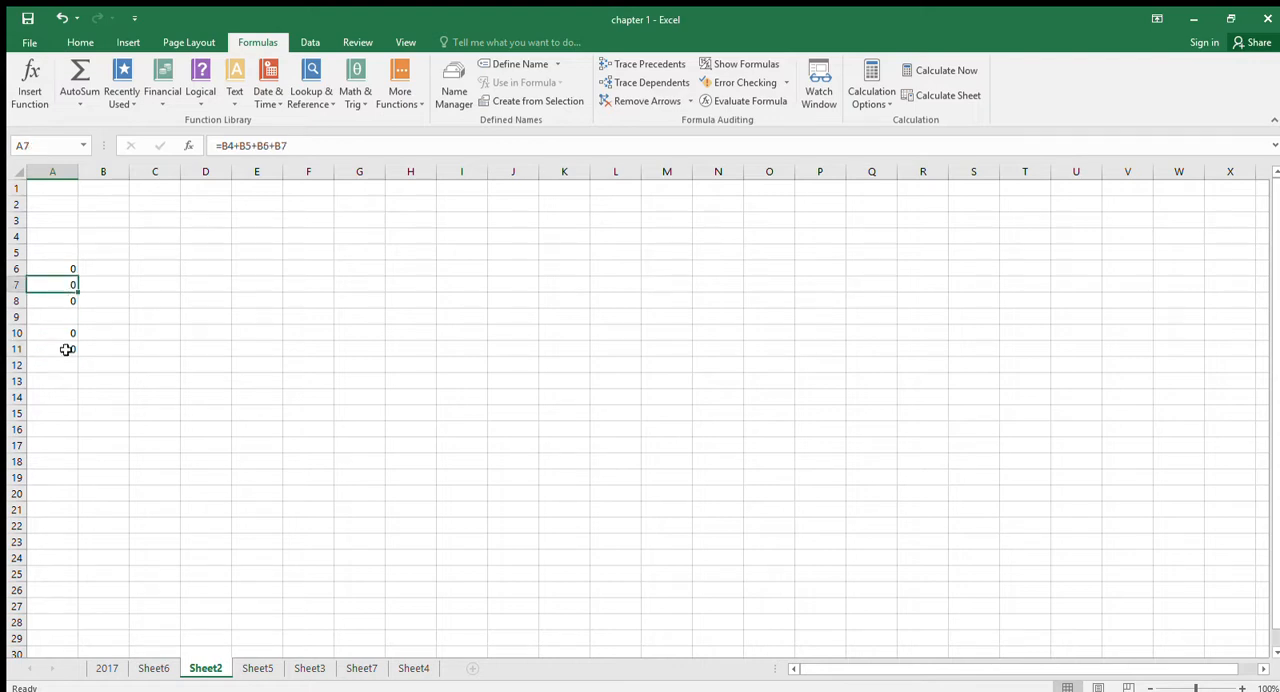
click(66, 349)
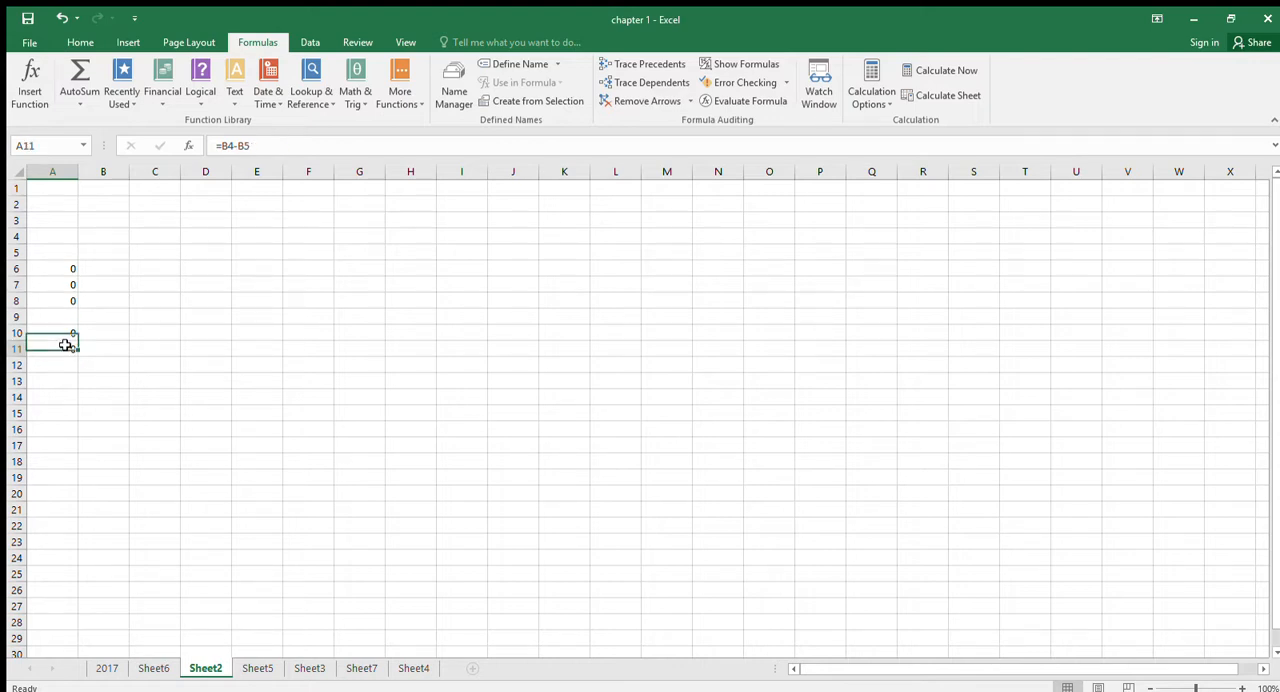
- Enter the multiplication formula =B4*B5 in cell D6, picking both cell references from the sheet
click(207, 272)
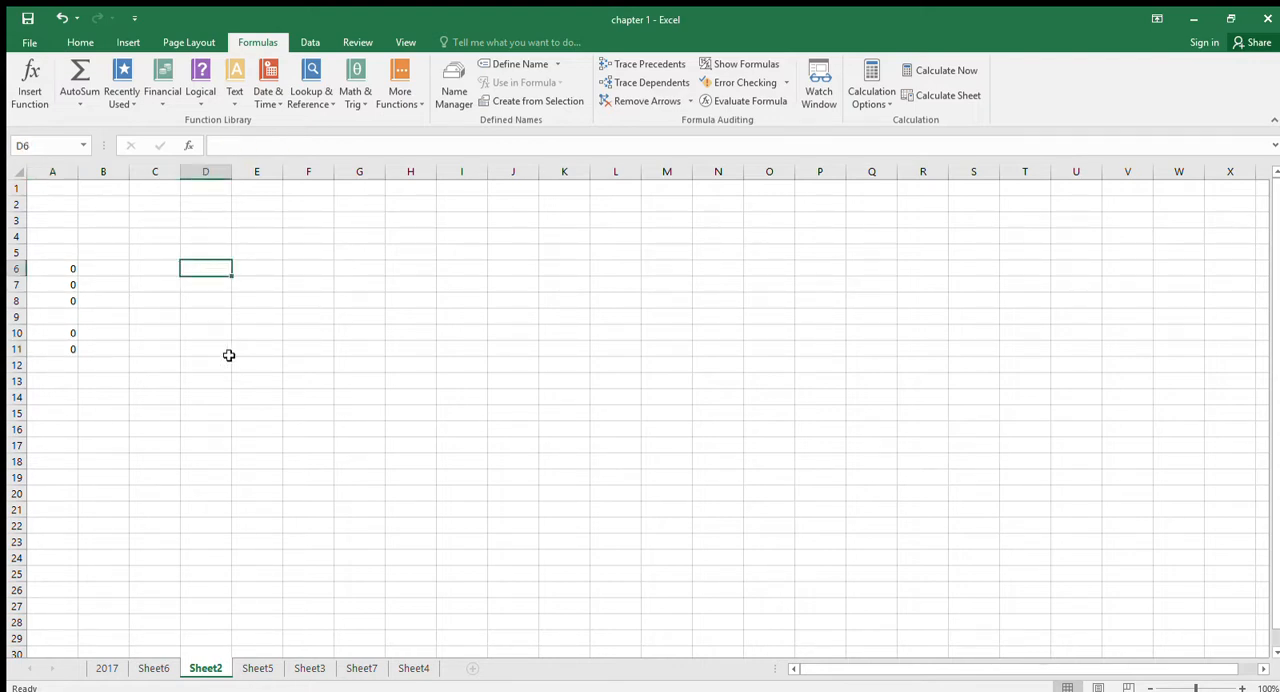
text(=)
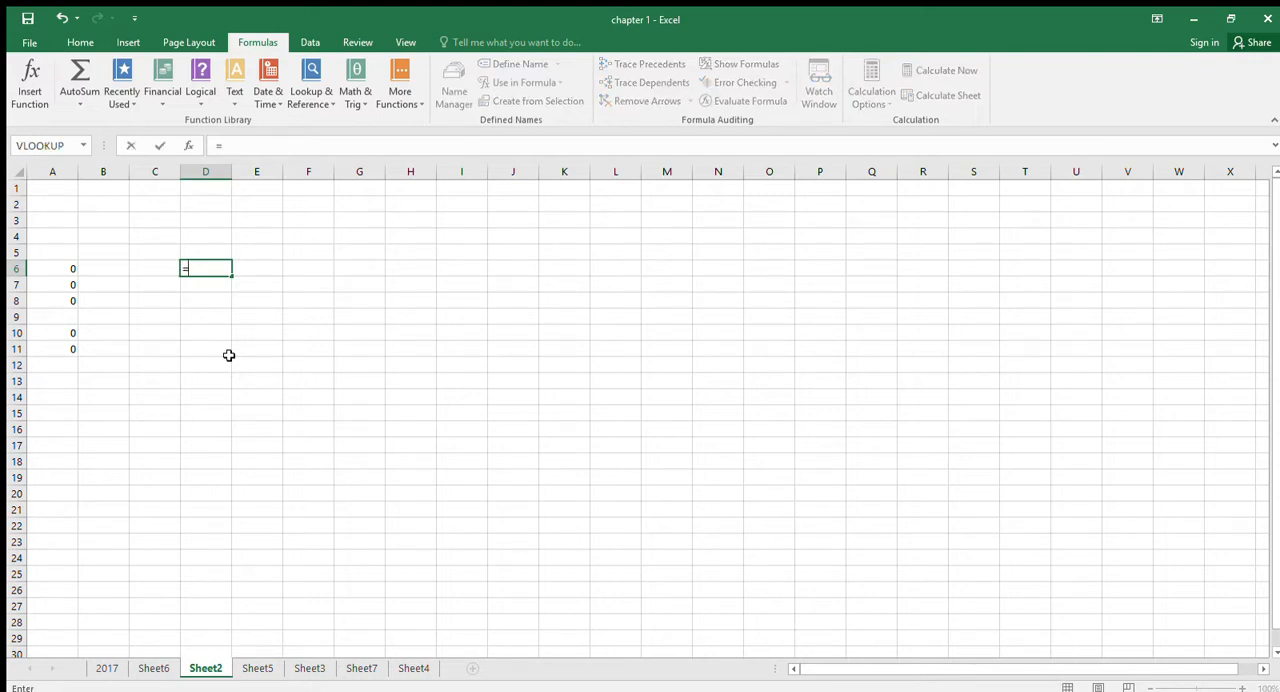
click(118, 235)
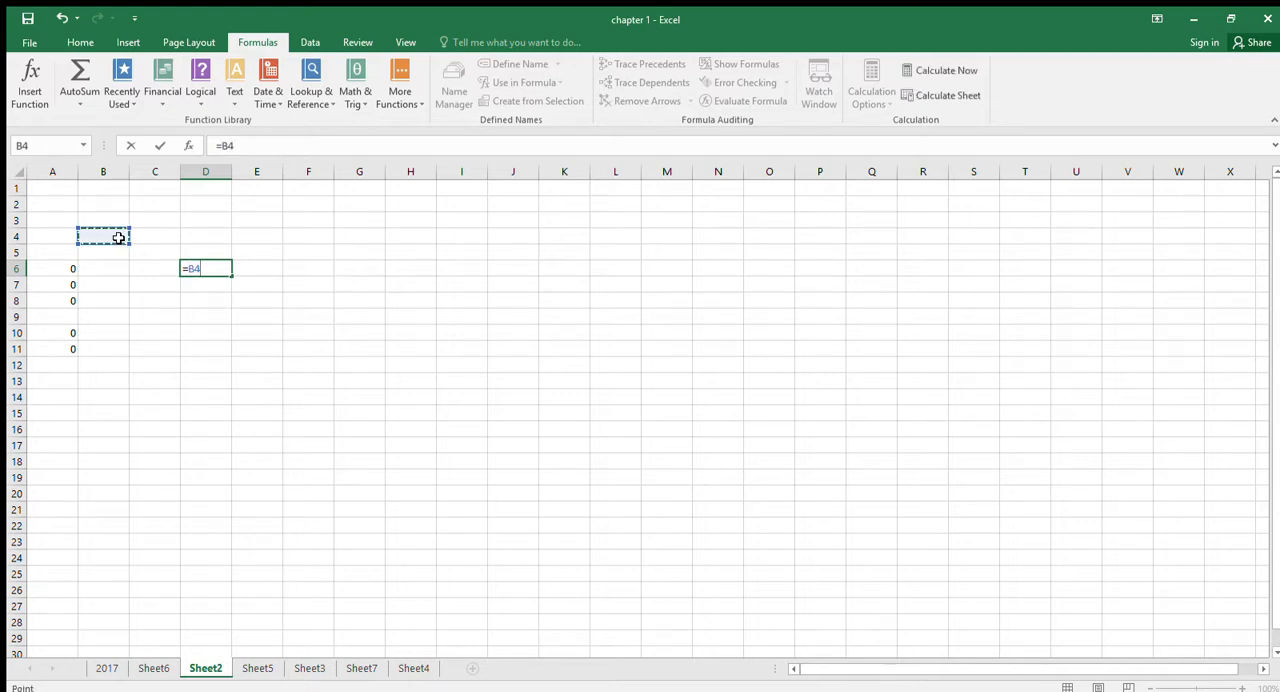
text(*)
click(114, 250)
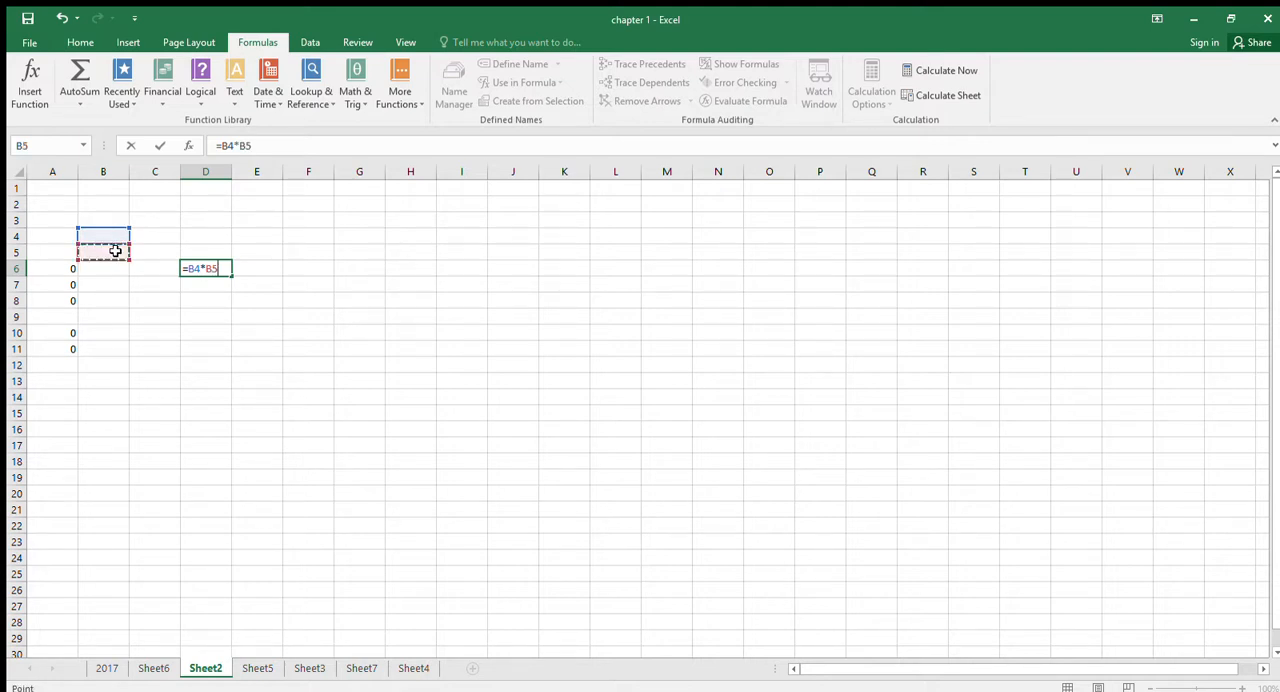
key(Return)
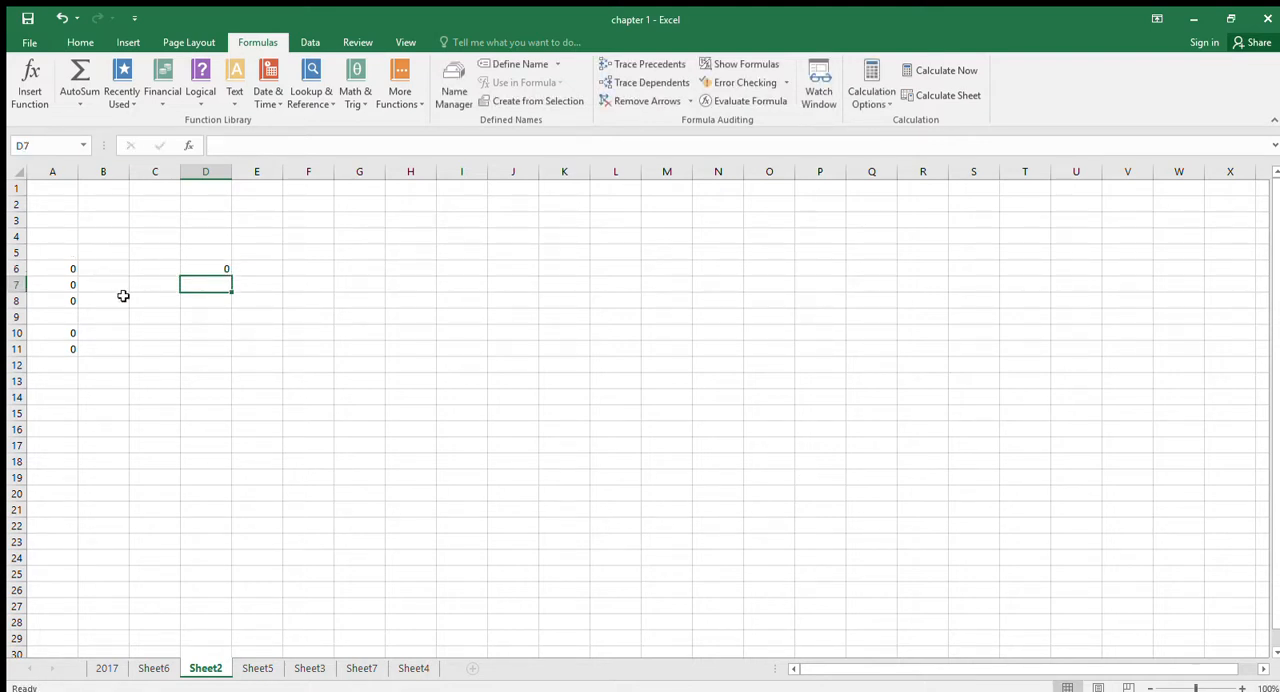
- Write the multiplication formula =b4*b5 by hand in cell D7
text(=b)
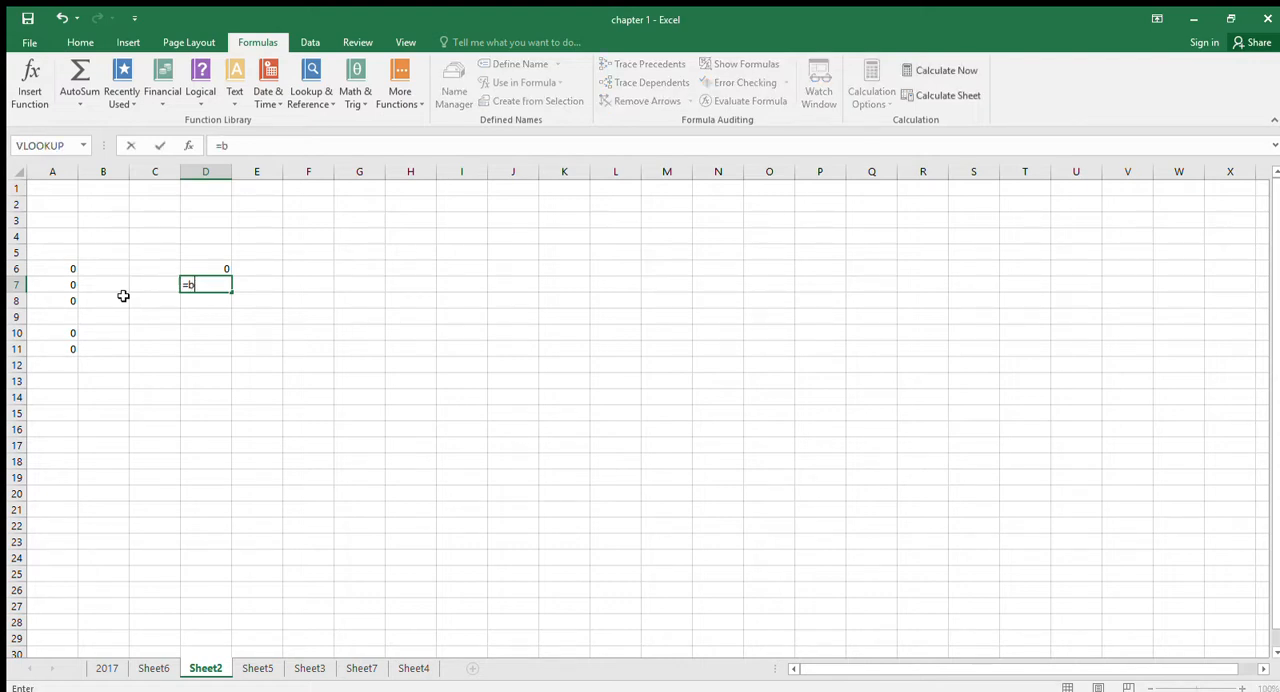
text(4*b5)
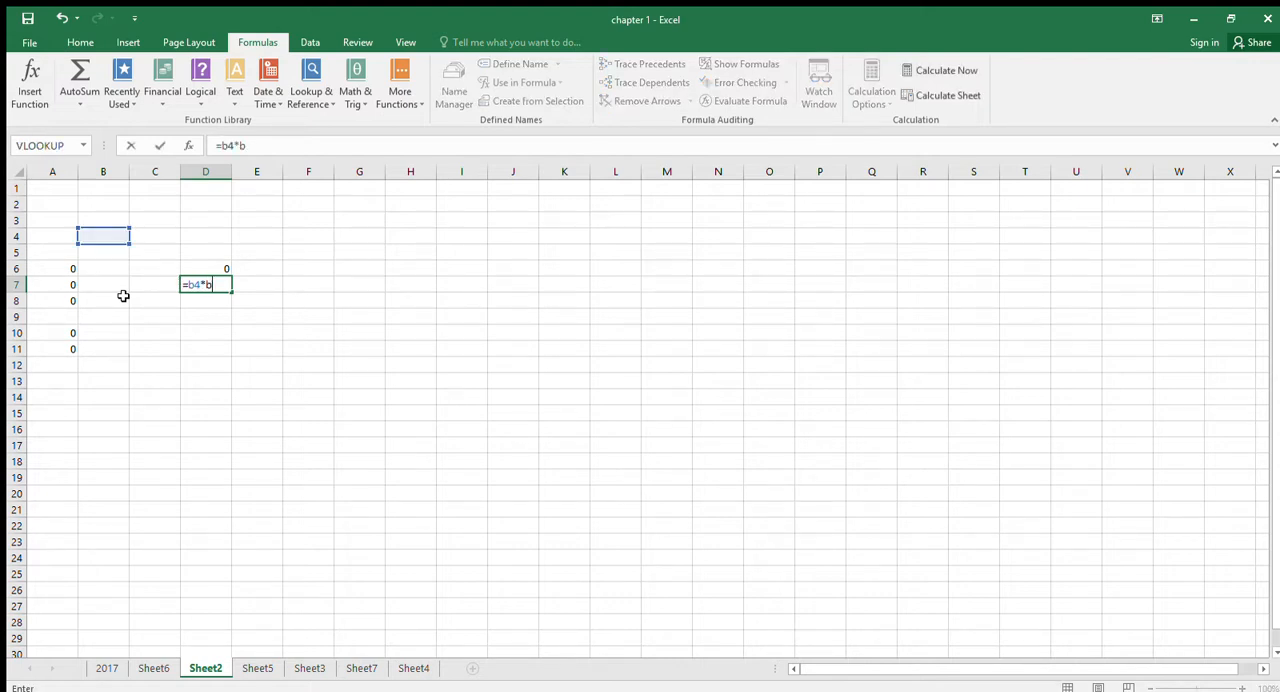
key(Return)
- Enter the division formula =B4/B5 in cell D9, picking both cell references from the sheet
key(Down)
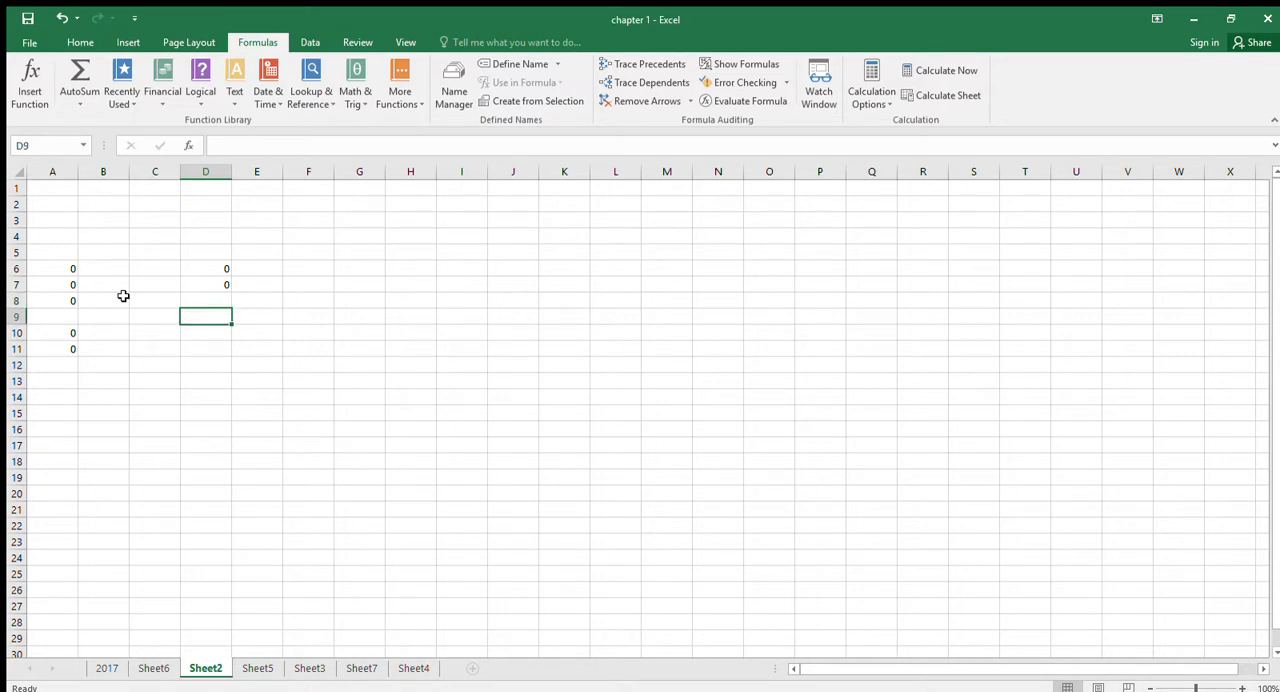
text(=)
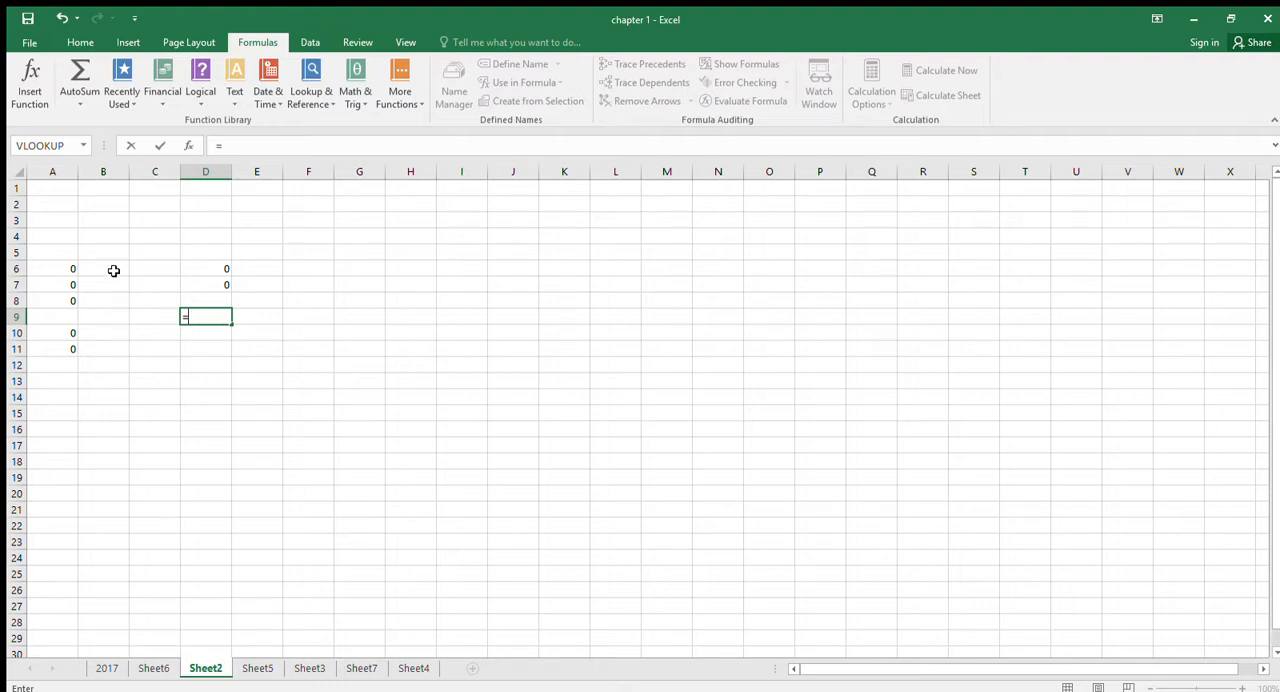
click(104, 235)
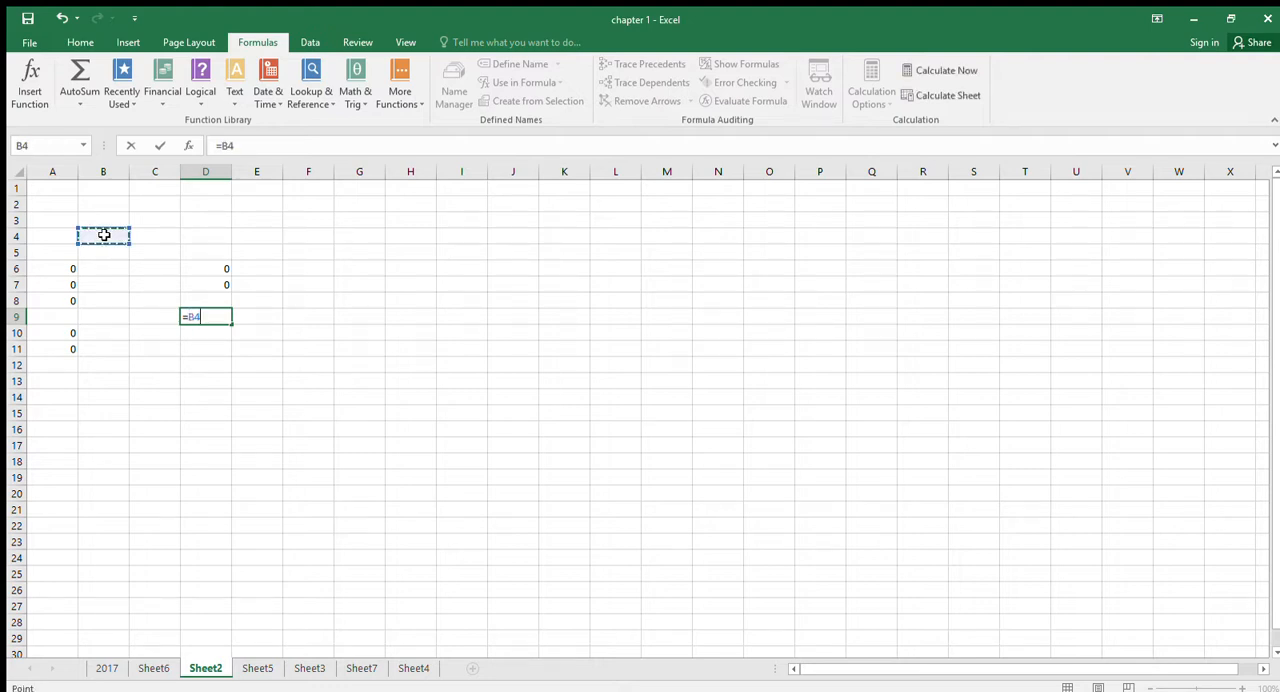
text(/)
click(99, 258)
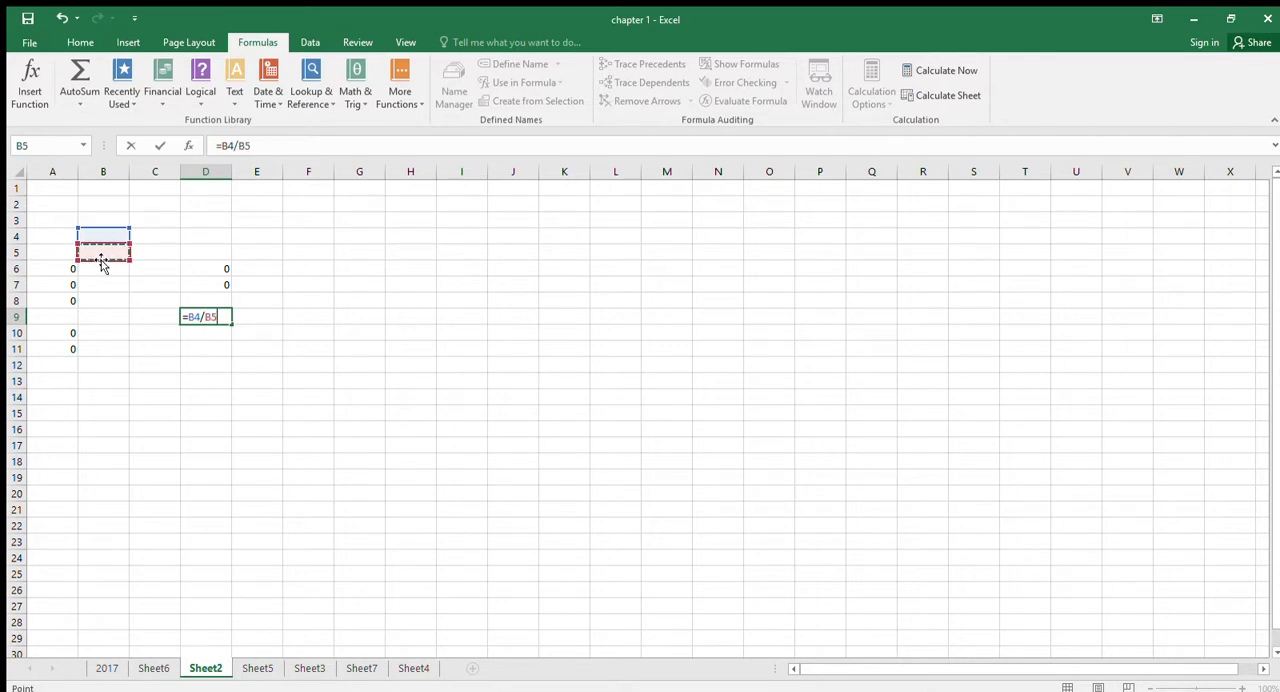
key(Return)
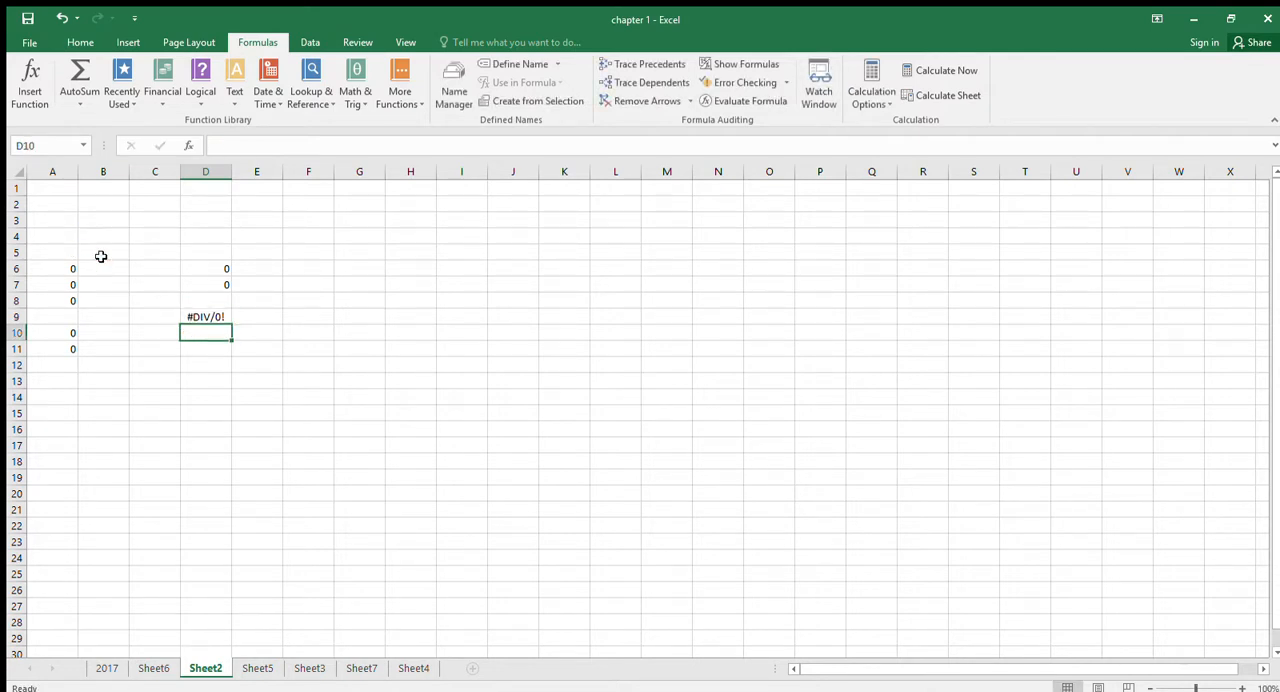
- Review the division formula in D9 and its divisor cell B5, comparing it with the addition, subtraction and multiplication formulas in A7, A10 and D7
click(208, 316)
click(105, 255)
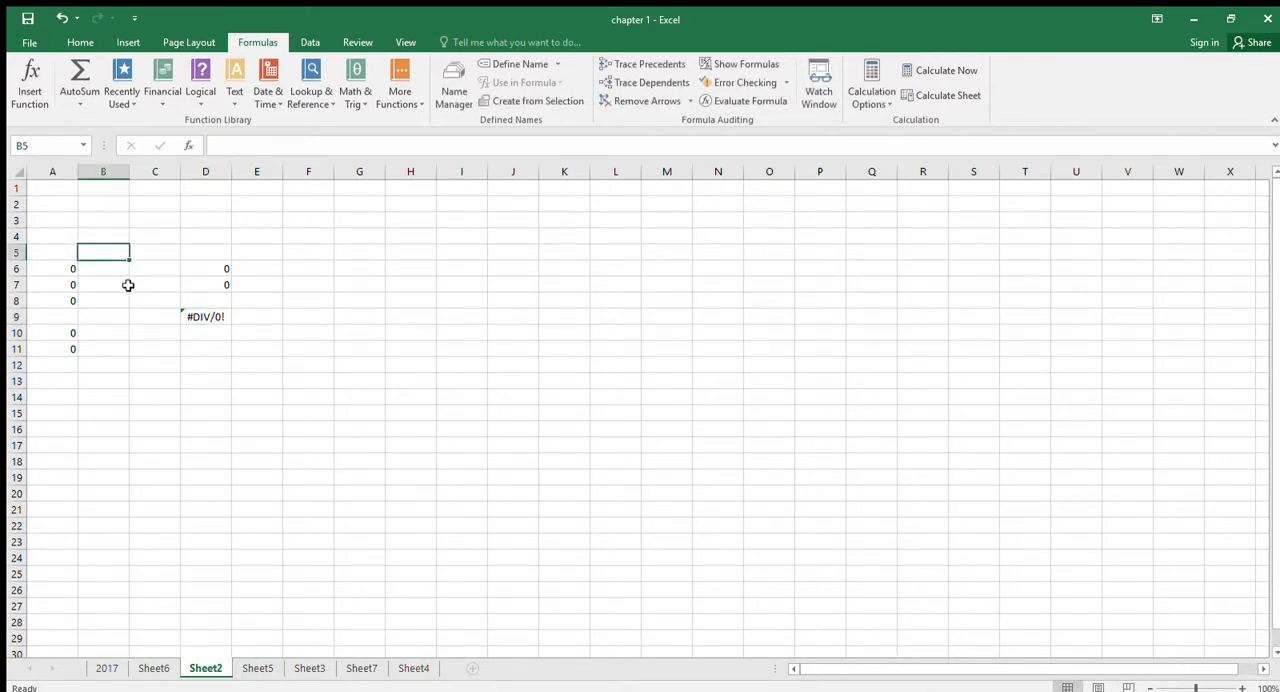
click(193, 318)
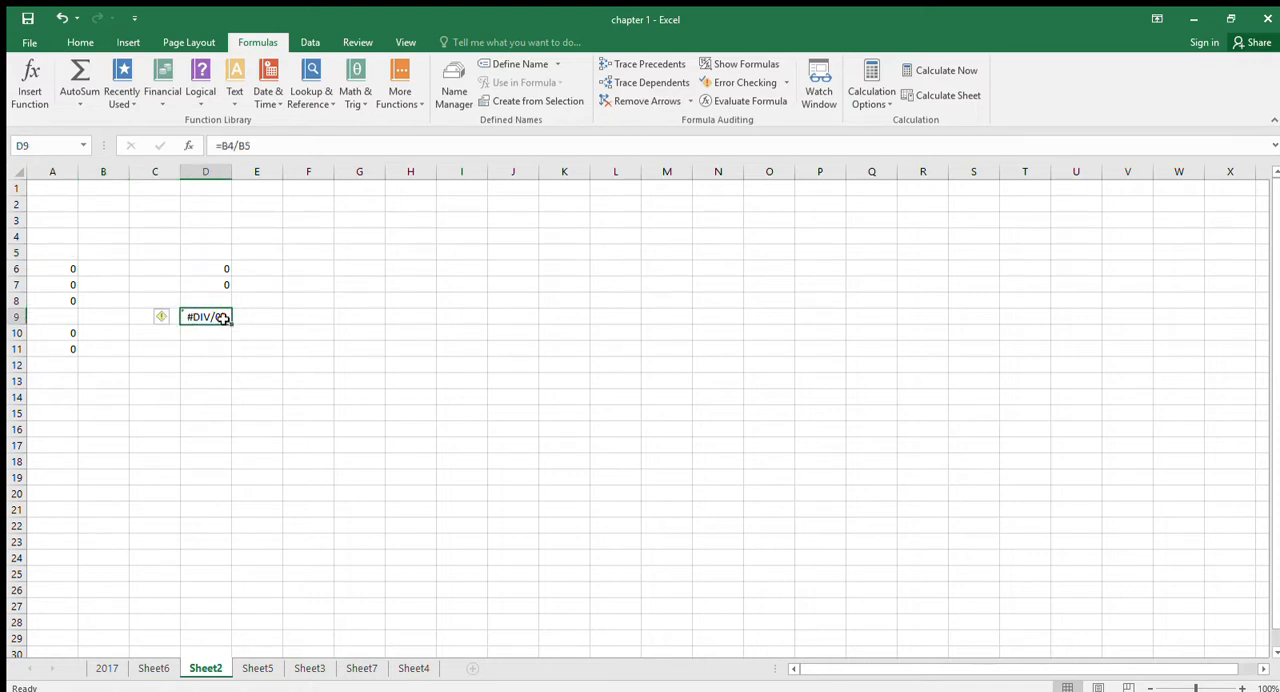
click(52, 283)
click(51, 331)
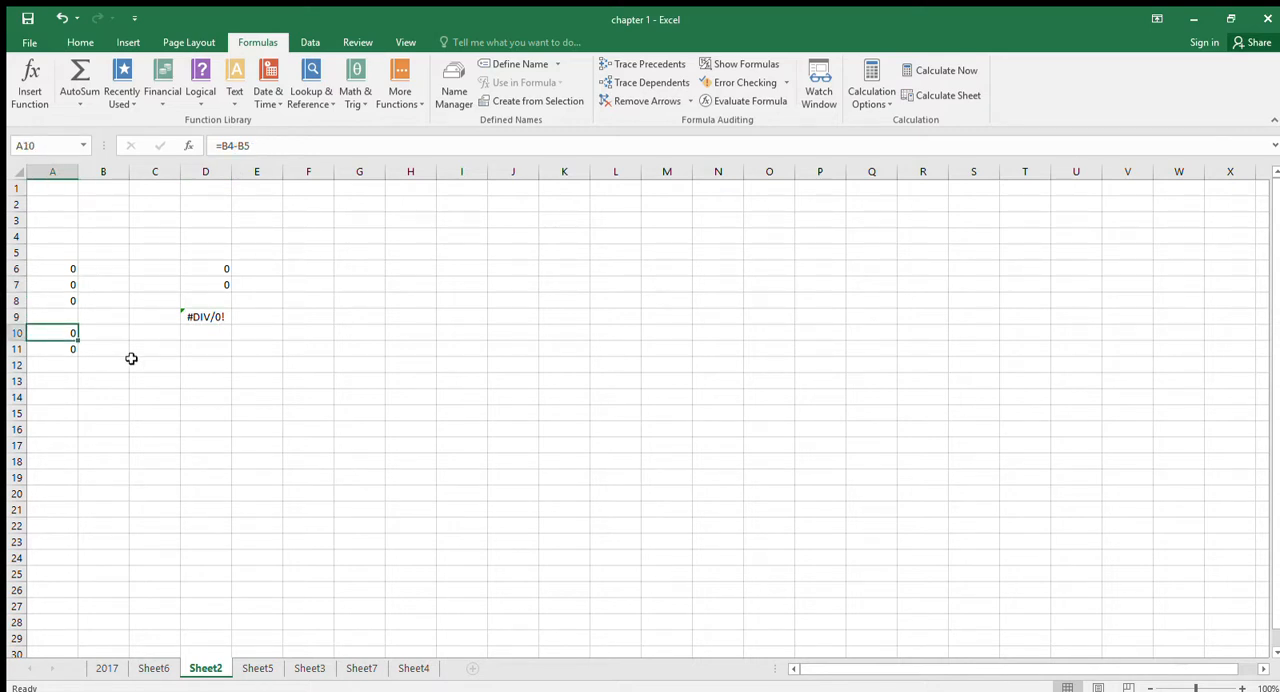
click(64, 285)
click(220, 287)
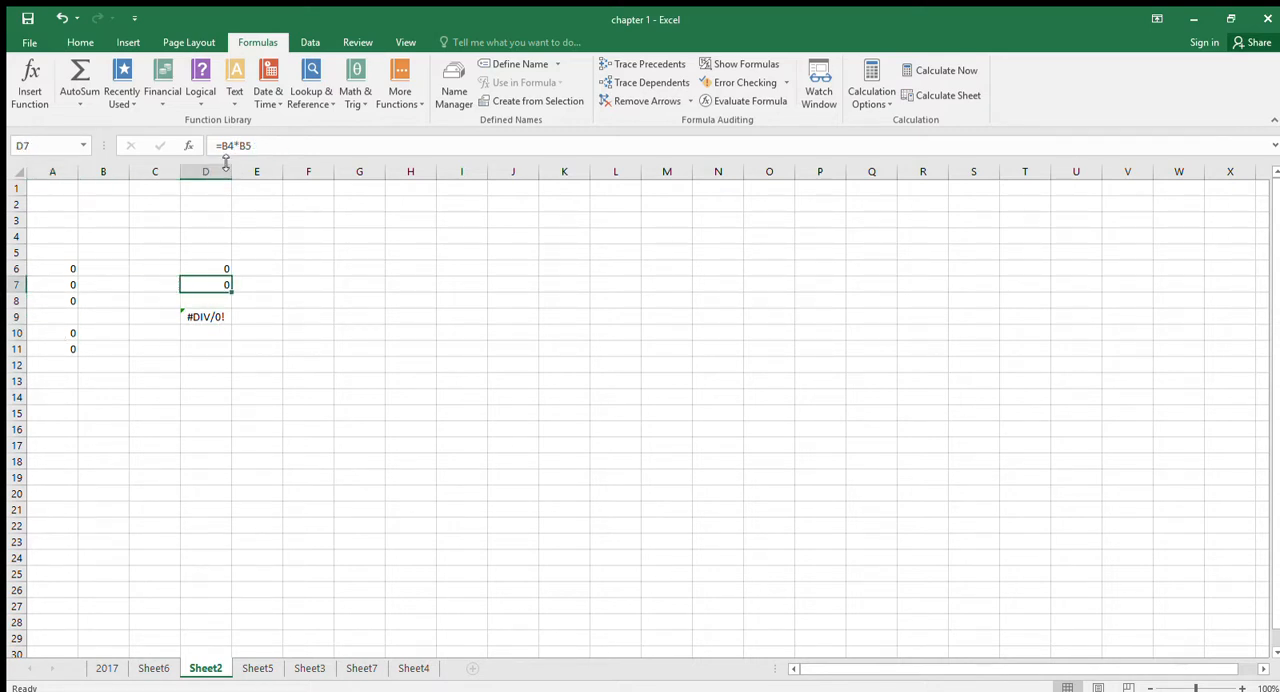
click(203, 319)
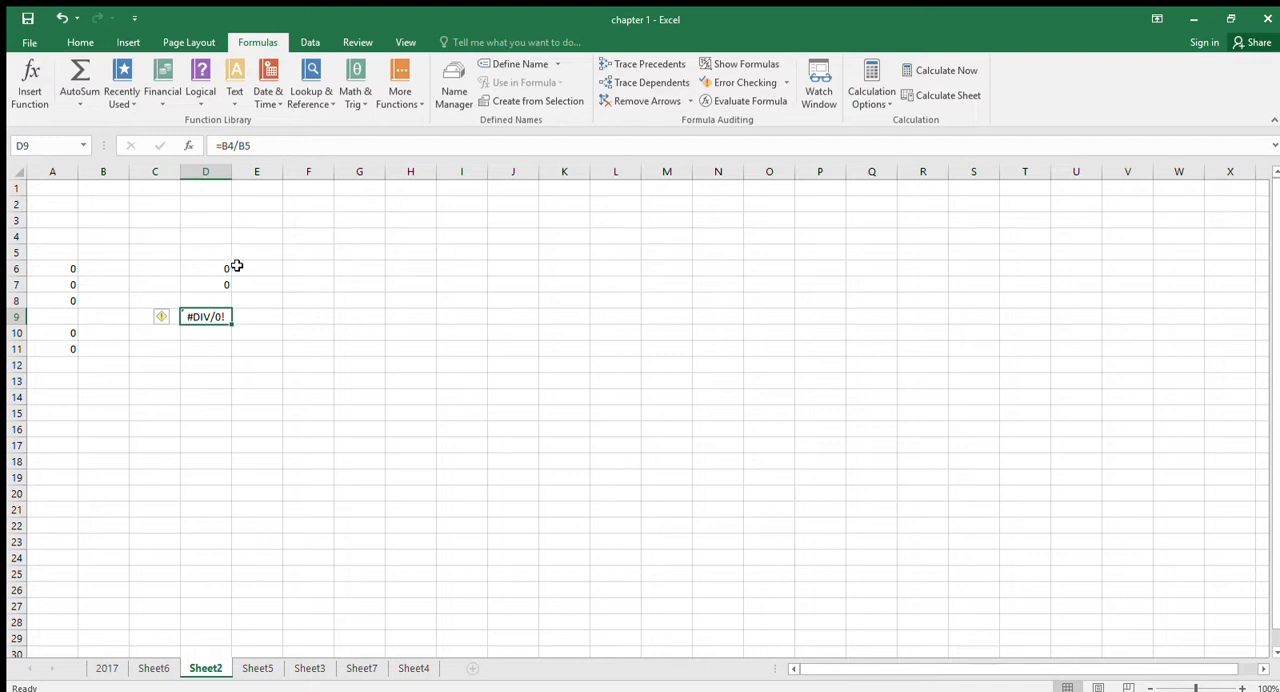
- Clear the arithmetic formulas from the range A6:D13 and enter the text Hello in cell A2
drag(69, 270, 188, 375)
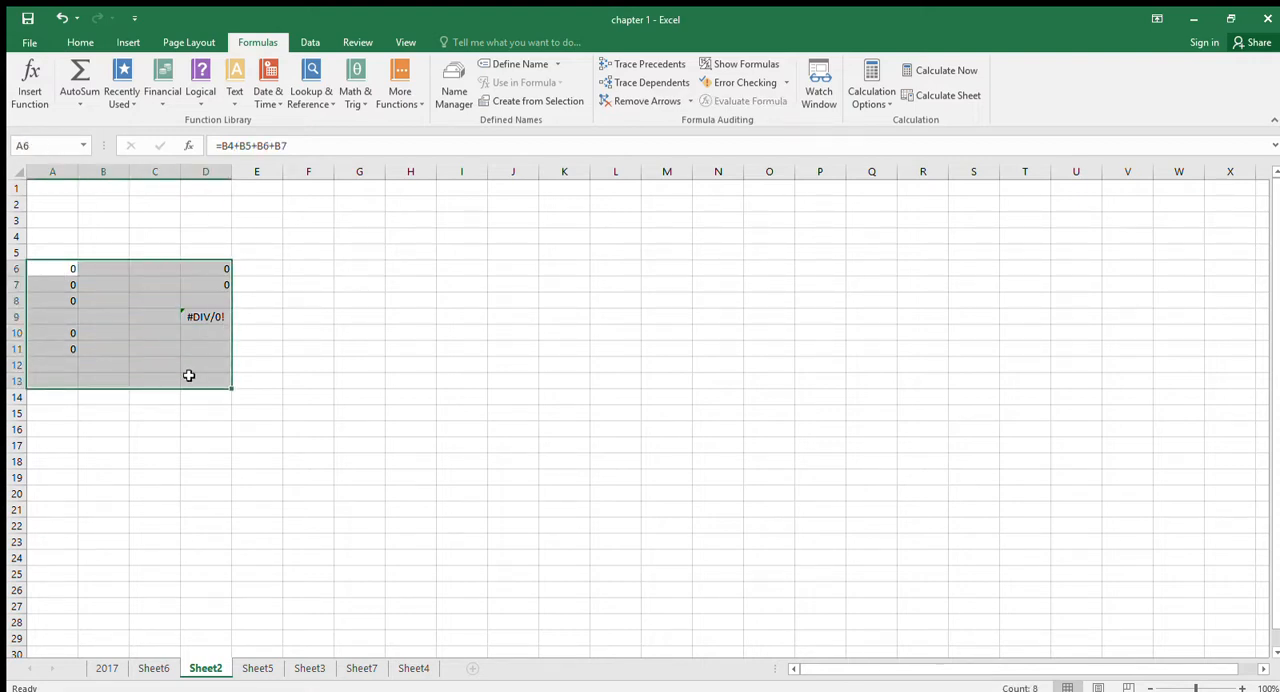
key(Delete)
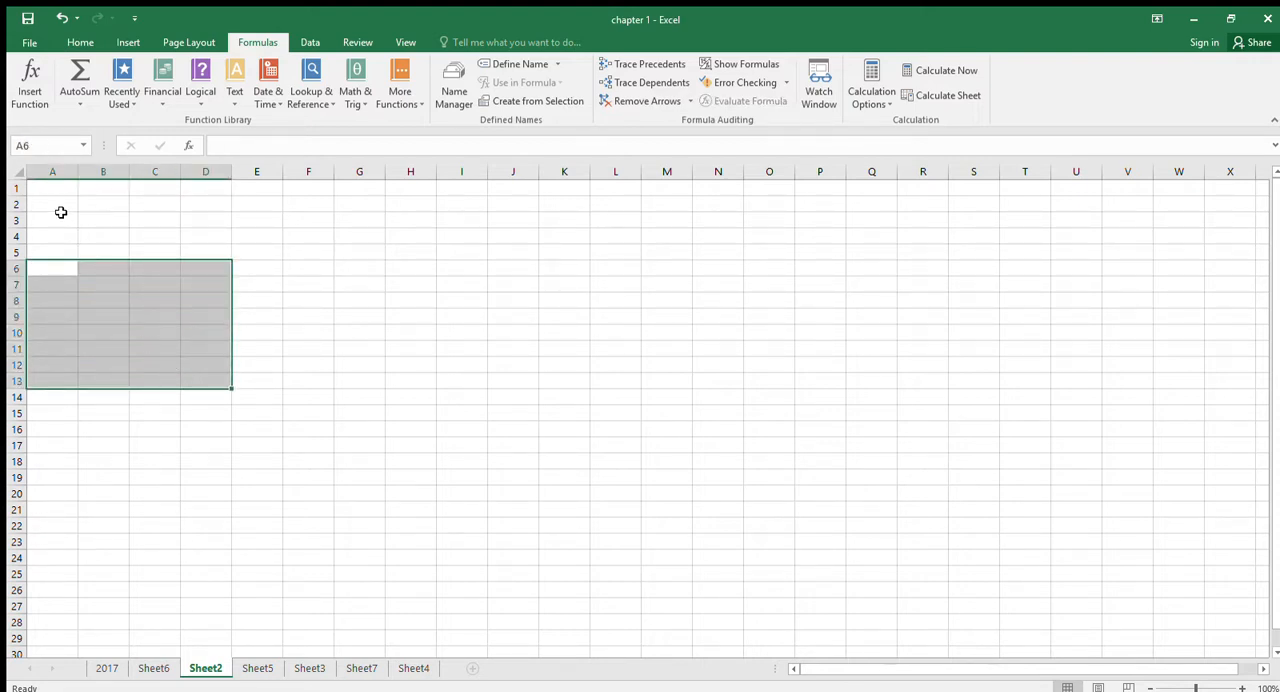
click(64, 217)
click(64, 211)
text(H)
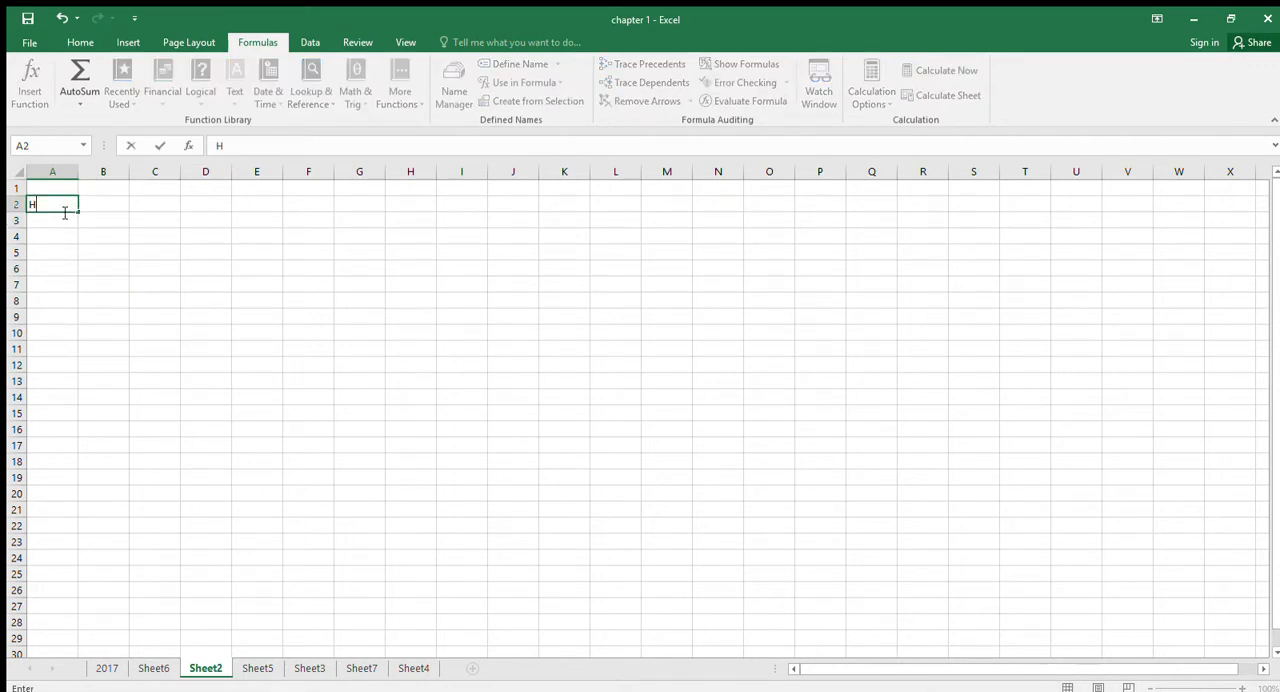
text(ello)
key(Right)
key(Right)
key(Right)
key(Right)
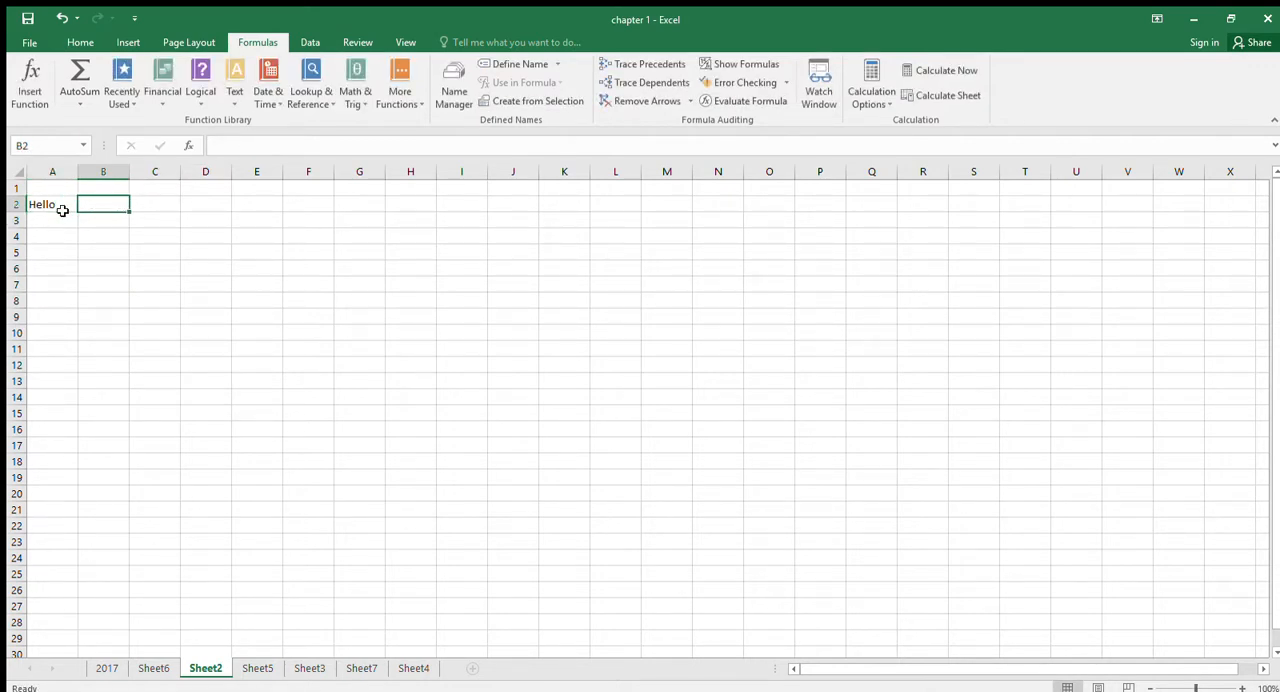
- Enter the formula =A2 in cell E2, picking the reference from the sheet, and check the result
text(=)
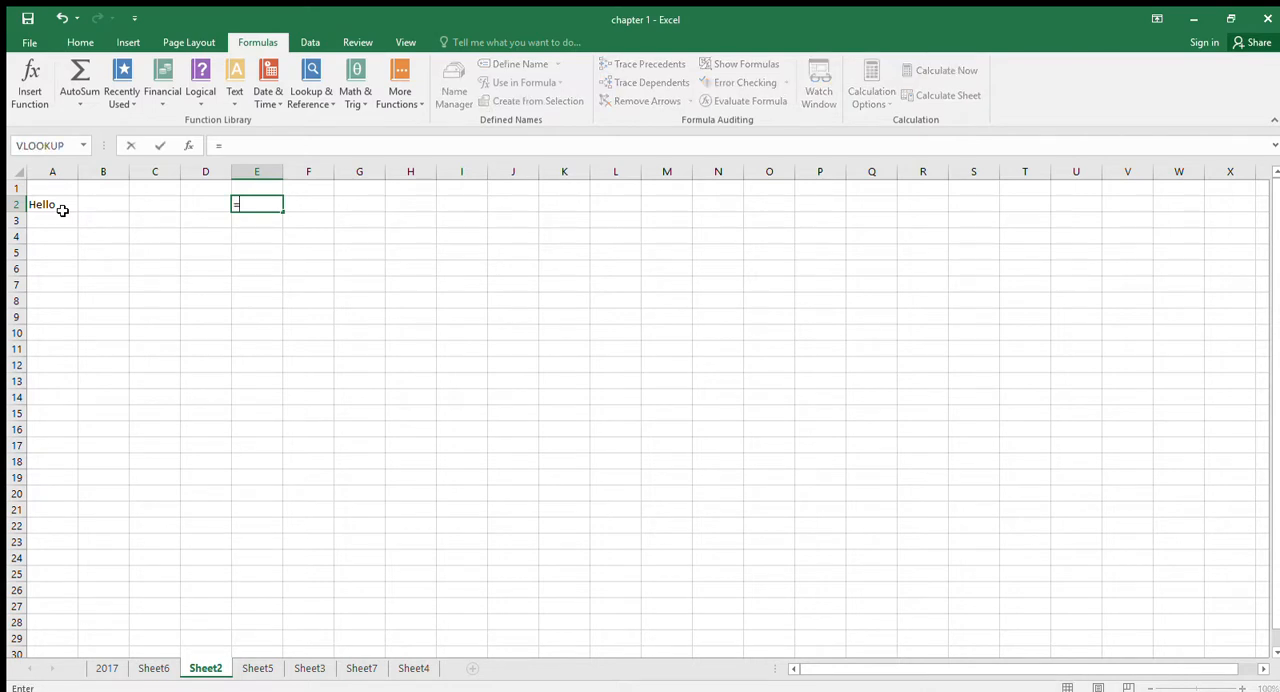
key(Left)
key(Left)
key(Left)
key(Left)
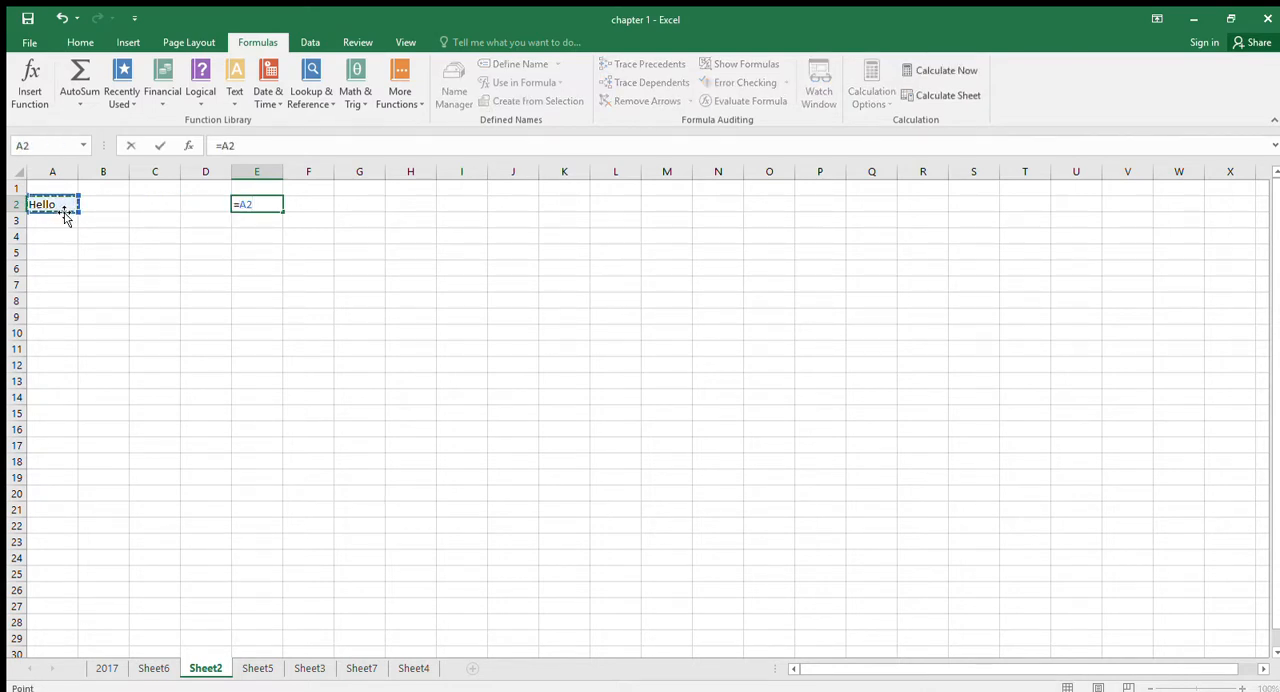
key(Return)
key(Up)
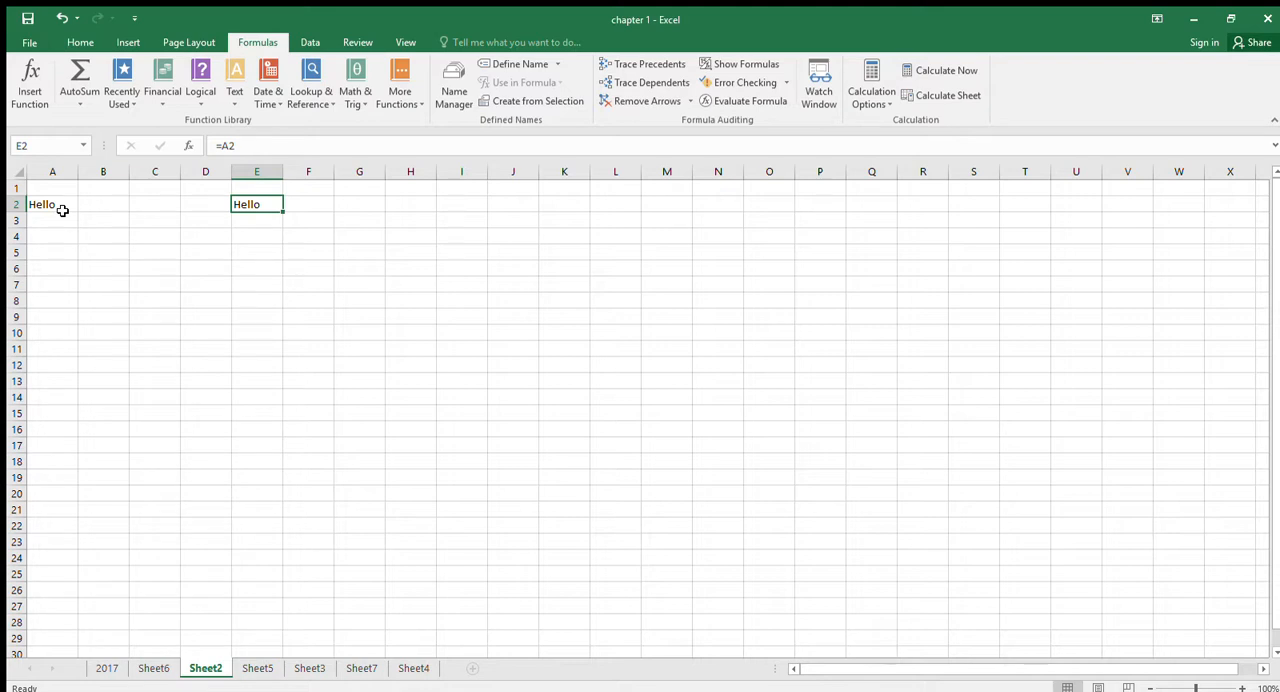
- Replace the text in cell A2 with Bye to test the linked cell E2
key(Left)
key(Left)
key(Left)
key(Left)
text(Bye)
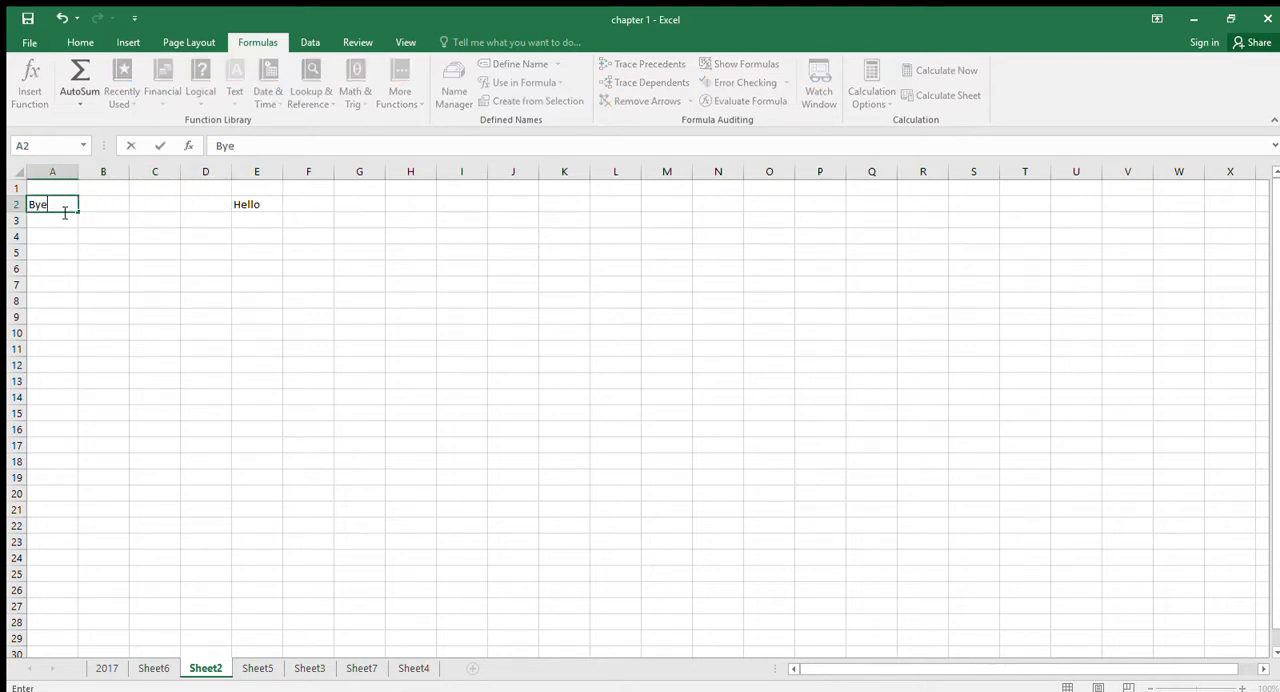
key(Return)
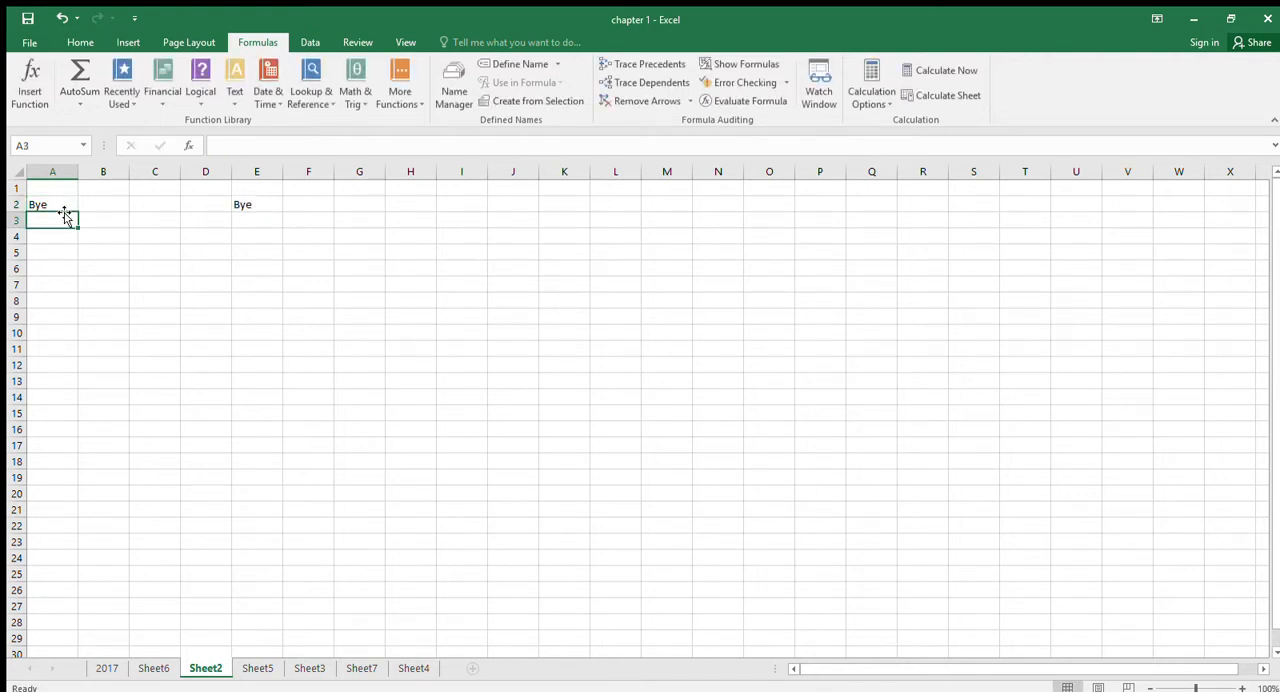
- Make the reference in E2 absolute as =$A$2 and fill the formula across the range E2:H11
key(Right)
key(Right)
key(Right)
key(Right)
key(Up)
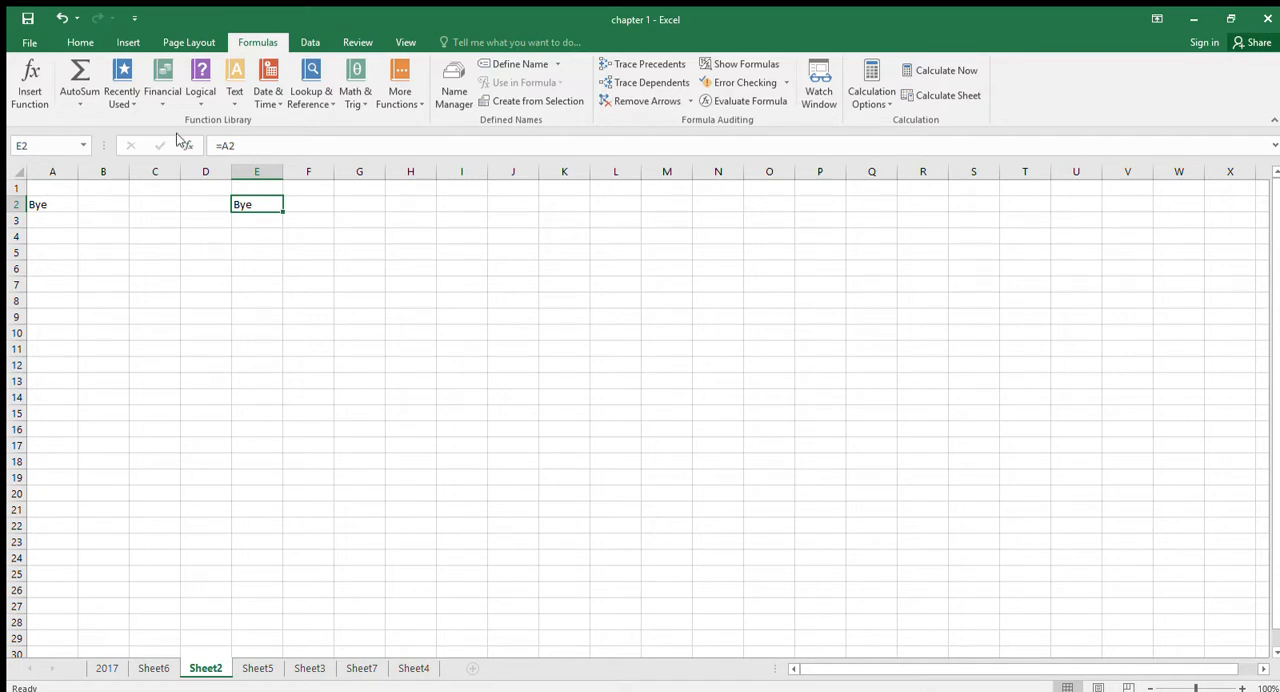
click(222, 148)
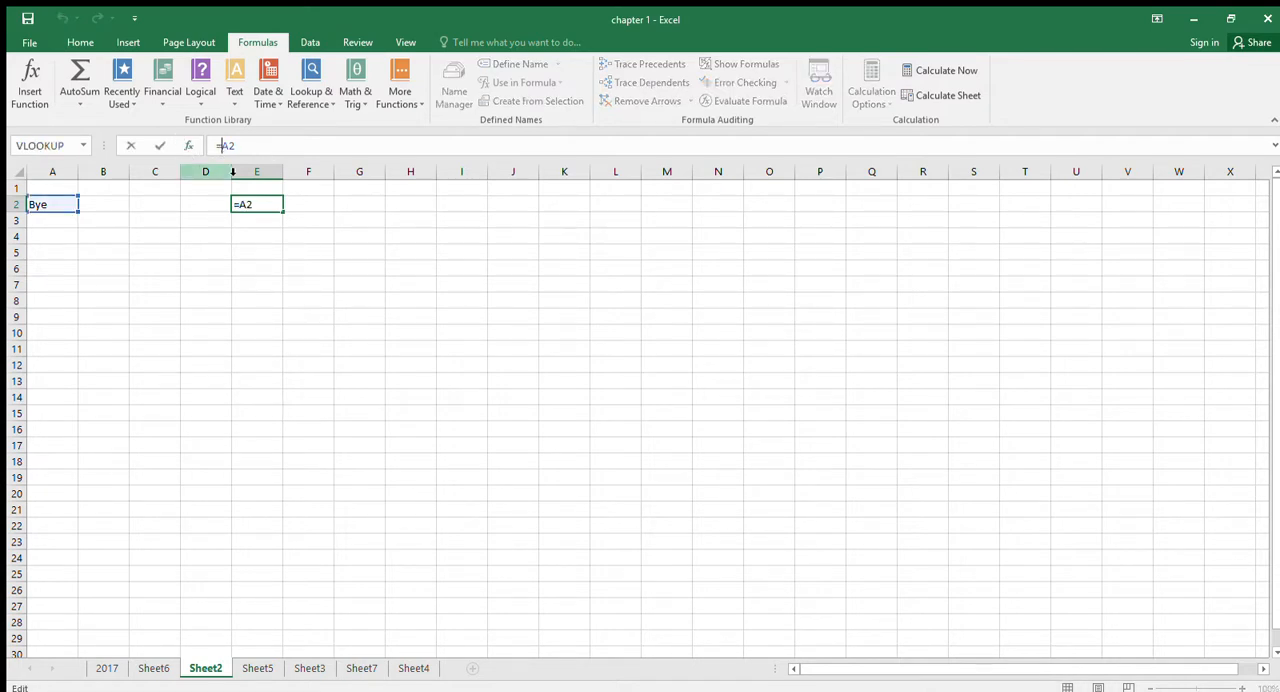
text($A)
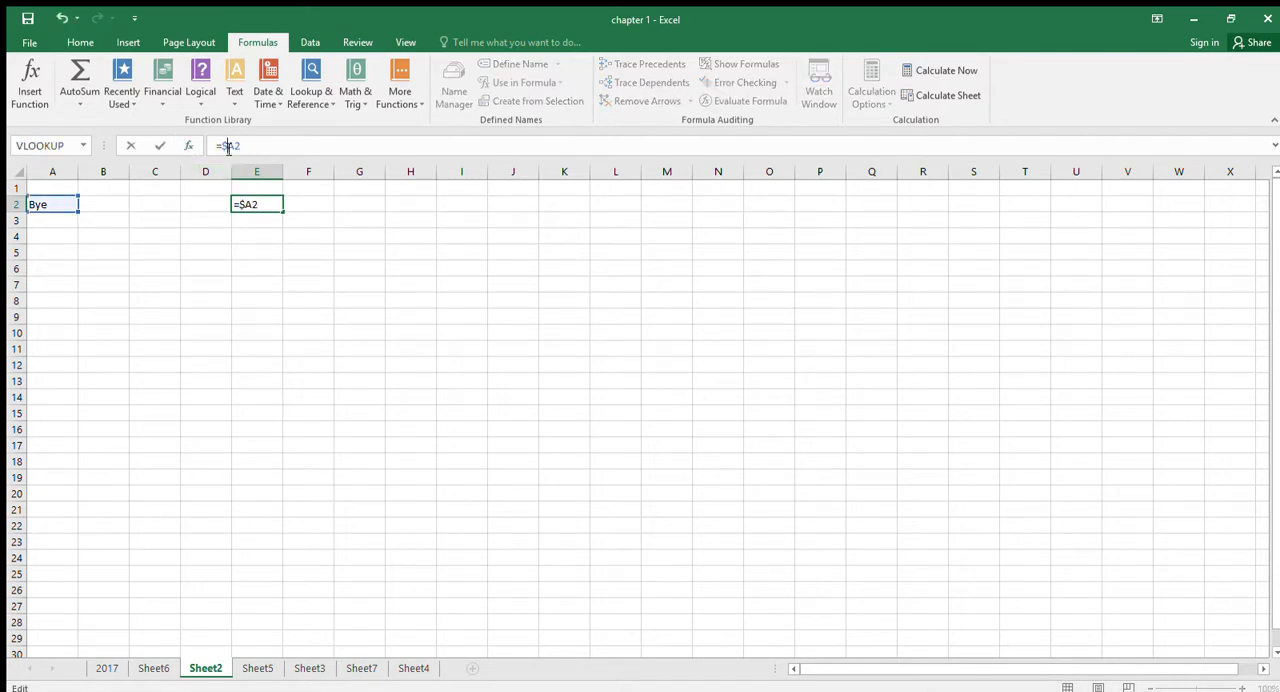
text($)
key(Return)
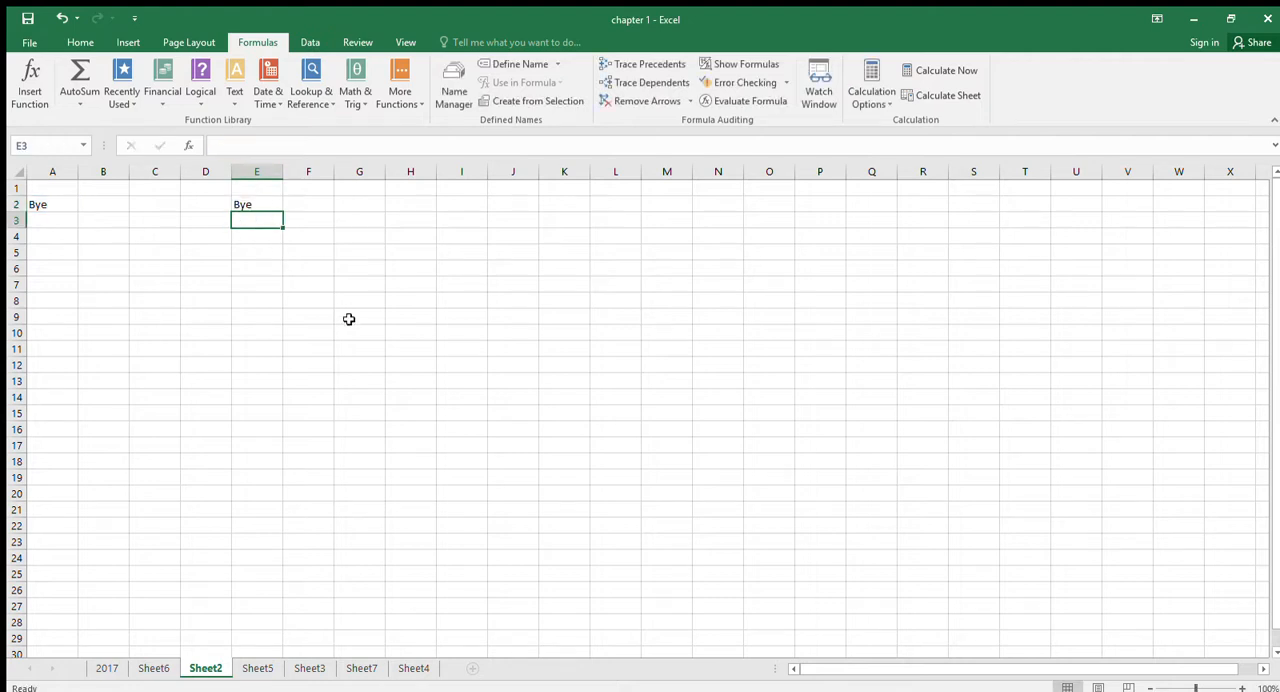
click(277, 207)
drag(282, 213, 432, 356)
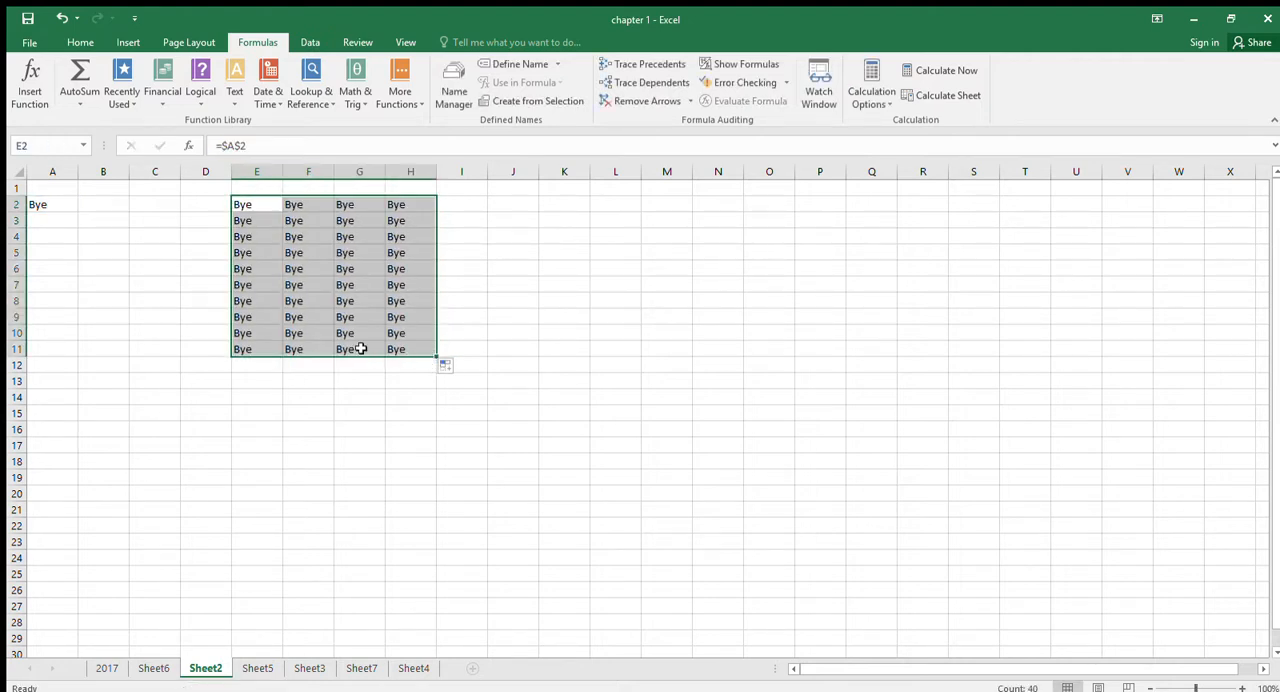
- Change the text in cell A2 to Hello and back to Bye to test the filled range
click(49, 206)
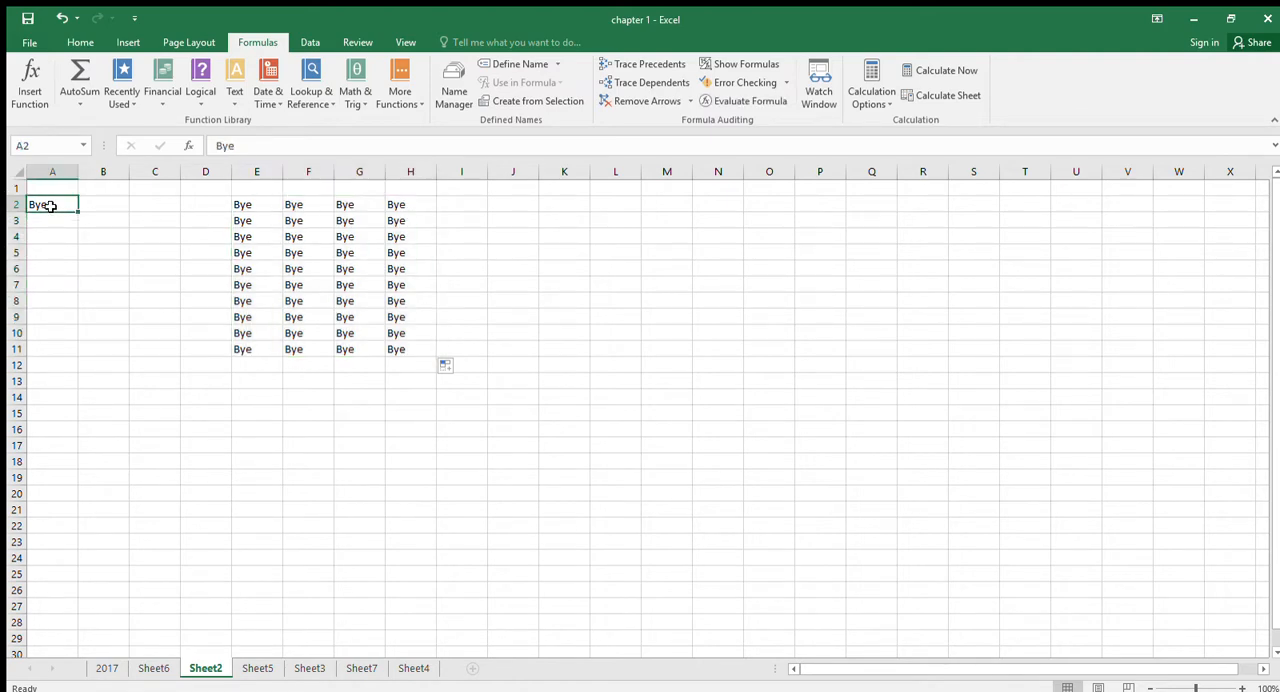
text(Hello)
key(Return)
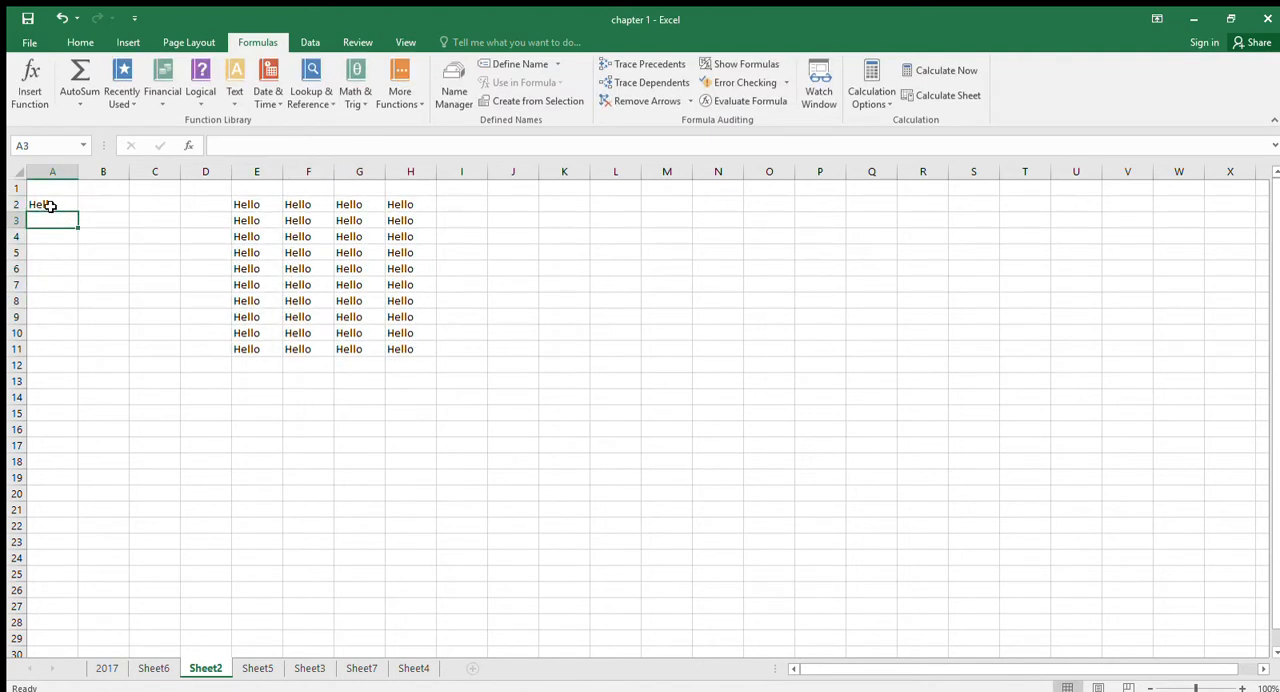
click(50, 206)
text(Bye)
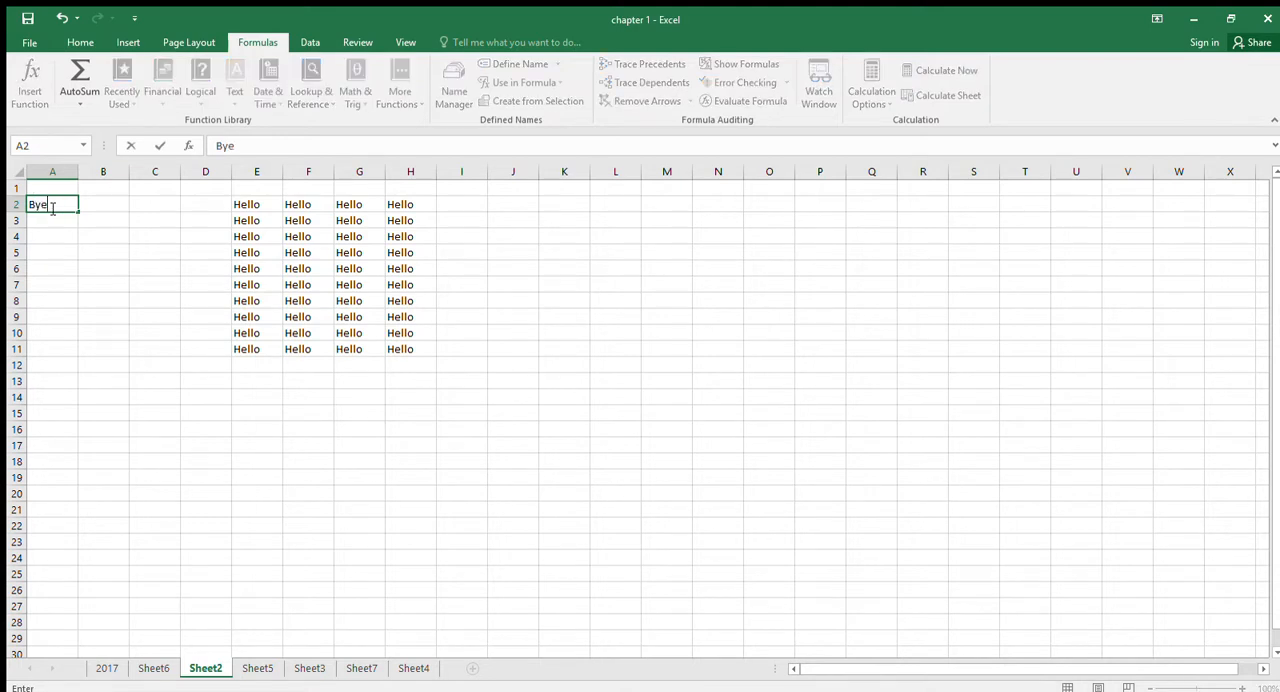
key(Return)
- Replace the text in cell A2 with Hello
click(50, 206)
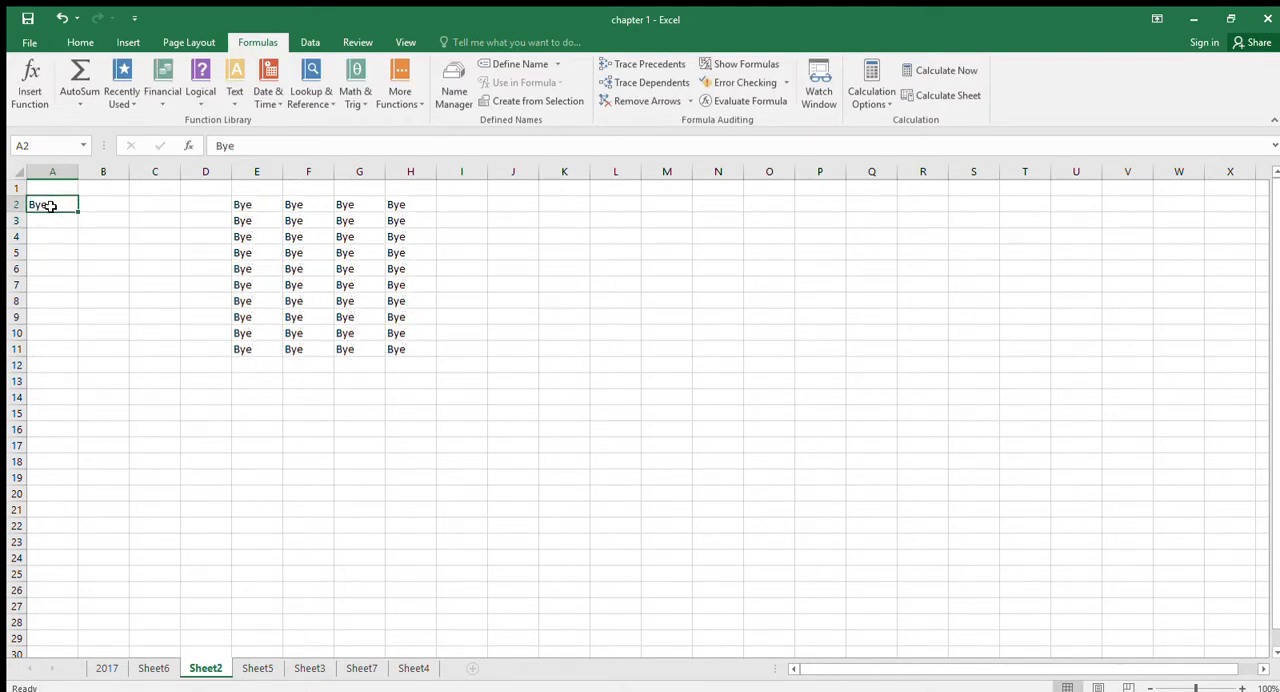
text(Helo)
key(BackSpace)
key(BackSpace)
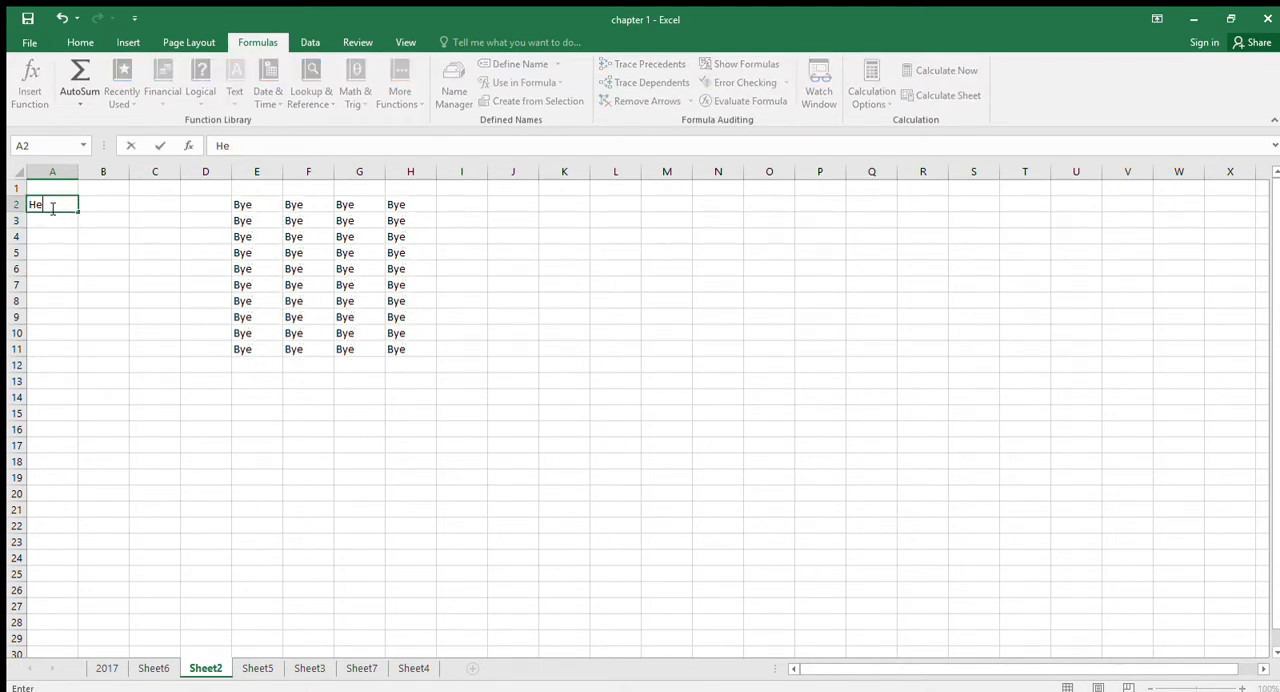
text(llo)
key(Return)
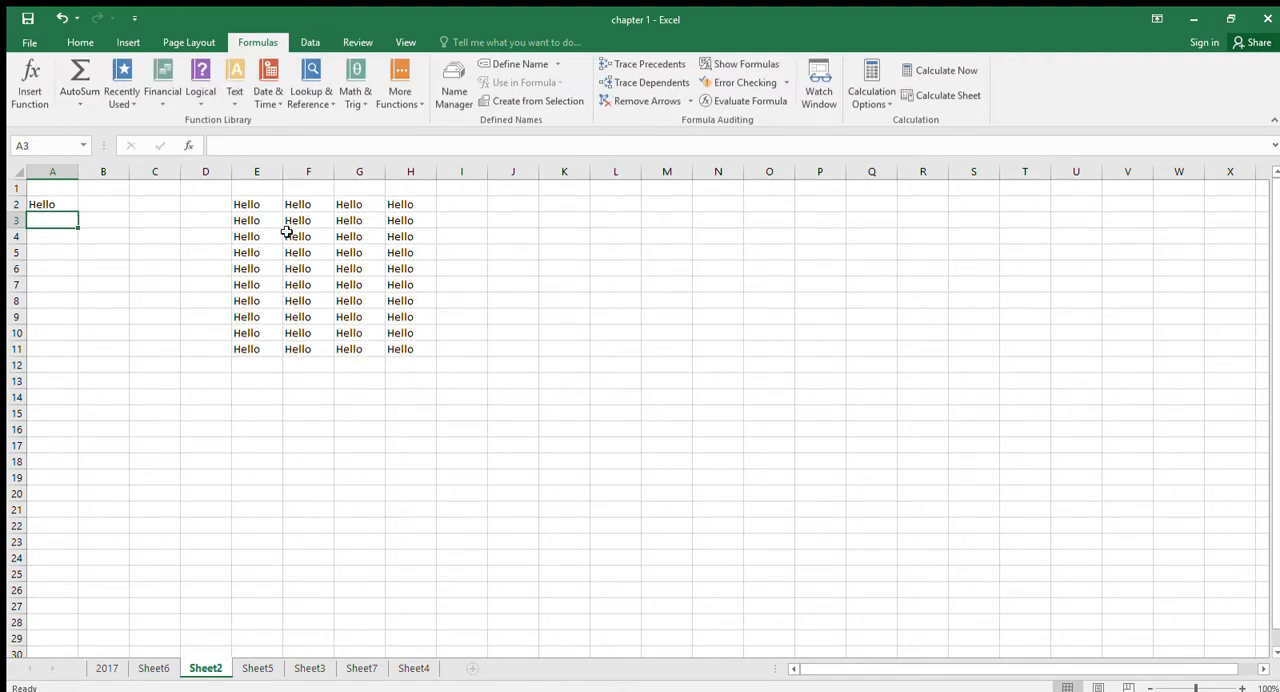
- Clear the contents of the range A2:H12, including the source text and the linked formulas
click(50, 203)
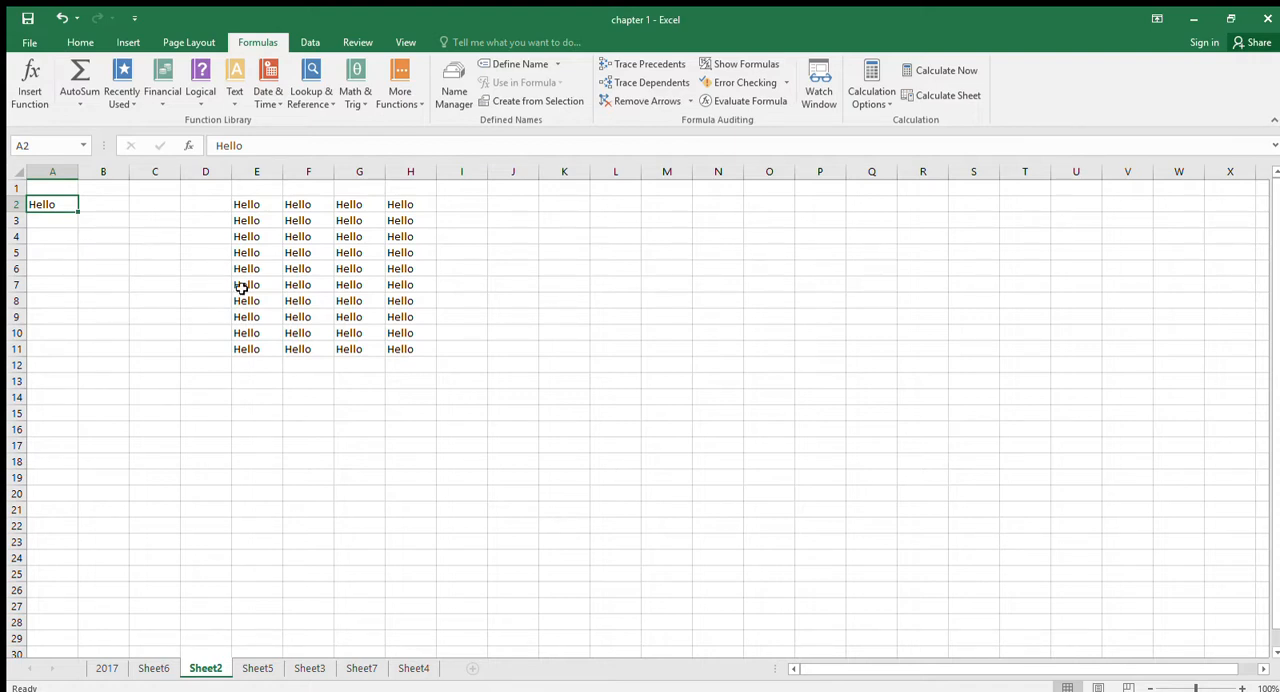
drag(54, 211, 424, 365)
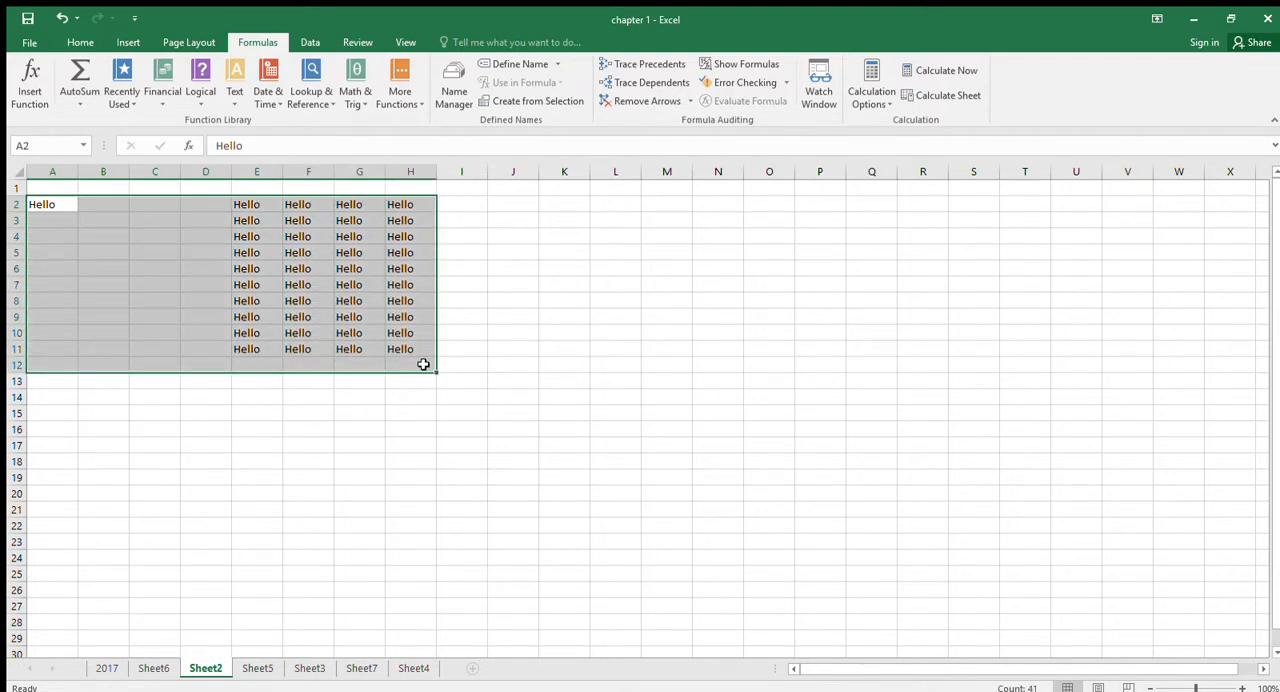
key(Delete)
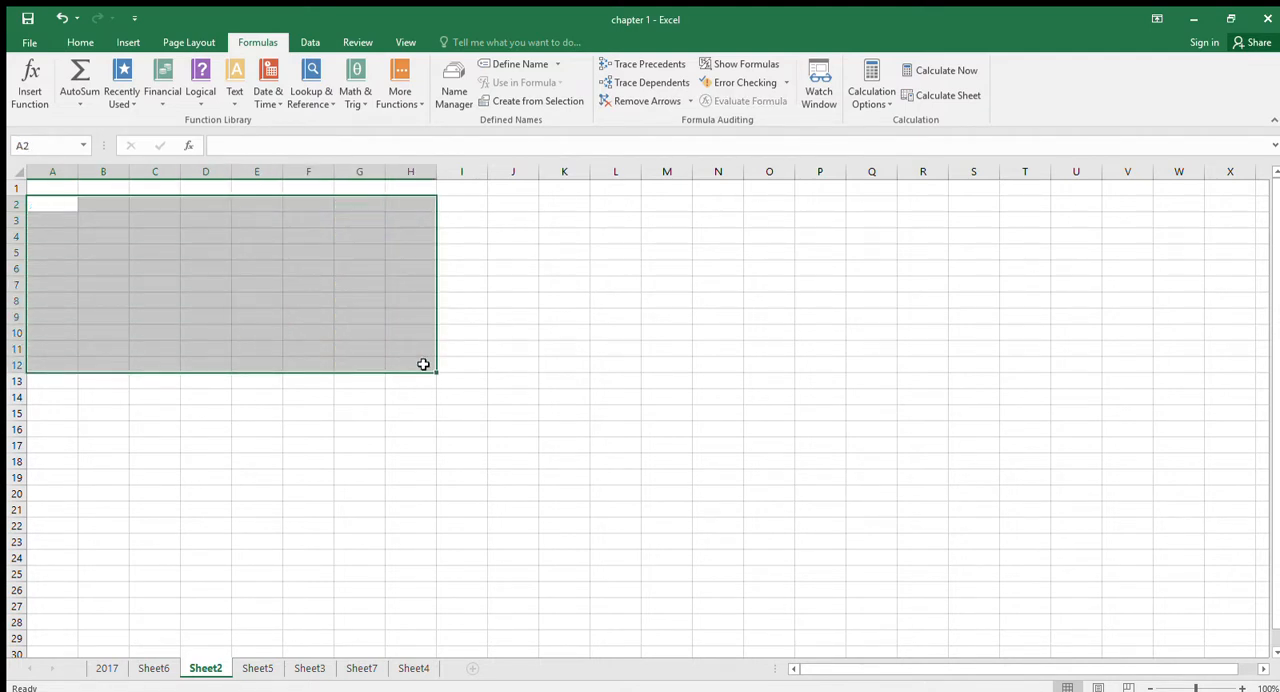
- Enter January in cell C3 and select that cell again
click(158, 222)
text(Ja)
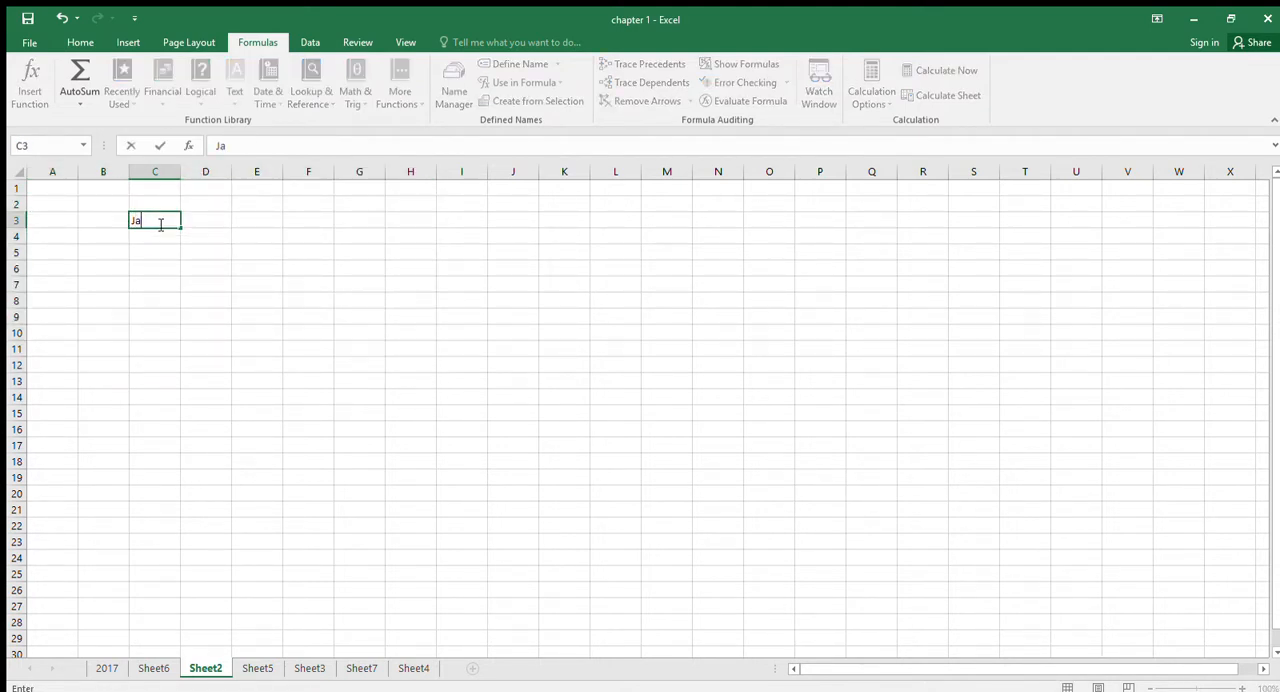
text(nuary)
key(Return)
click(158, 222)
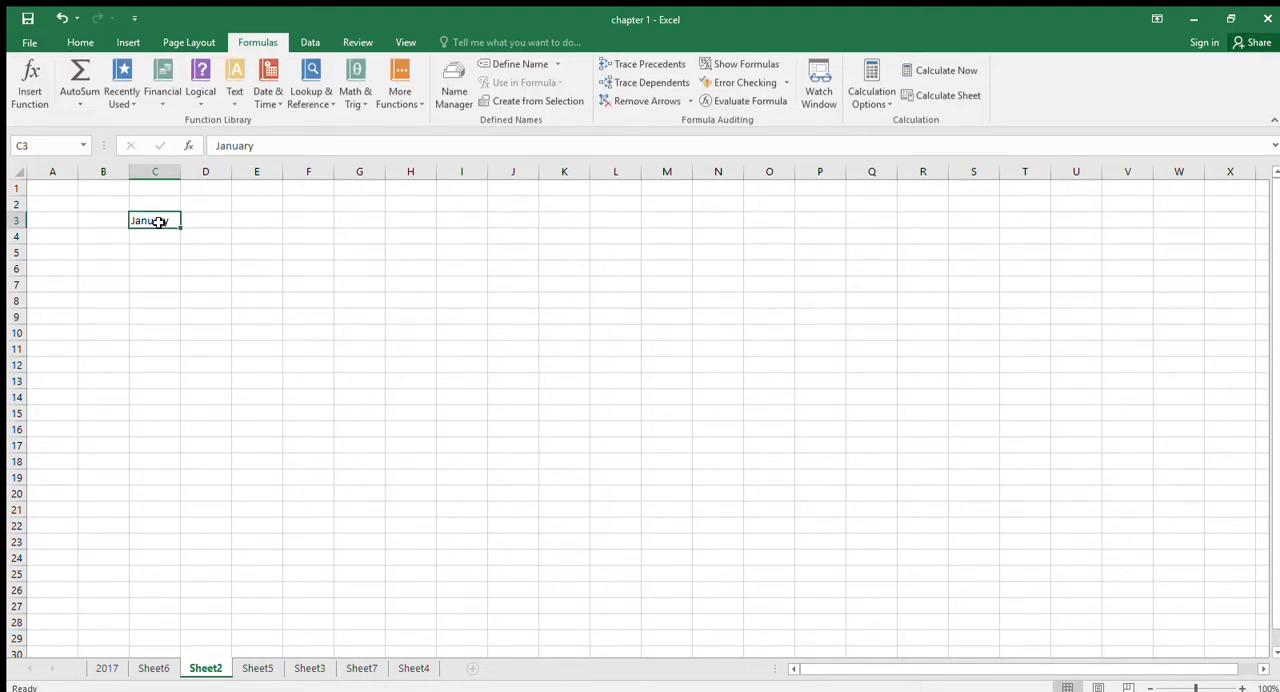
- Fill the month series from January in cell C3 across to June in cell H3
drag(183, 229, 421, 238)
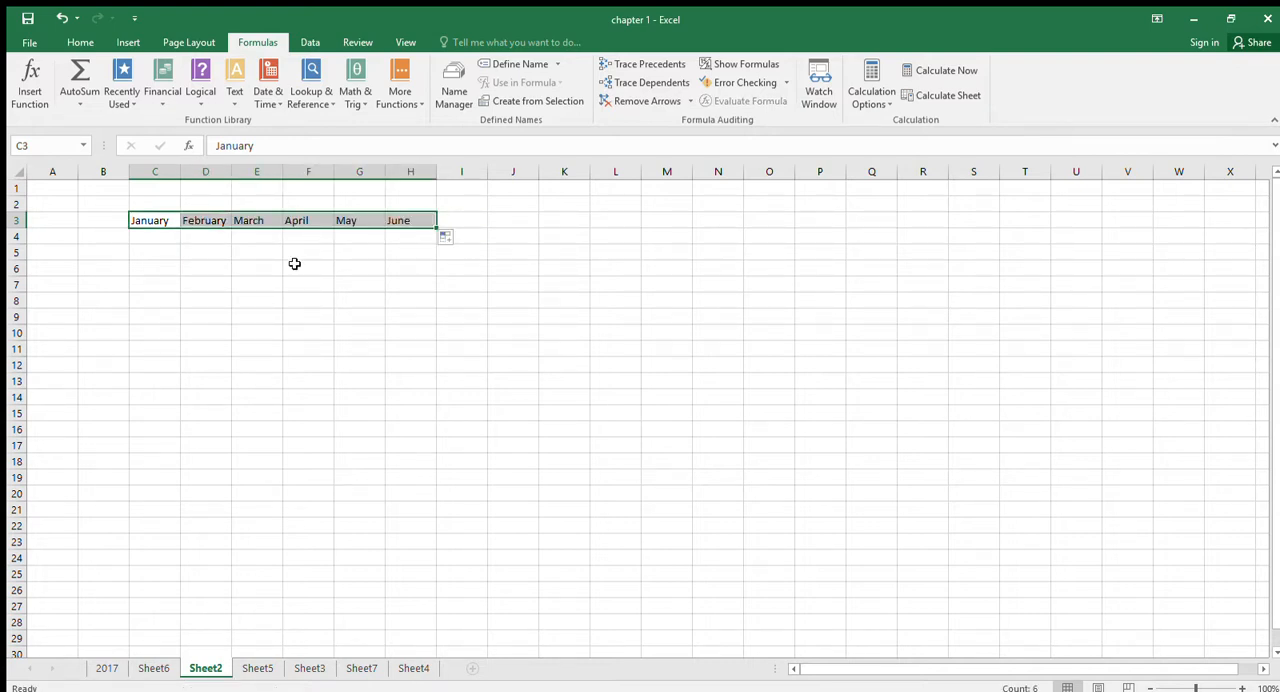
- Enter Salaries as a row label in cell A4
click(61, 236)
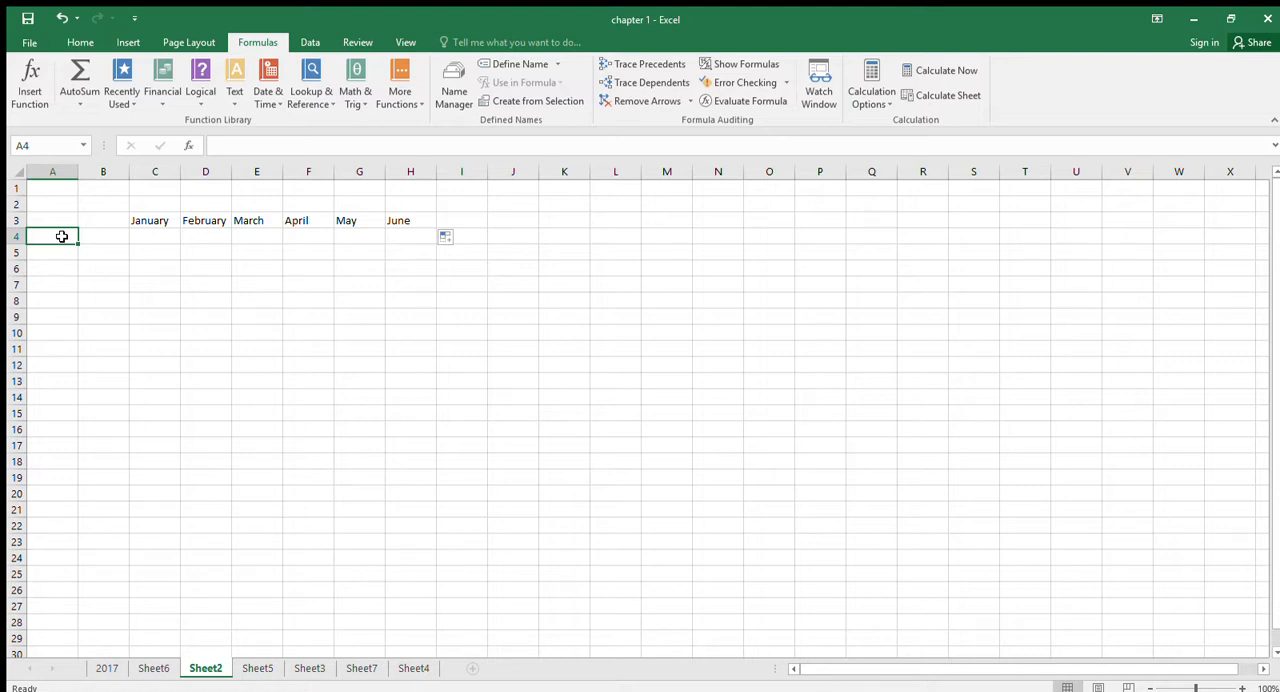
text(Salar)
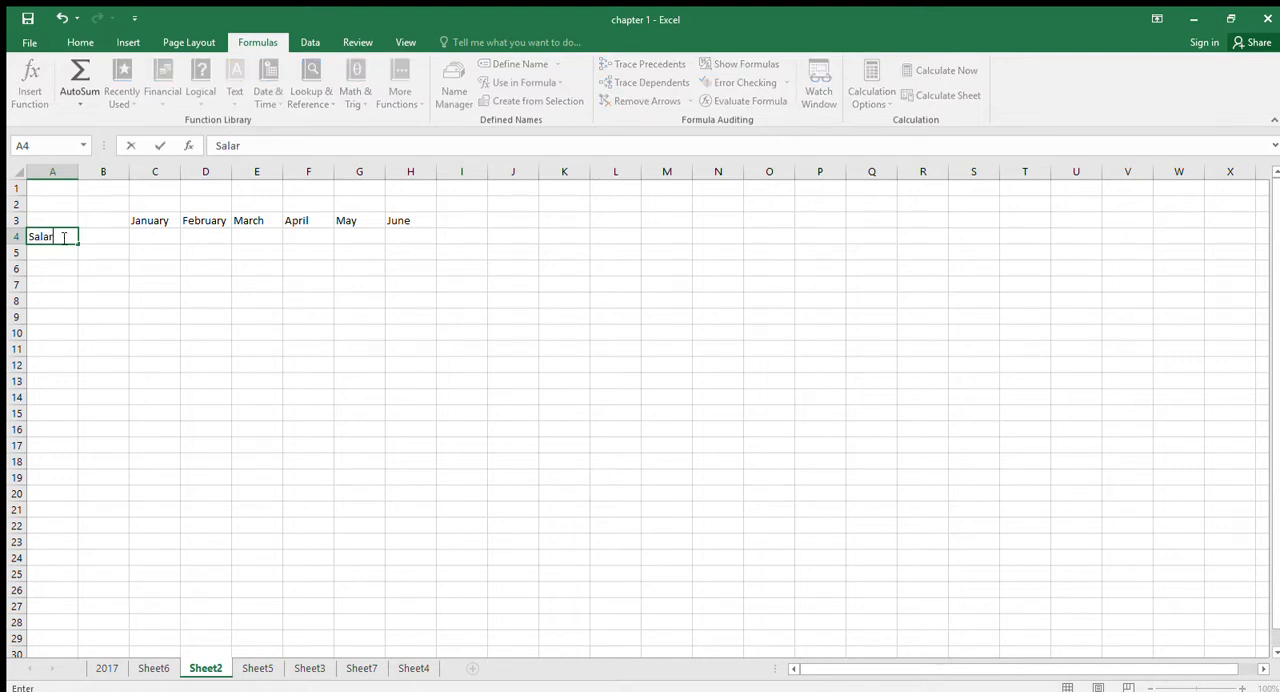
text(ies)
key(Return)
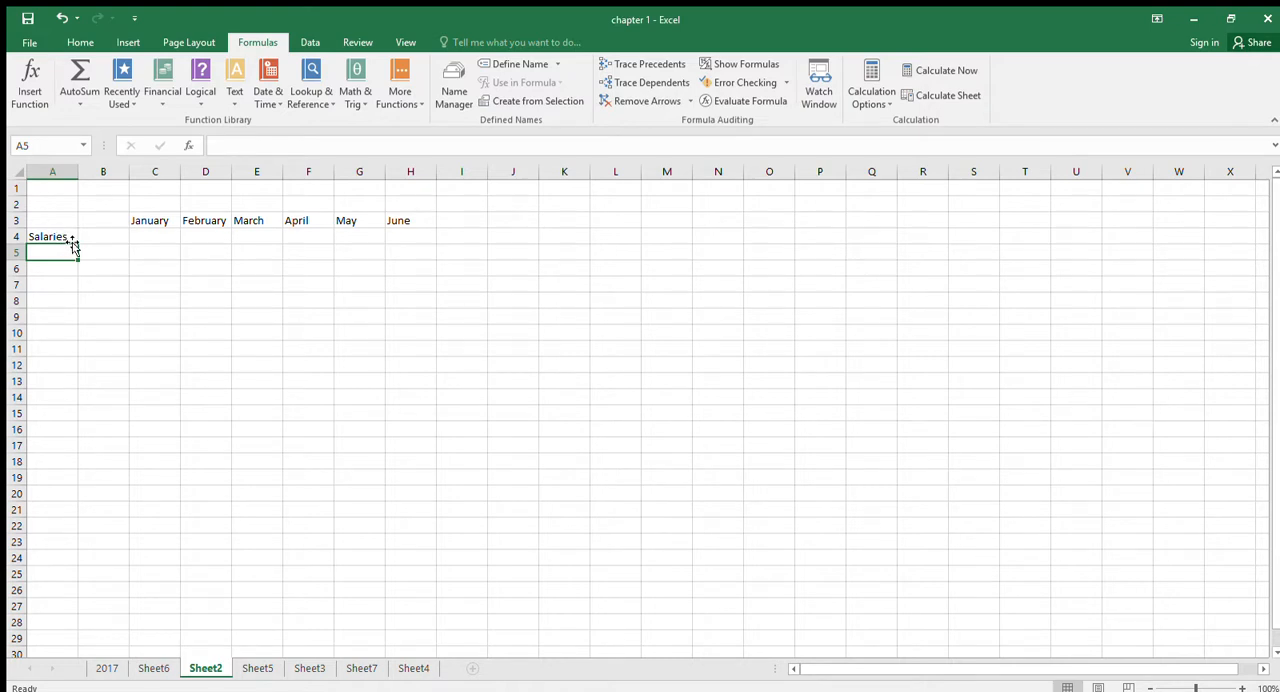
- Replace the label in cell A4 with Item 1 and fill the series down to Item 6 in cell A9
key(Up)
click(74, 252)
click(73, 238)
text(Item)
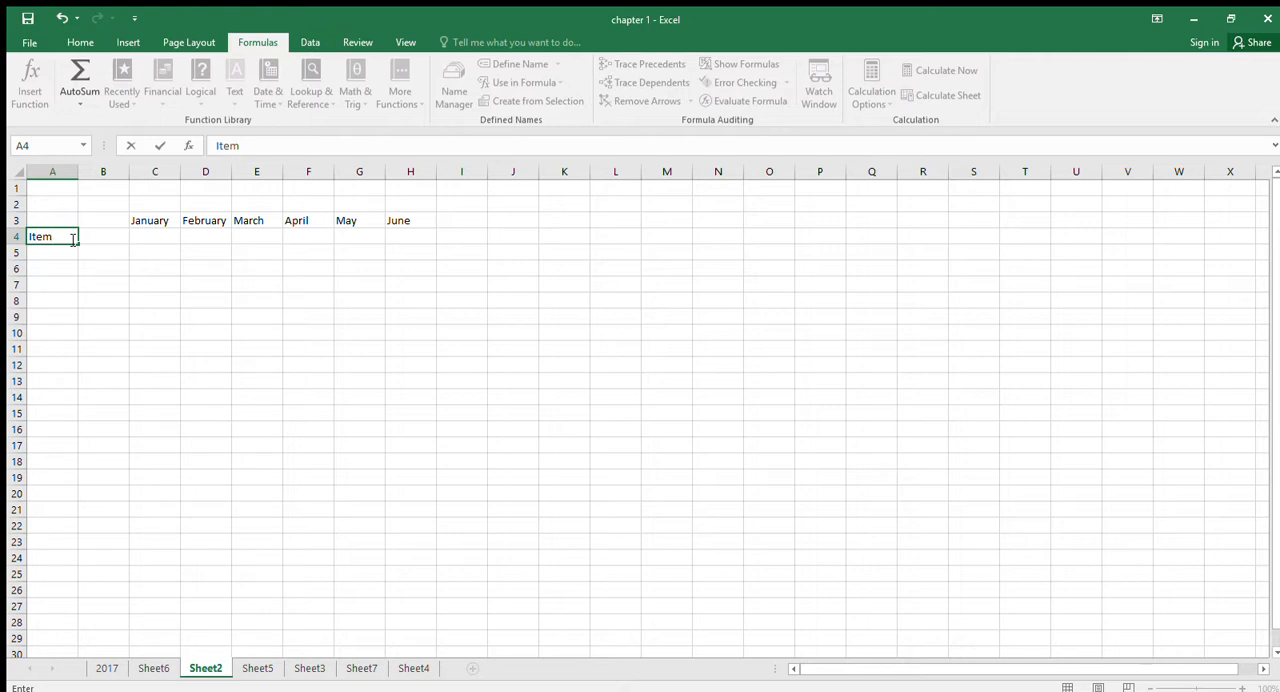
text( 1)
key(Return)
click(72, 238)
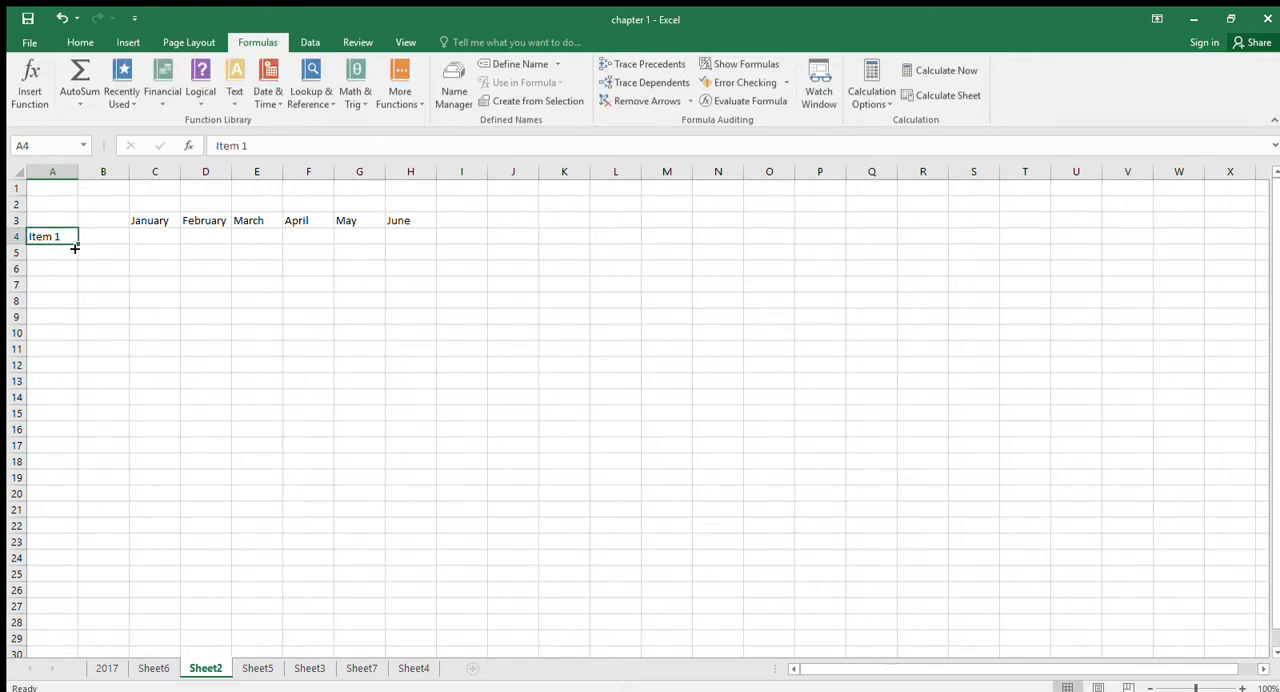
drag(74, 248, 80, 324)
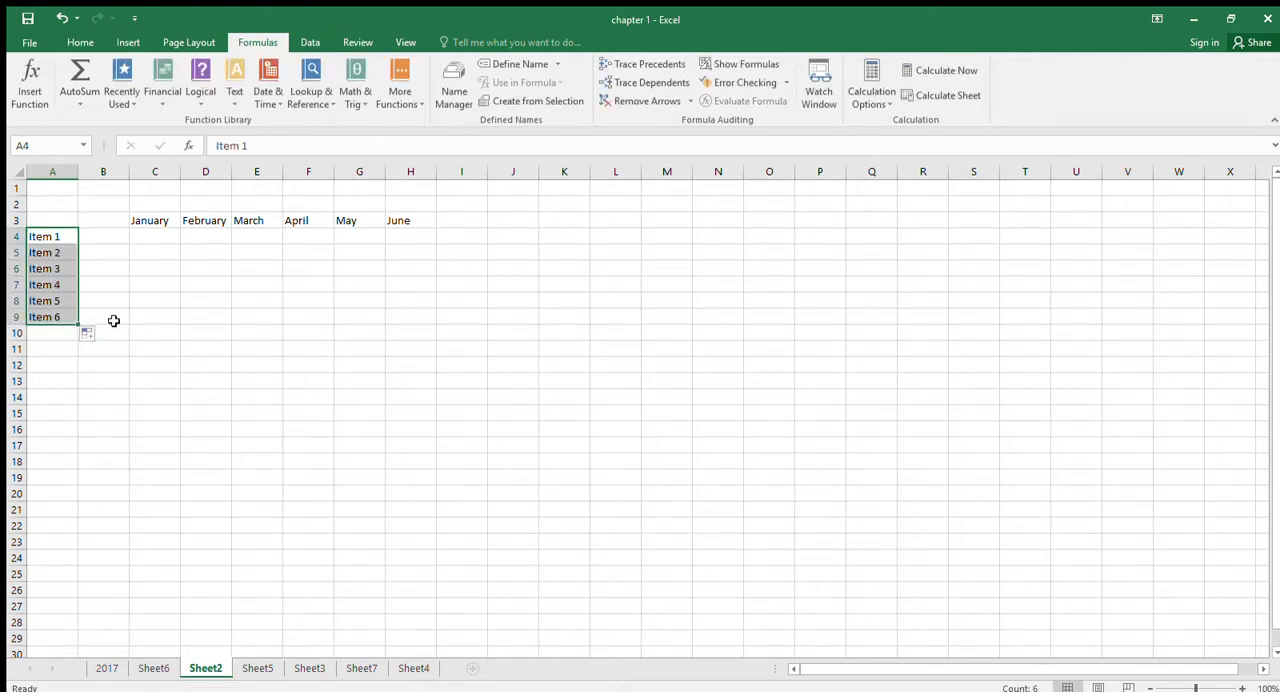
- Enter the January values 80000, 1000, 3500, 270, 0, 95 and 57 in cells C4 through C10
click(141, 243)
text(80000)
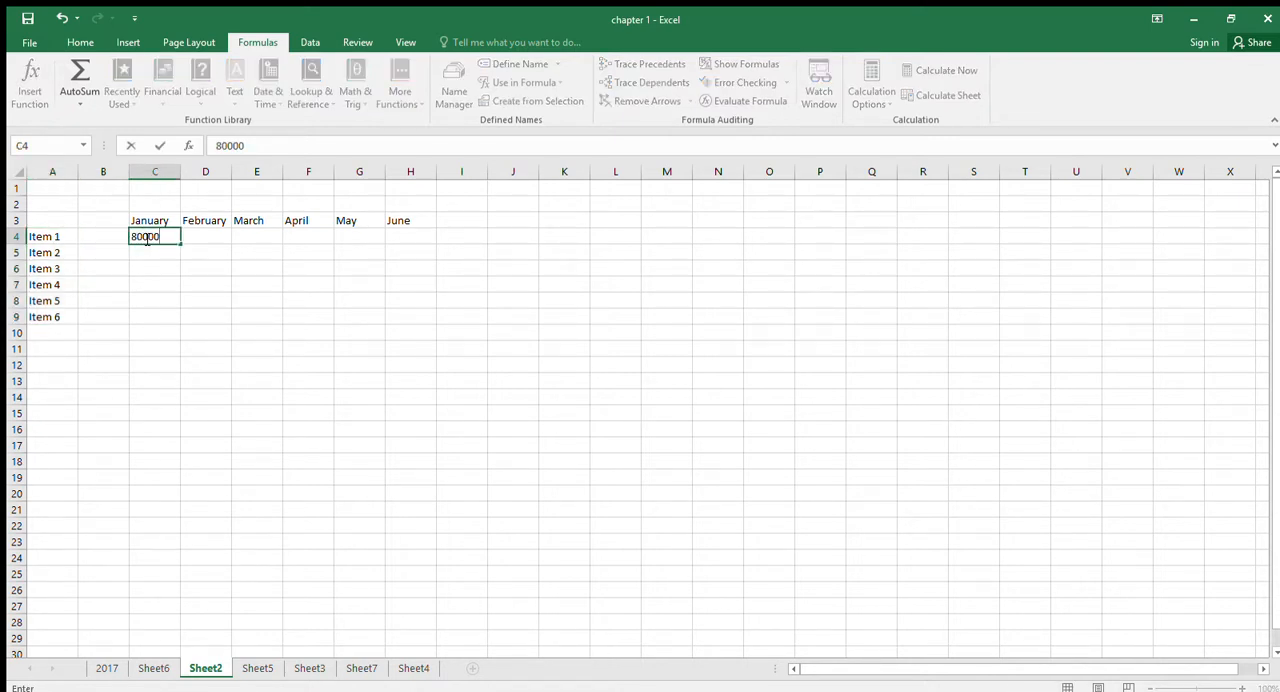
key(Return)
text(1000)
key(Return)
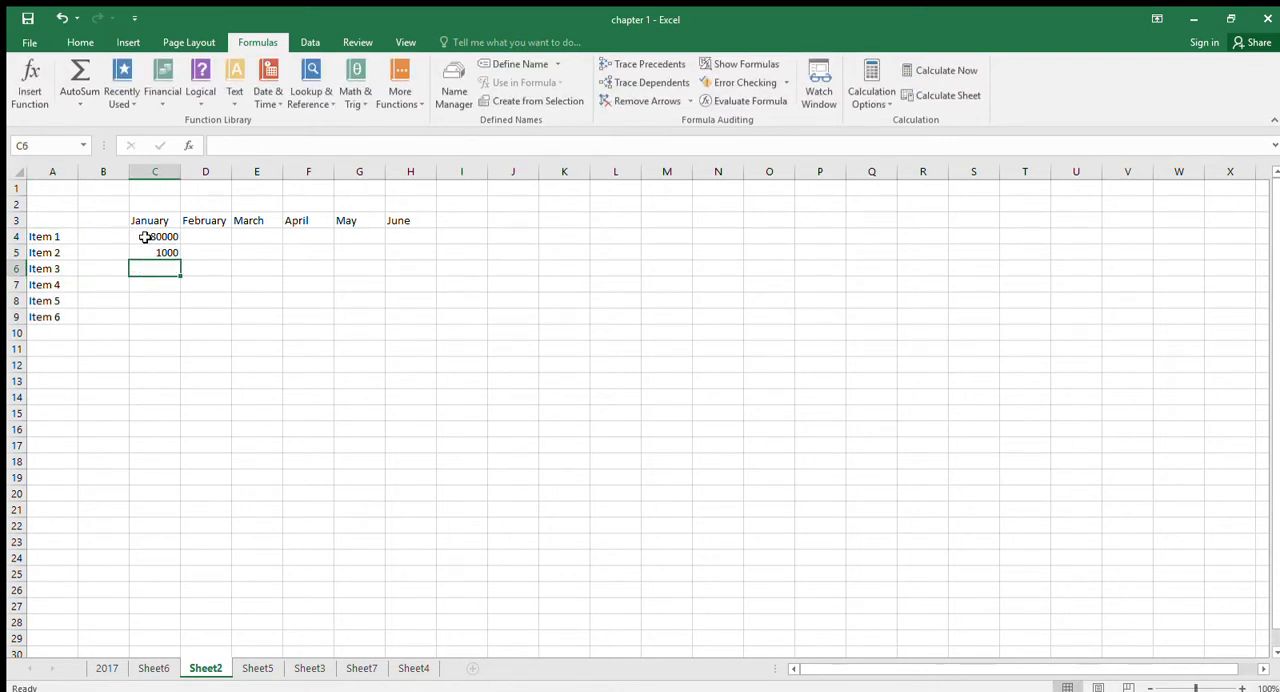
text(3500)
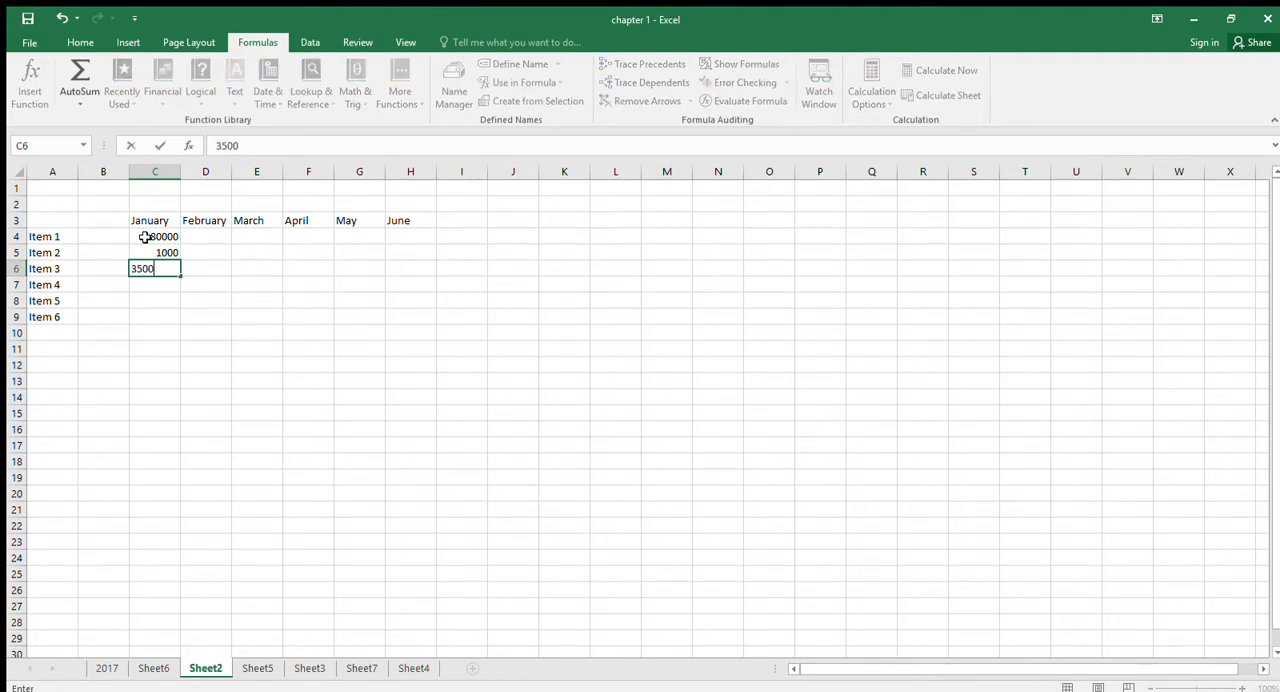
key(Return)
text(270)
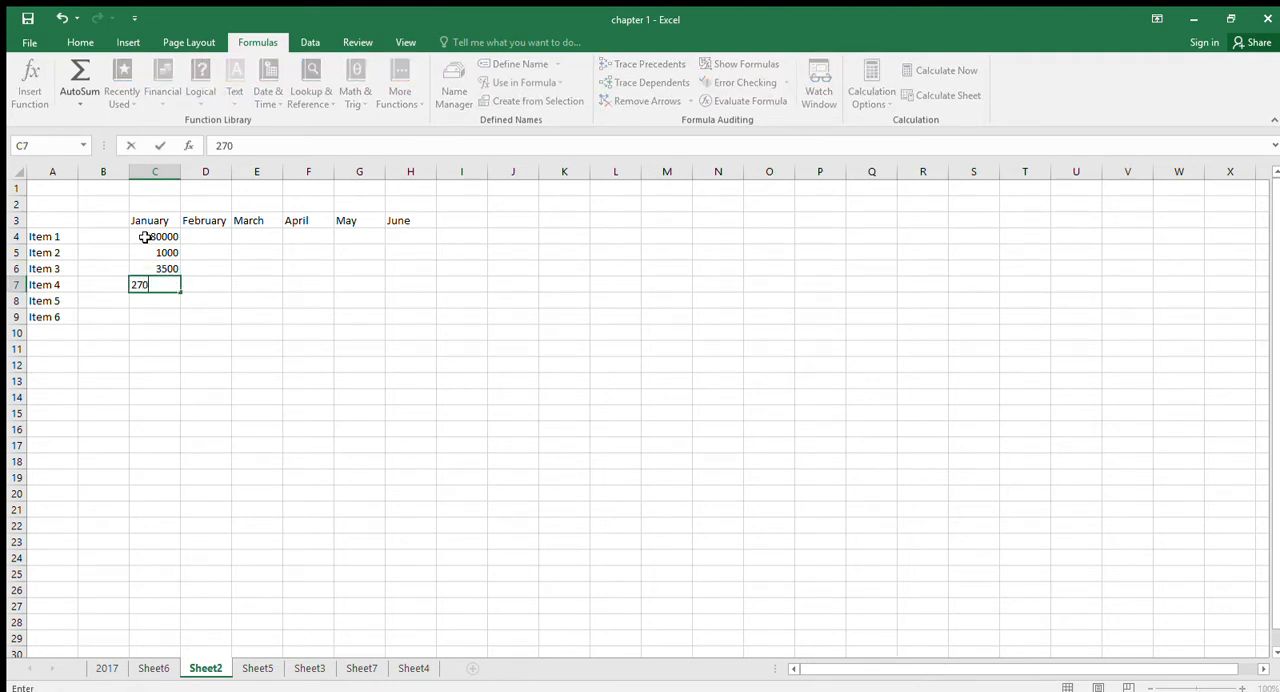
key(Return)
text(0)
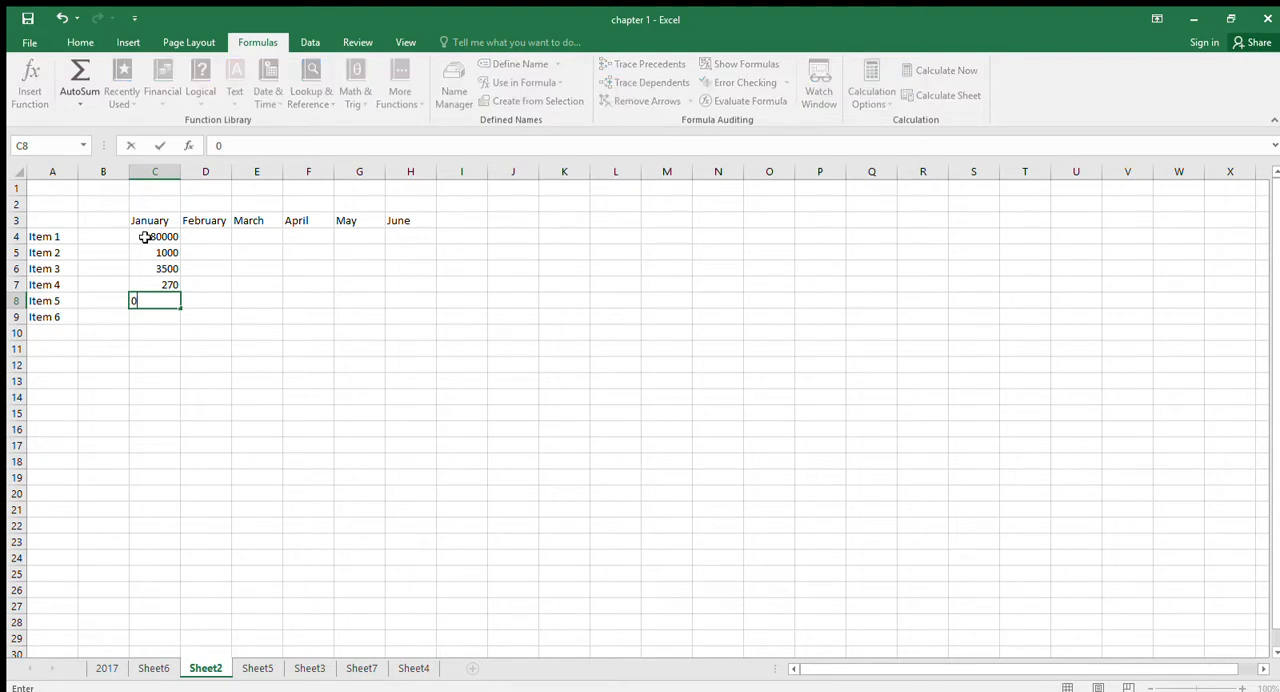
key(Return)
text(95)
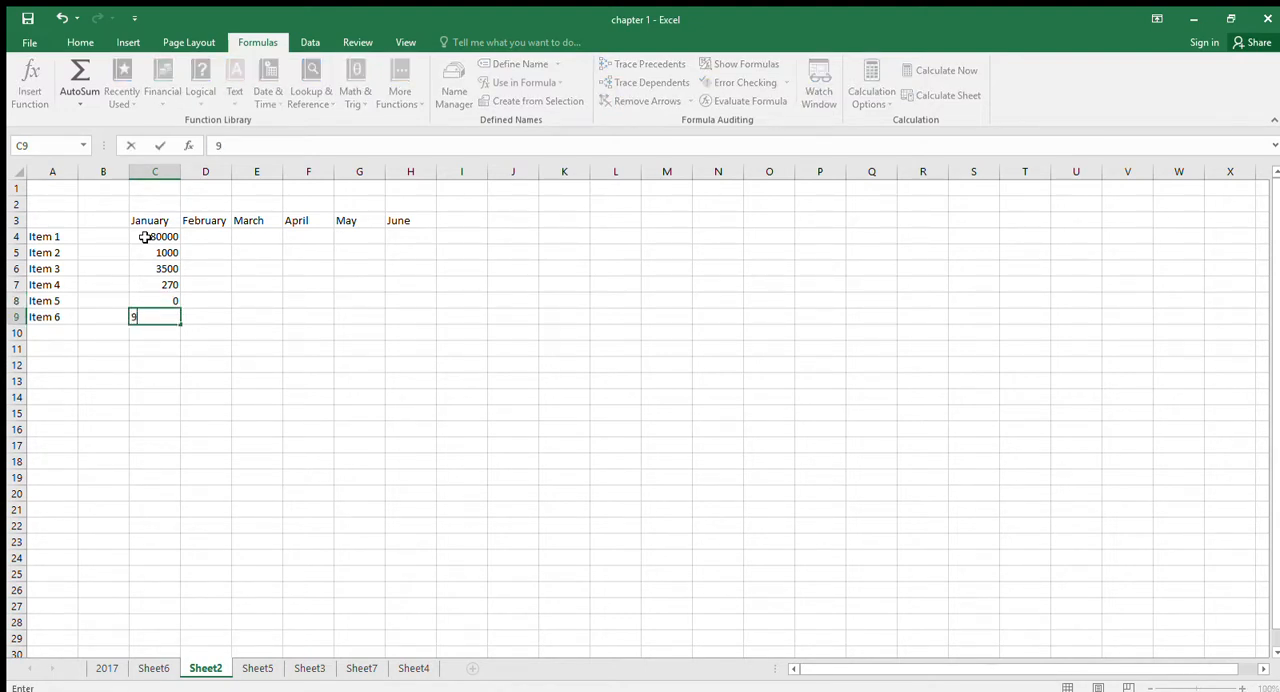
key(Return)
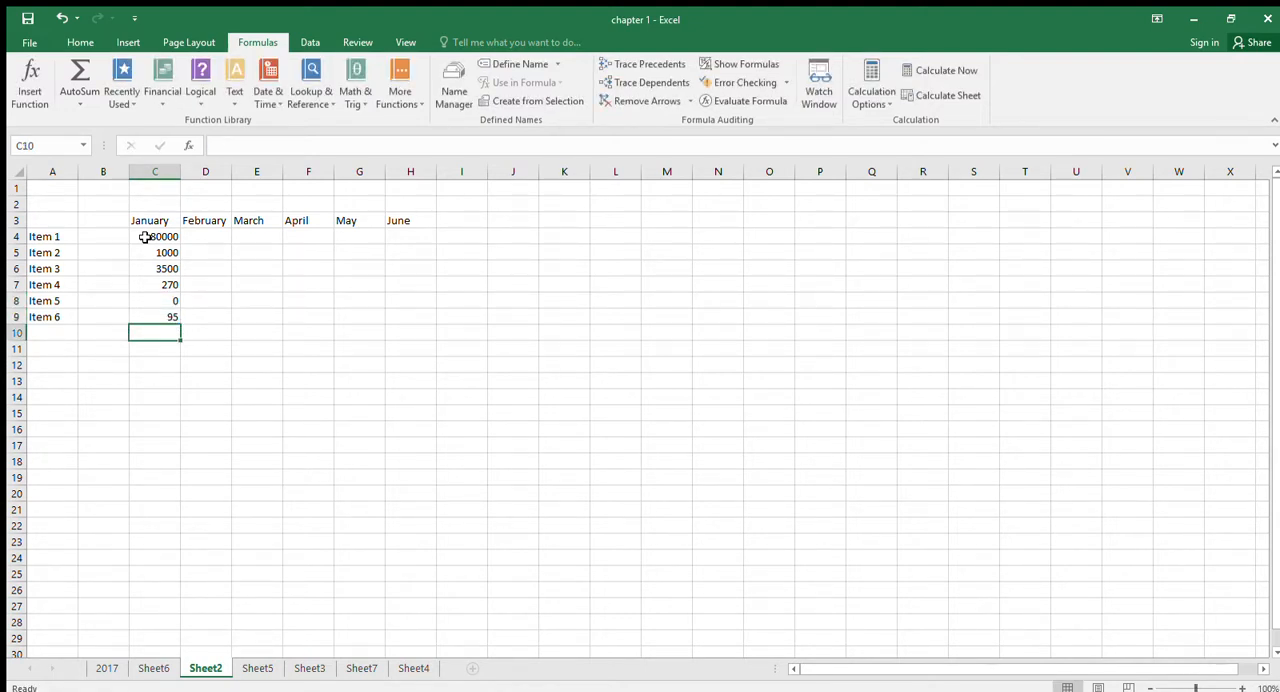
text(57)
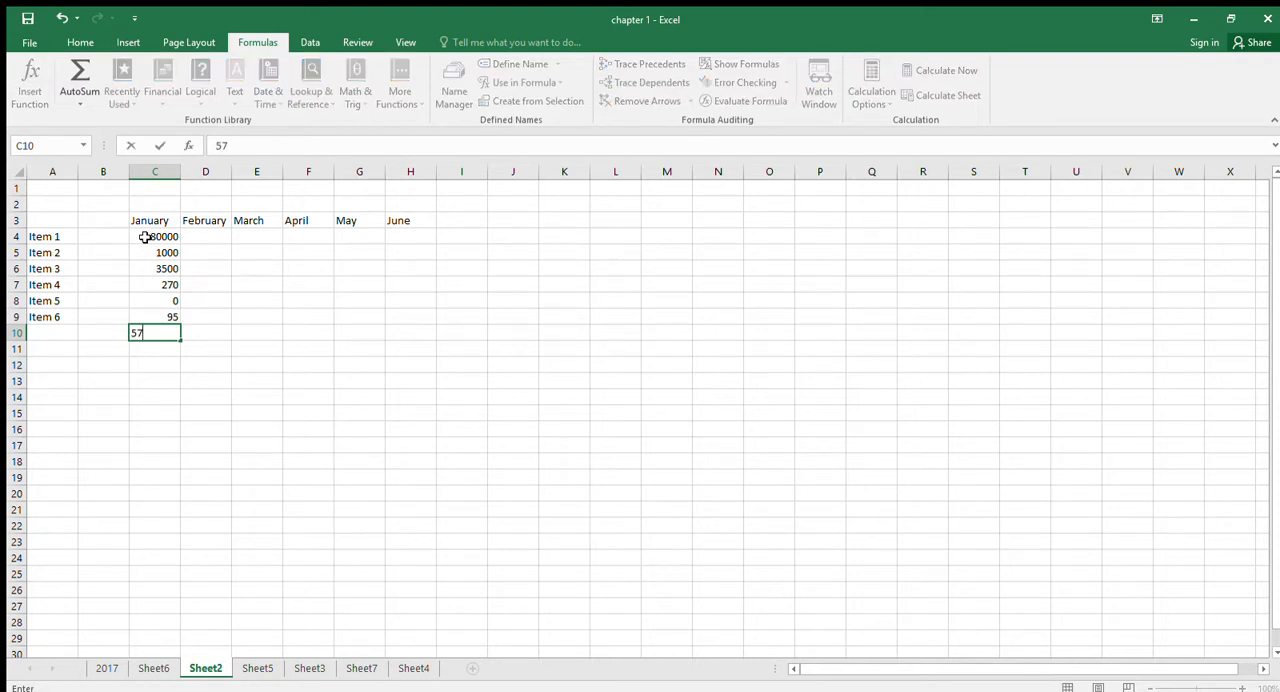
key(Return)
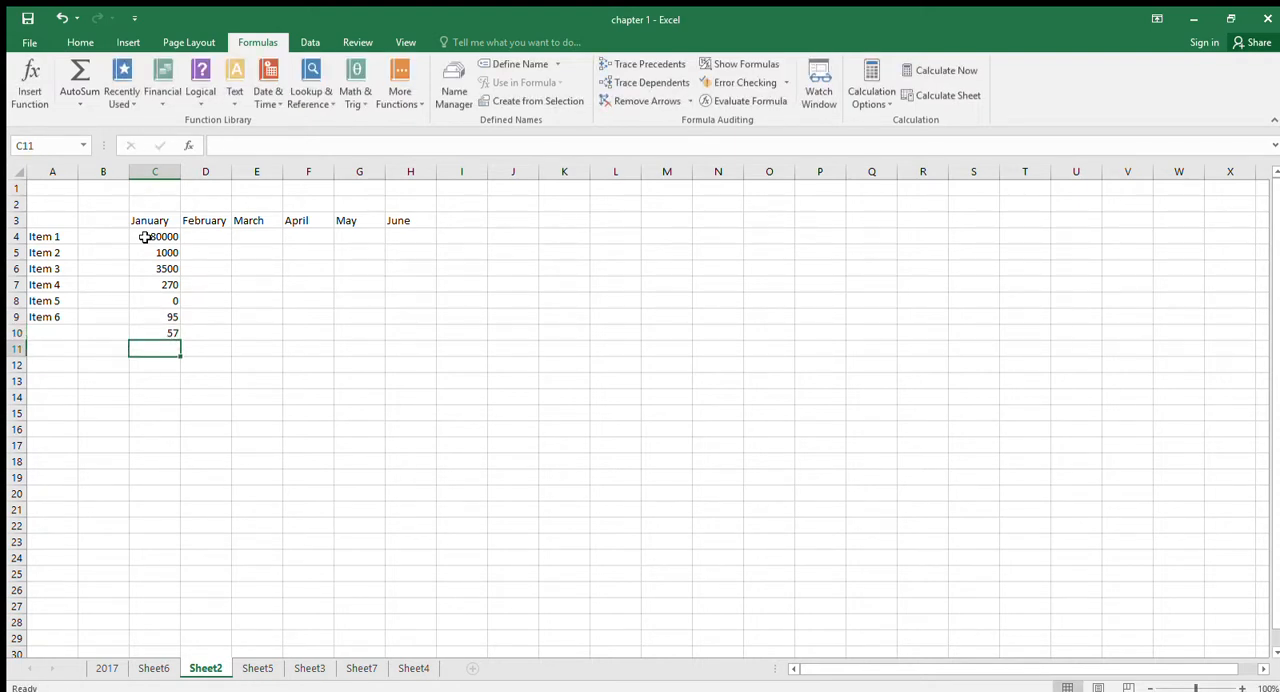
- Enter the label Totals in cell A11 and extend the item series from A9 to Item 7 in A10
key(Home)
text(Totals)
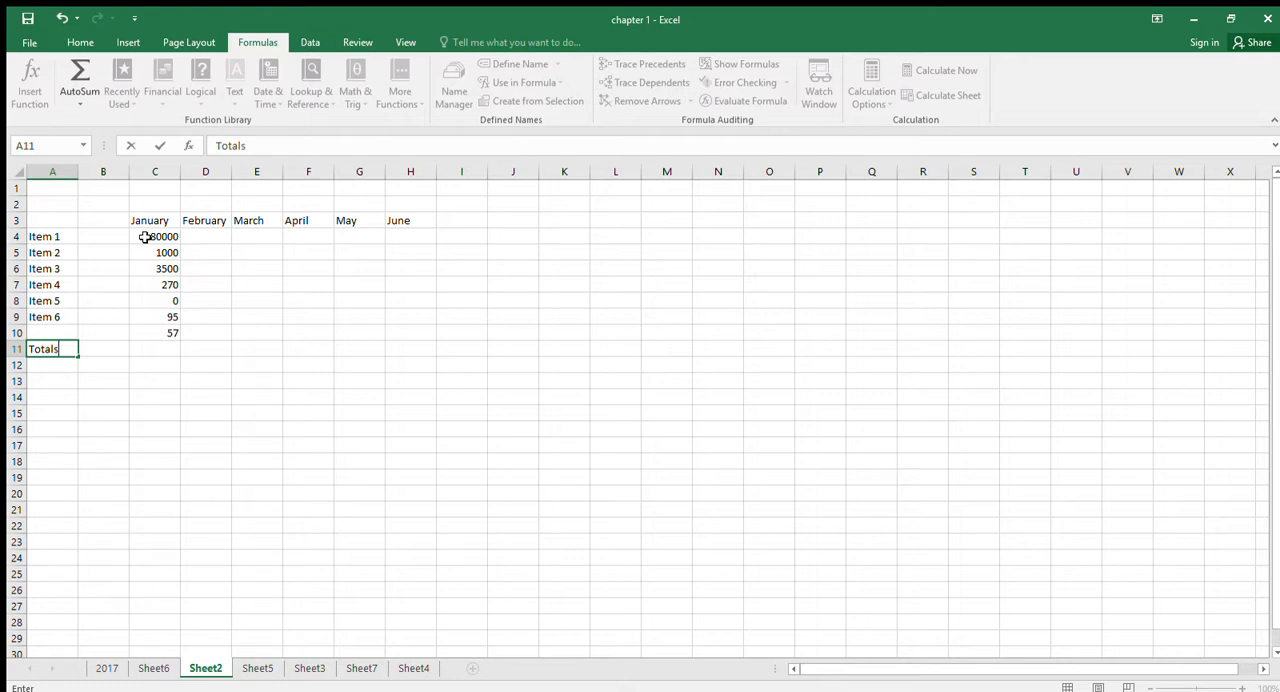
key(Return)
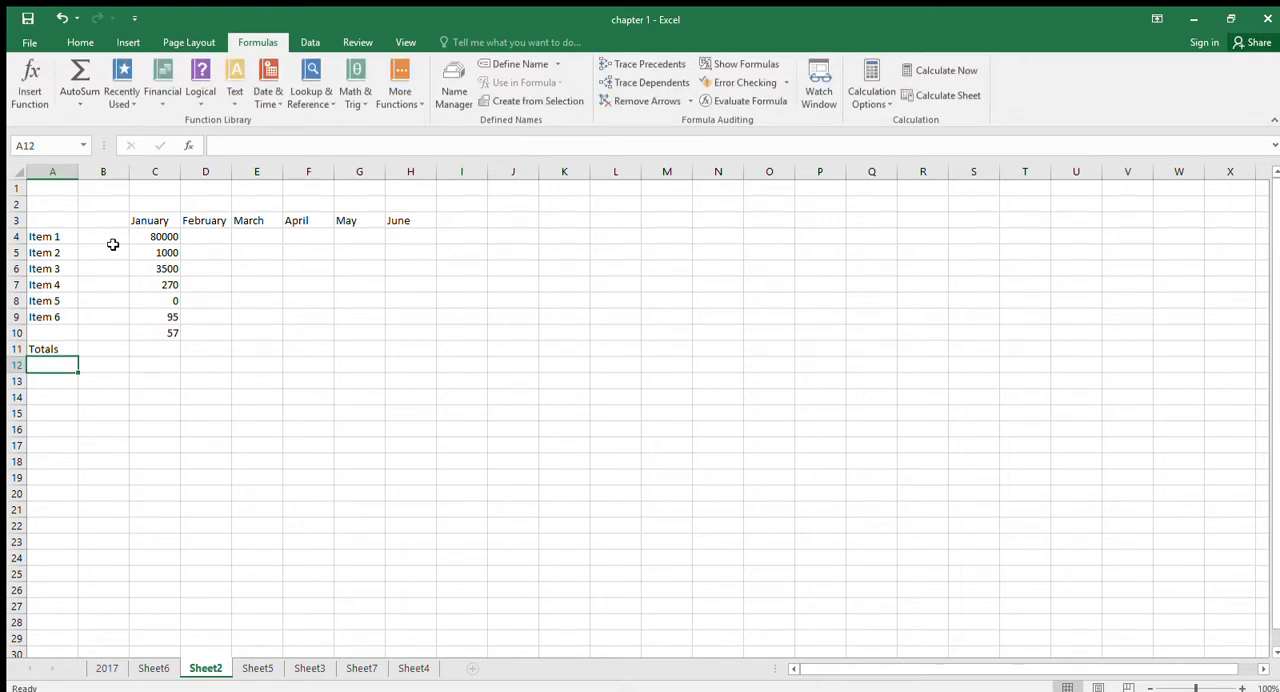
click(50, 317)
drag(75, 337, 76, 341)
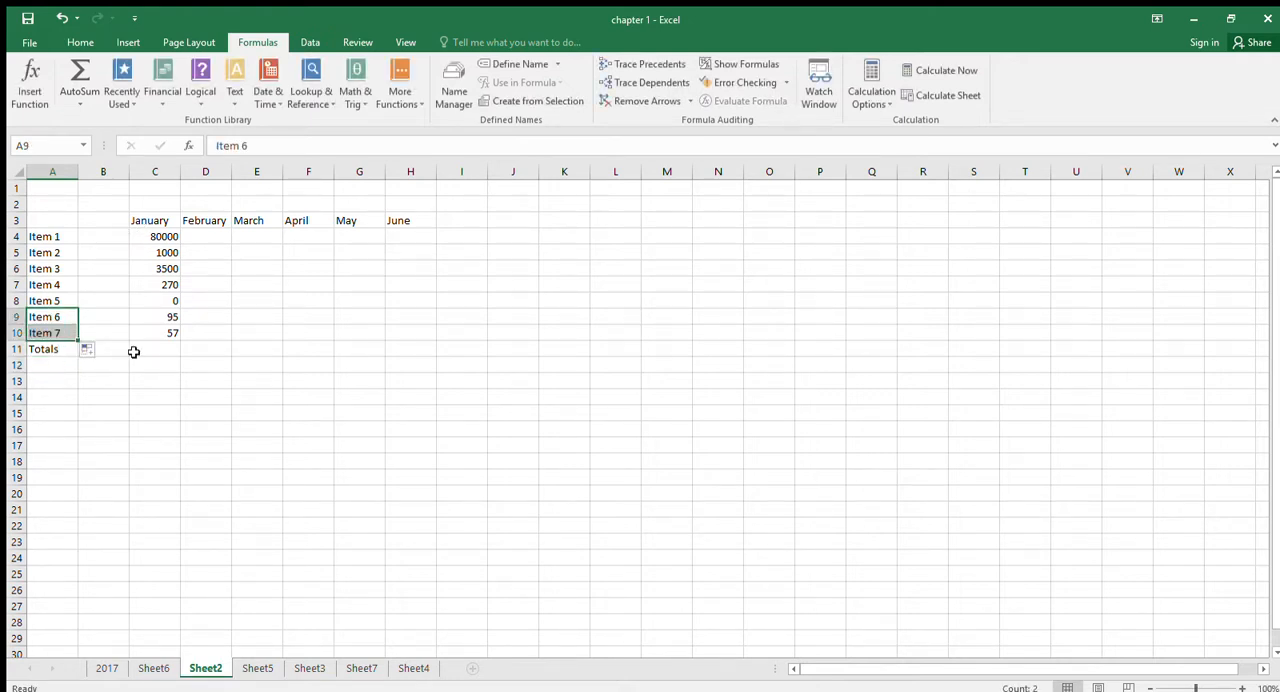
- Total the January values C4:C10 in cell C11 with AutoSum
click(147, 349)
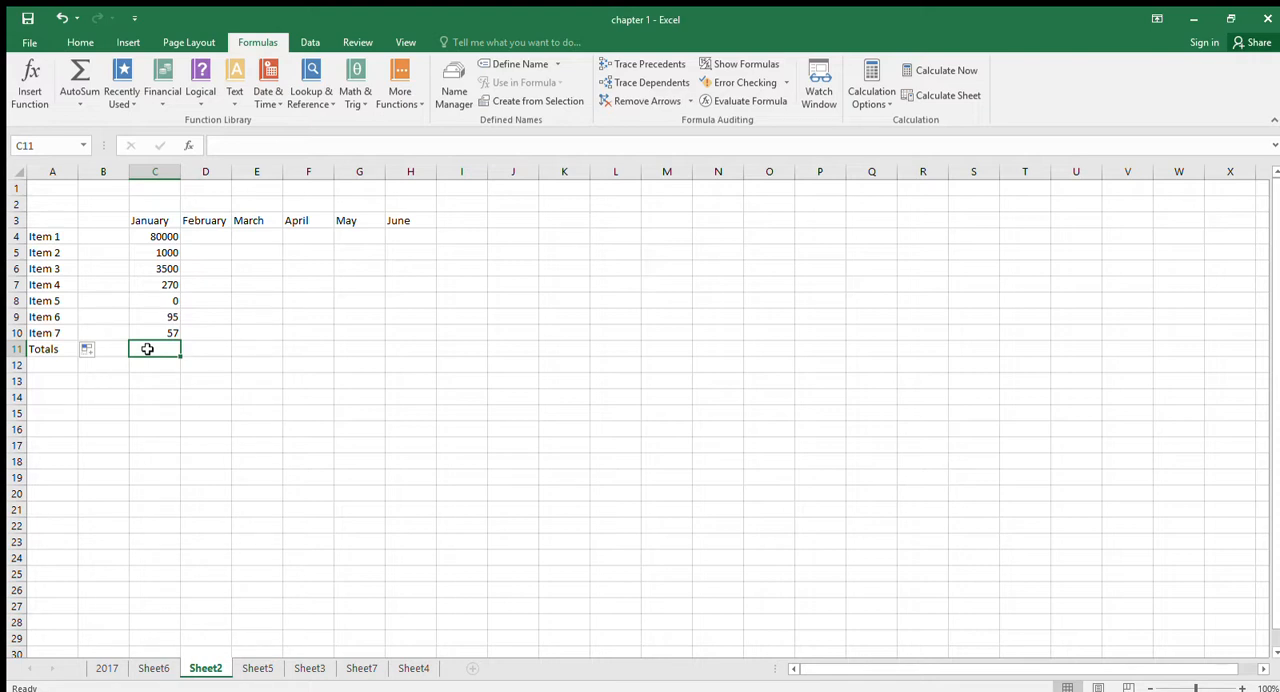
click(78, 68)
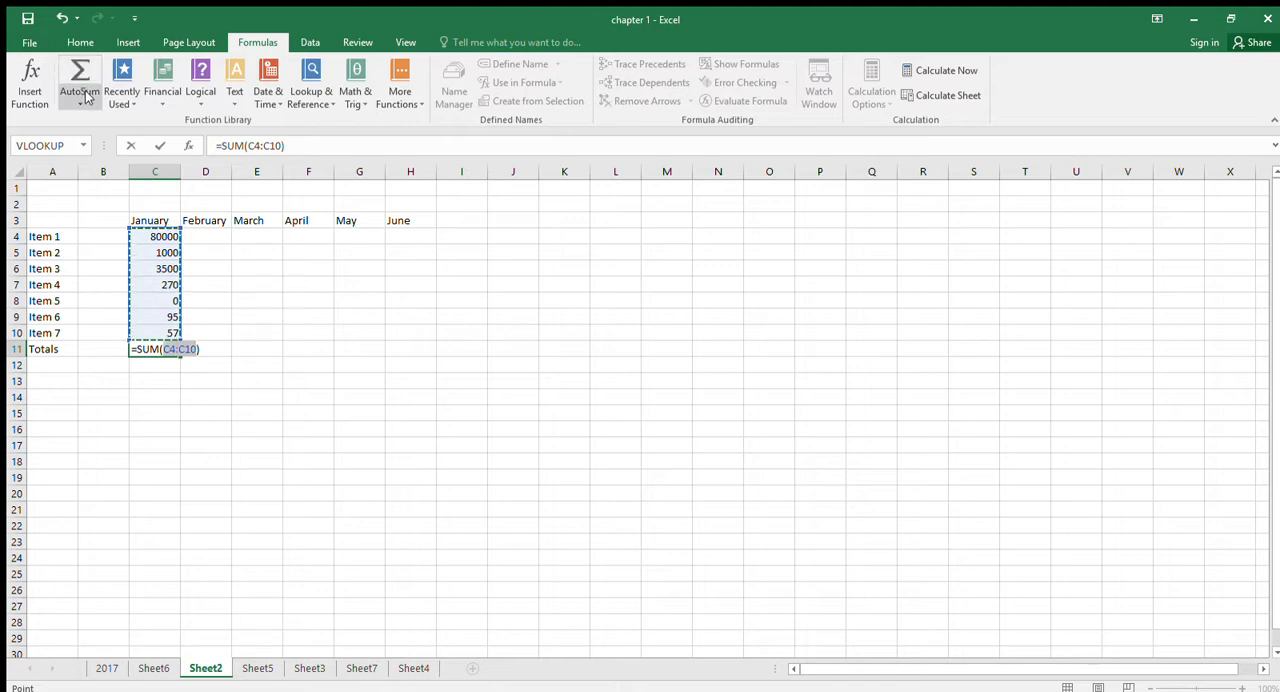
key(Return)
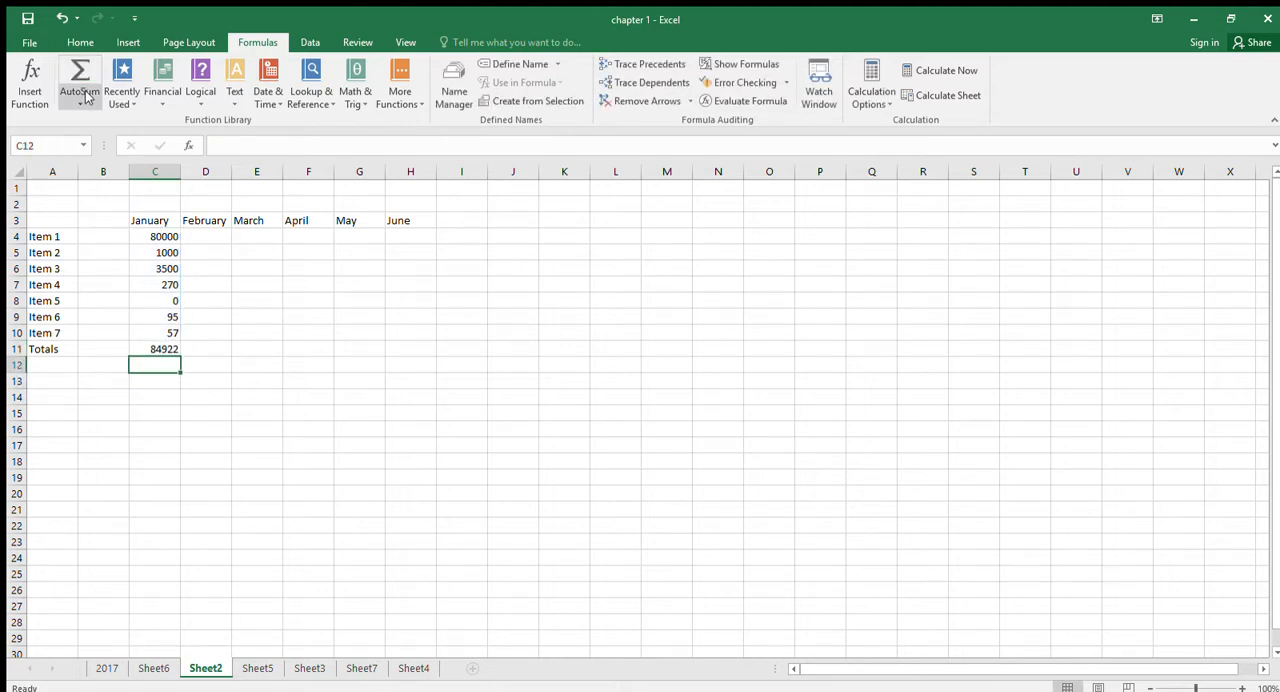
- Rebuild the AutoSum formula in cell C11, trying other ranges before reselecting C4:C10 as the range to sum
key(Up)
click(86, 95)
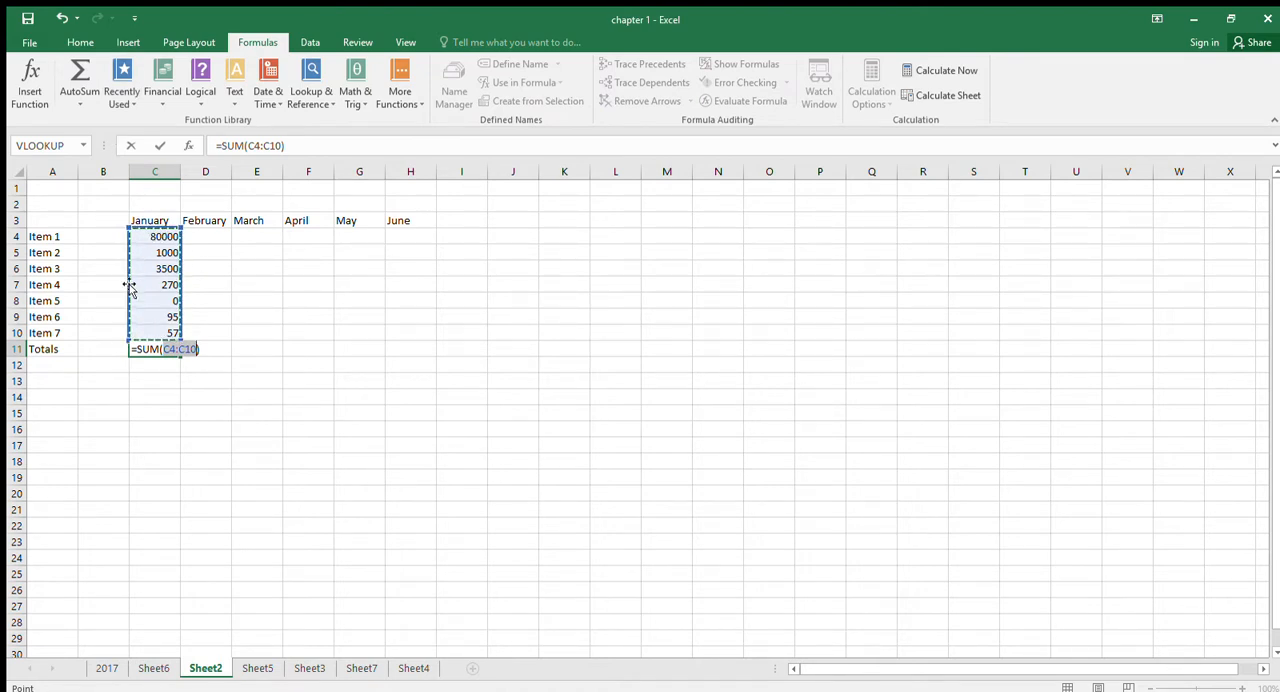
click(249, 250)
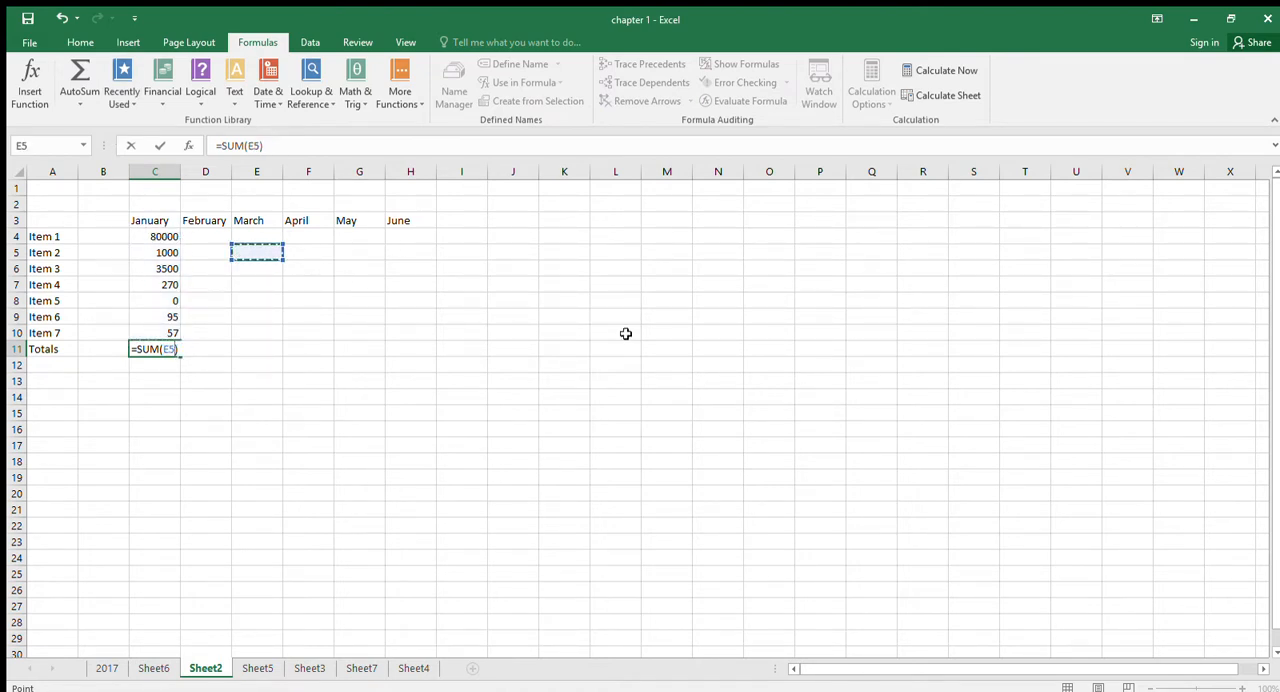
click(624, 334)
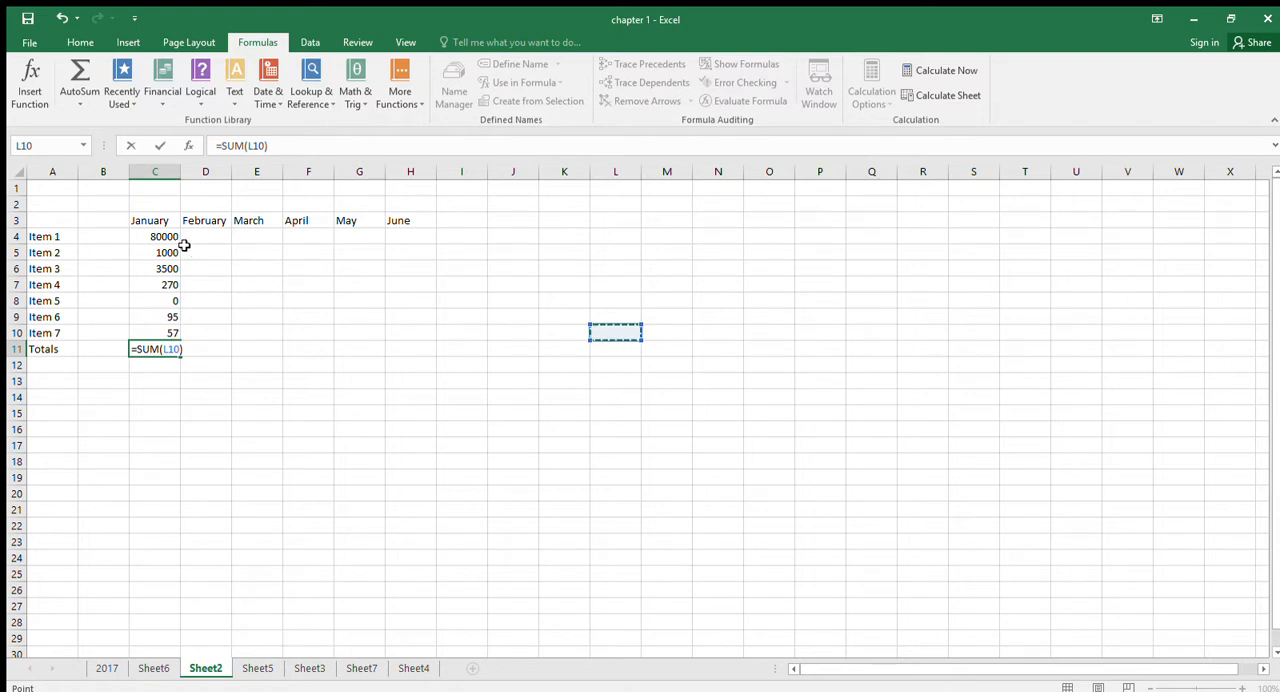
drag(170, 236, 177, 291)
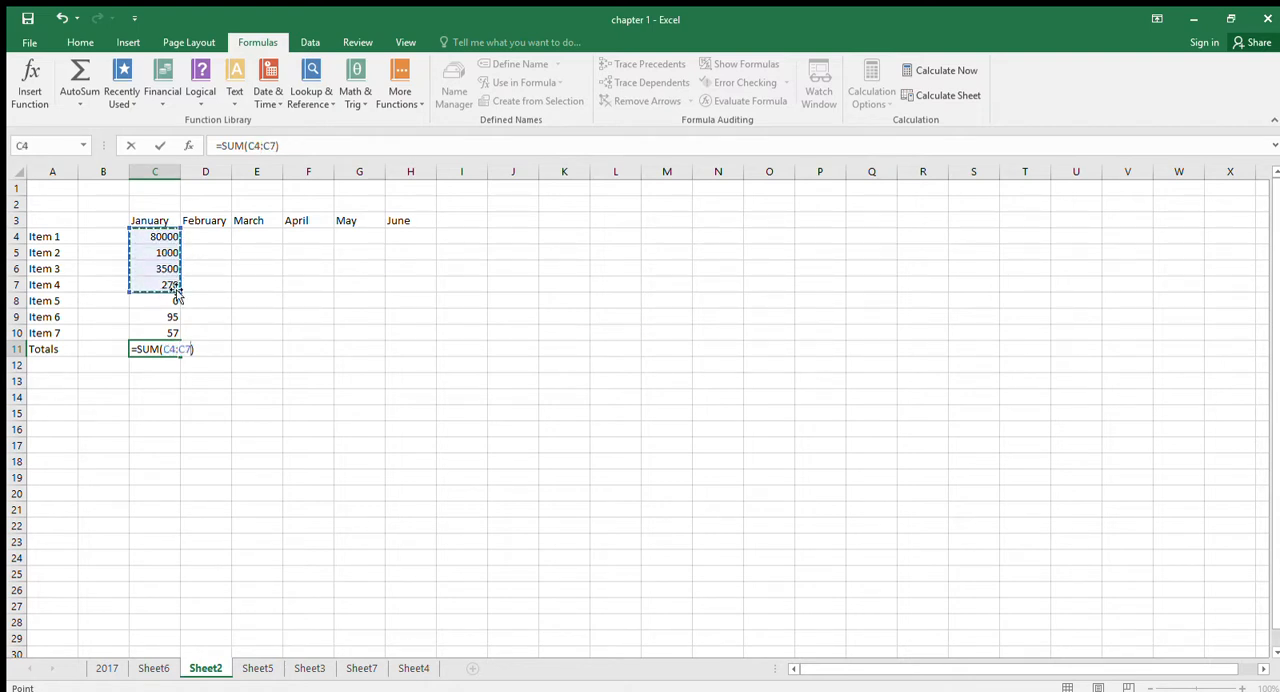
click(162, 238)
drag(161, 236, 163, 328)
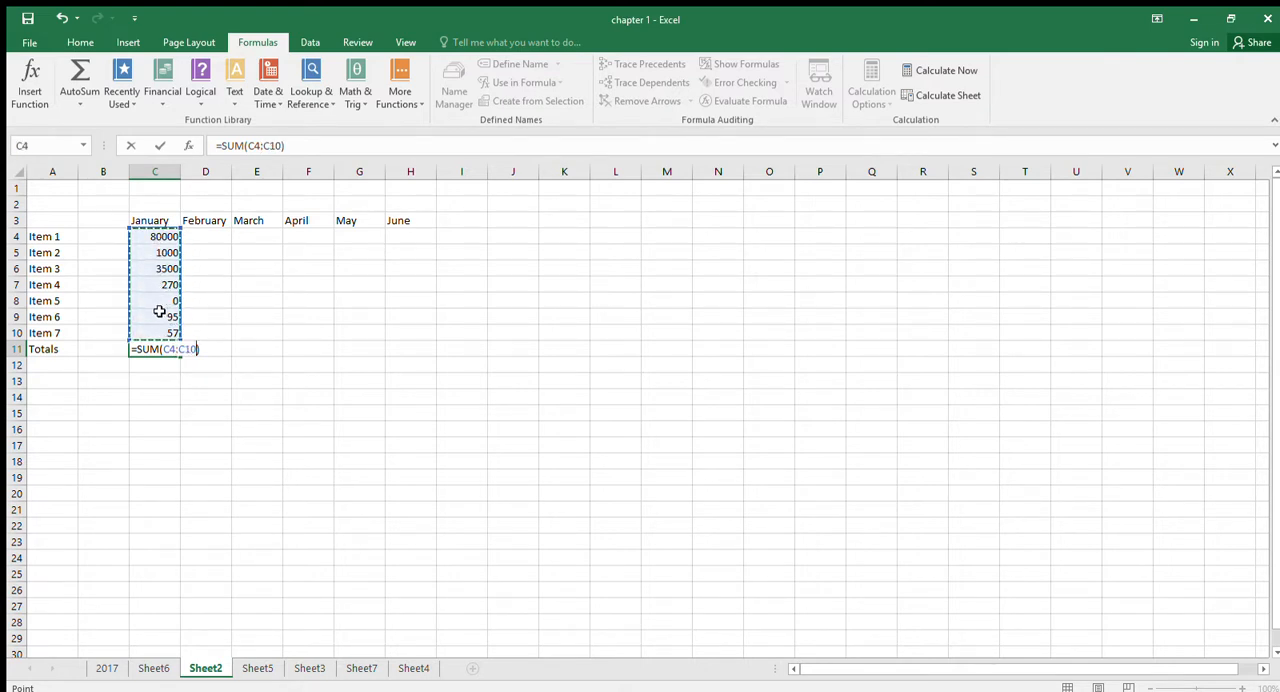
key(Return)
- Write a SUM formula manually in cell C12 that adds the range C4:C11
text(=um)
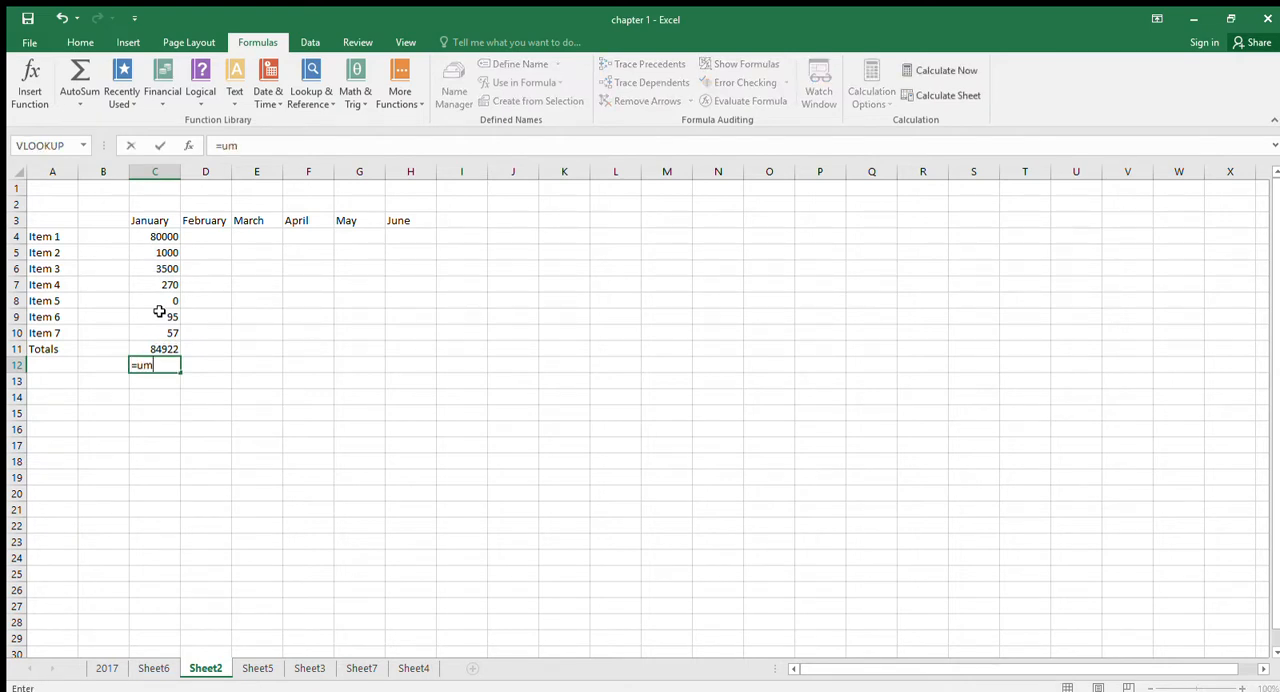
key(BackSpace)
key(BackSpace)
text(sum()
drag(163, 238, 157, 345)
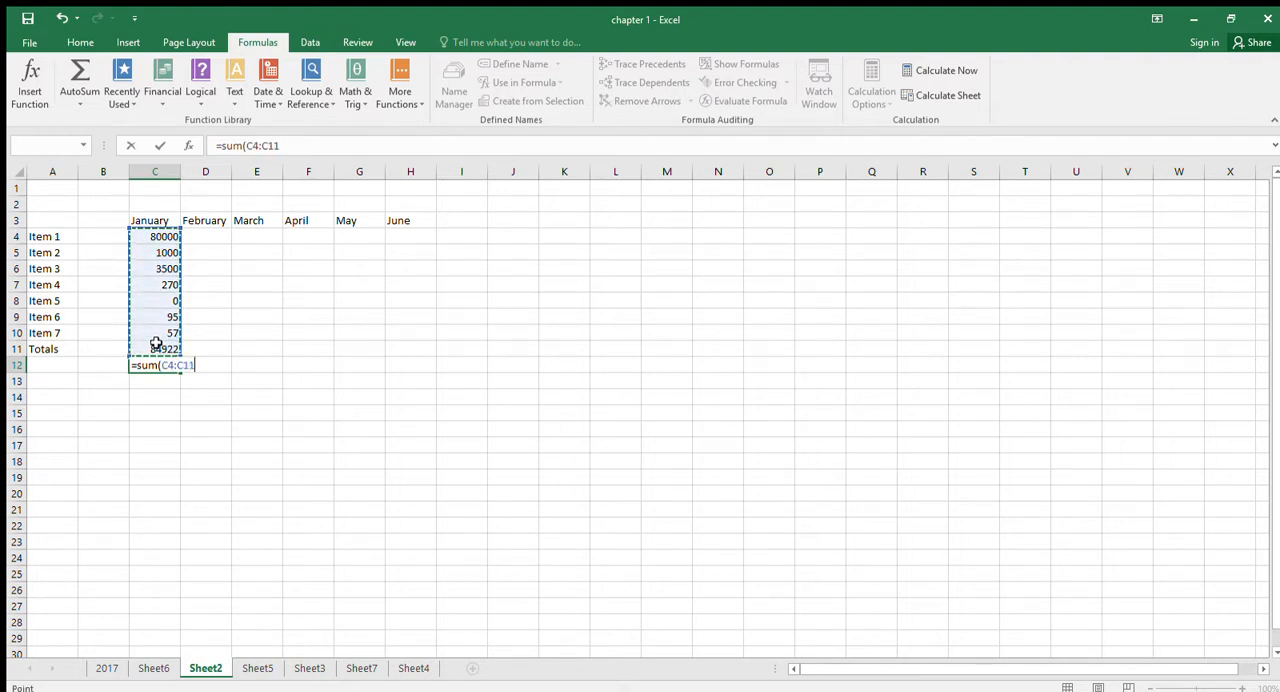
key(Return)
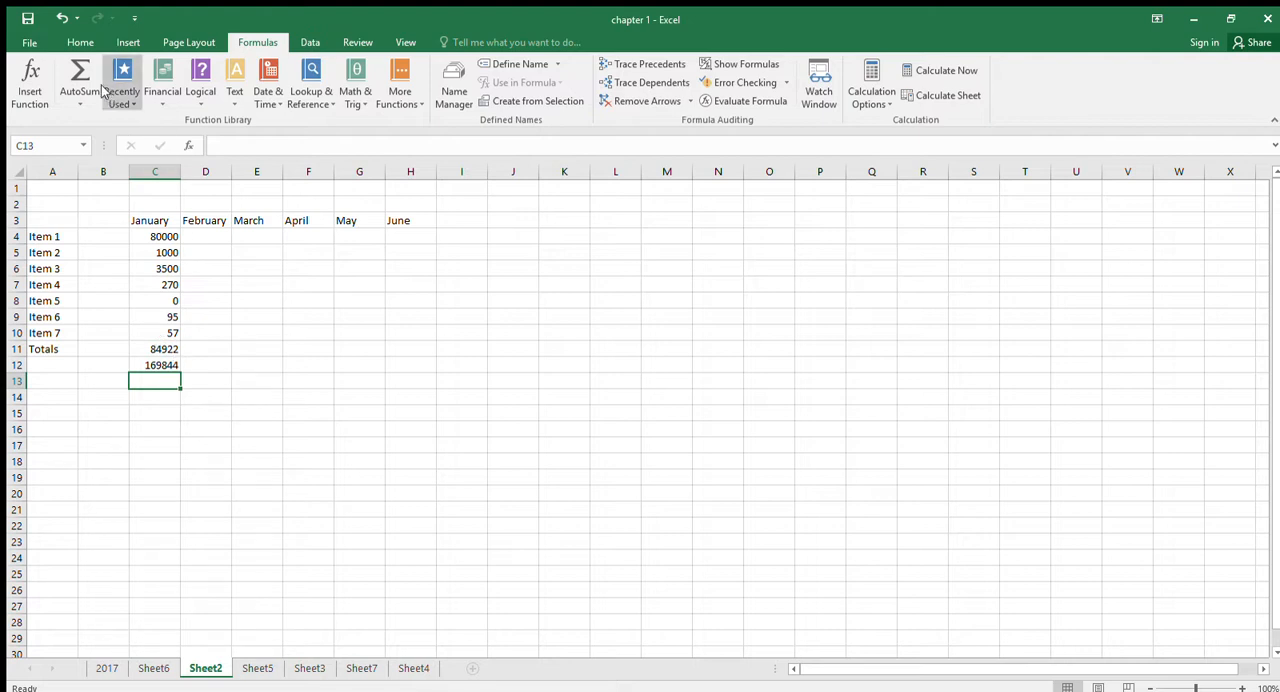
click(79, 44)
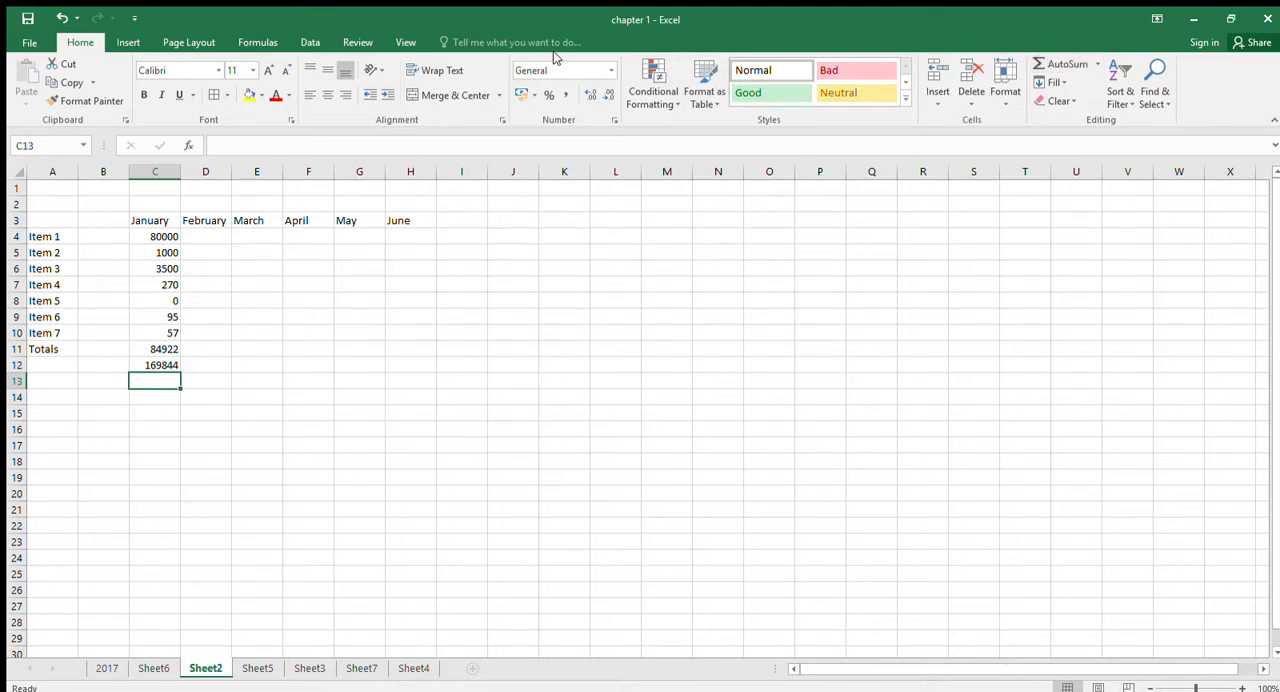
click(257, 42)
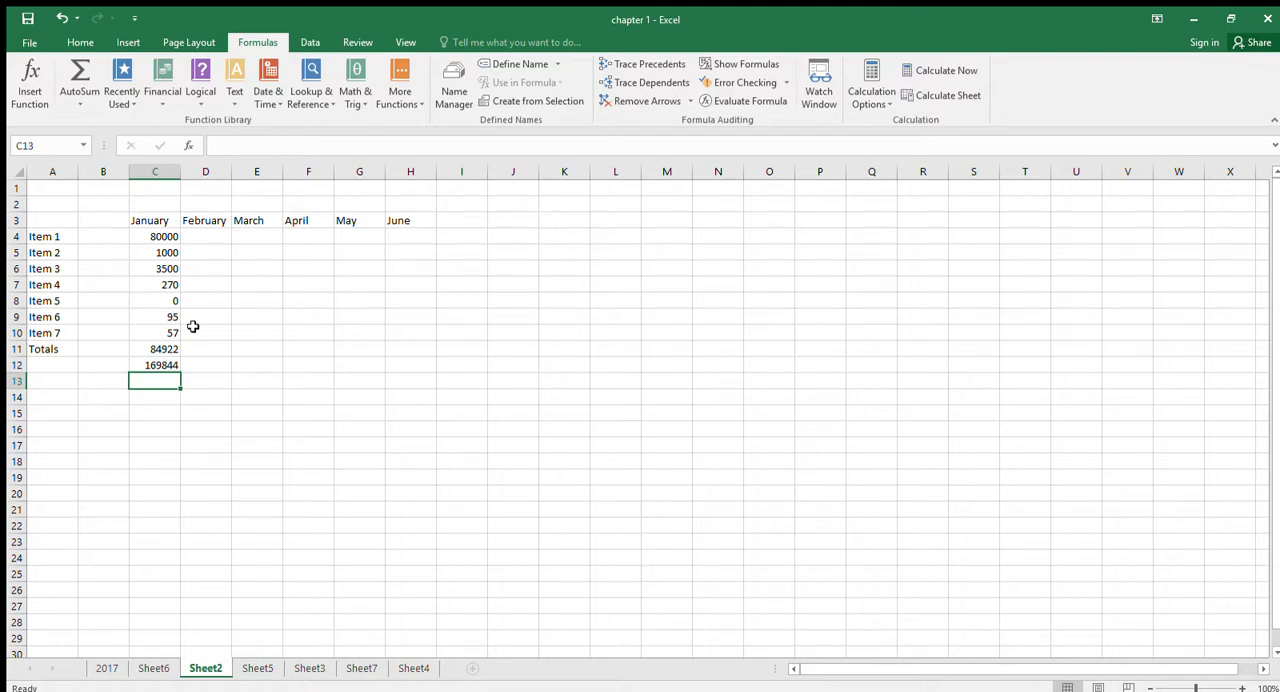
- Write a SUM formula in cell C13 that adds the separate cells C4, C7, C9 and C10
text(=)
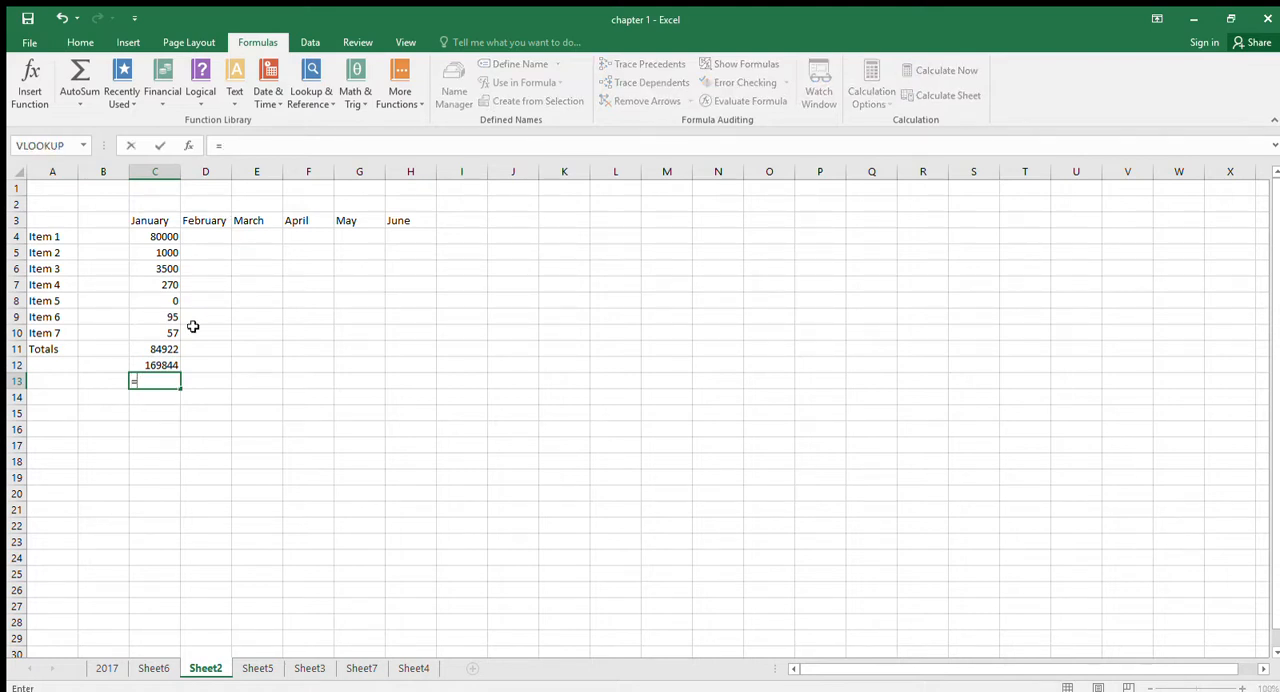
text(sum()
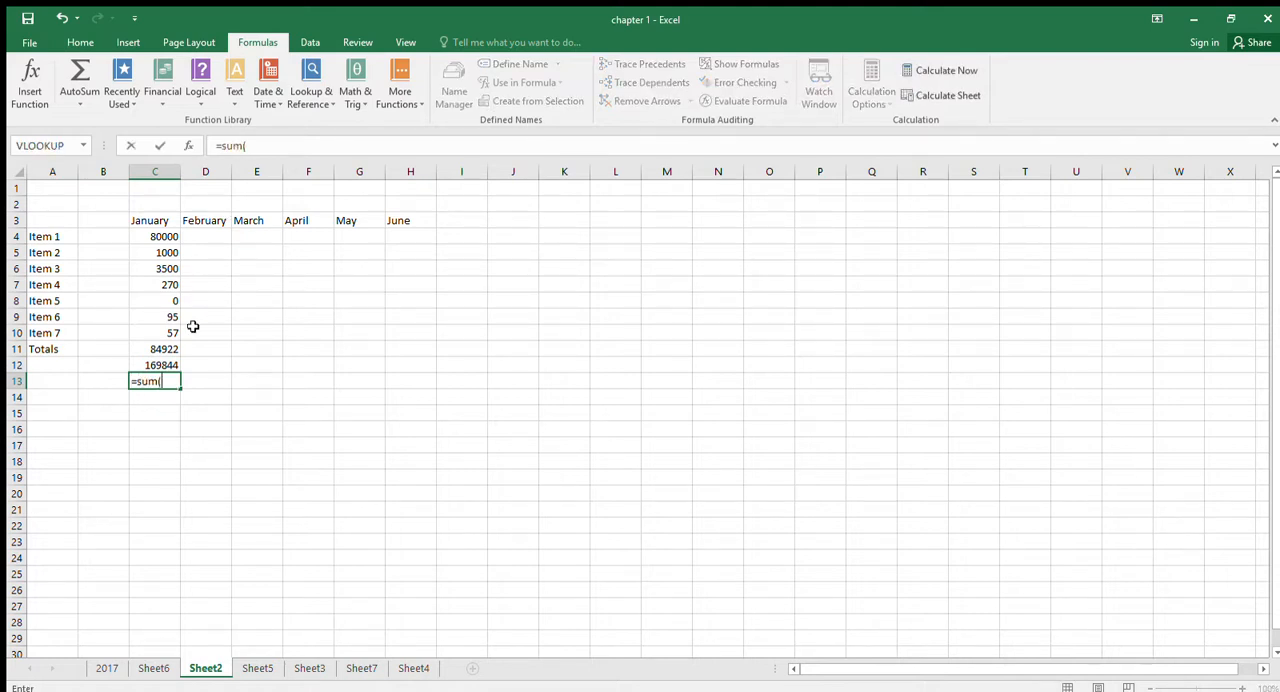
click(145, 235)
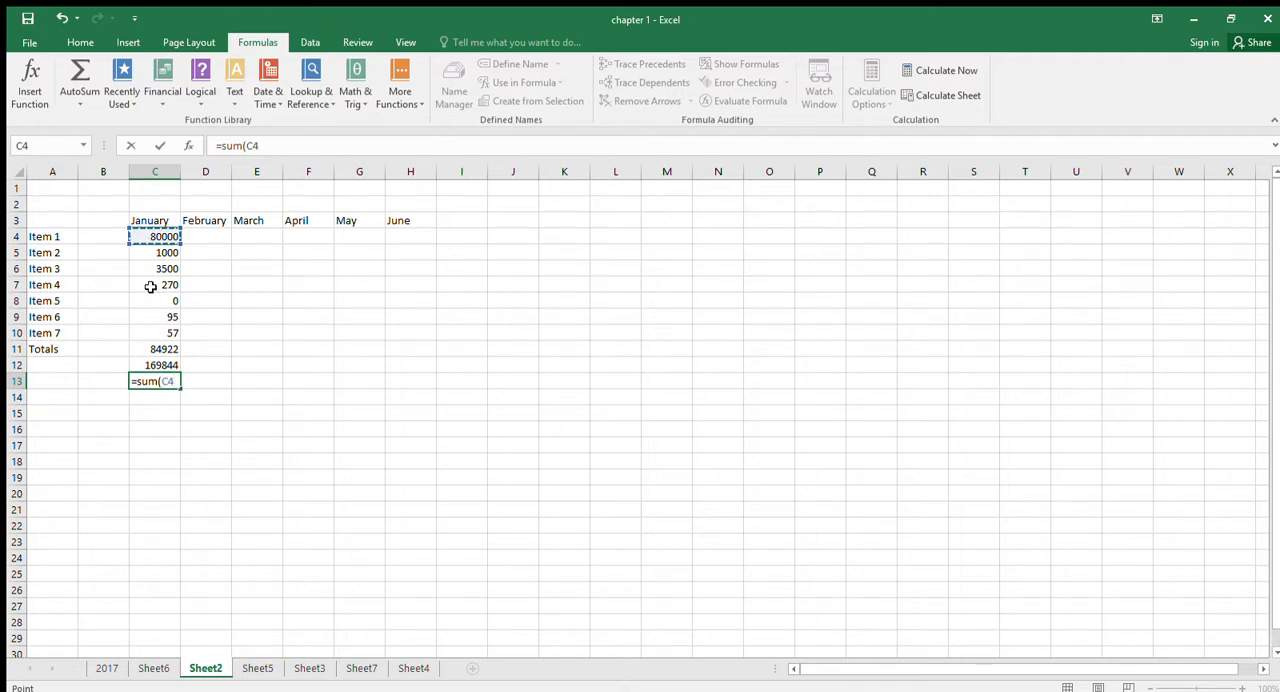
text(,)
click(163, 287)
text(,)
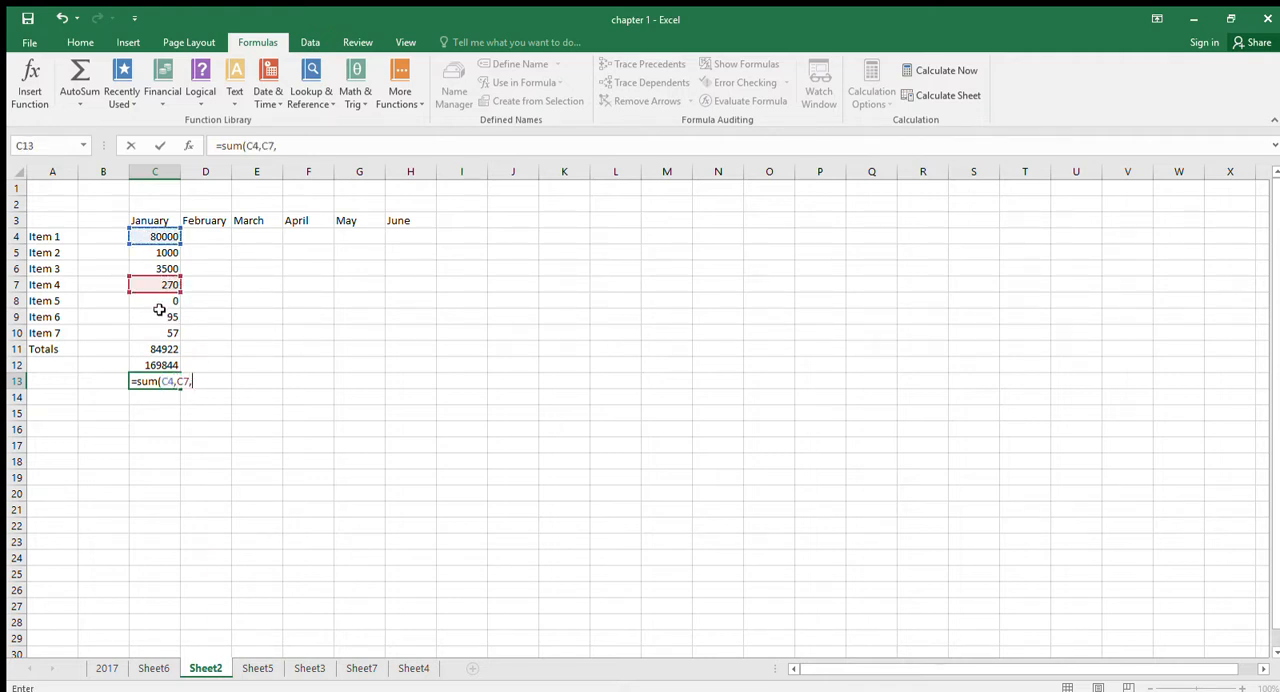
click(158, 316)
text(,)
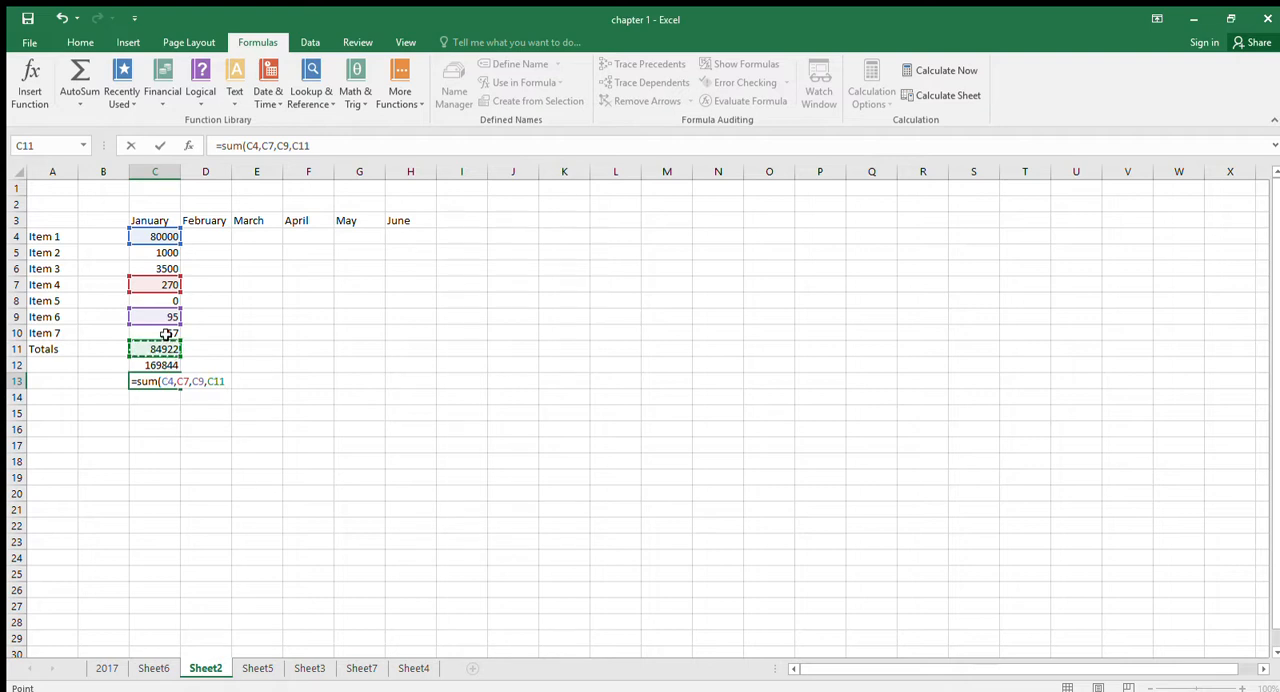
click(163, 334)
key(Return)
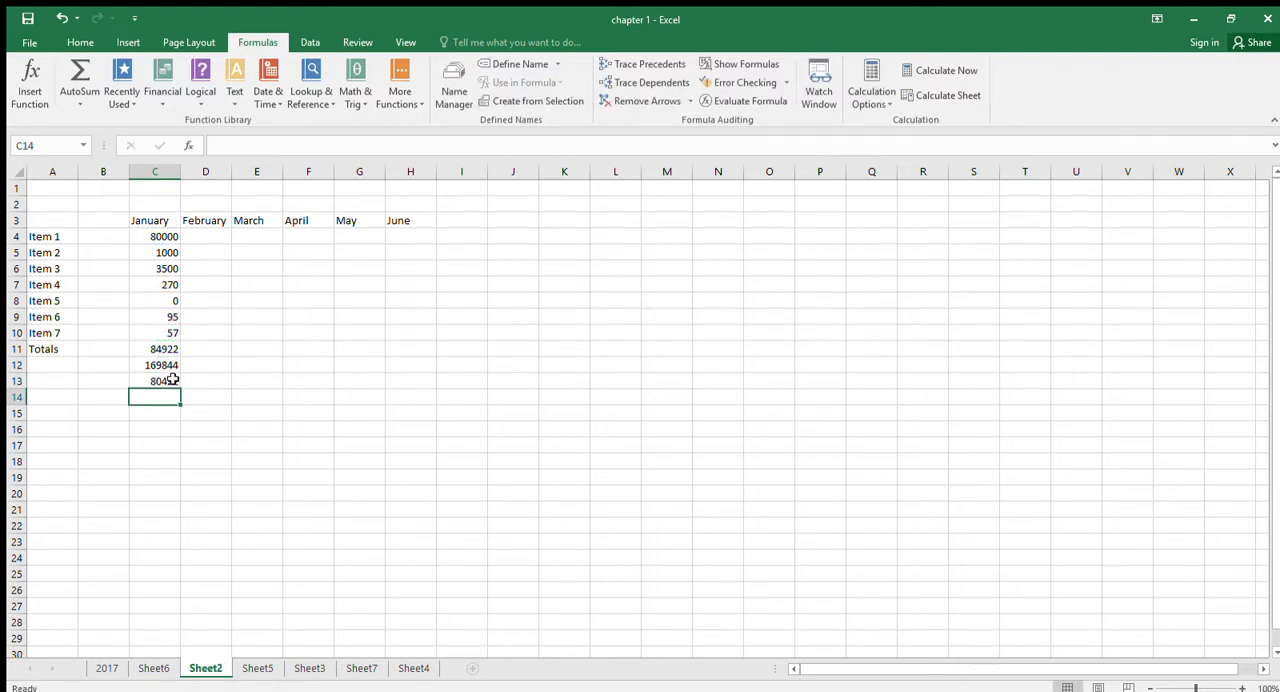
- Compare the SUM formulas in C12 and C13, and clear cells C12:C14
click(172, 381)
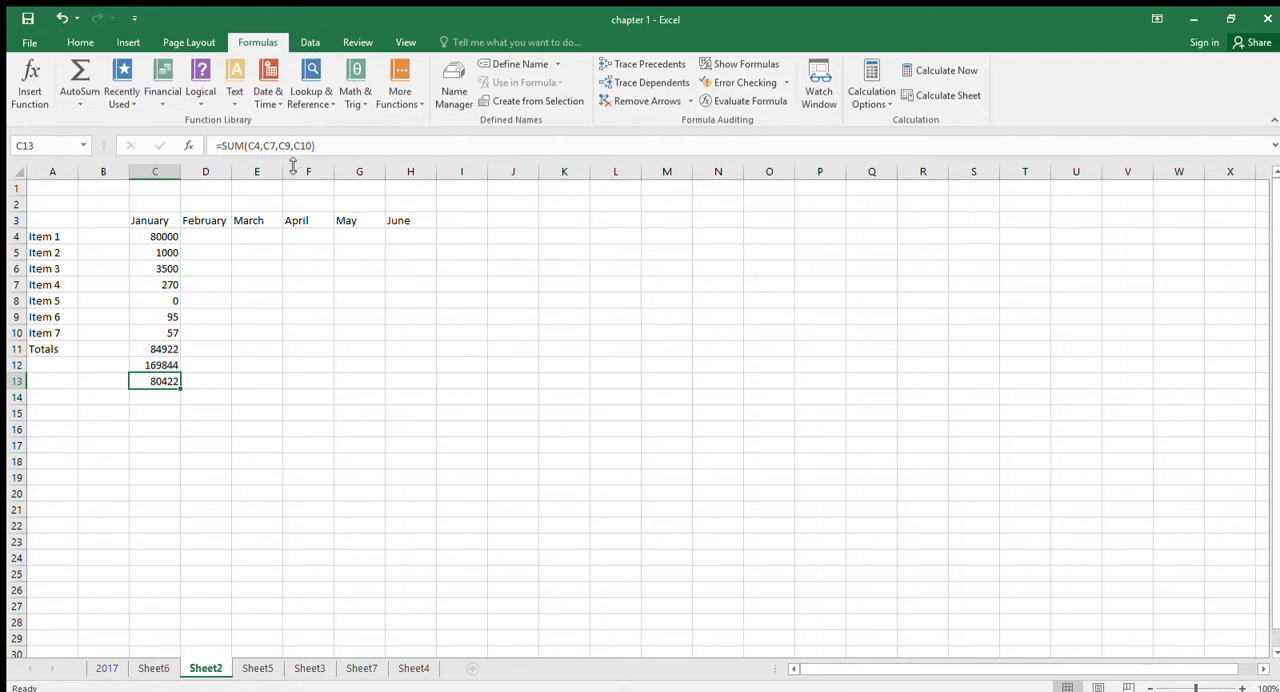
click(166, 366)
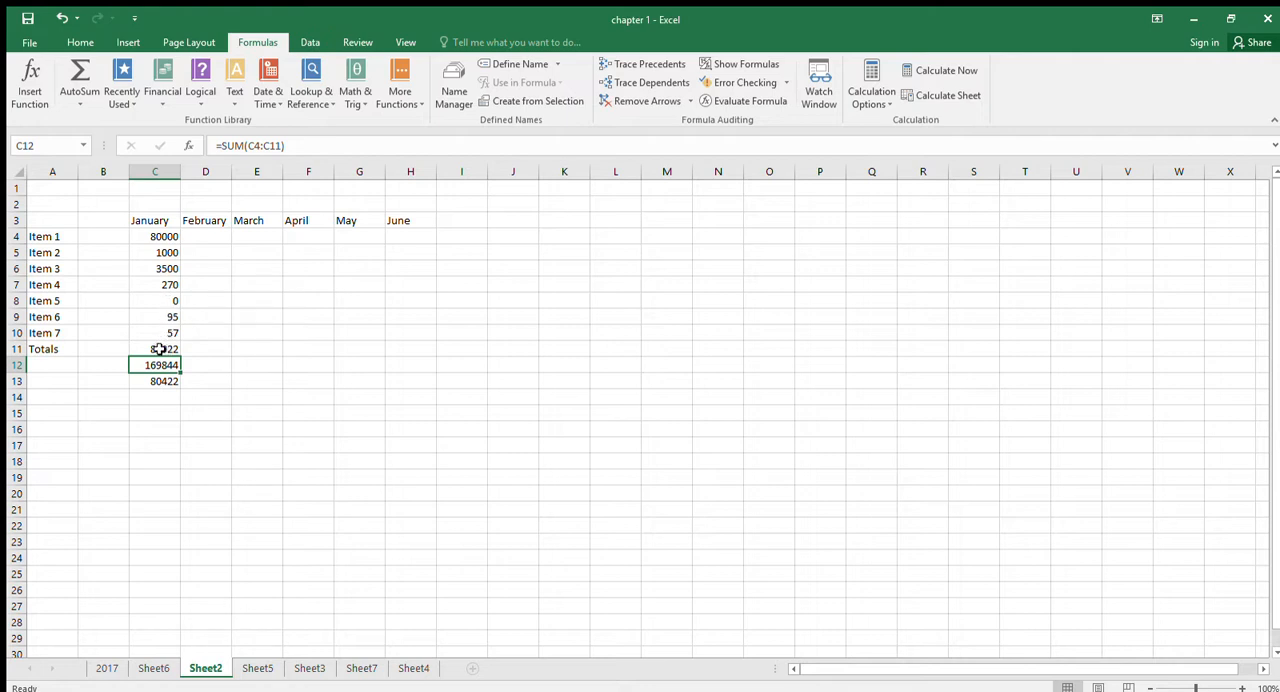
click(167, 384)
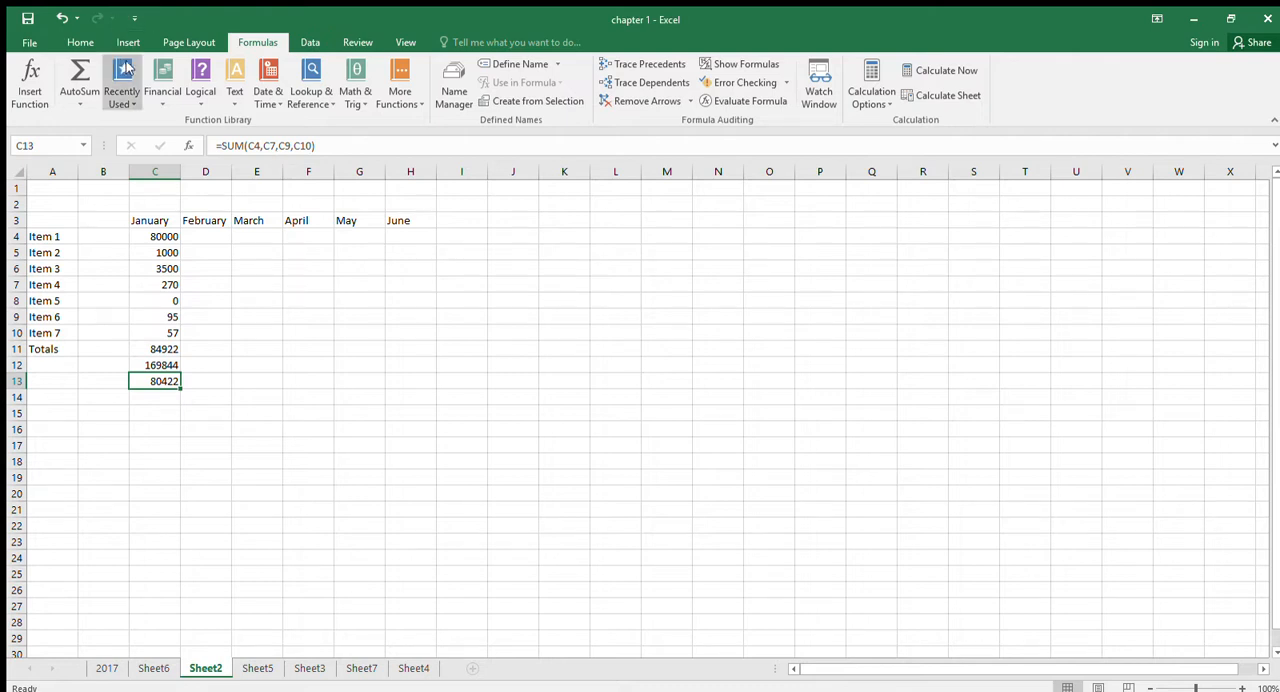
drag(168, 366, 170, 391)
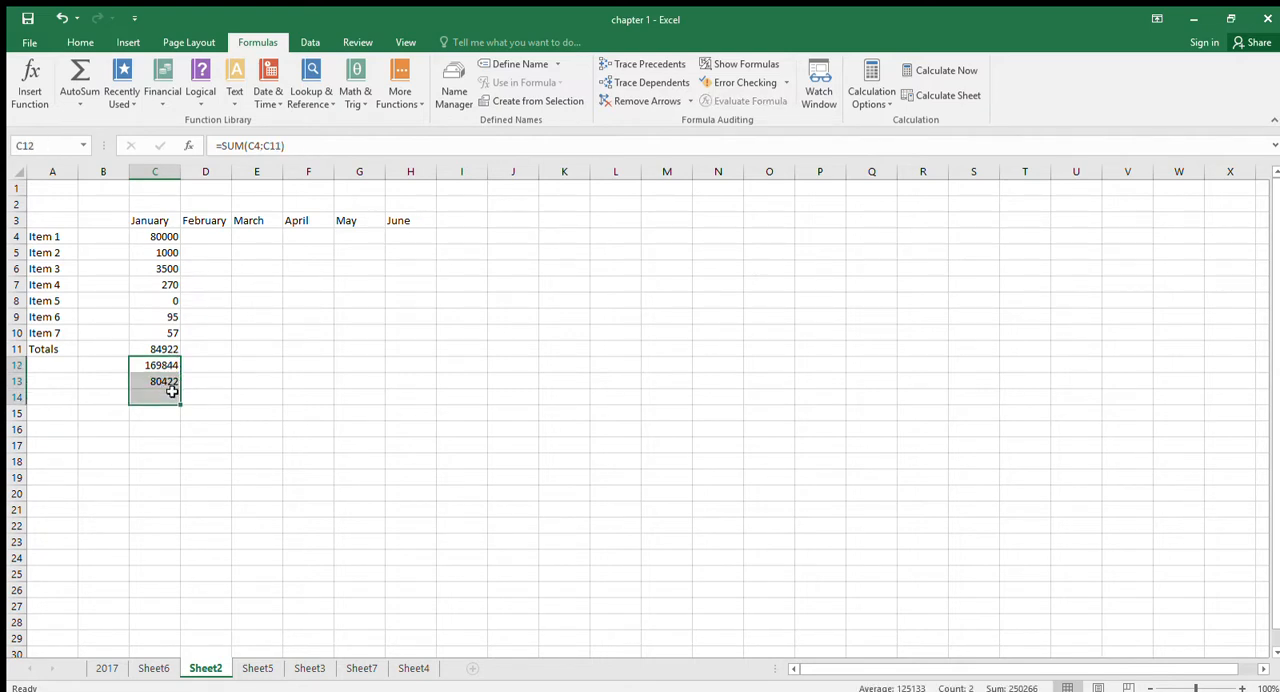
key(Delete)
- Copy the January total formula from C11 to D11:H11 and check the pasted formulas for February to May
click(170, 349)
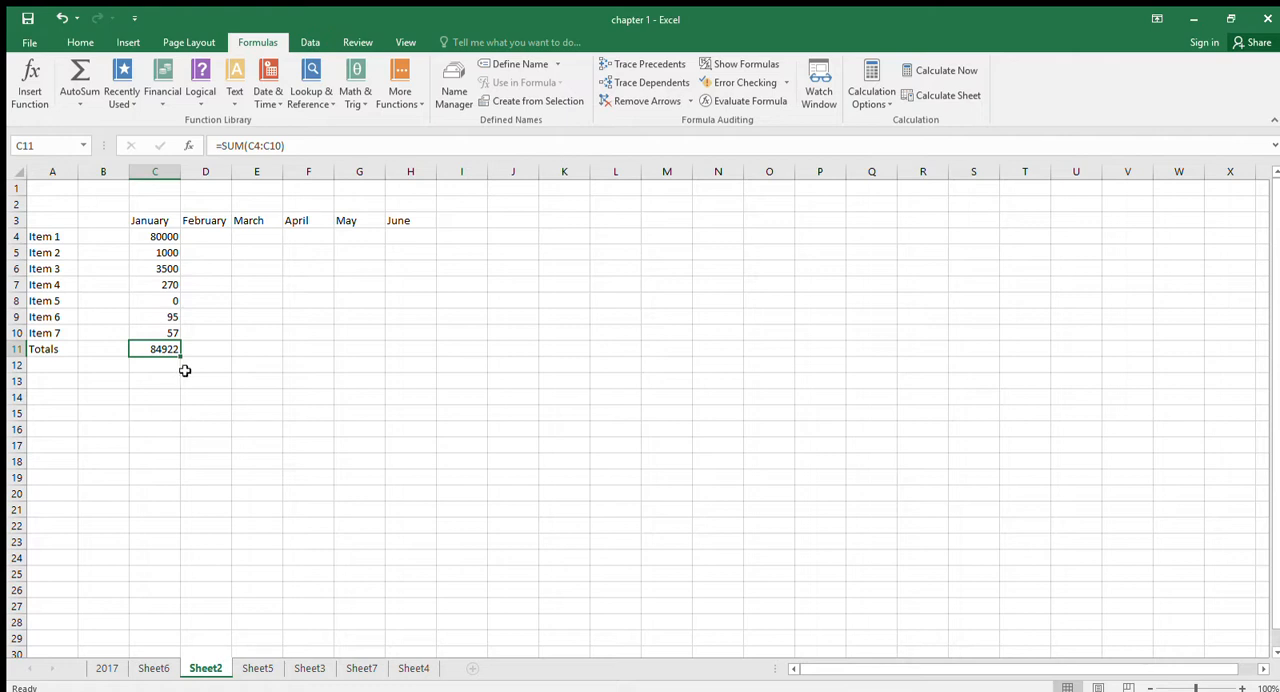
key(ctrl+c)
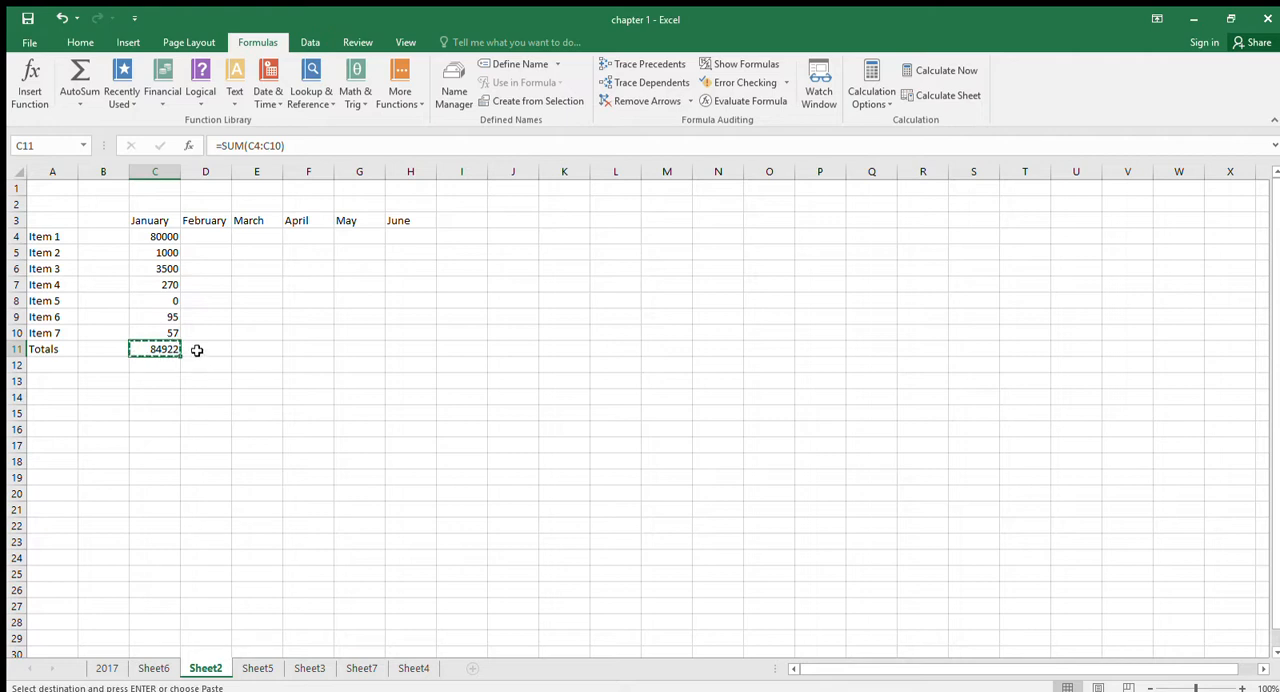
drag(194, 347, 394, 347)
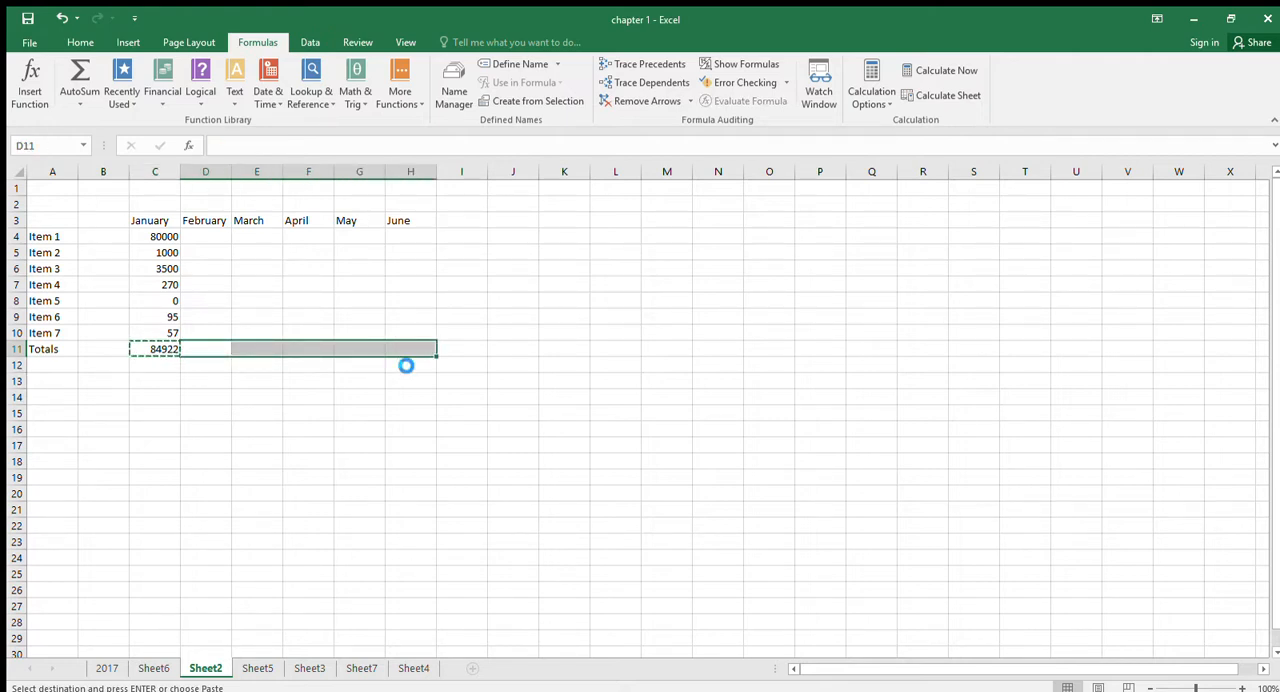
key(ctrl+v)
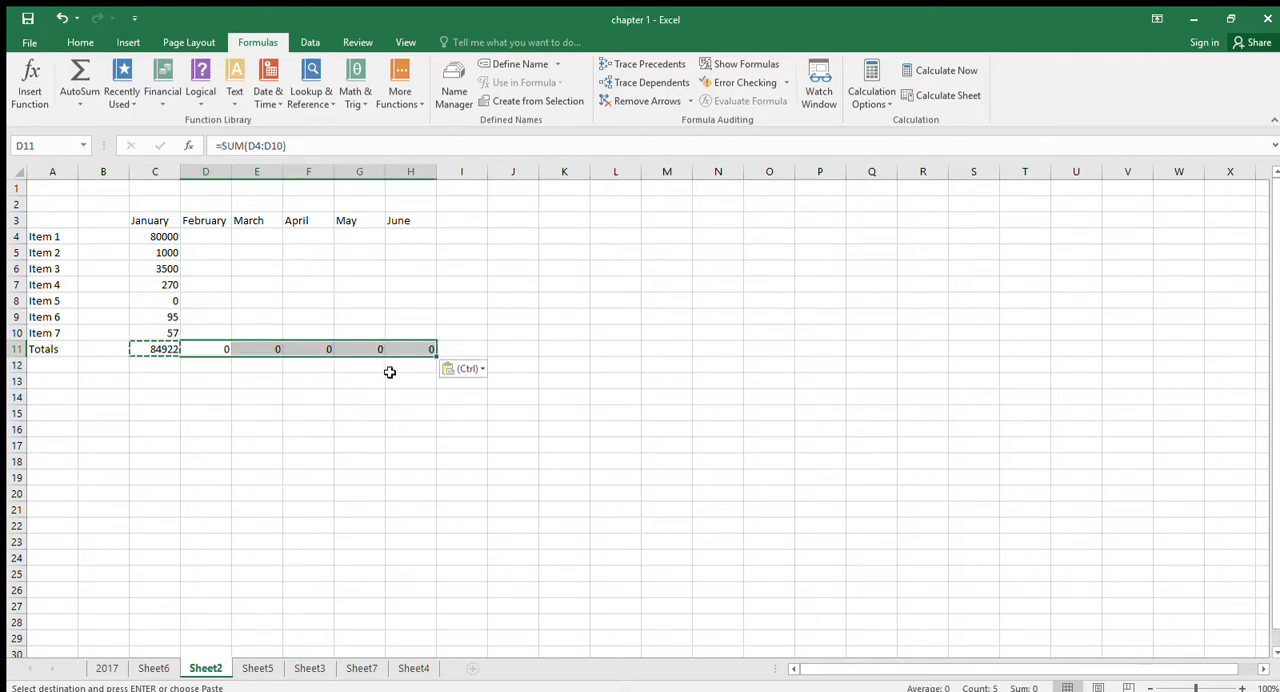
click(213, 348)
click(256, 350)
click(296, 350)
click(343, 349)
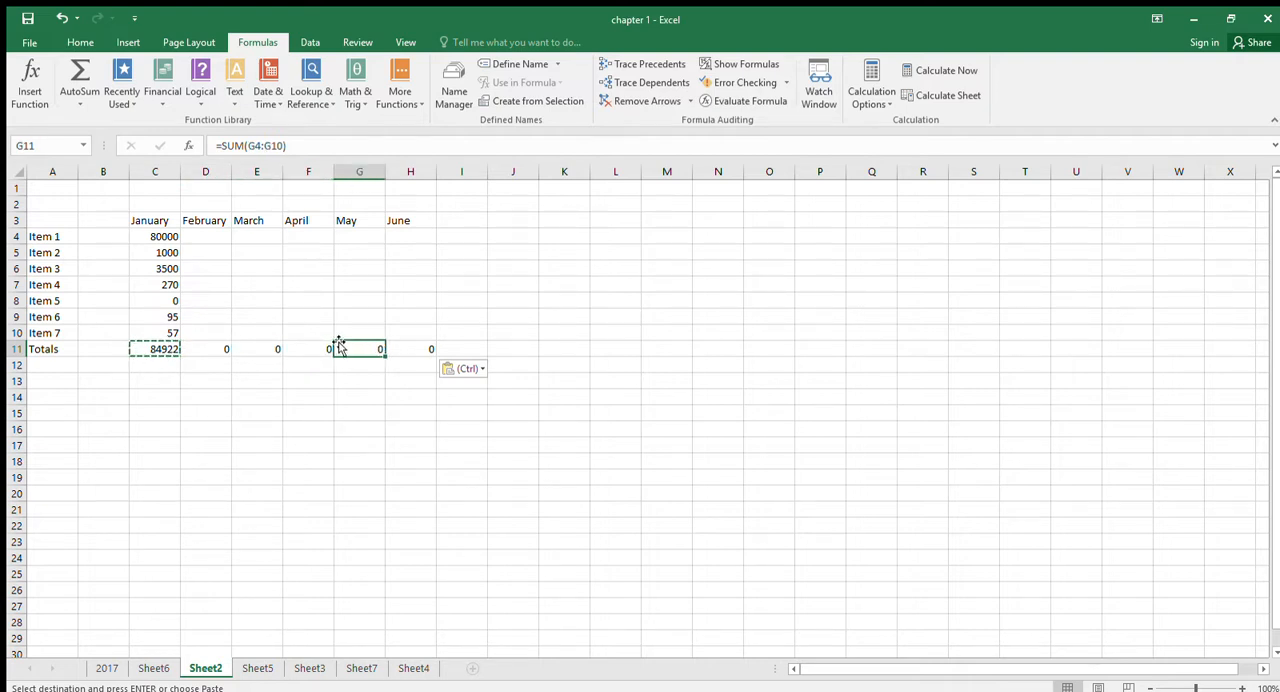
- Fill the January values of Item 1 (80000) and Item 3 (3500) across to the June column
click(160, 237)
drag(180, 244, 420, 239)
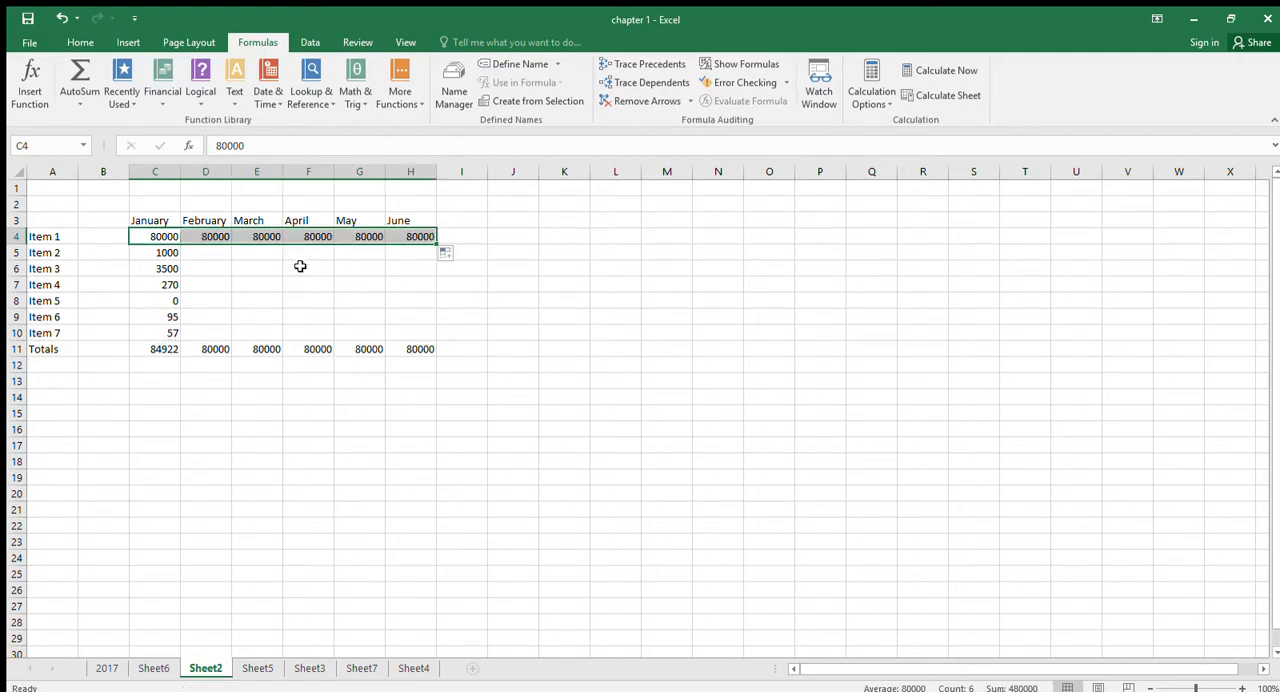
click(155, 254)
click(158, 268)
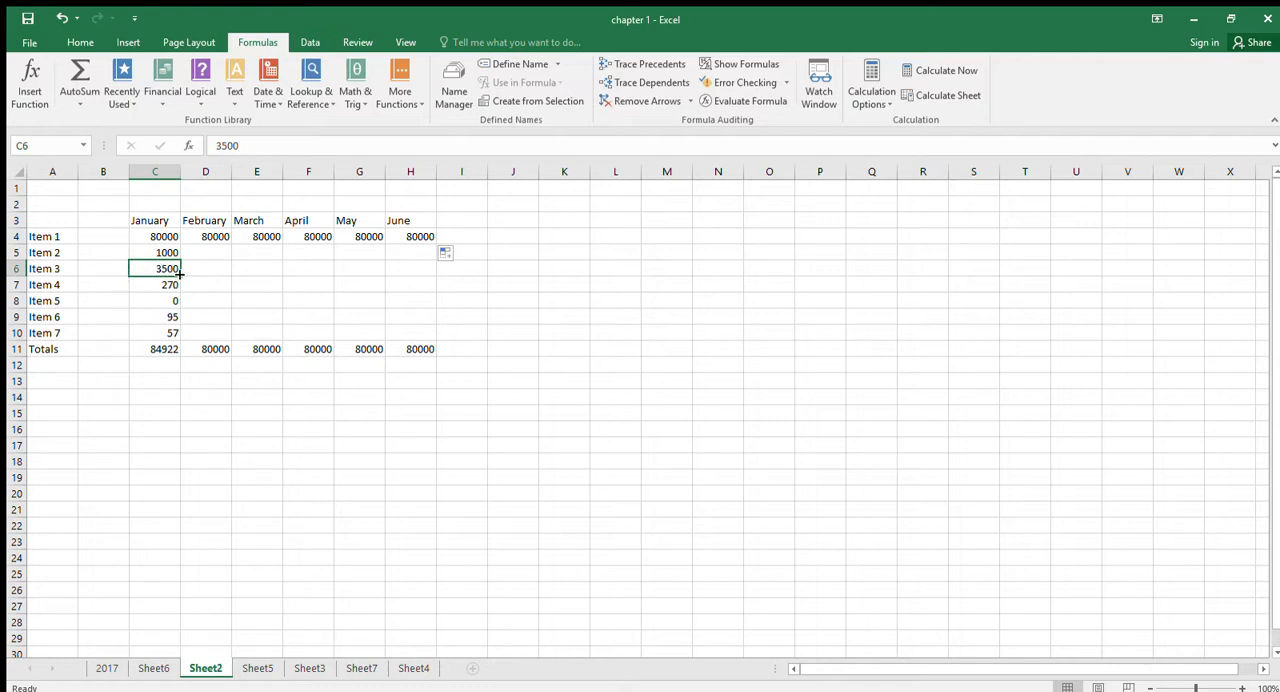
drag(180, 272, 433, 277)
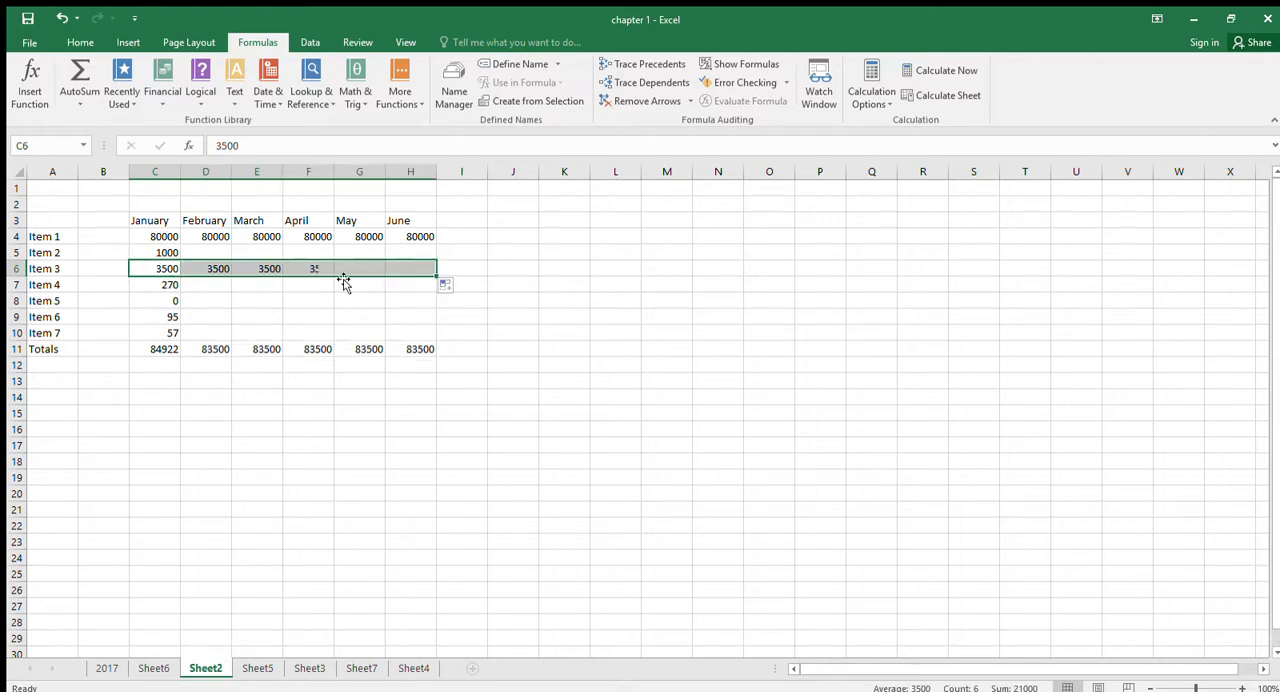
- Enter 500 as the February value of Item 2 in cell D5
click(211, 252)
text(500)
key(Return)
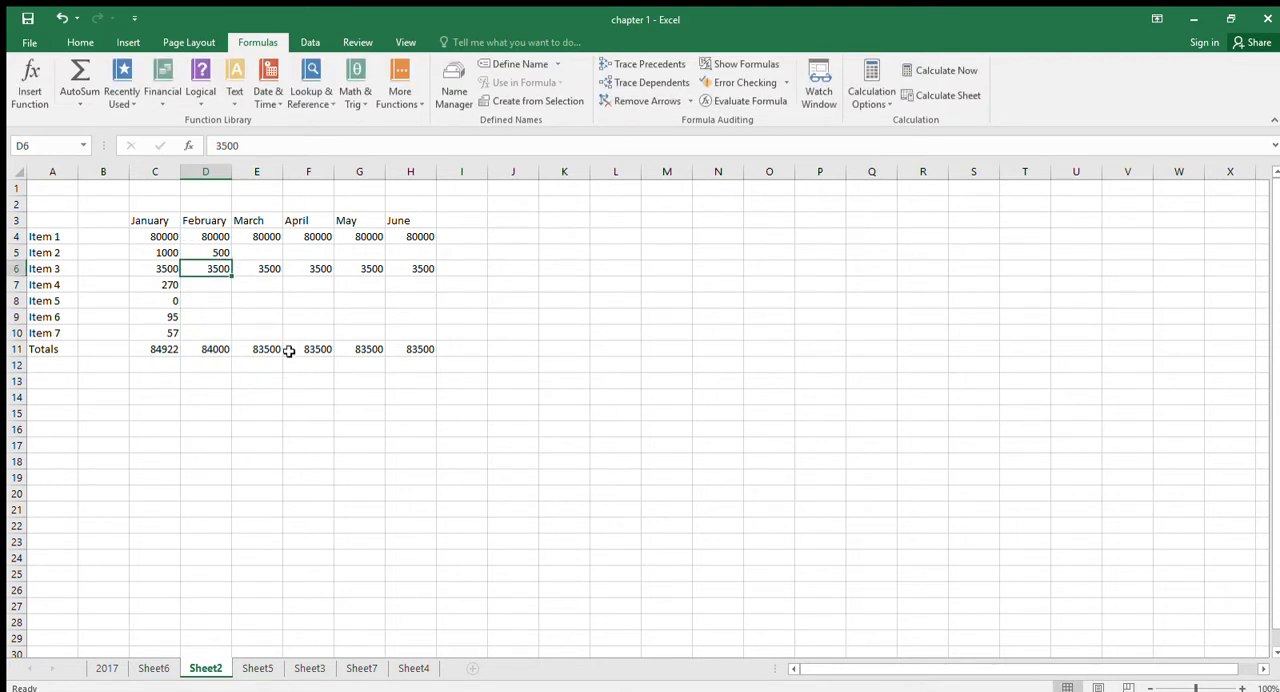
- Draw a black straight arrow about 4.9 cm wide and 4.55 cm high to the corner of cell C11, and delete it
click(167, 351)
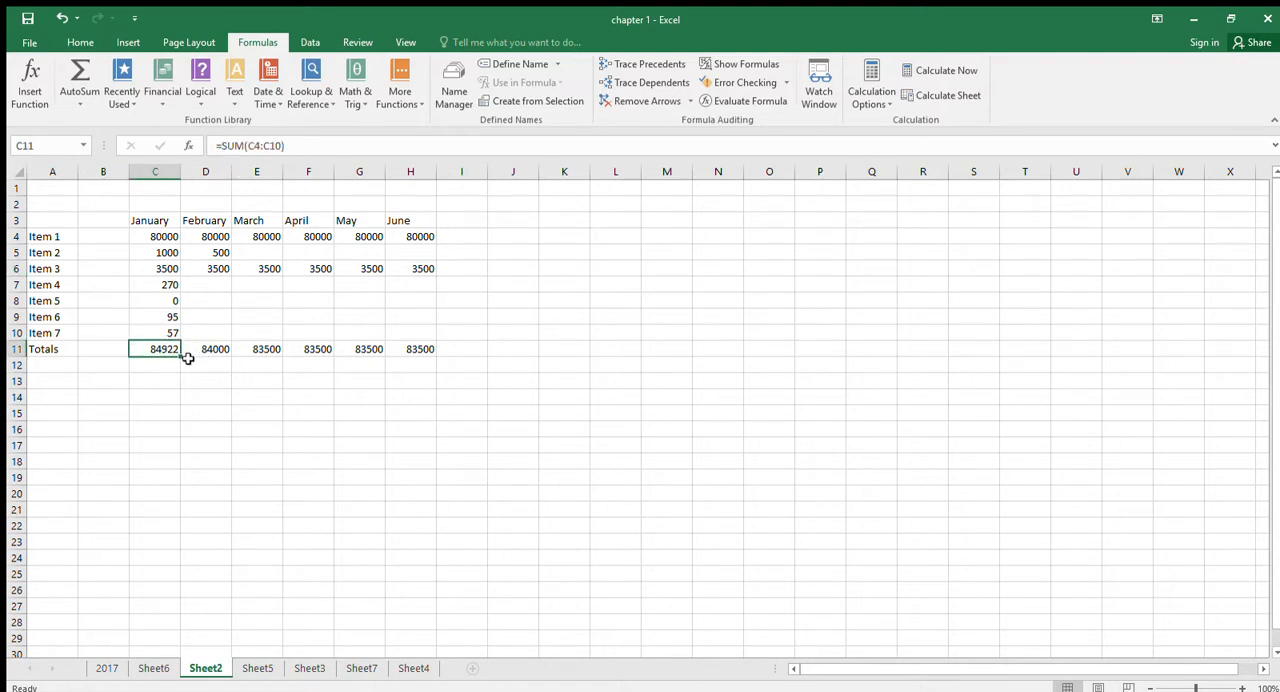
click(128, 42)
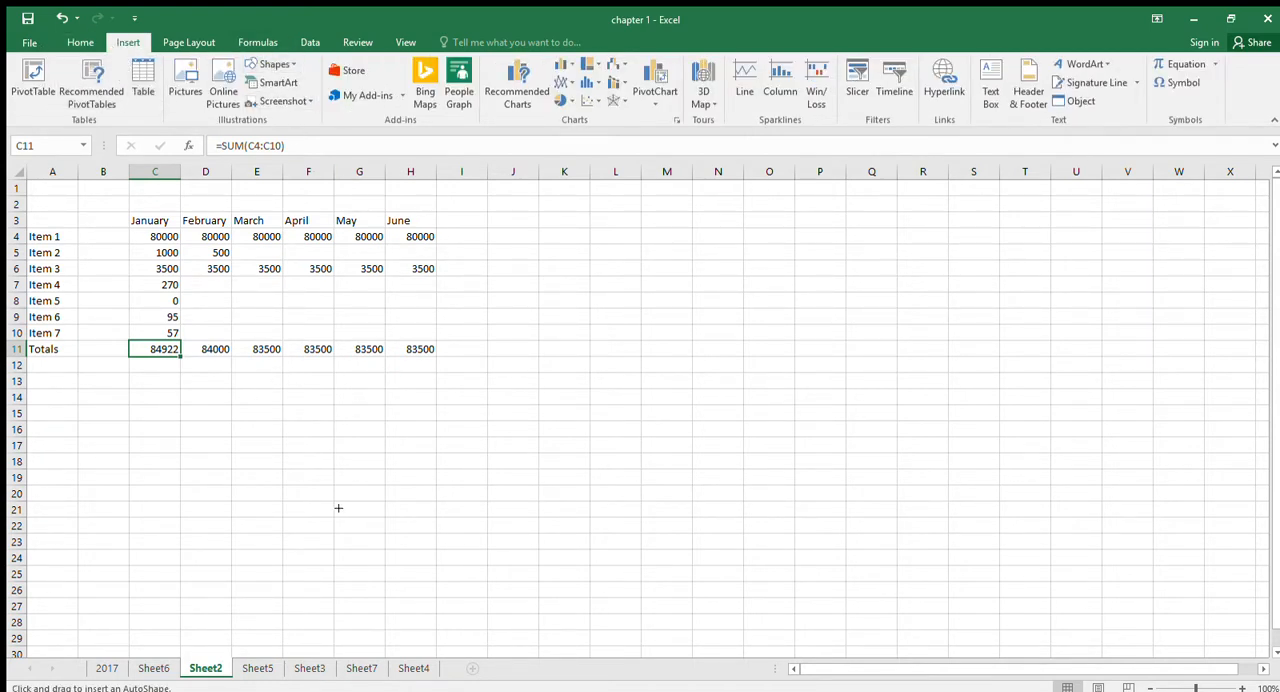
drag(333, 501, 185, 364)
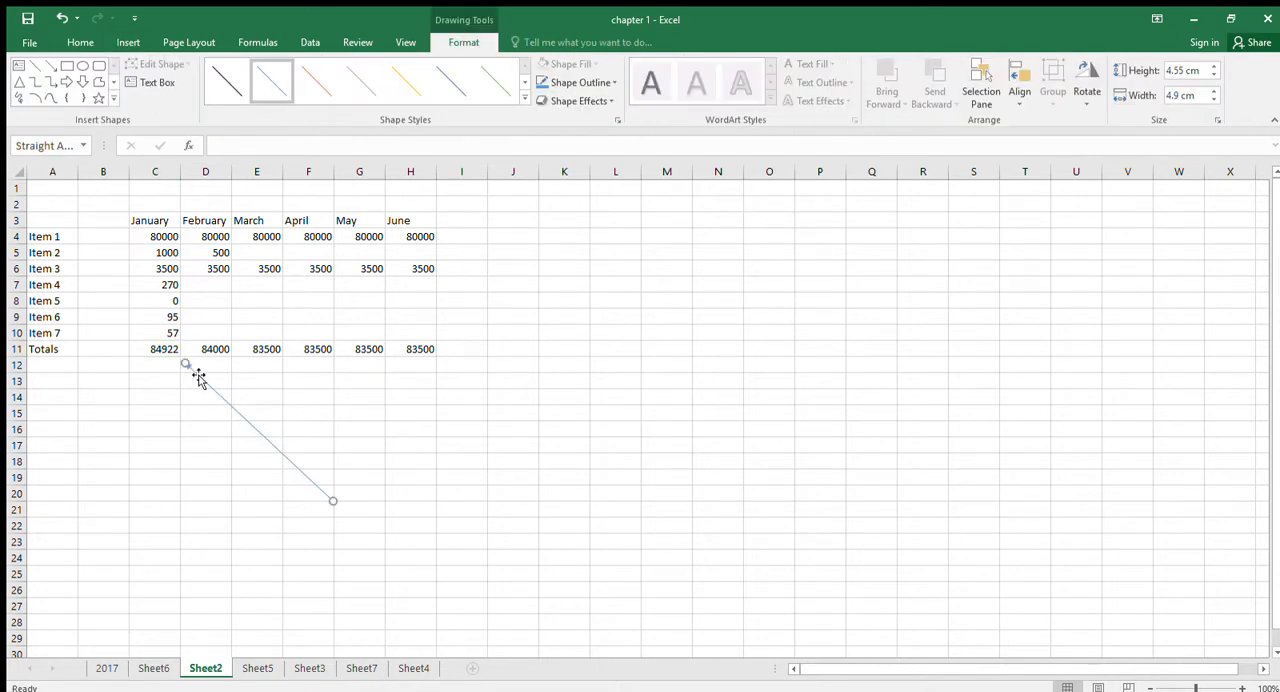
click(227, 80)
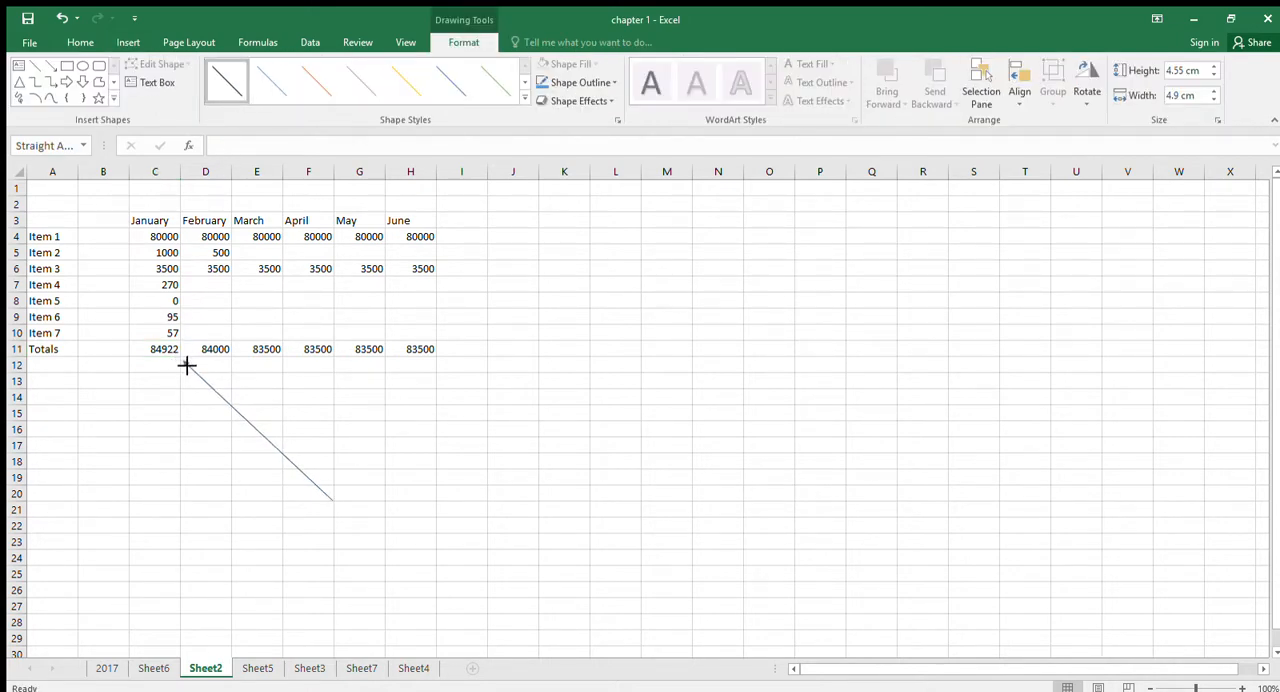
click(172, 353)
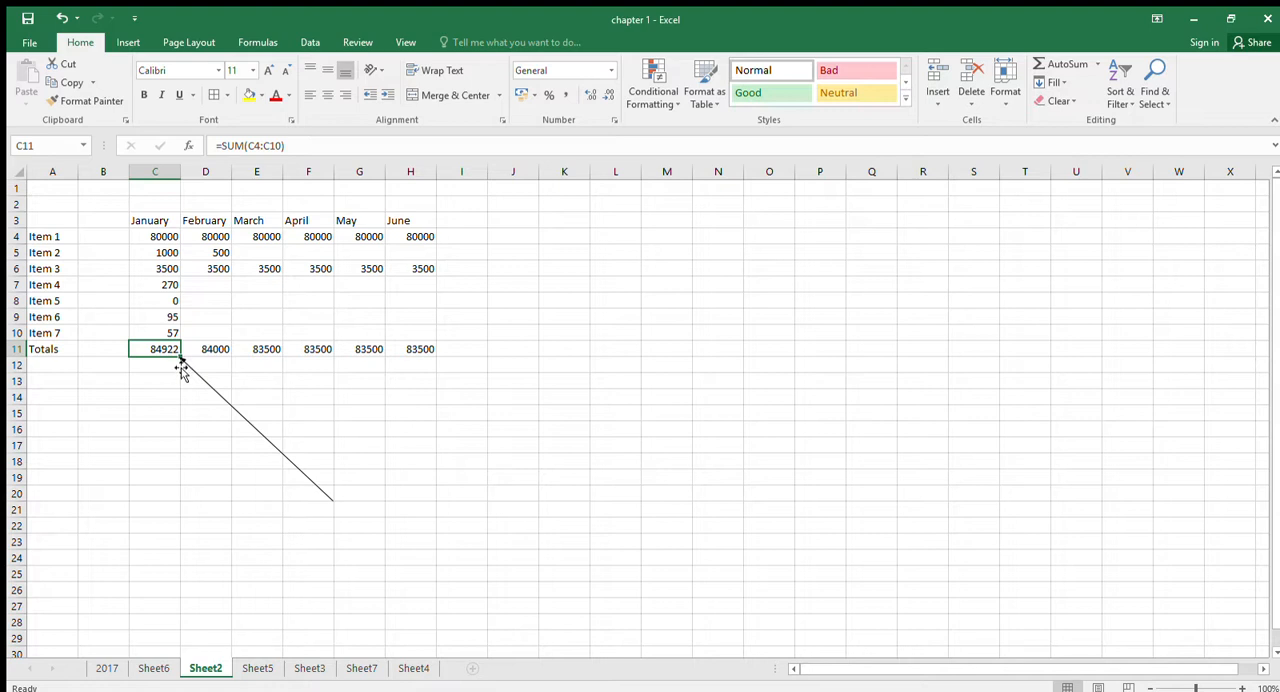
click(189, 366)
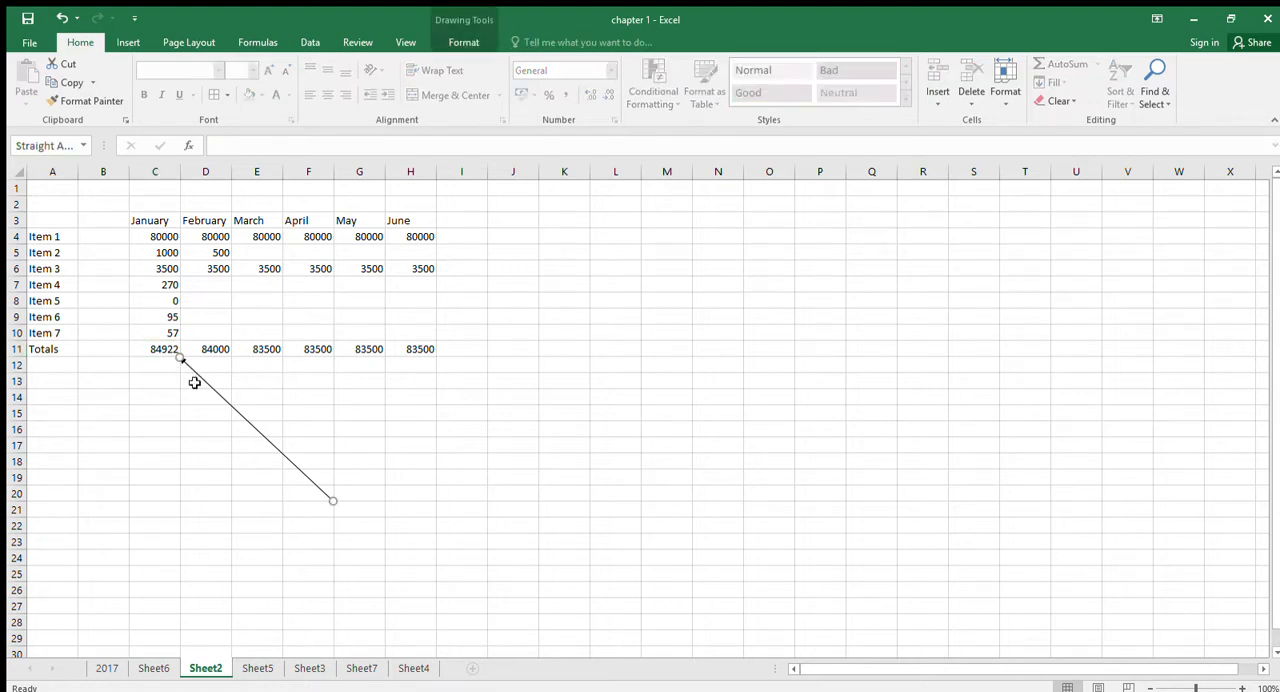
key(Delete)
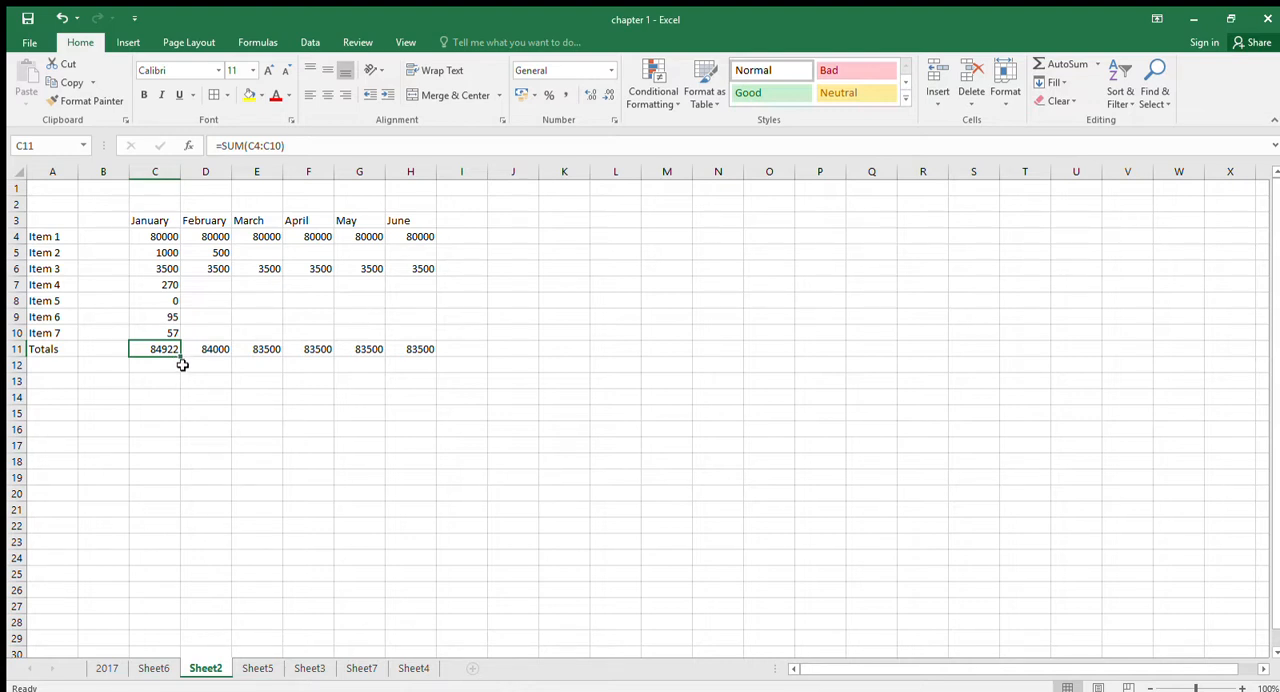
- Fill the total formula from C11 across row 11 to L11 and check the new formulas beyond June
drag(180, 359, 180, 359)
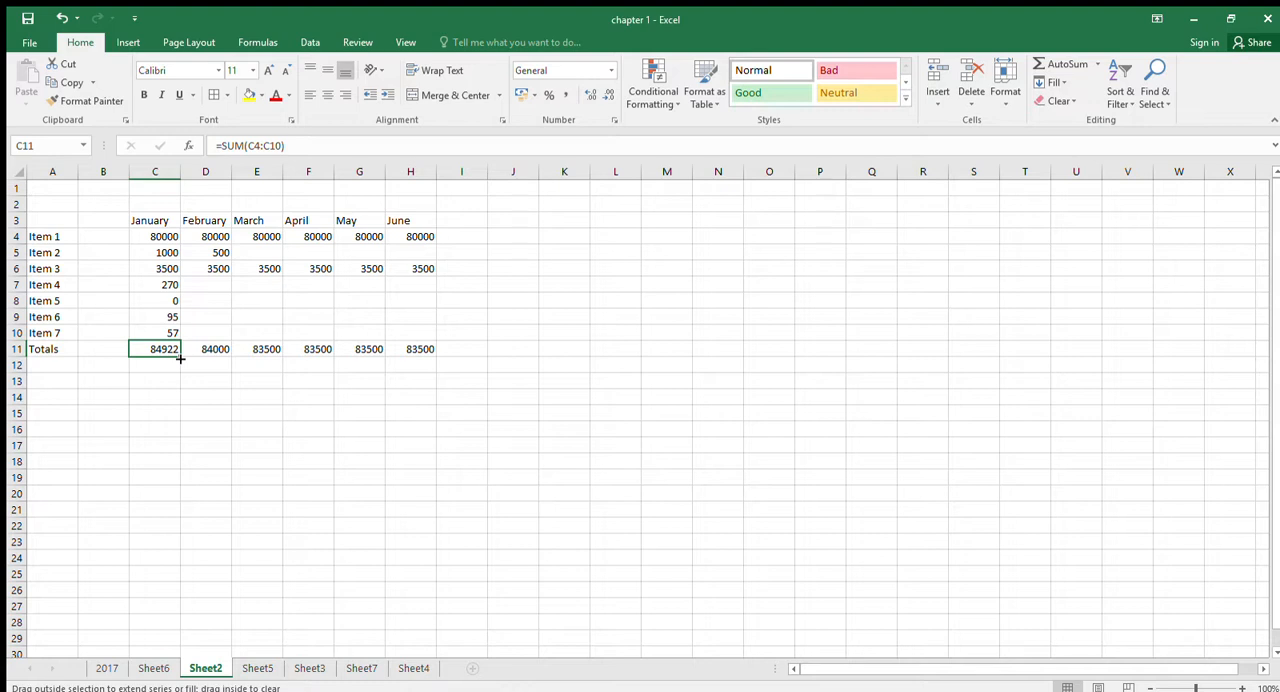
drag(180, 359, 421, 365)
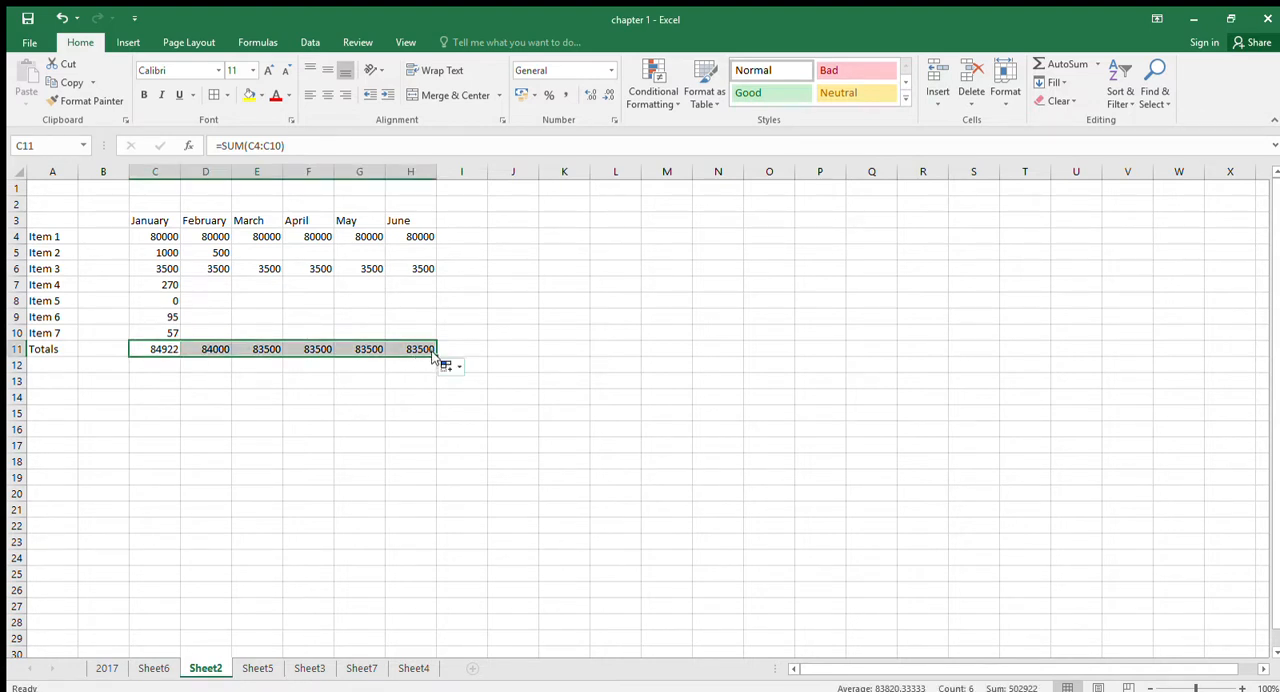
drag(437, 357, 631, 361)
click(480, 349)
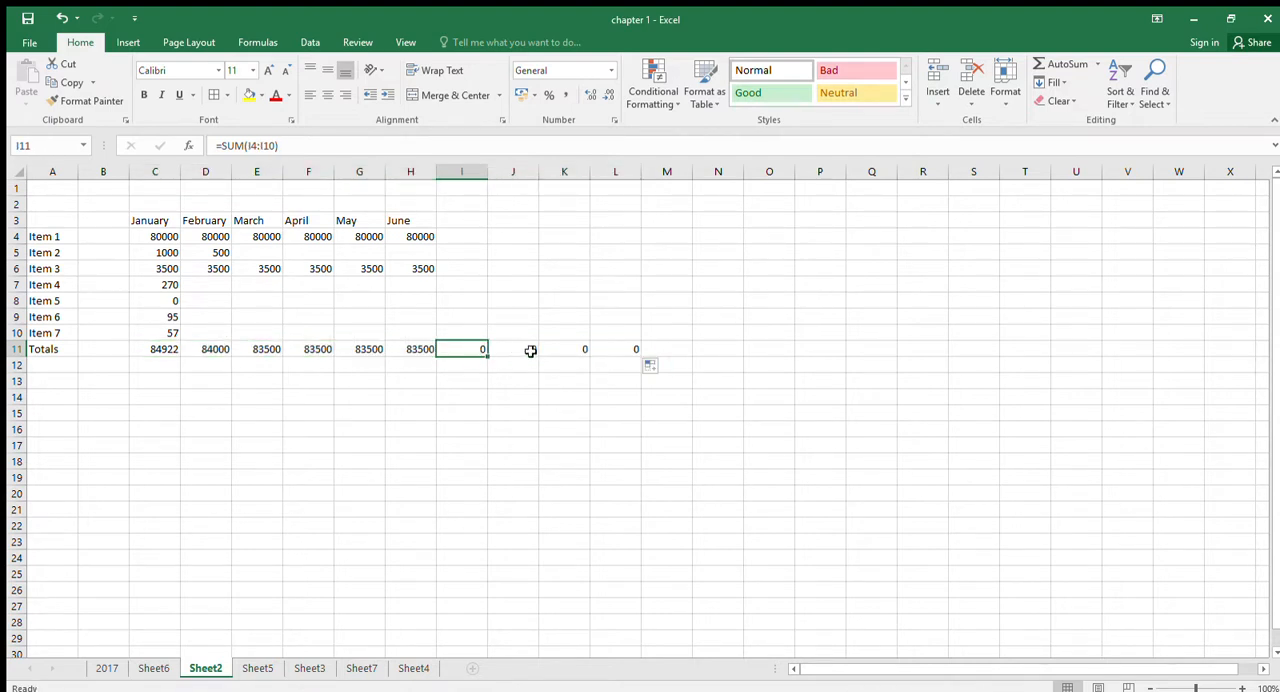
click(572, 349)
click(598, 349)
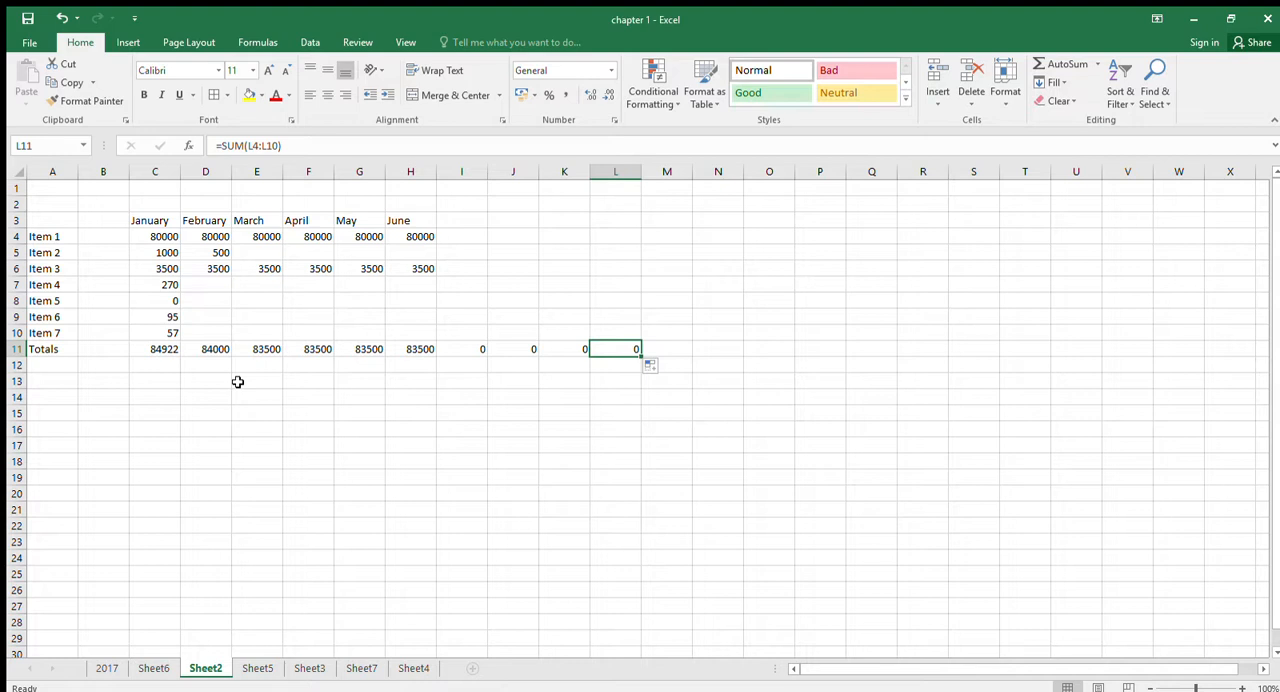
- Examine how the column references change in the Totals formulas from C11 across to H11
click(157, 350)
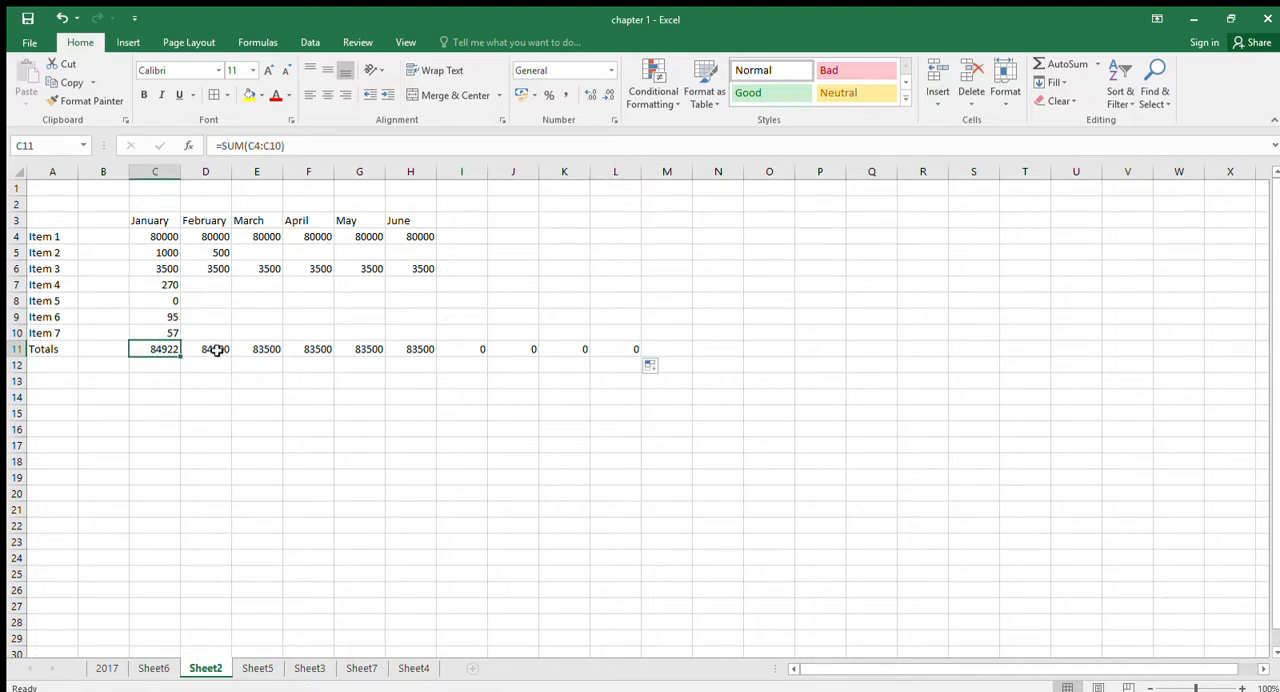
click(214, 349)
click(262, 349)
click(314, 348)
click(355, 348)
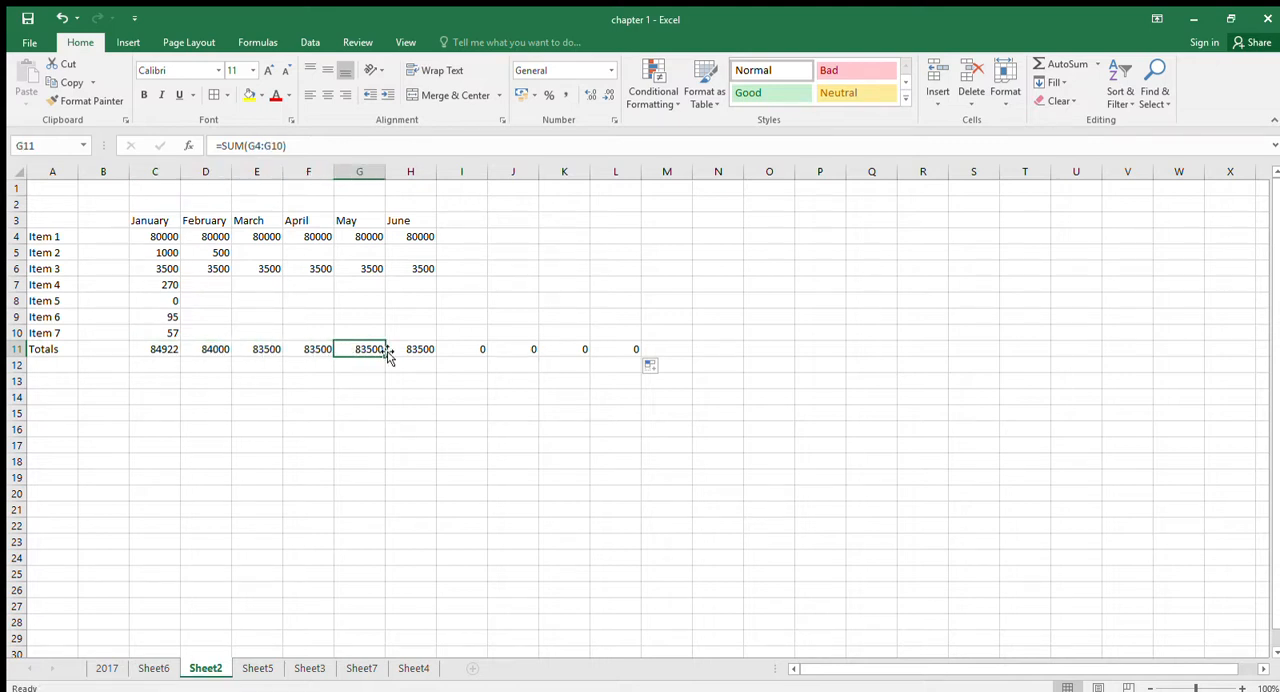
click(171, 350)
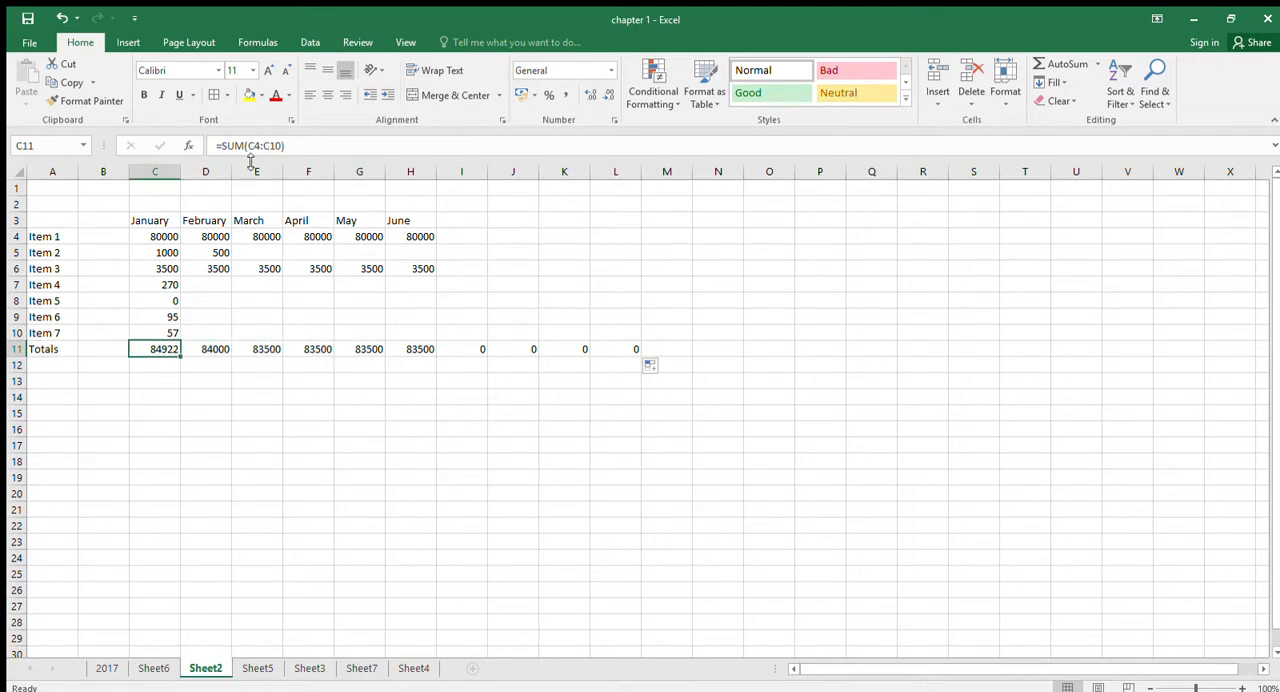
click(212, 350)
click(259, 349)
click(293, 349)
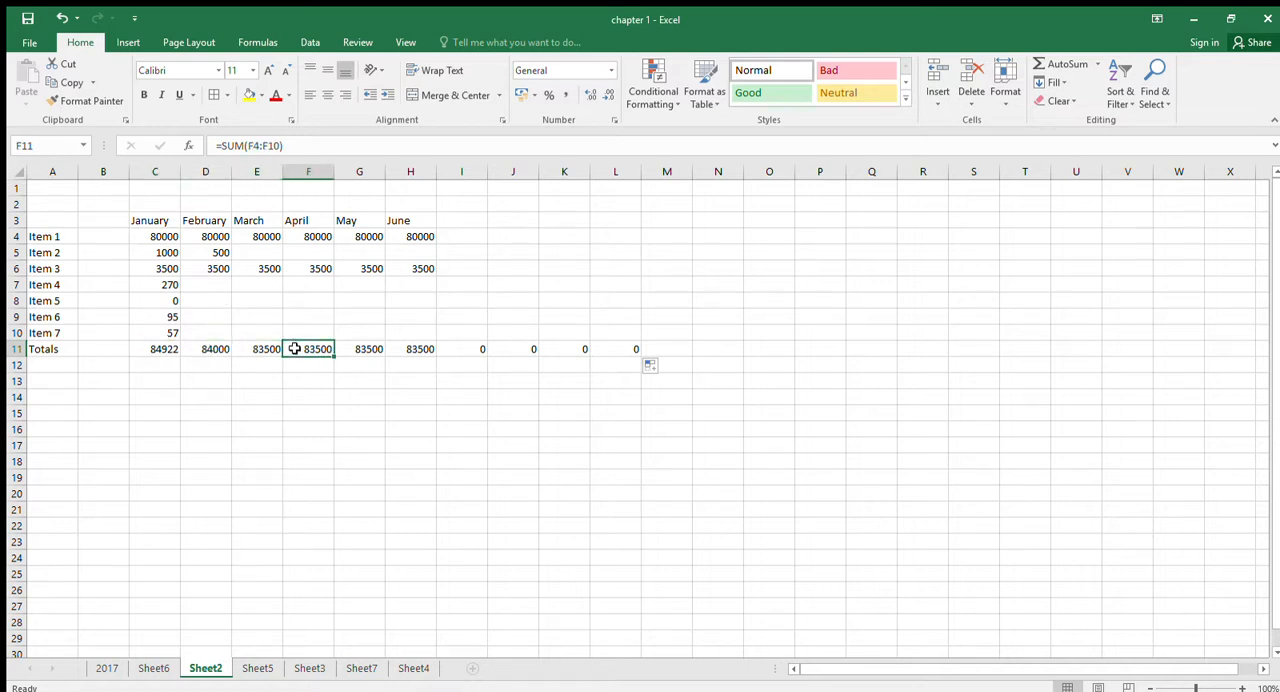
click(355, 348)
click(410, 348)
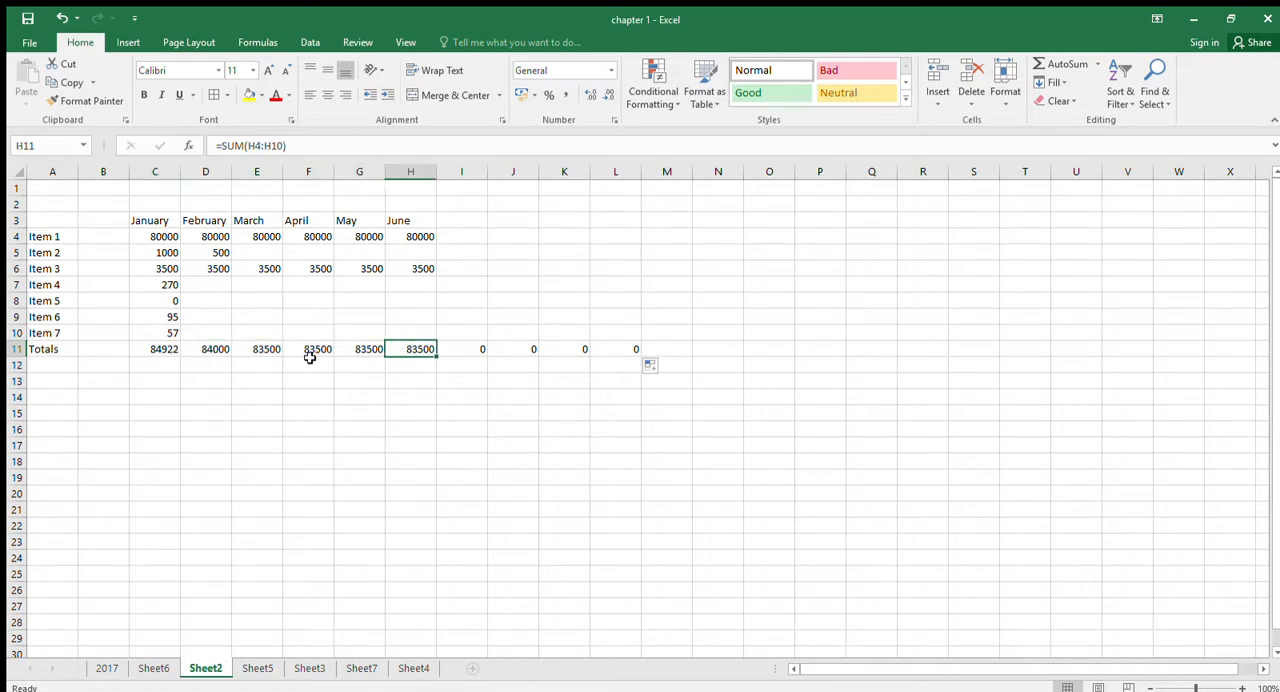
- Fill the January total formula from C11 down to C15 and examine how its row references change
click(162, 348)
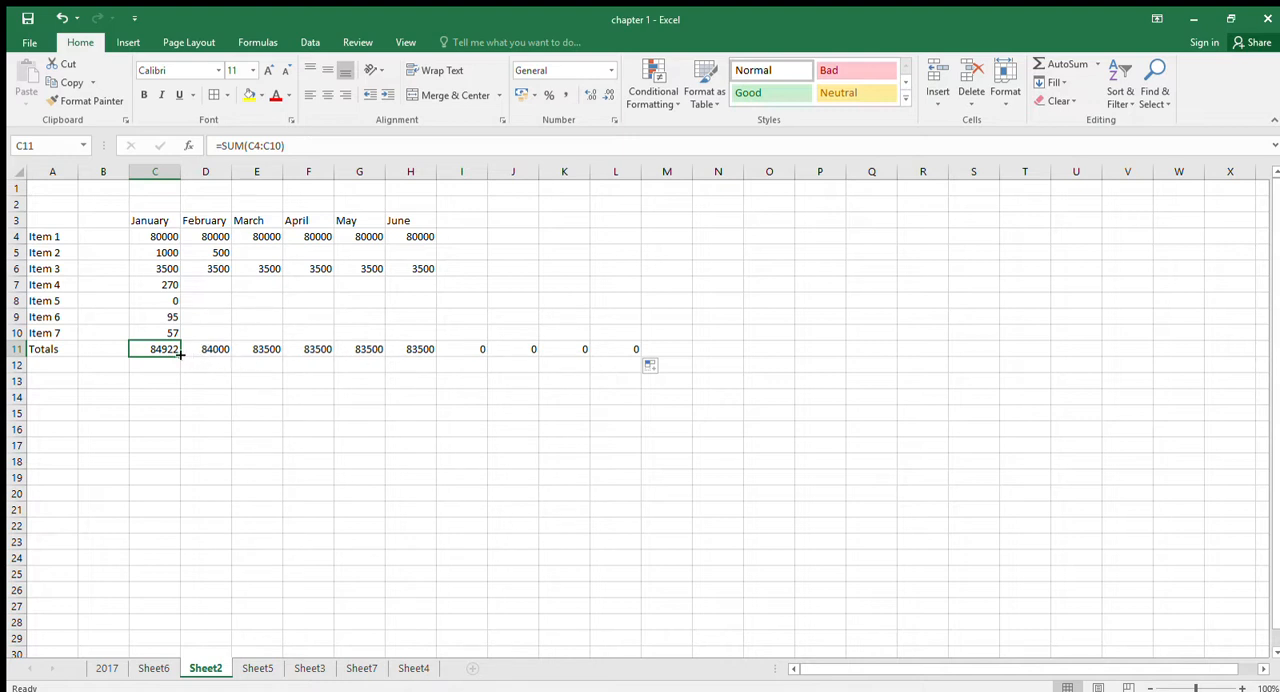
drag(180, 357, 182, 422)
click(155, 381)
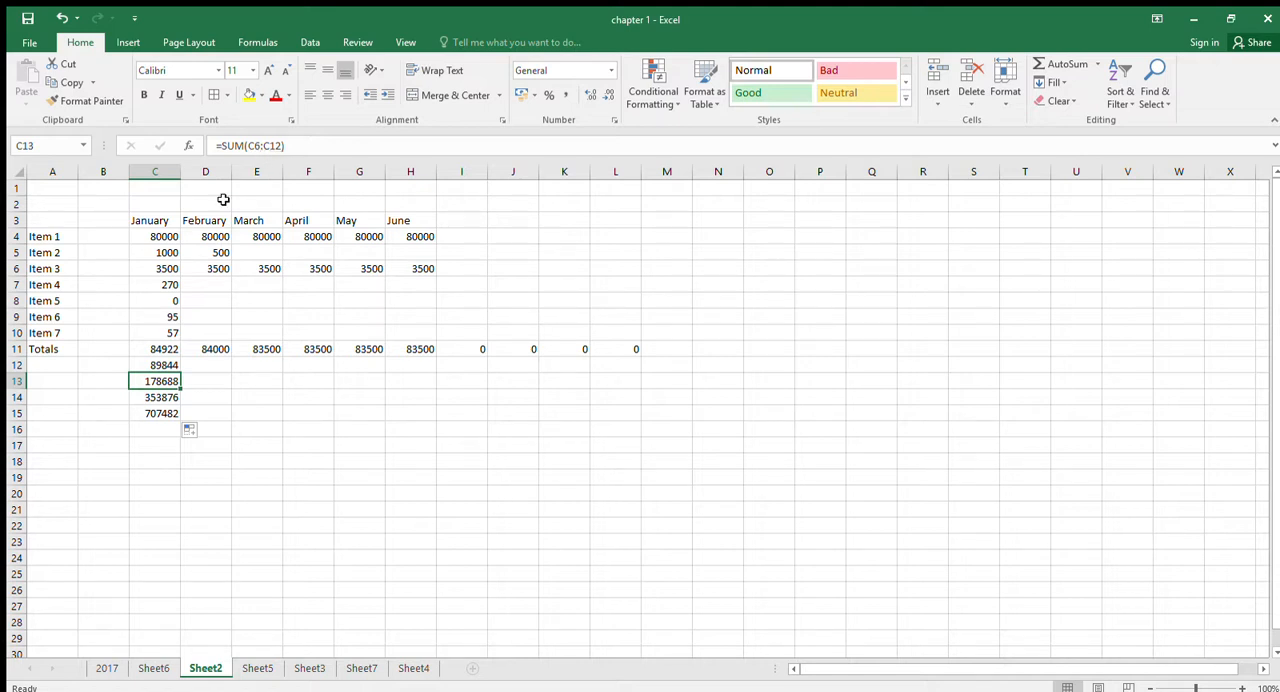
click(168, 355)
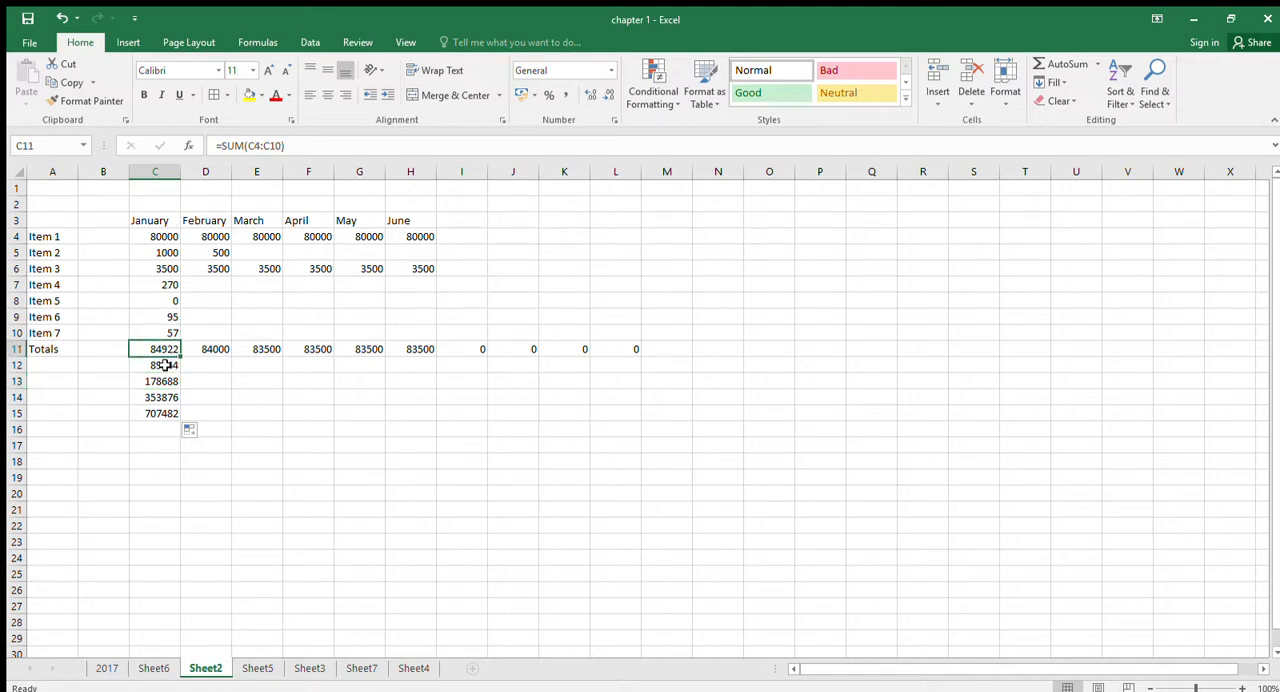
click(165, 367)
click(163, 352)
click(163, 364)
click(164, 381)
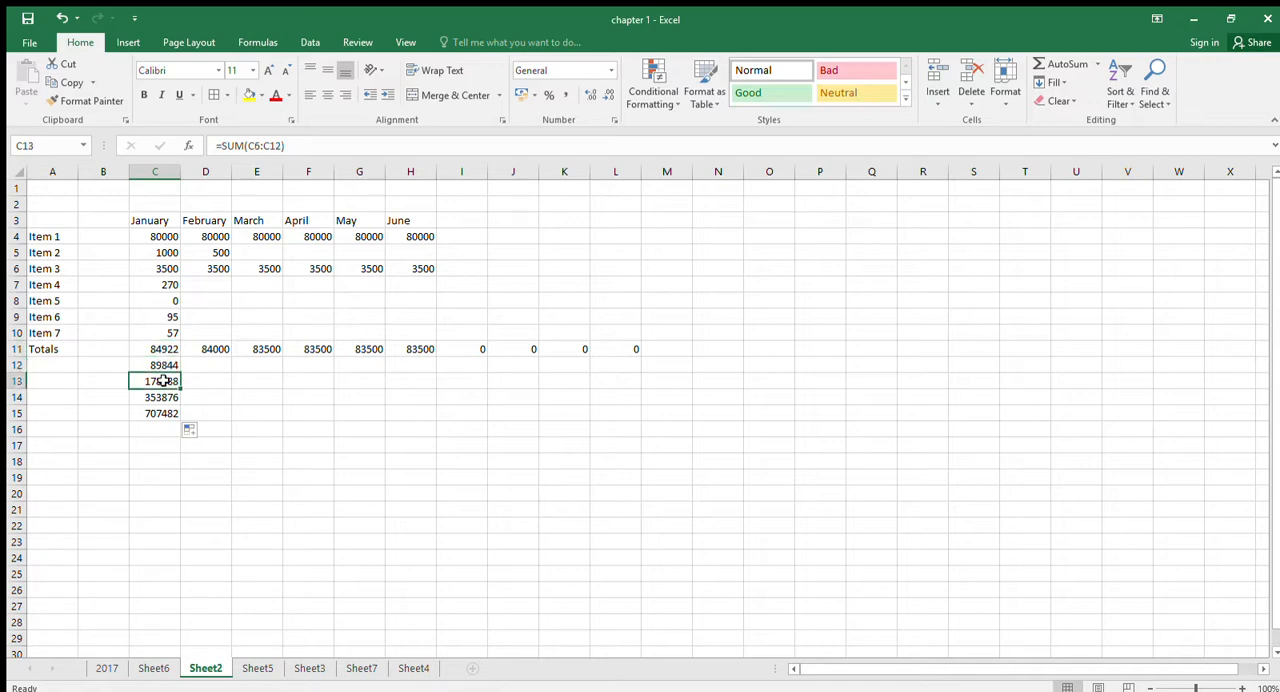
click(164, 398)
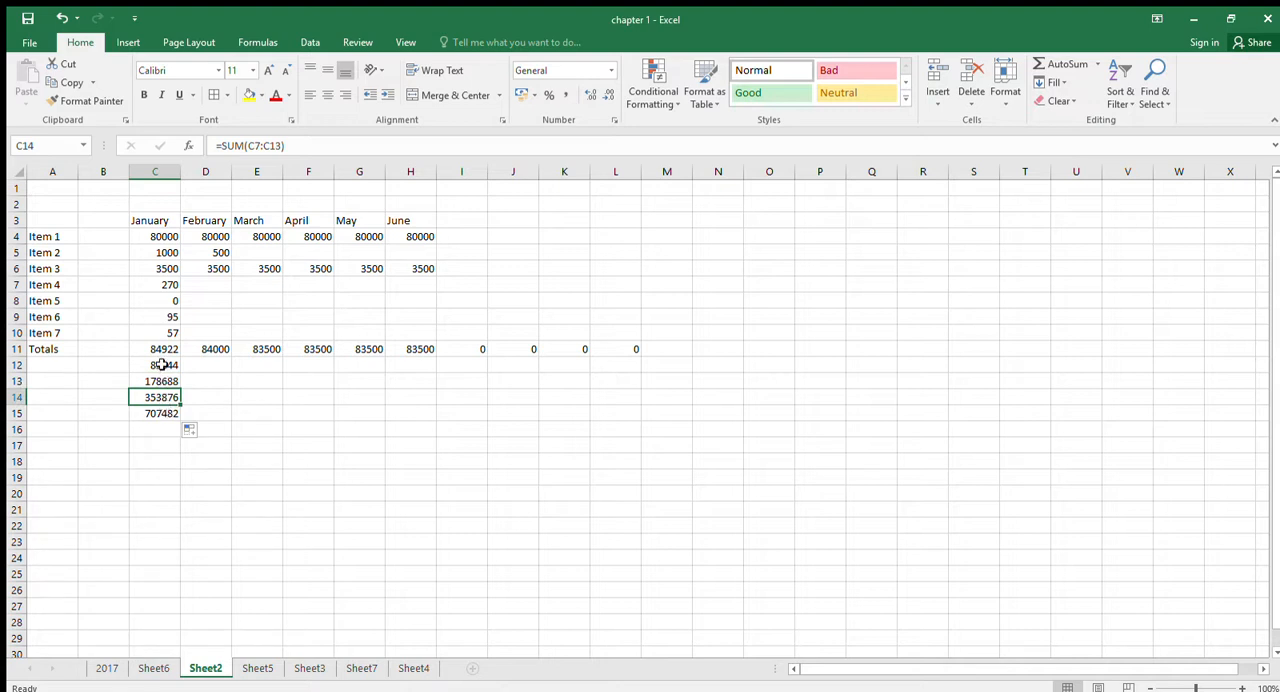
- Clear the surplus total formulas from C12:C15 and from J11:L11
drag(162, 365, 160, 413)
key(Delete)
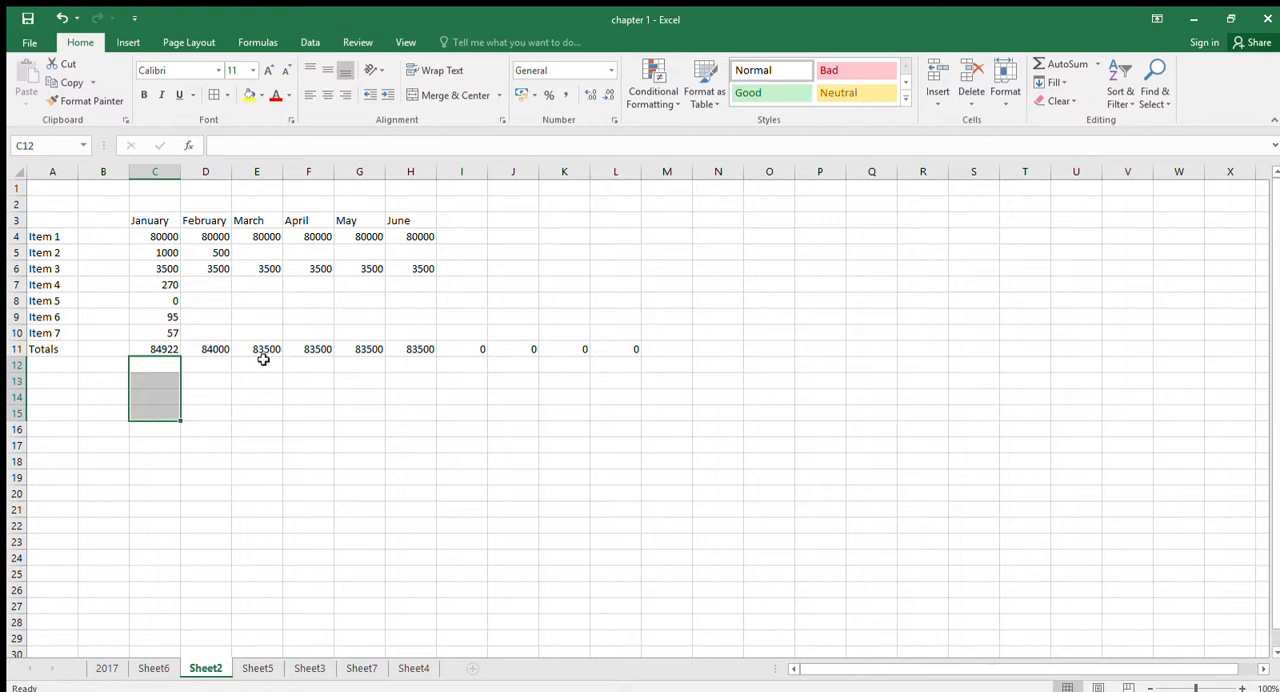
drag(490, 349, 617, 349)
key(Delete)
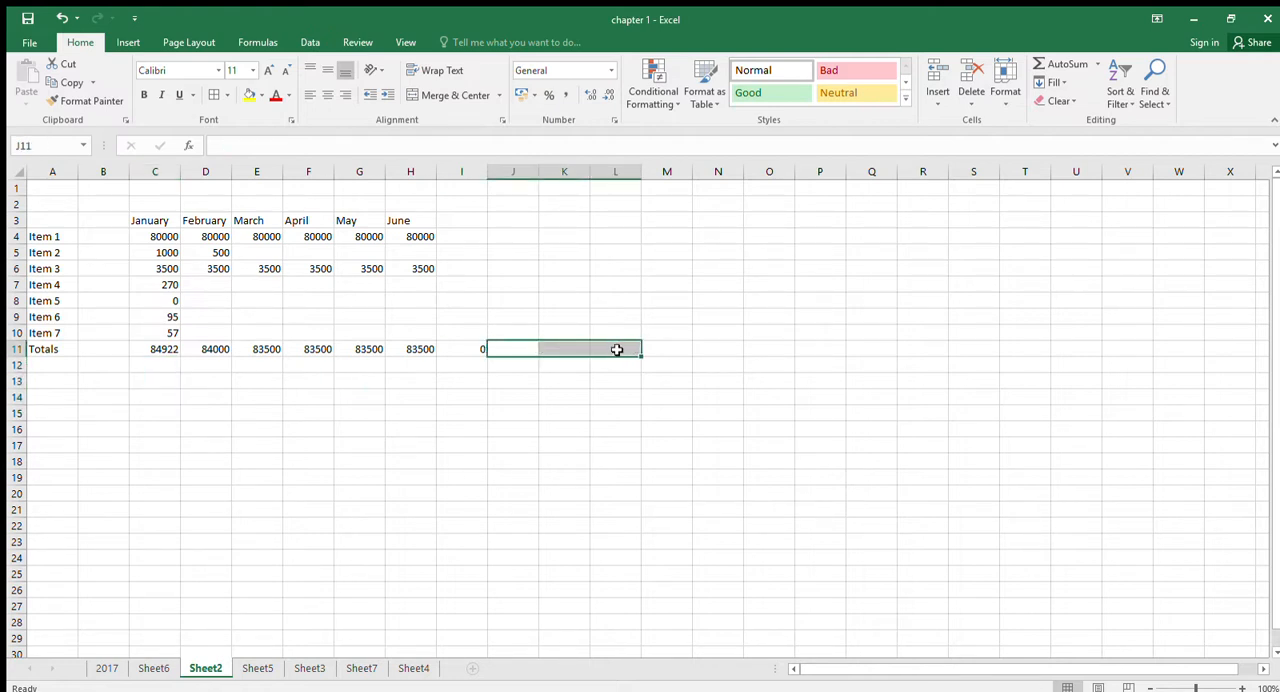
- Set the April value of Item 1 in F4 to 90000 and fill it across to June in H4
click(332, 240)
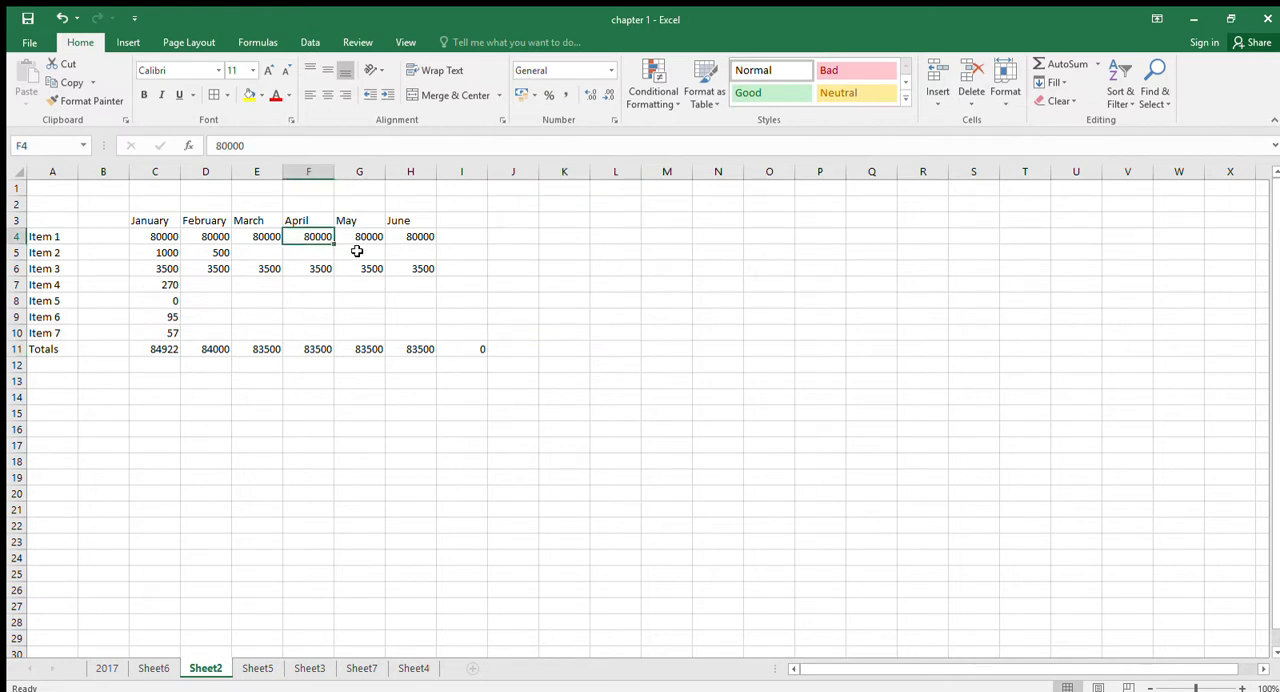
text(90000)
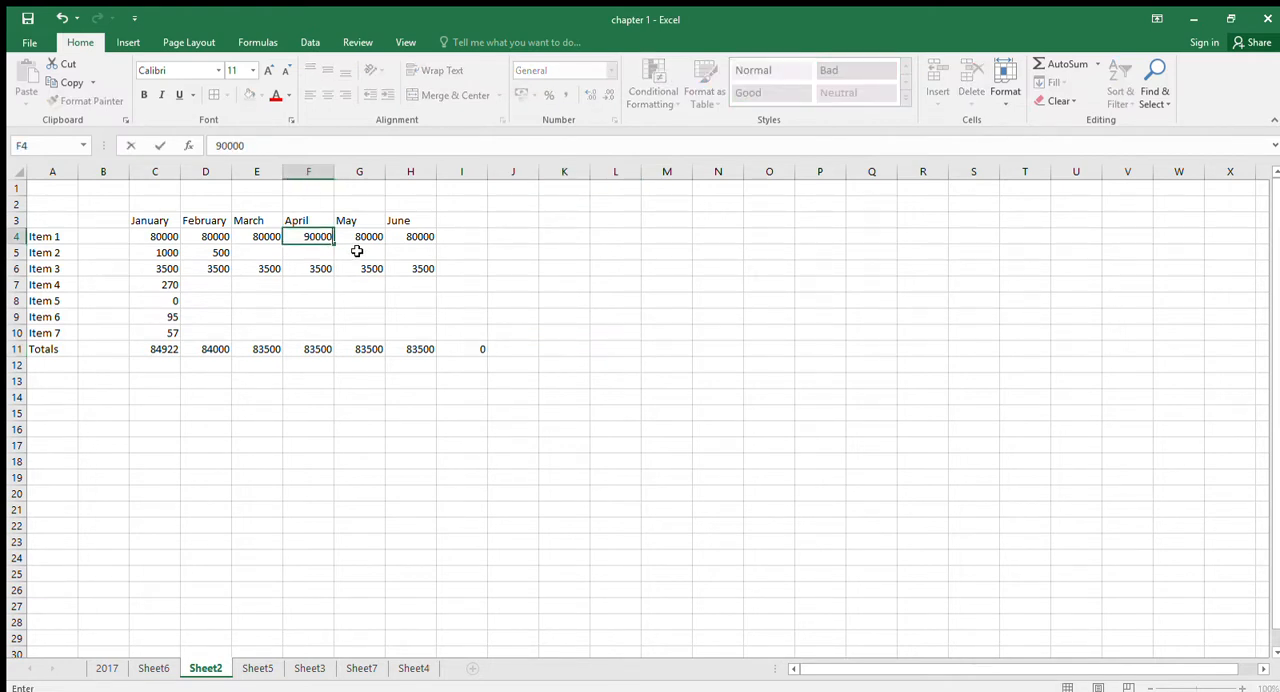
key(Return)
click(328, 241)
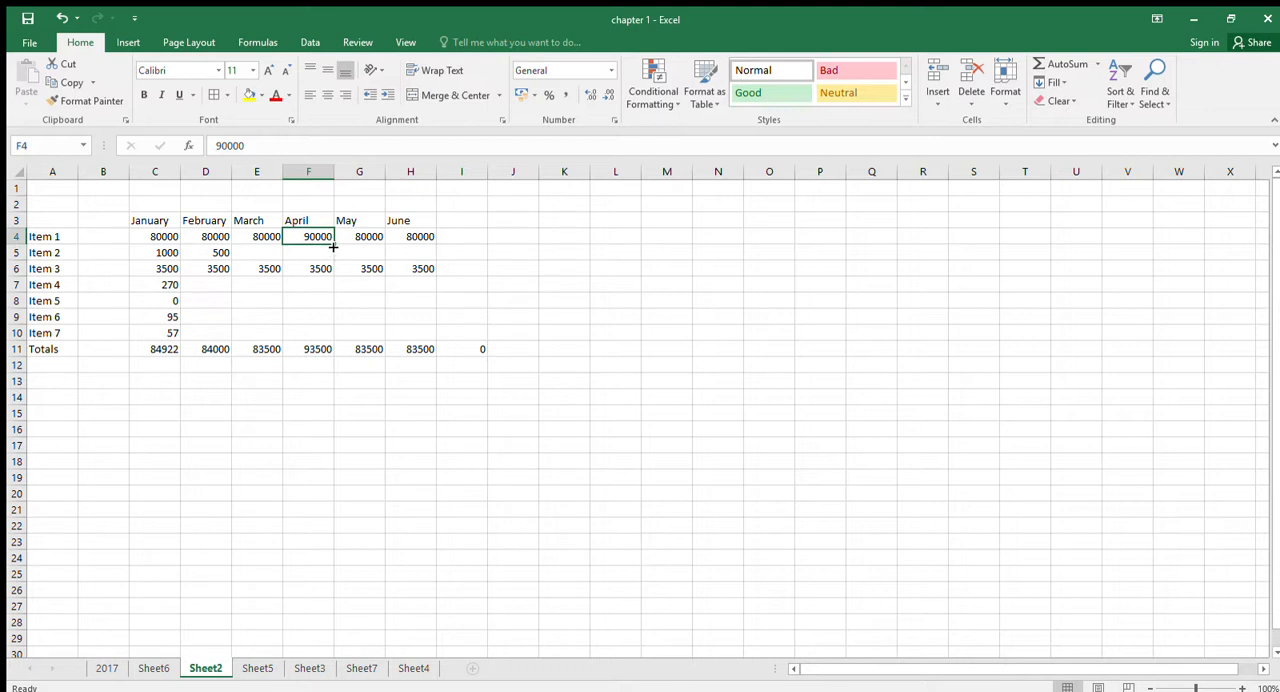
drag(333, 245, 427, 250)
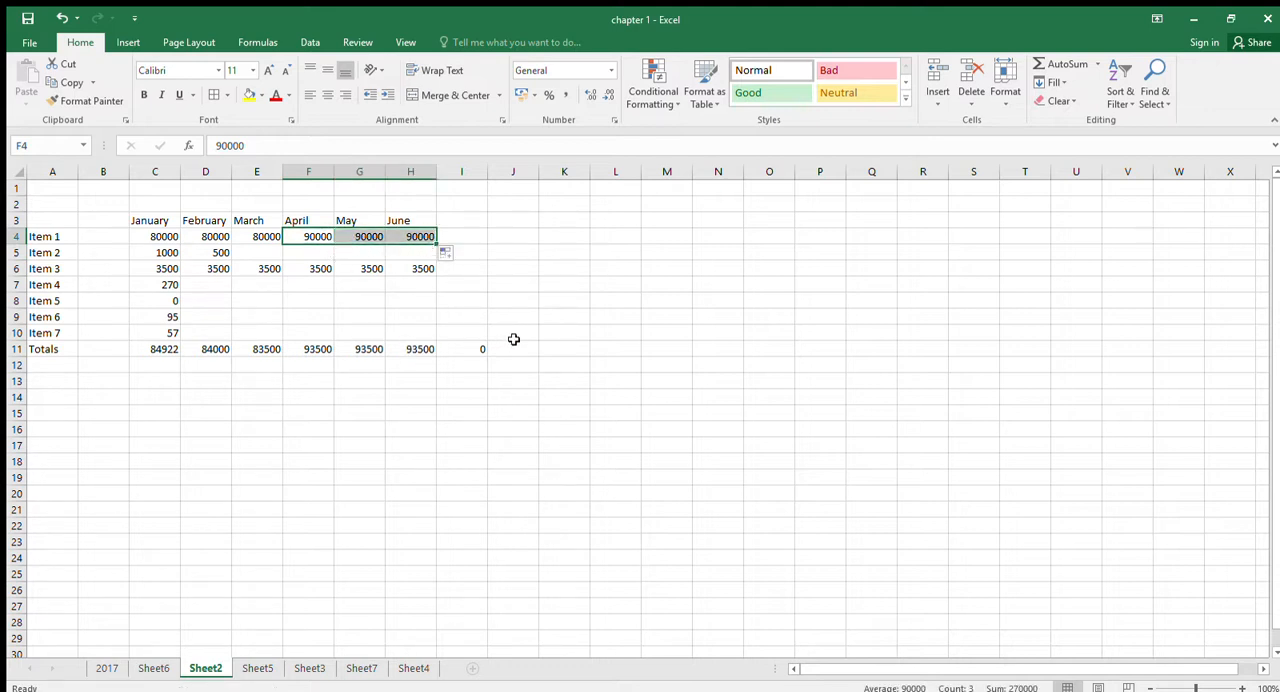
- Enter an AVERAGE formula in I4 for the Item 1 values from January to June, C4:H4
click(478, 238)
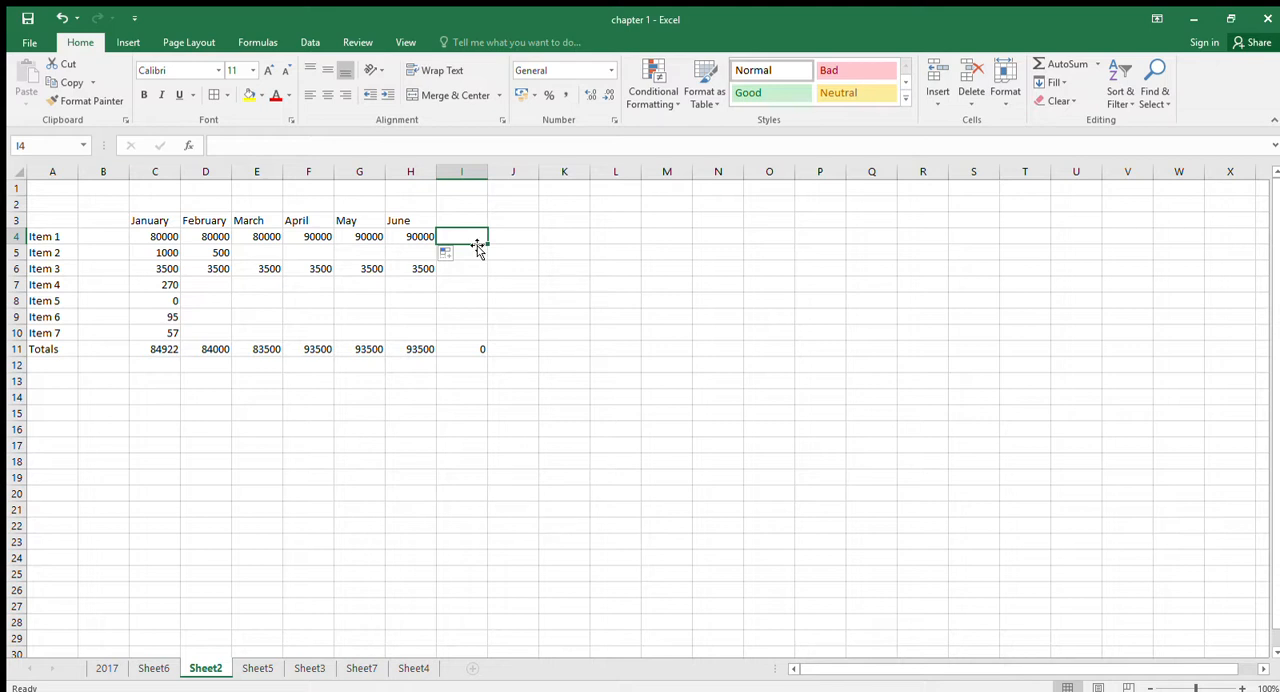
text(=average)
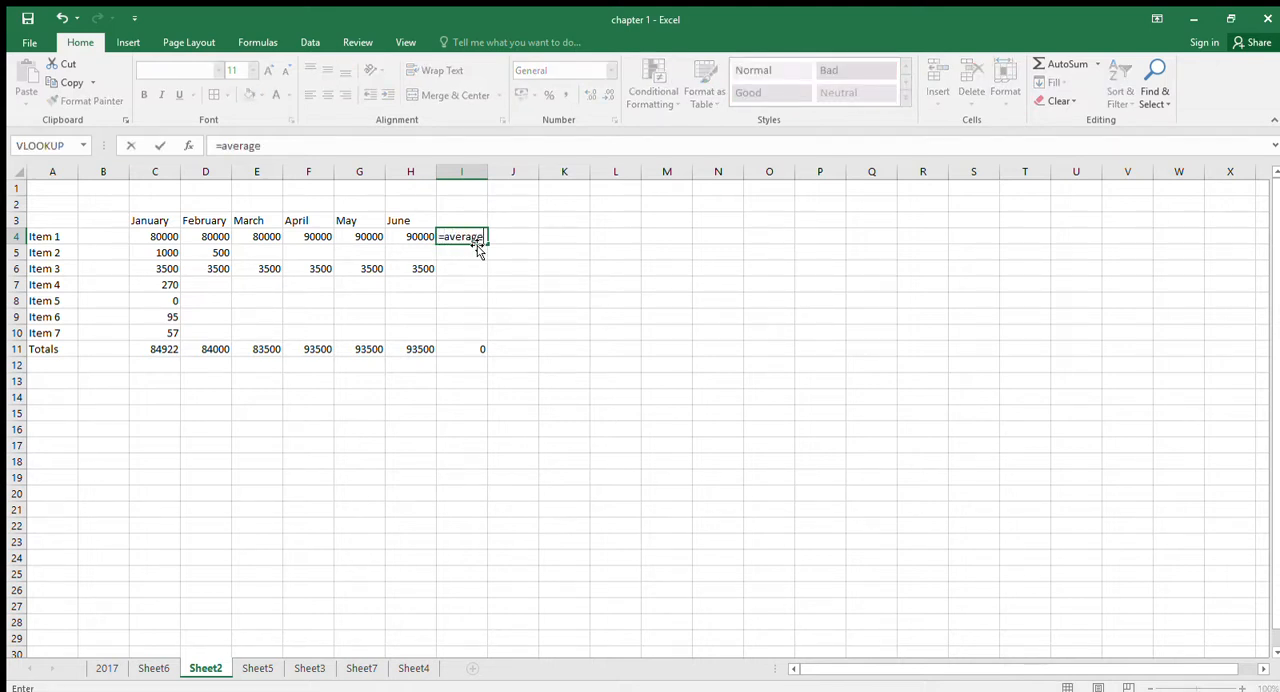
text(()
drag(152, 239, 420, 236)
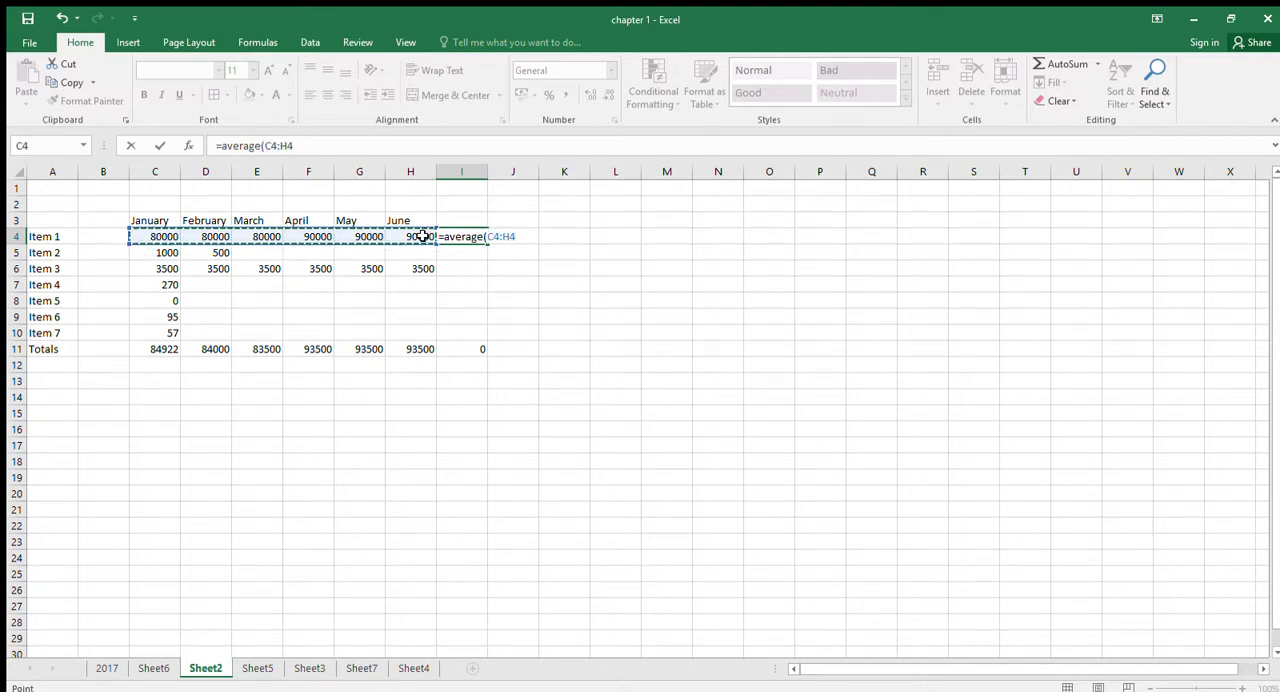
key(Return)
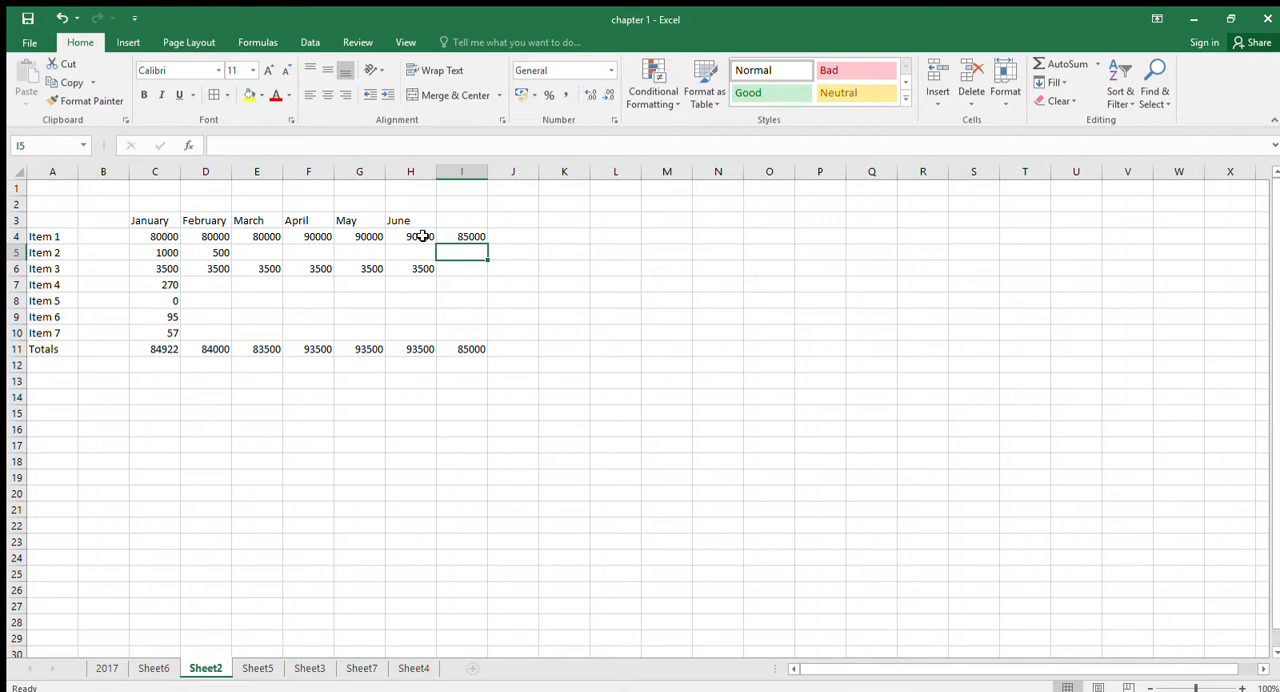
key(Up)
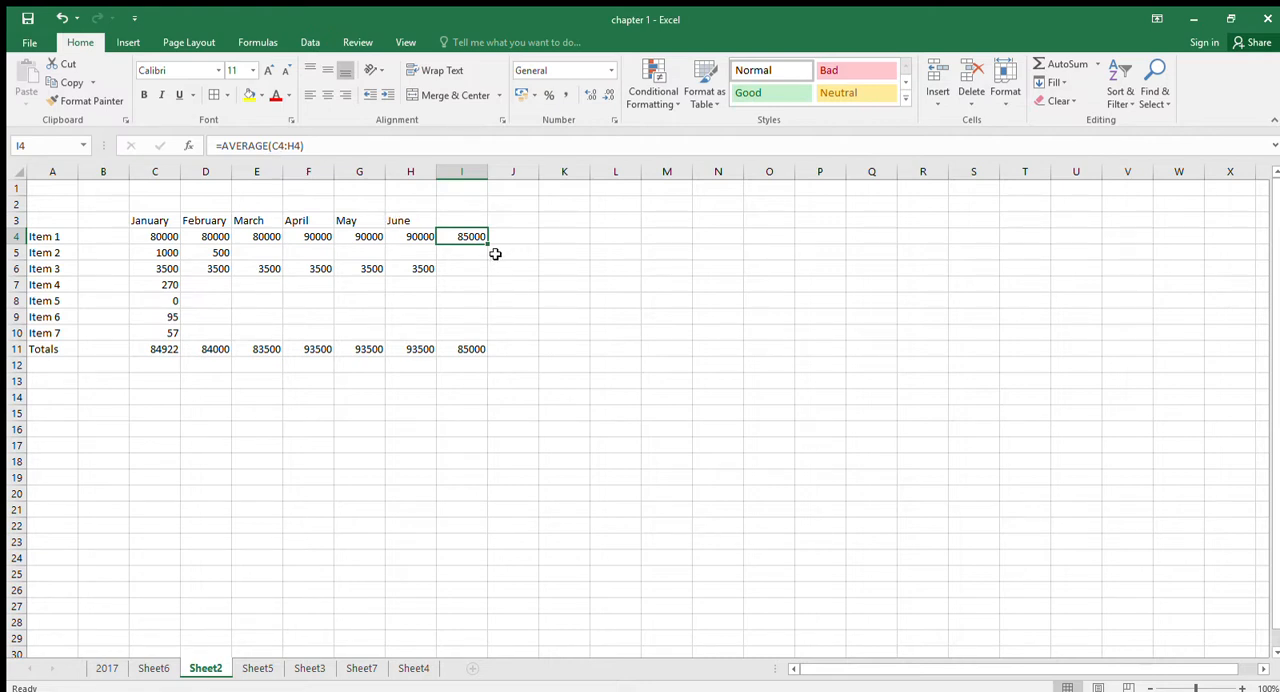
- Enter an AVERAGE formula in I5 for the Item 2 range C5:H5
click(478, 252)
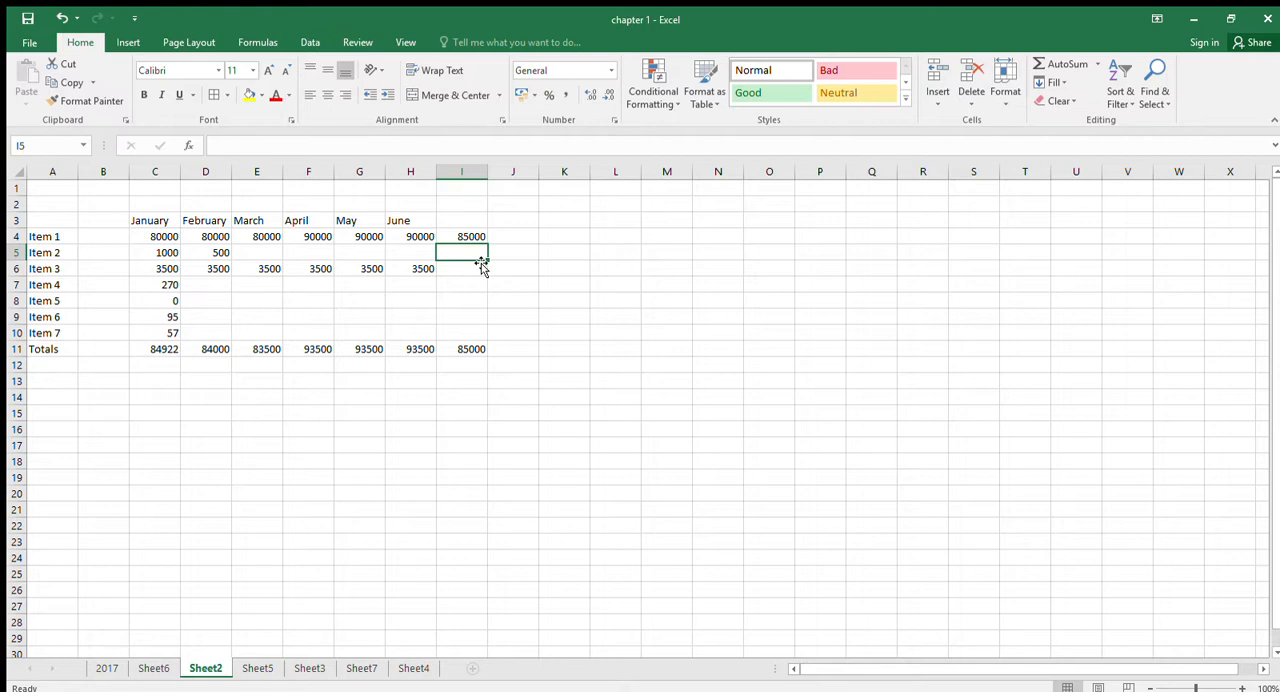
text(=)
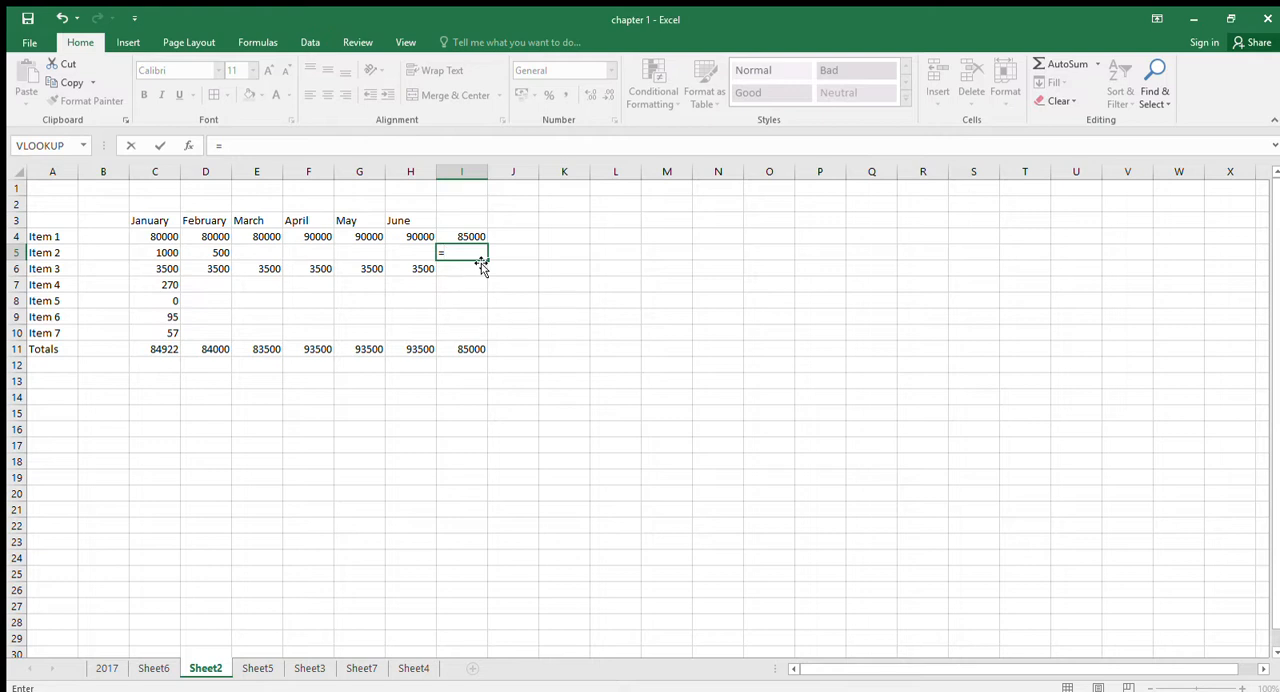
text(average()
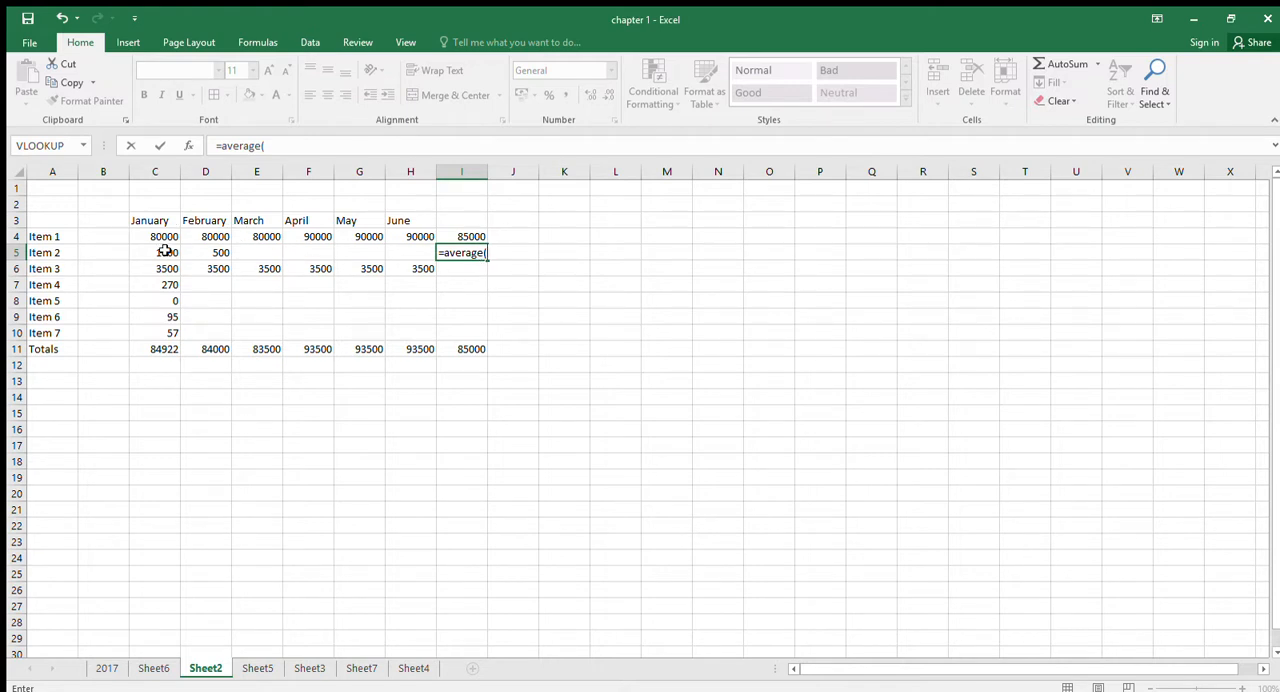
drag(160, 252, 398, 262)
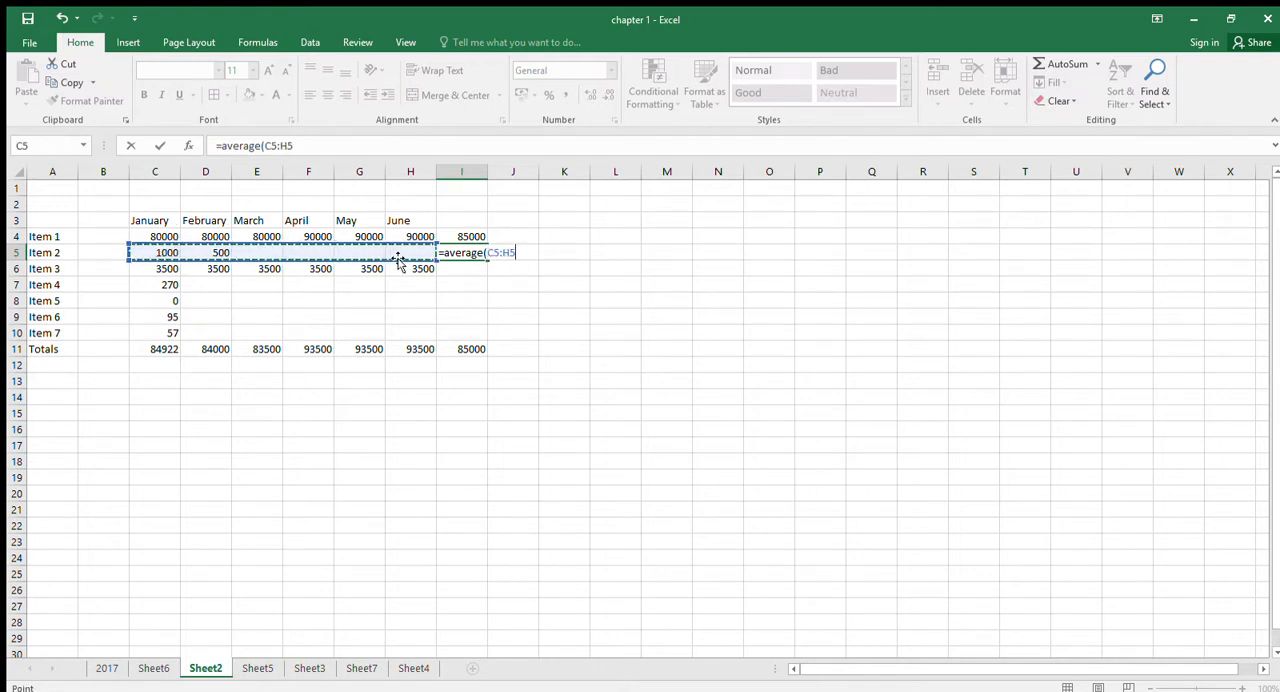
key(Return)
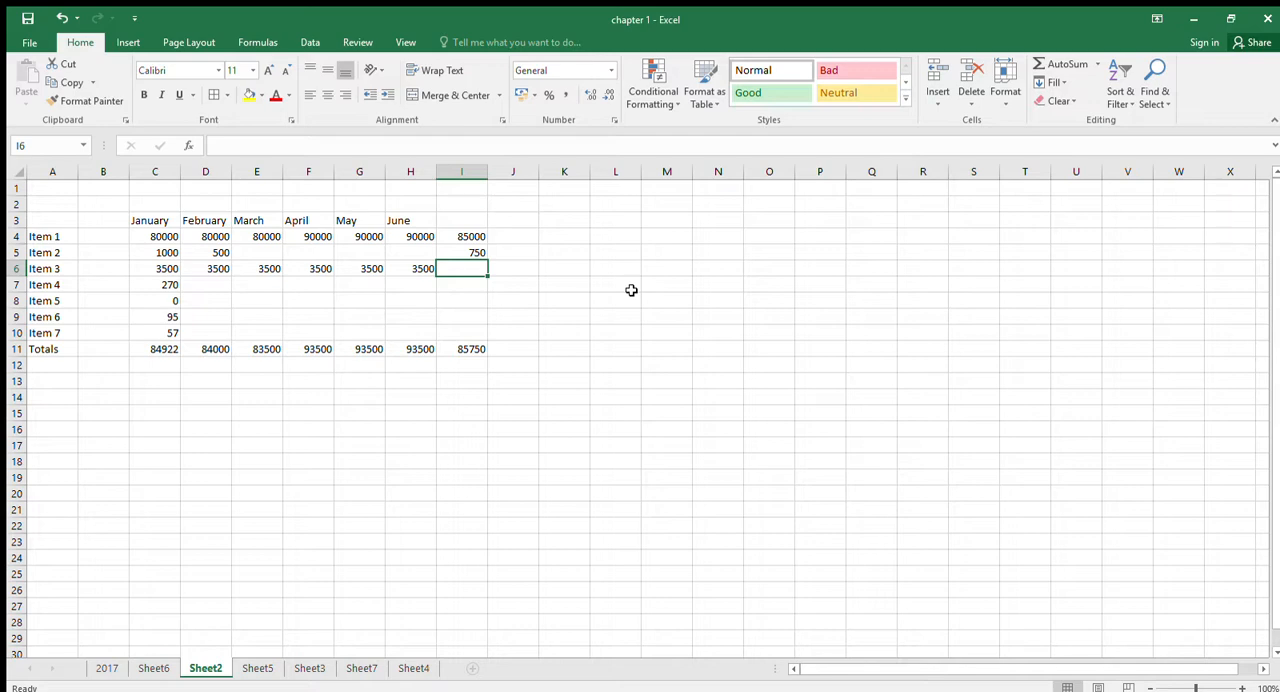
- Delete the worksheets from 2017 through Sheet7, keeping only Sheet4 in the workbook
click(258, 668)
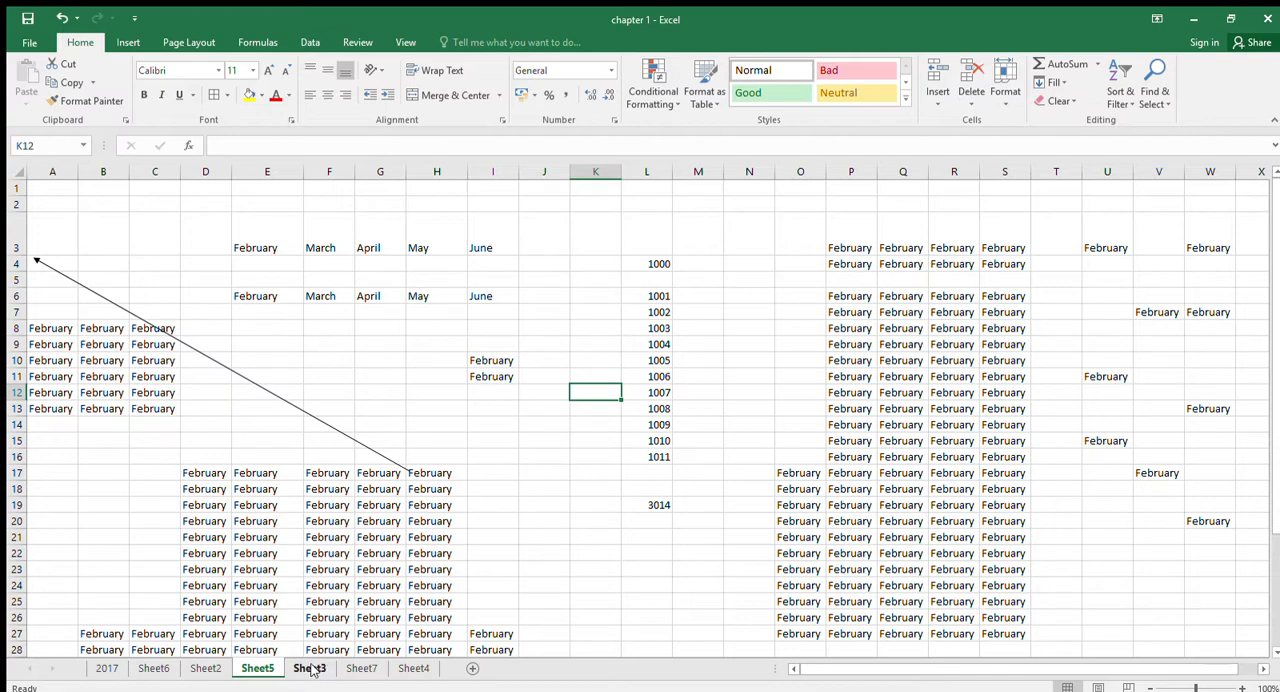
click(310, 668)
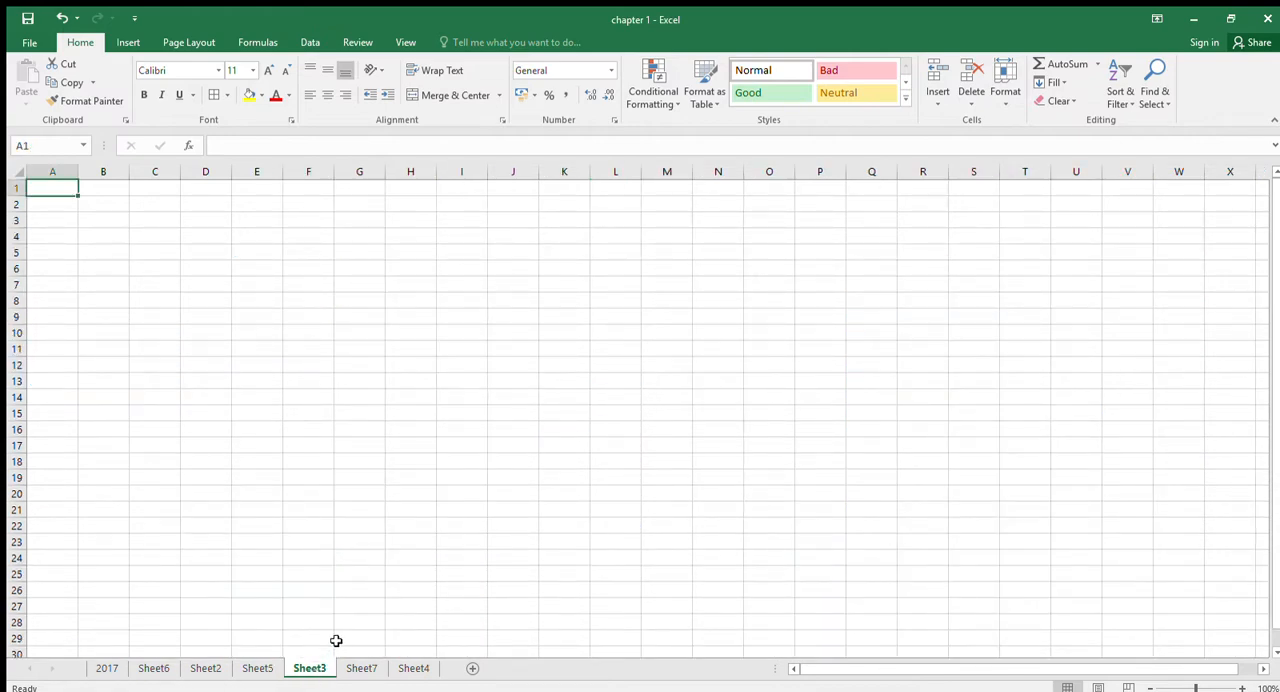
click(105, 668)
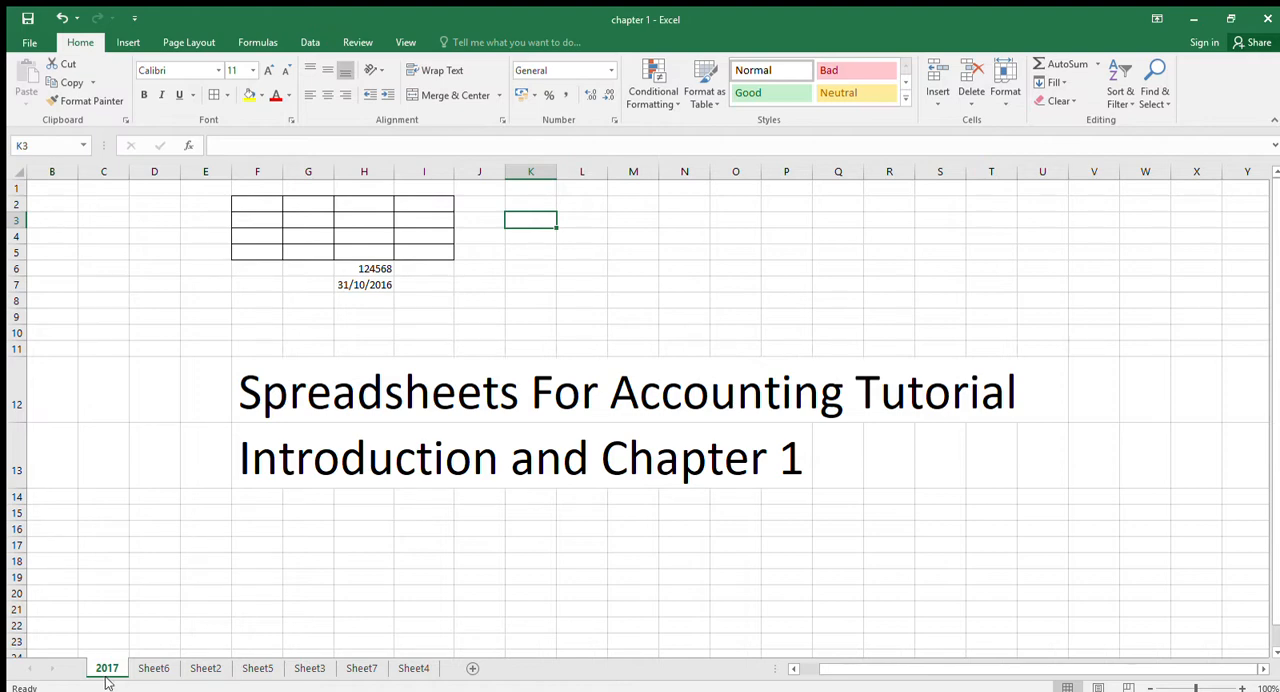
shift+click(358, 668)
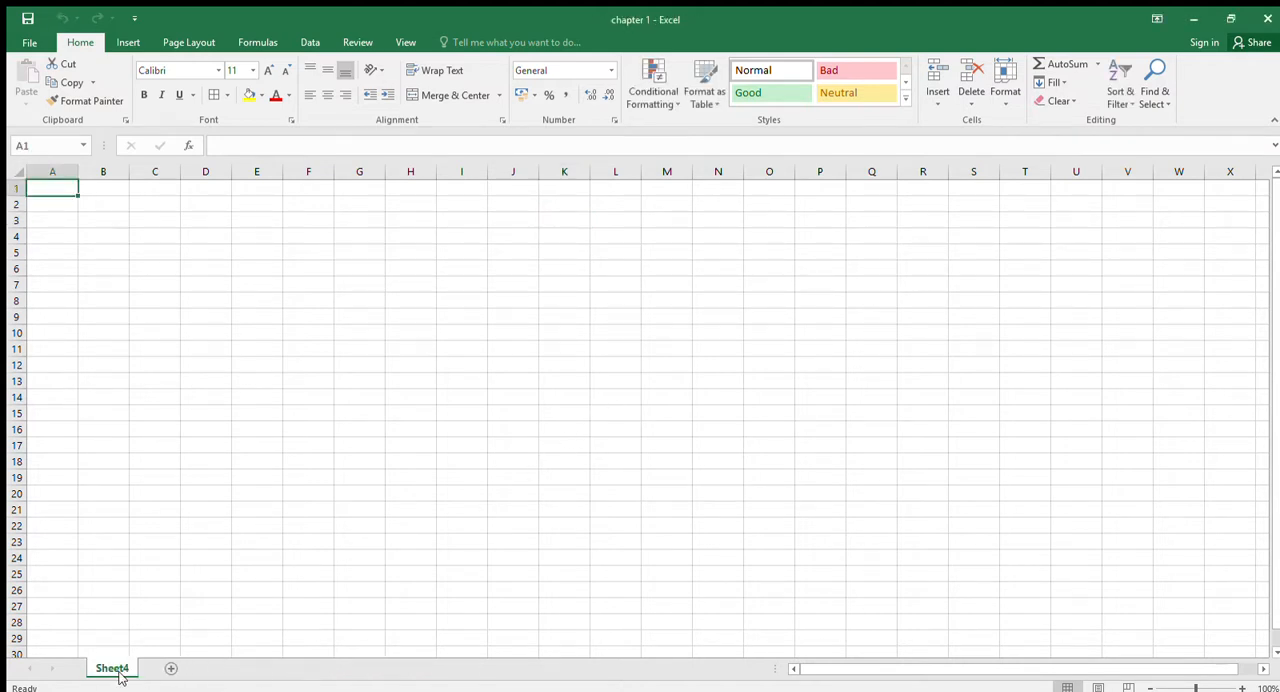
- Rename the Sheet4 worksheet as Sheet1
double_click(122, 668)
click(130, 668)
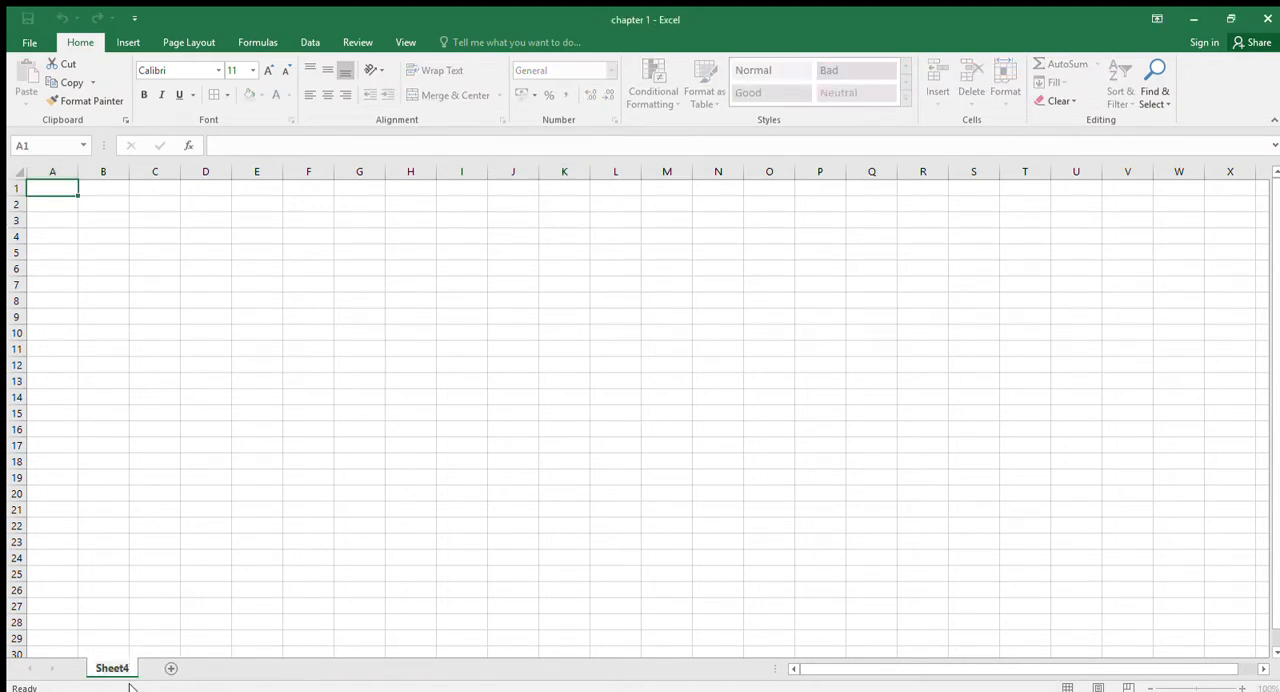
key(BackSpace)
text(1)
click(167, 559)
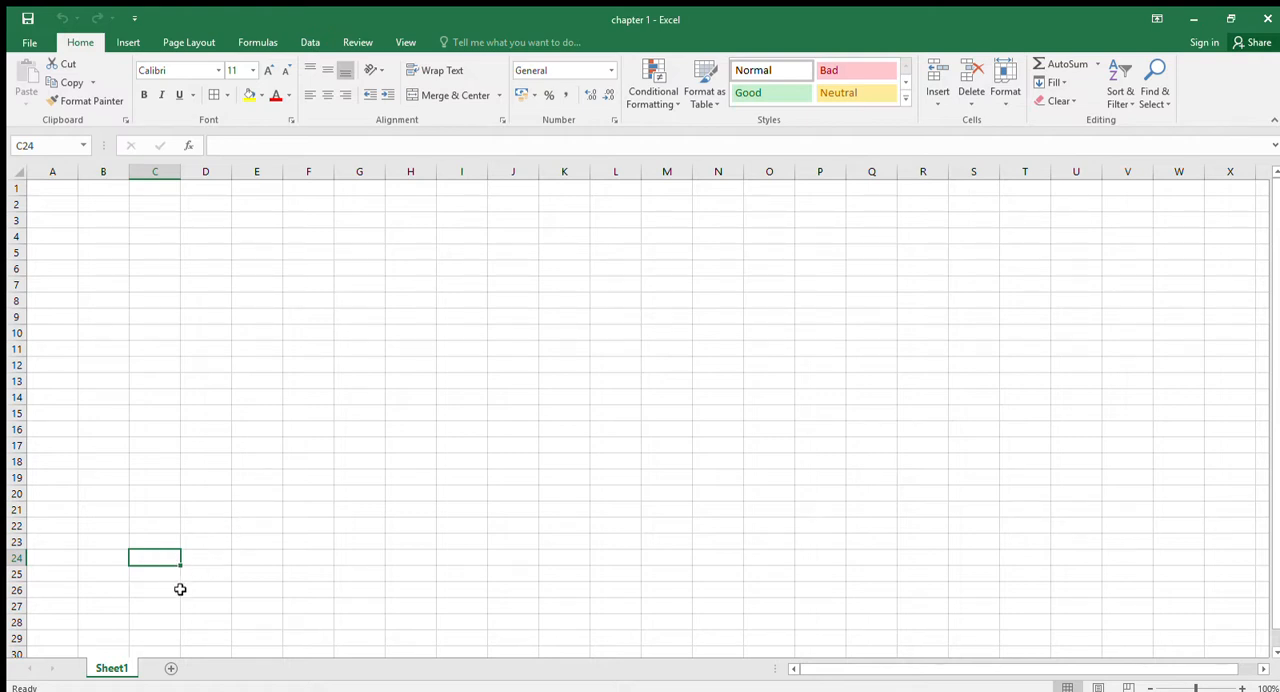
- Rename the workbook's only worksheet as Time Data
double_click(112, 668)
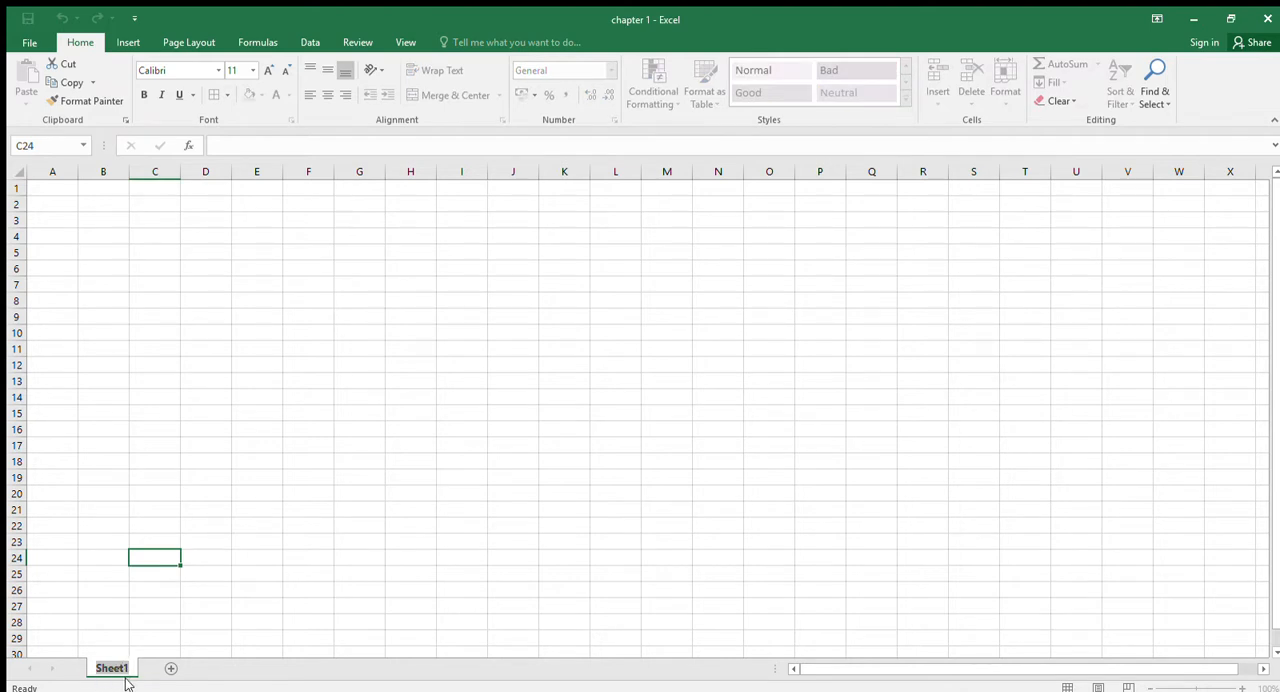
text(Time Data)
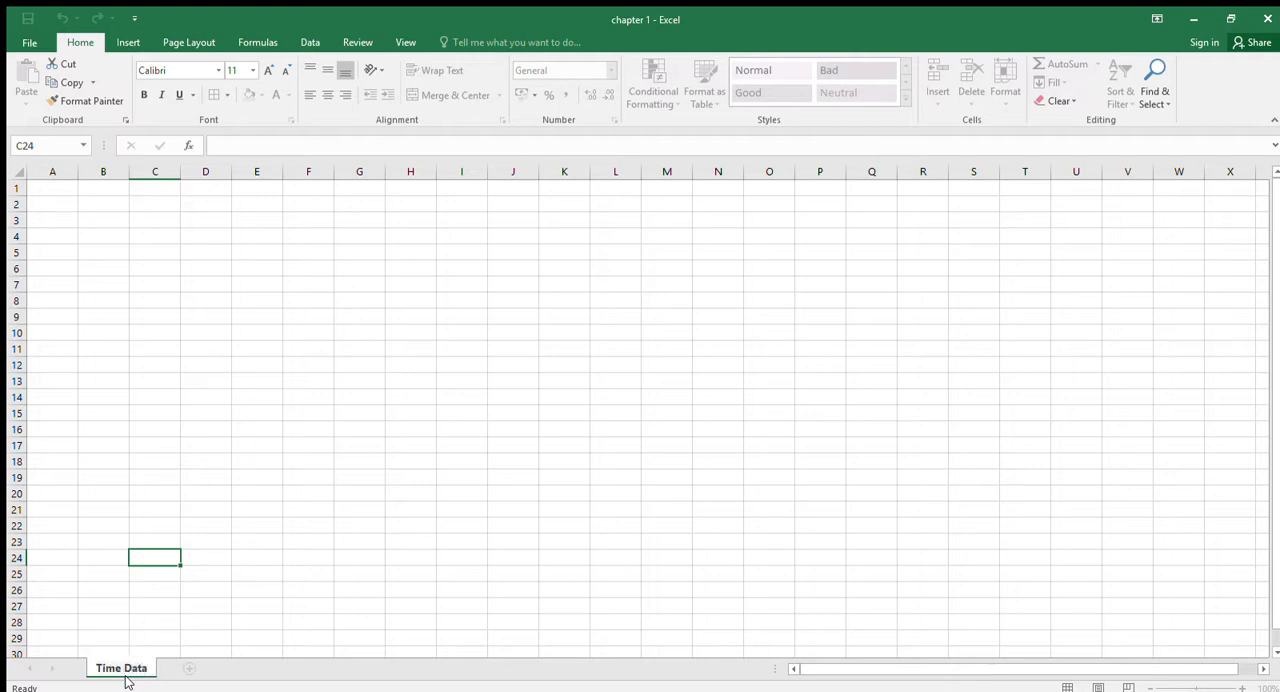
click(229, 546)
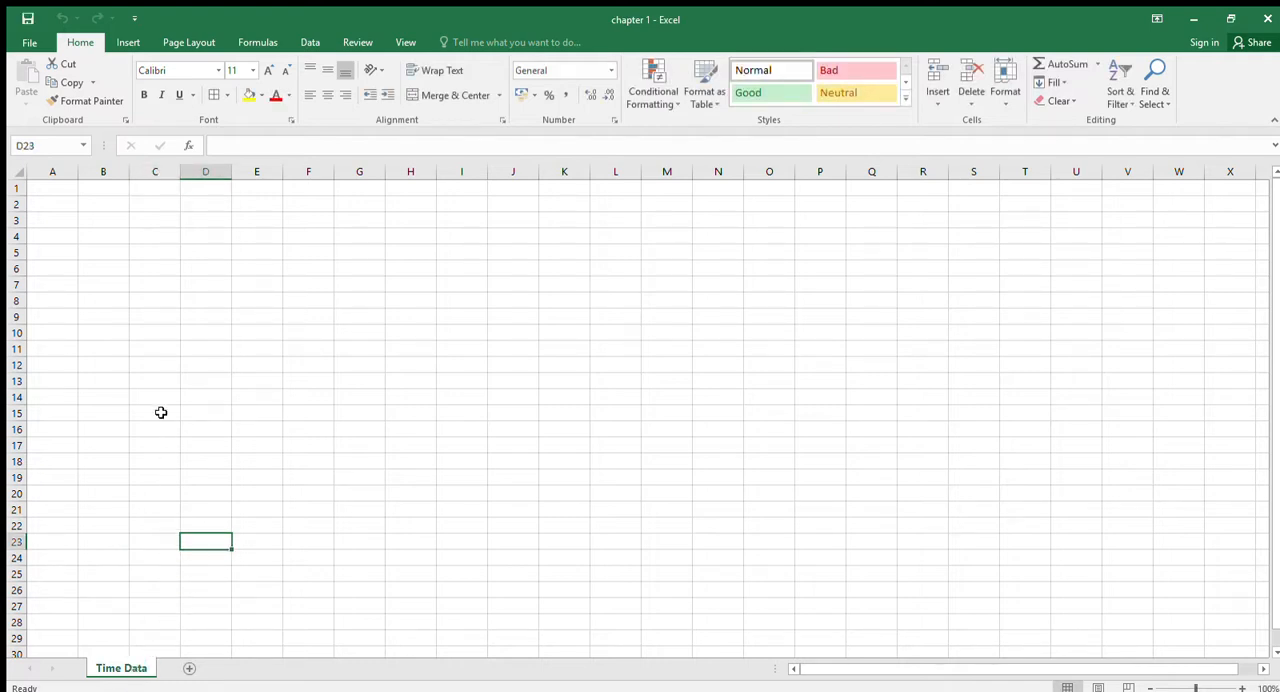
- Enter the title "Work bookings" in cell A1 of the Time Data sheet
click(59, 190)
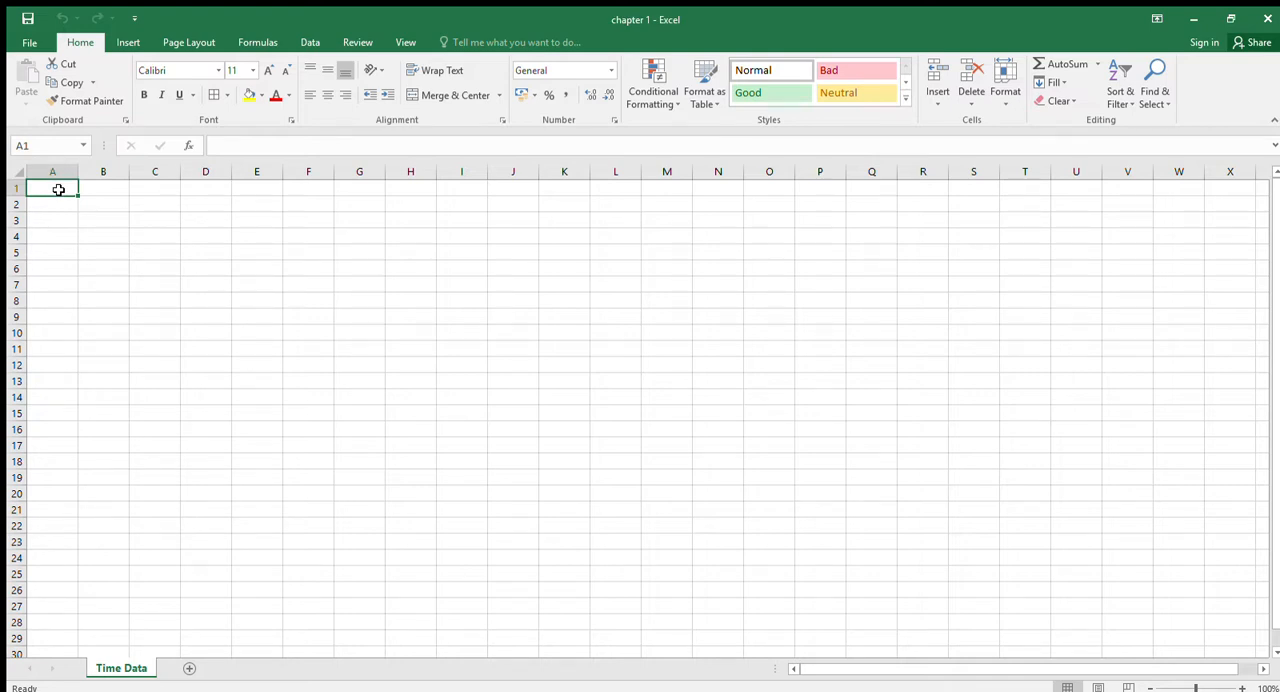
text(Work)
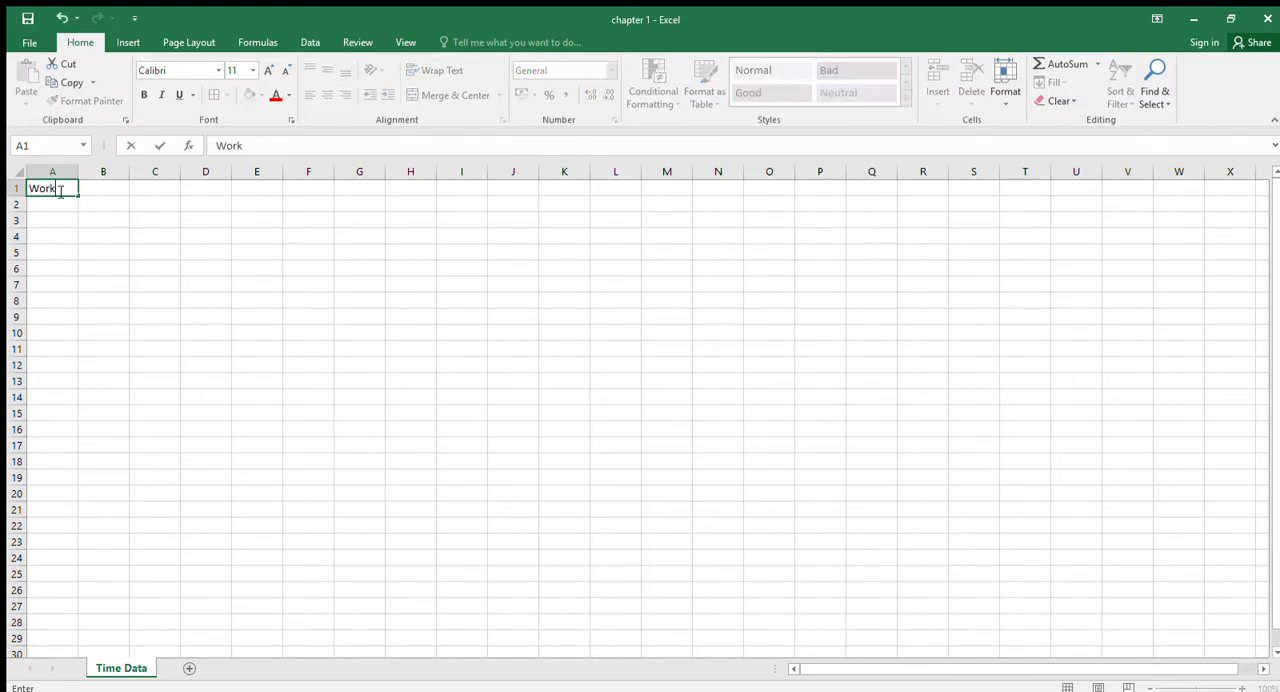
text( B)
key(BackSpace)
text(bookings)
key(Return)
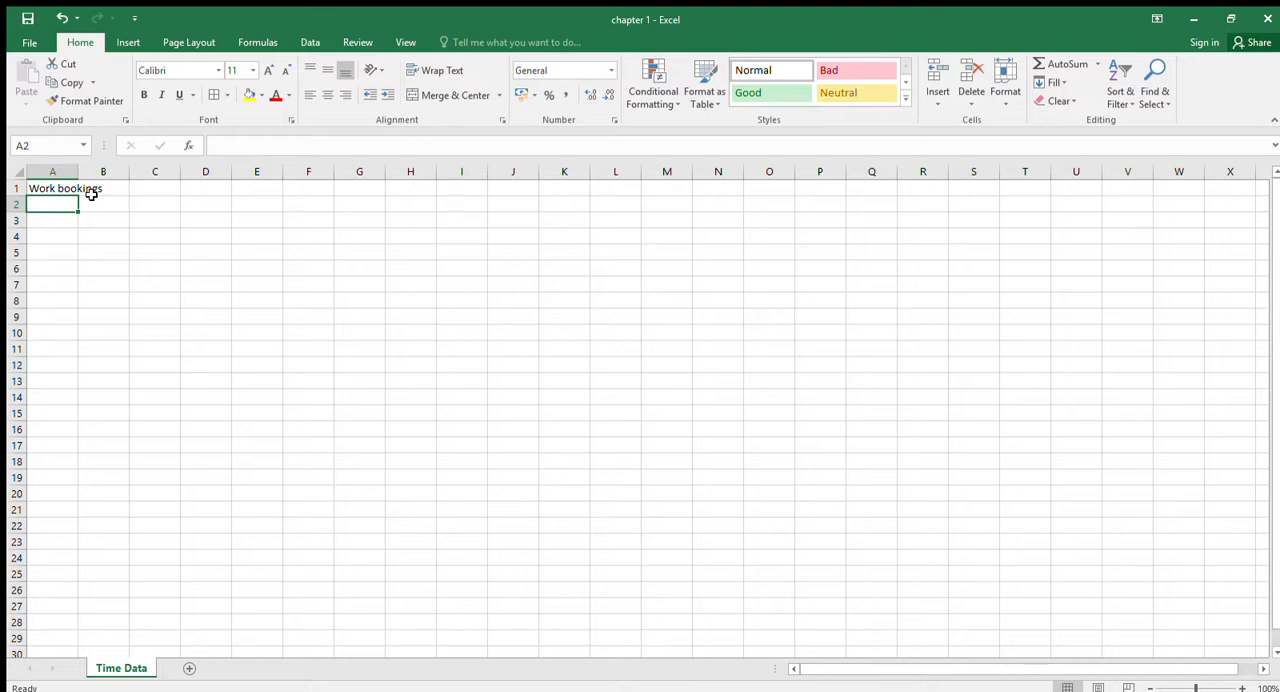
- Enter the label "Client" in cell A2, below the title
text(Clinet)
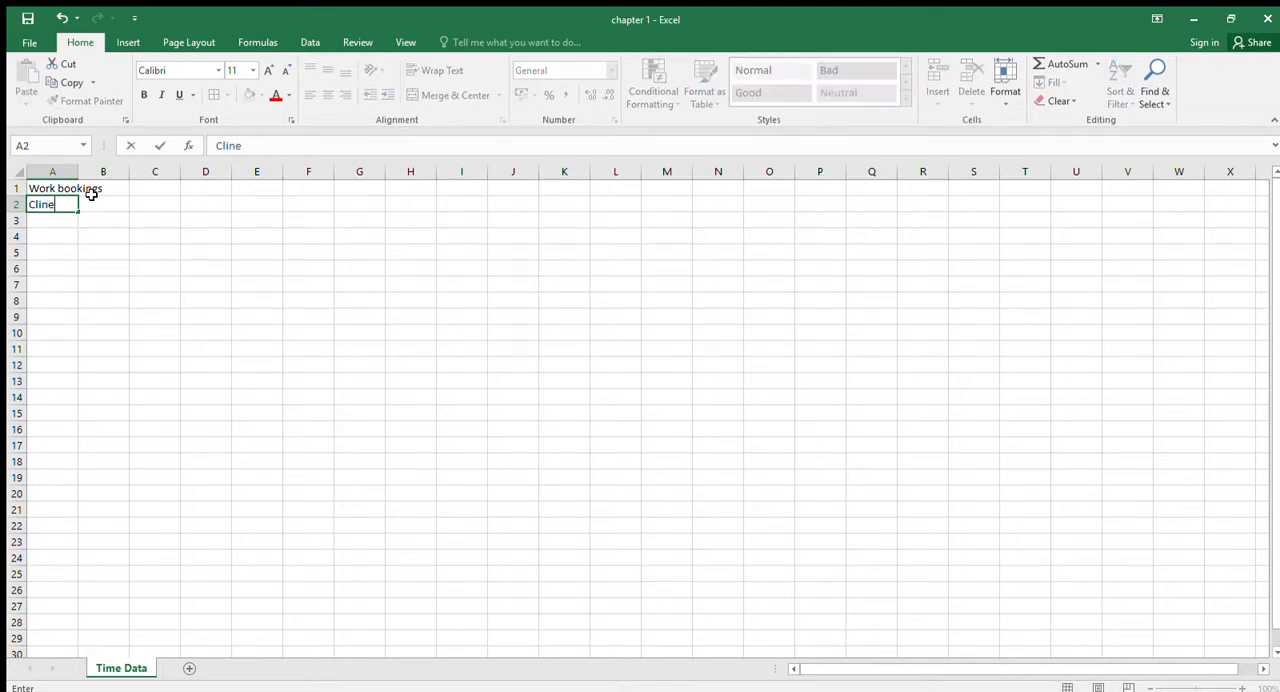
key(BackSpace)
key(BackSpace)
key(BackSpace)
key(BackSpace)
text(ient)
key(Return)
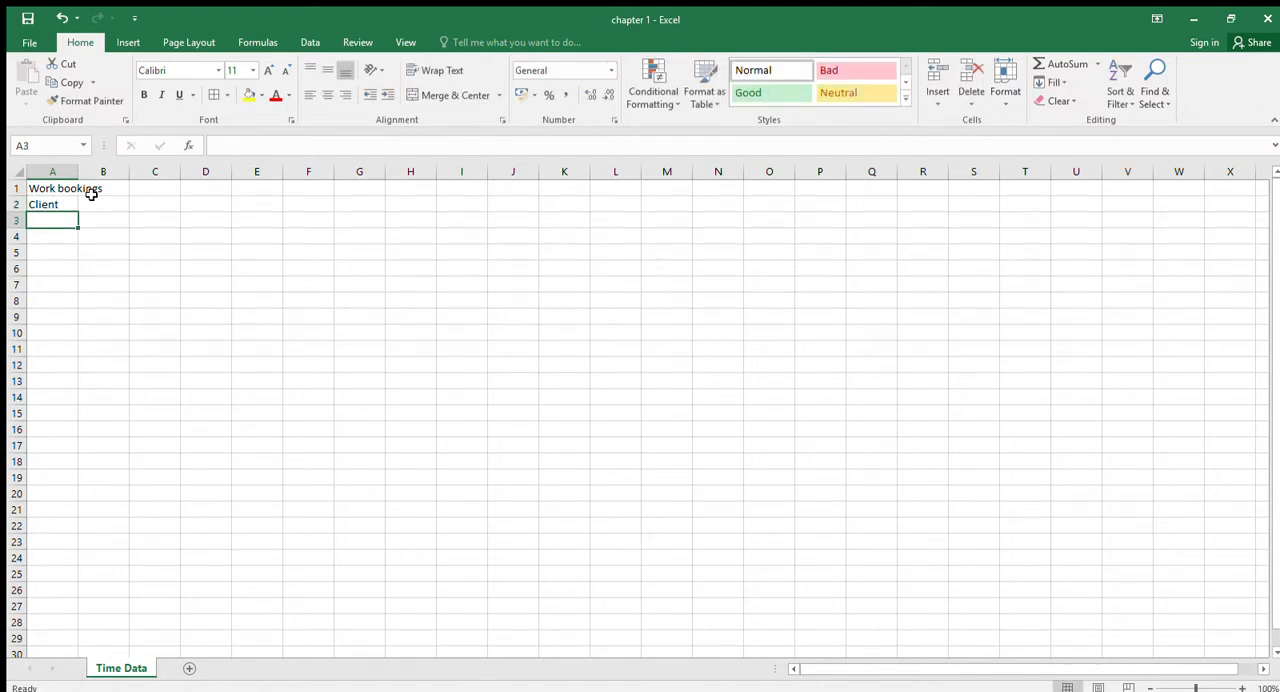
- Enter the heading "Week 1" in cell B2 and fill the series across to "Week 3" in cell D2
key(Up)
key(Up)
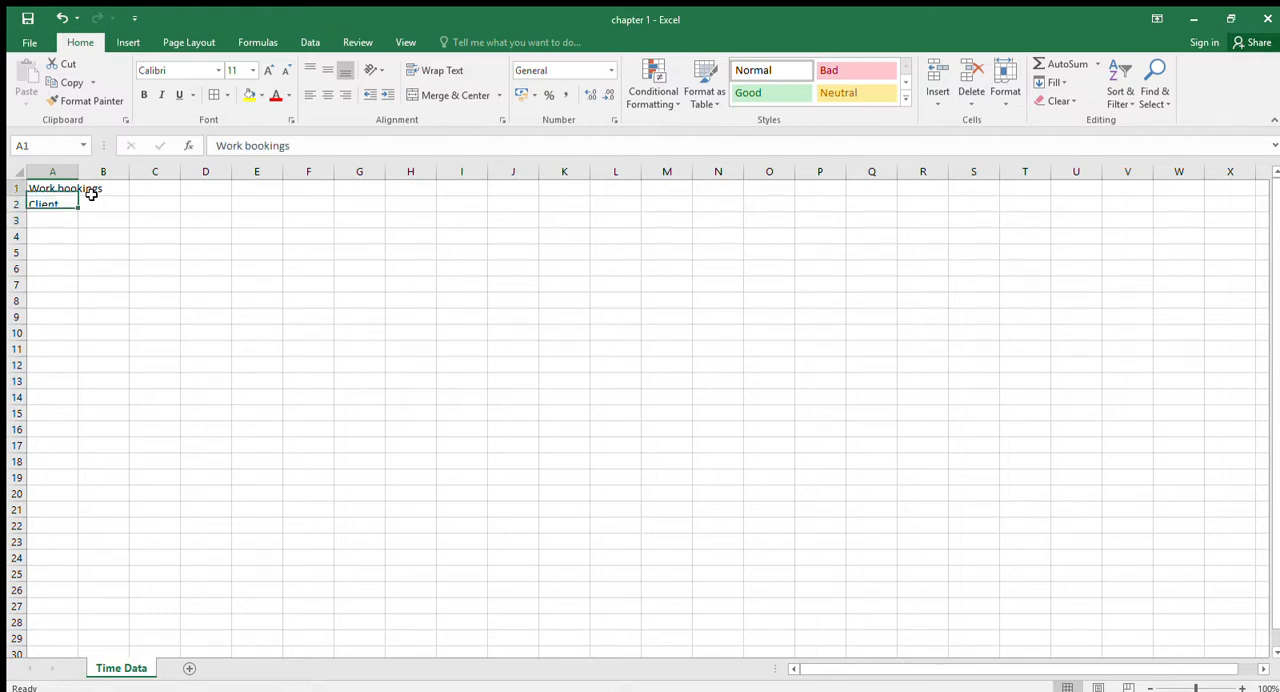
key(Right)
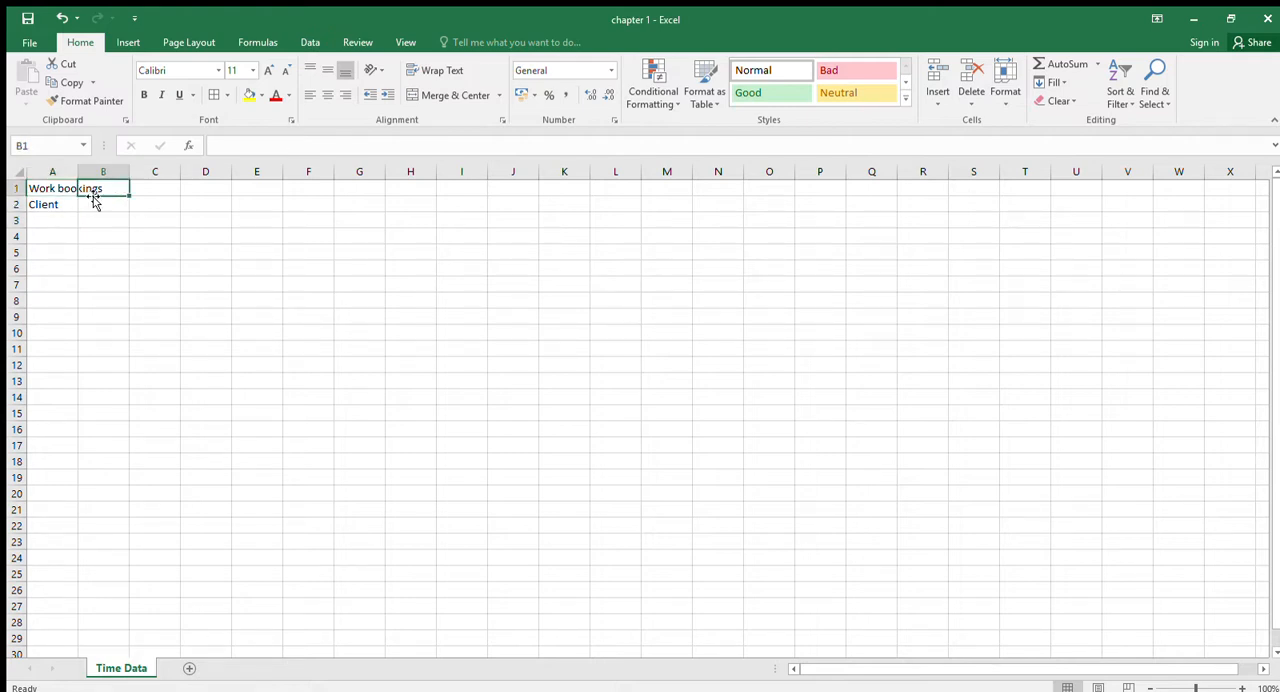
key(Down)
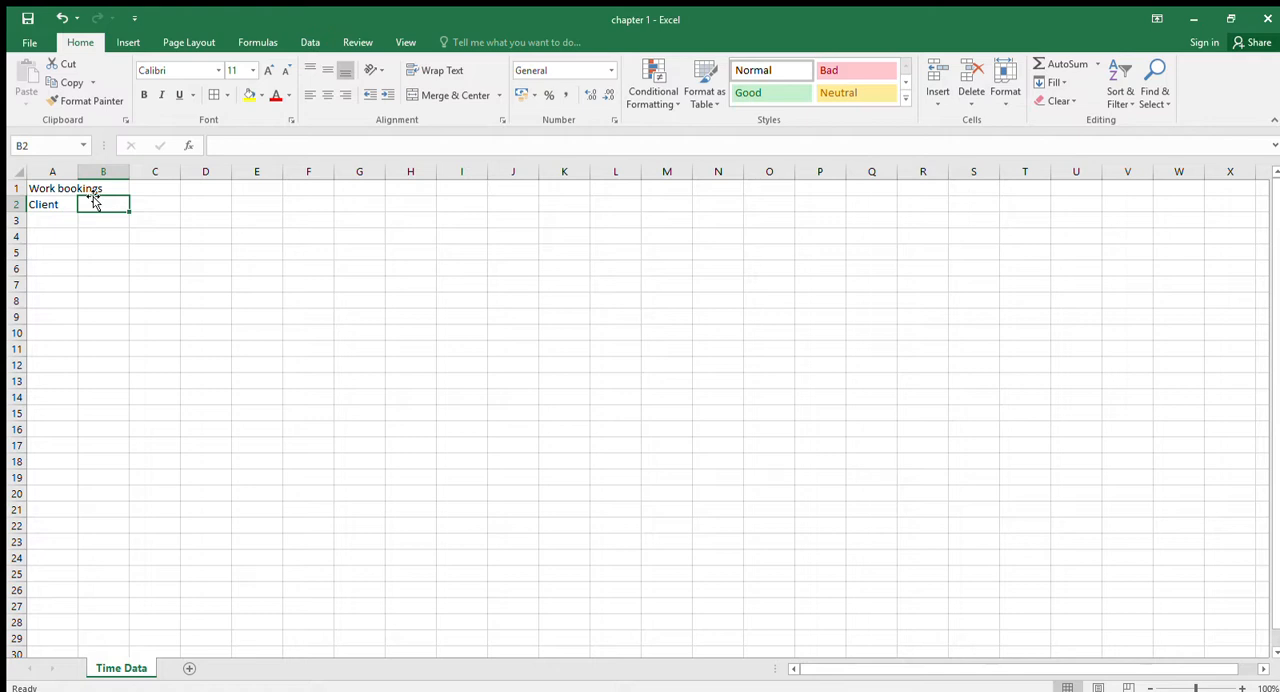
text(Week 1)
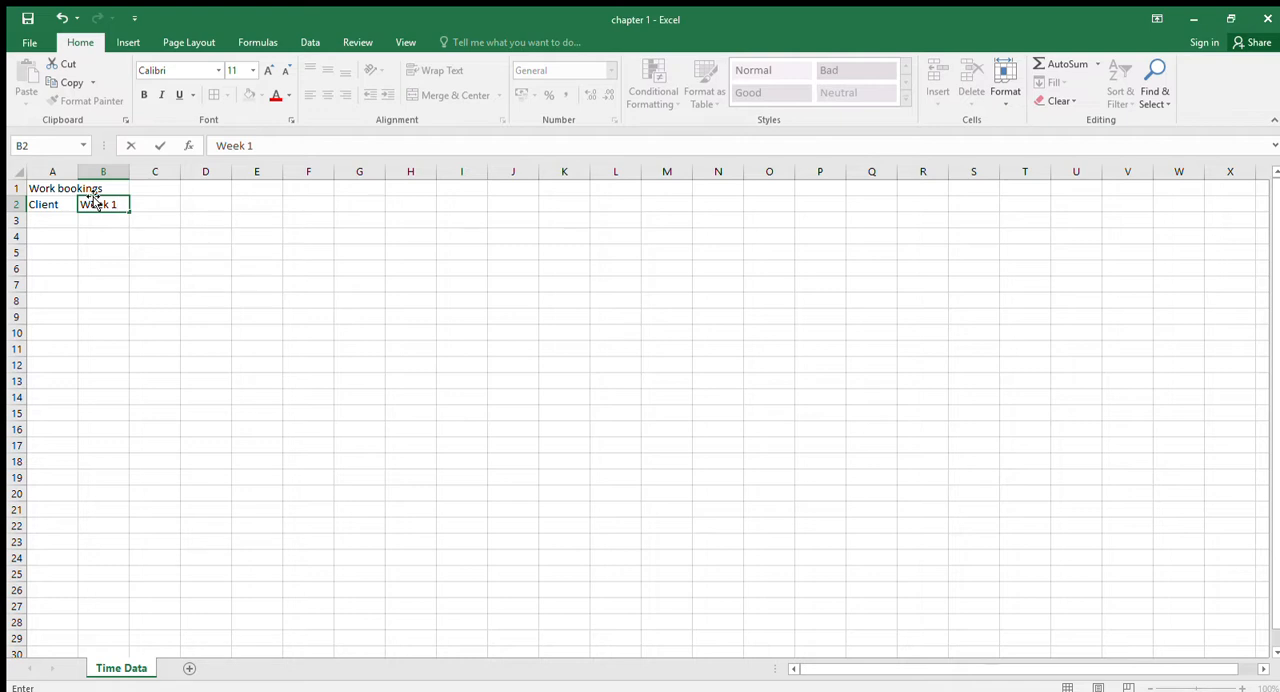
key(Return)
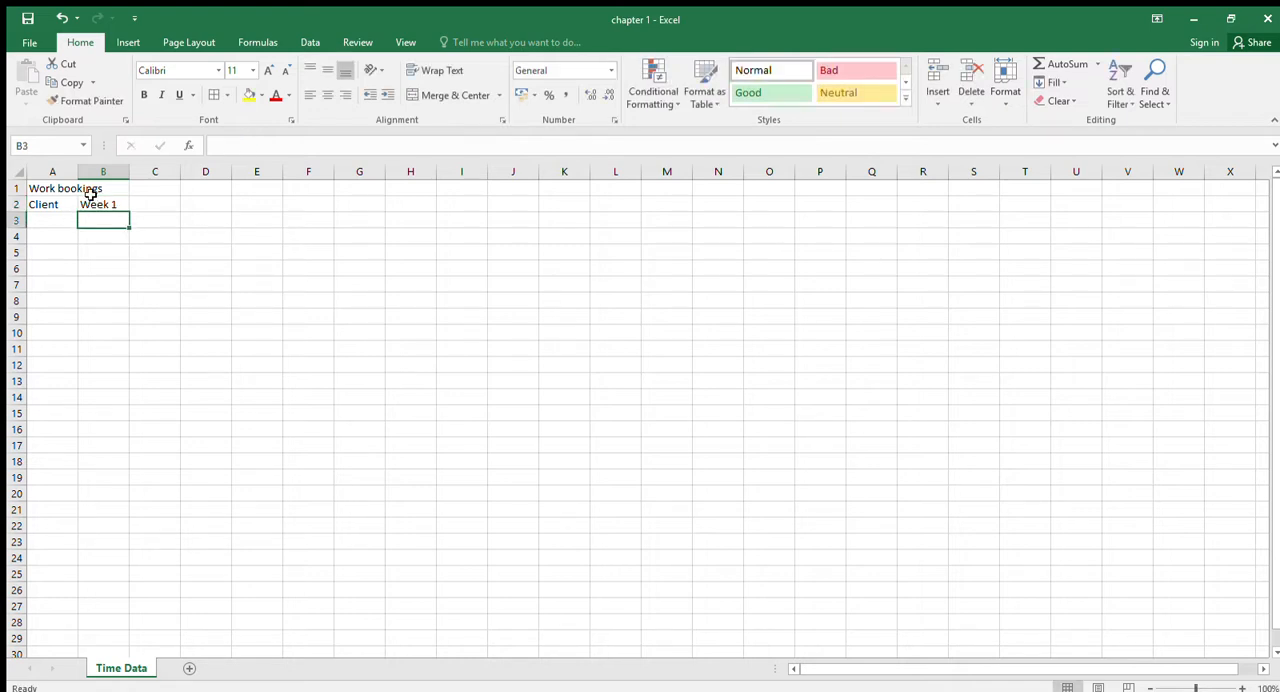
click(100, 205)
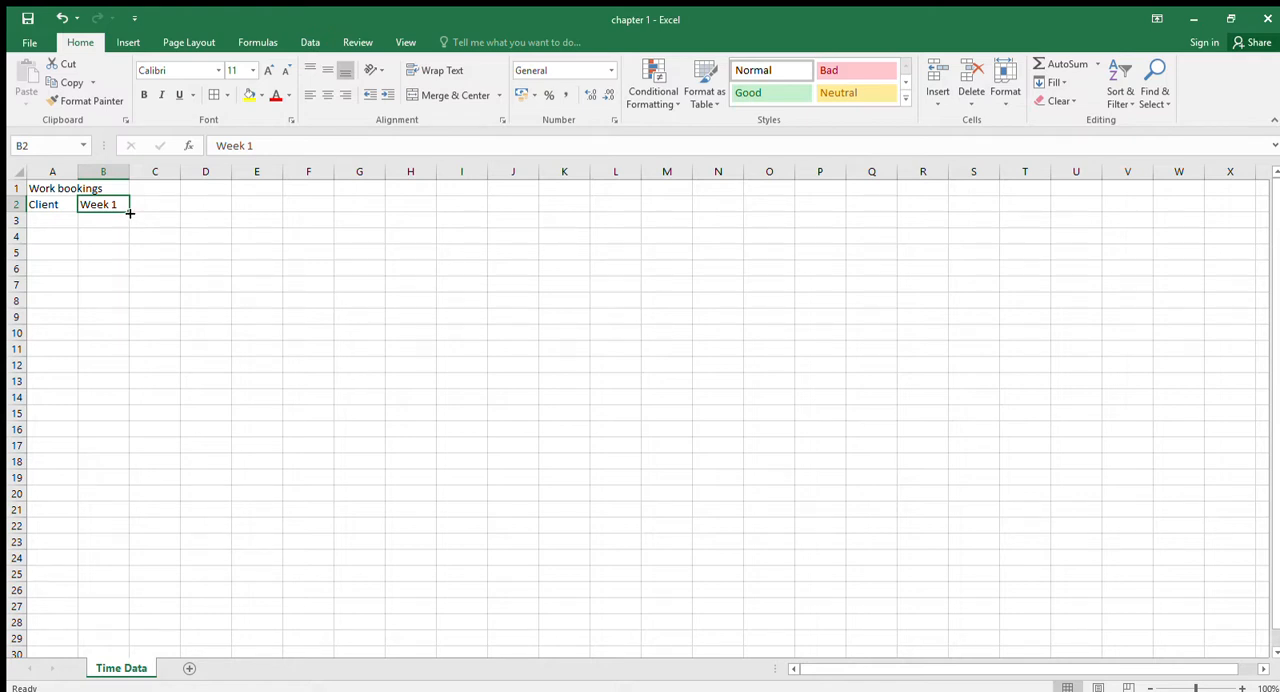
drag(129, 213, 223, 215)
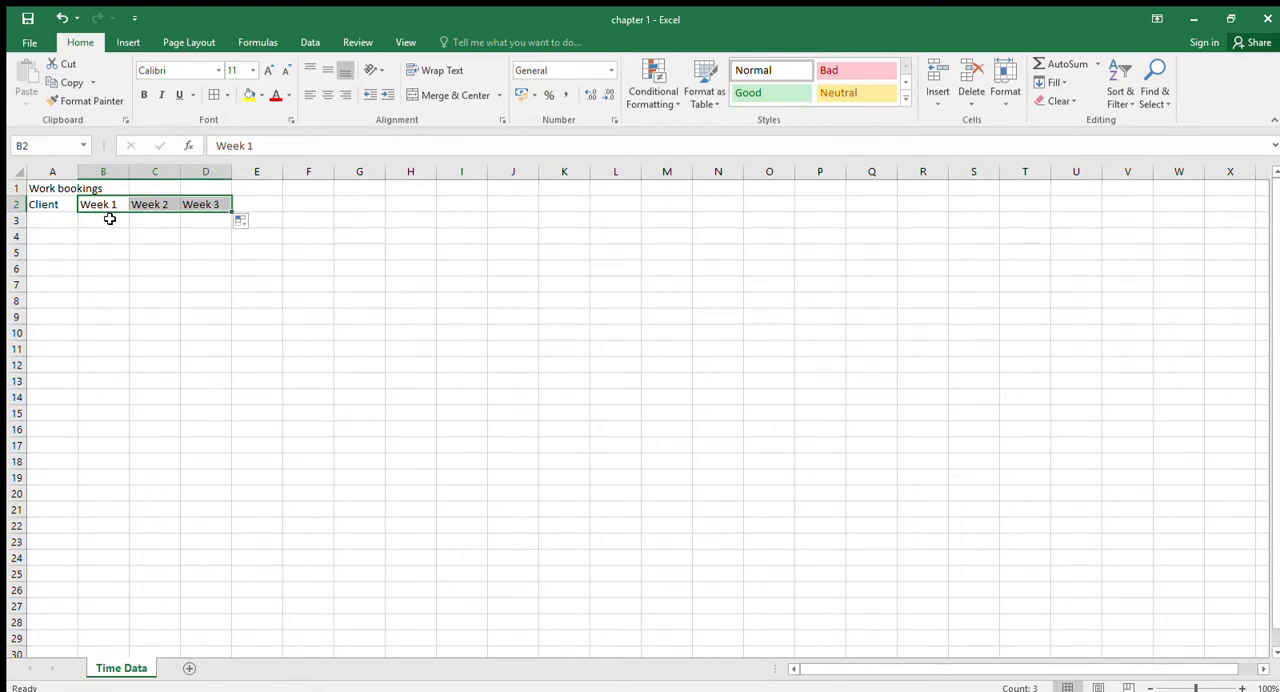
- Enter the client names "Smiths Ltd" in cell A3 and "Jones and Partenr" in cell A4
click(68, 220)
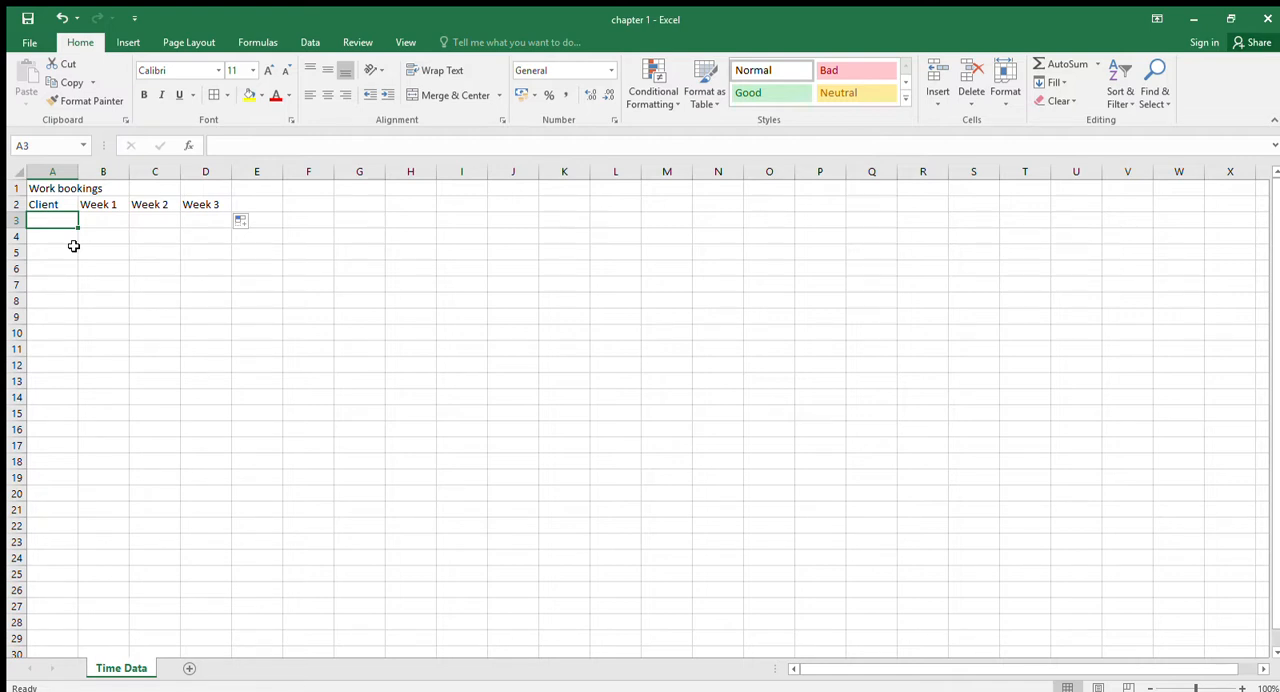
text(Smiths)
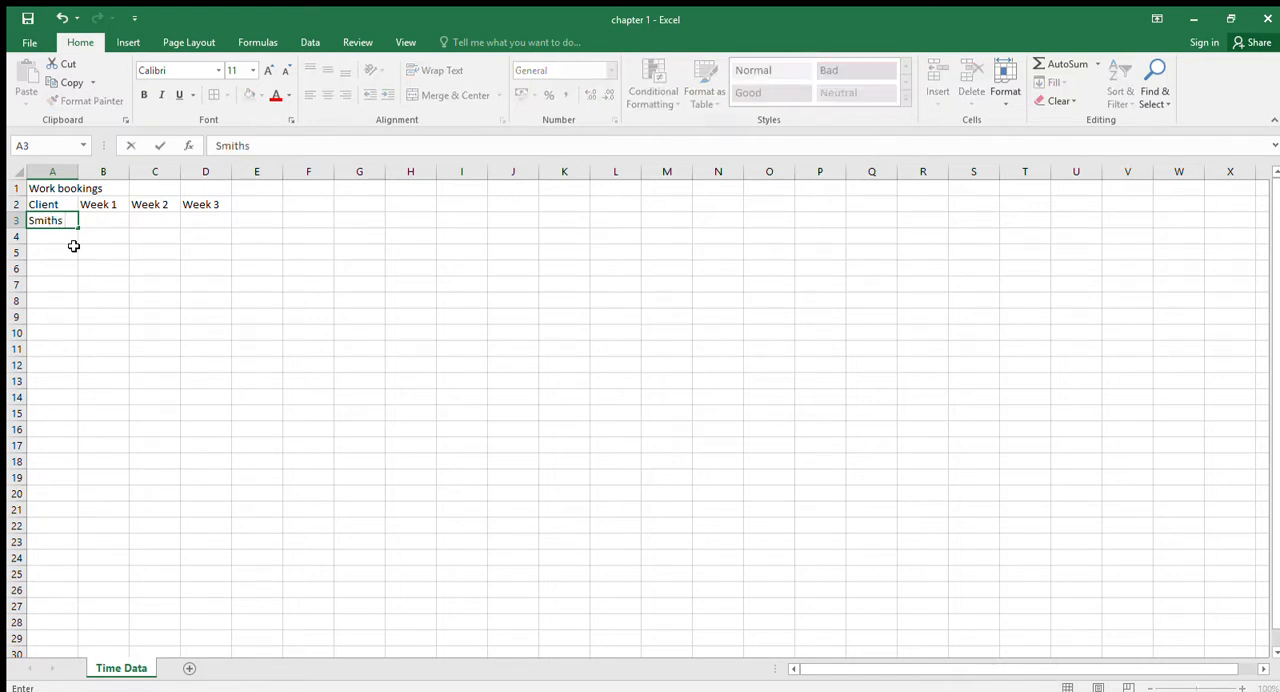
text( Lts)
key(BackSpace)
text(d)
key(Return)
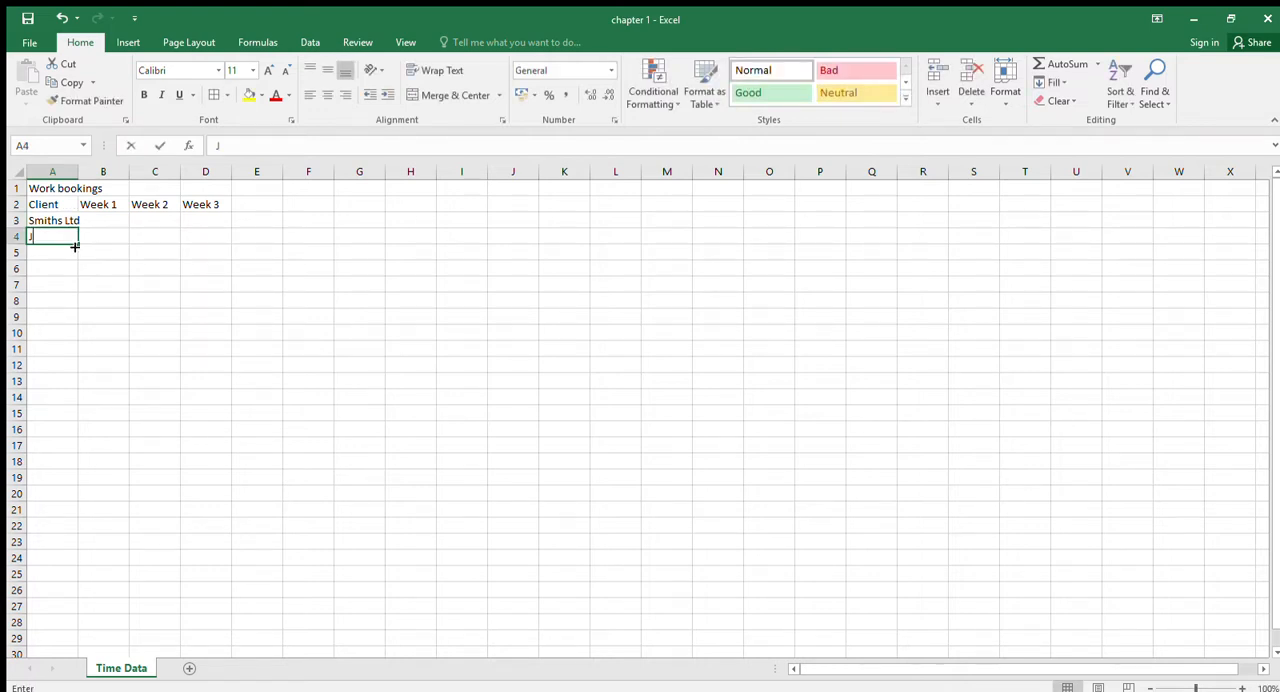
text(Jones and)
text(Partenr)
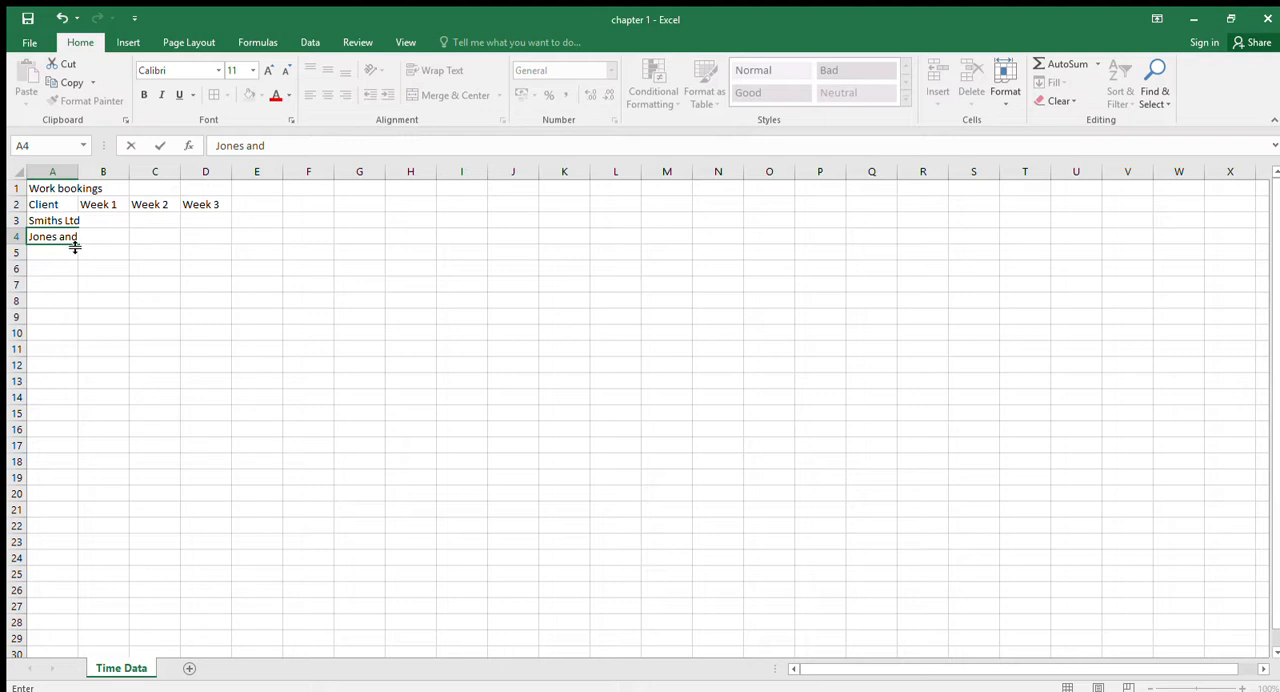
key(Return)
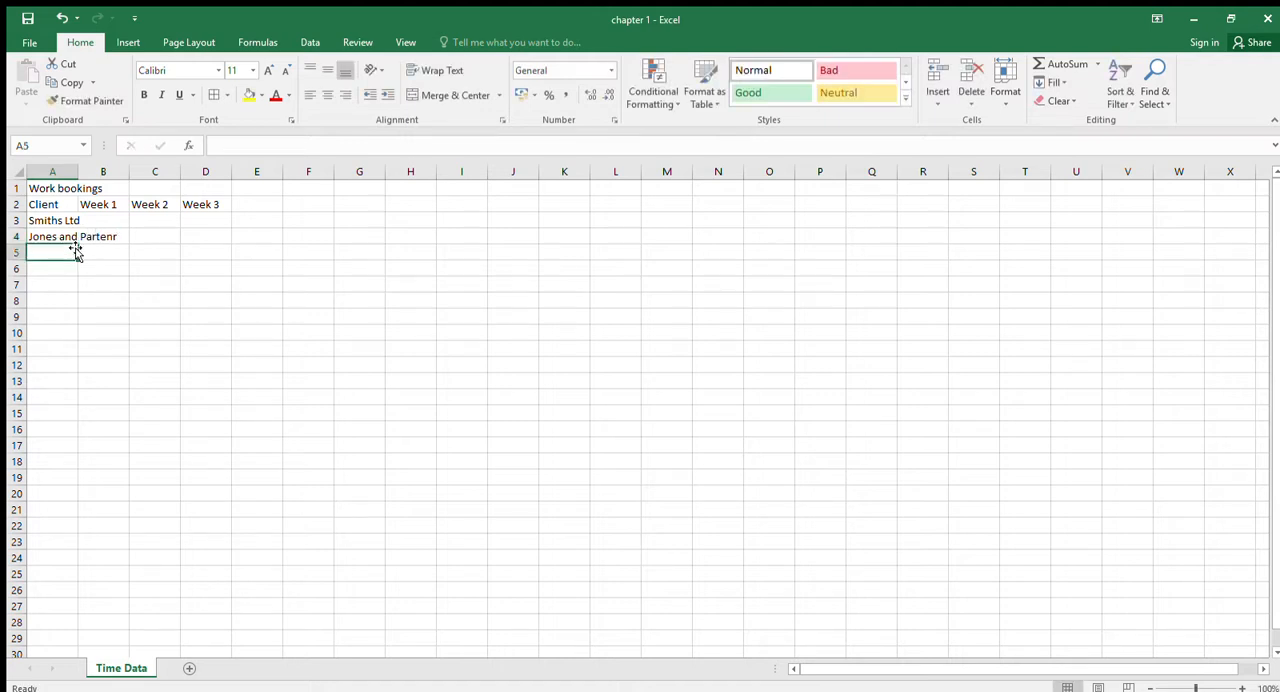
- Add the client names "Redwoods" in cell A5 and "Underhills" in cell A6
text(REdwoods)
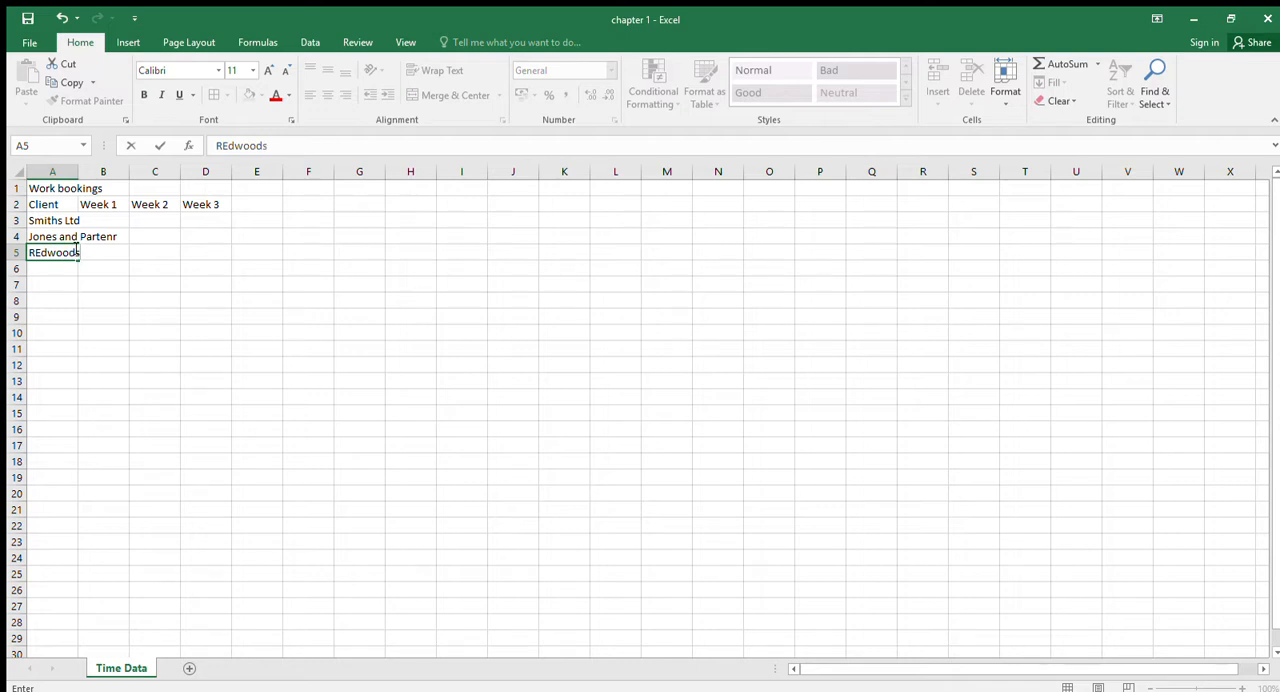
key(Return)
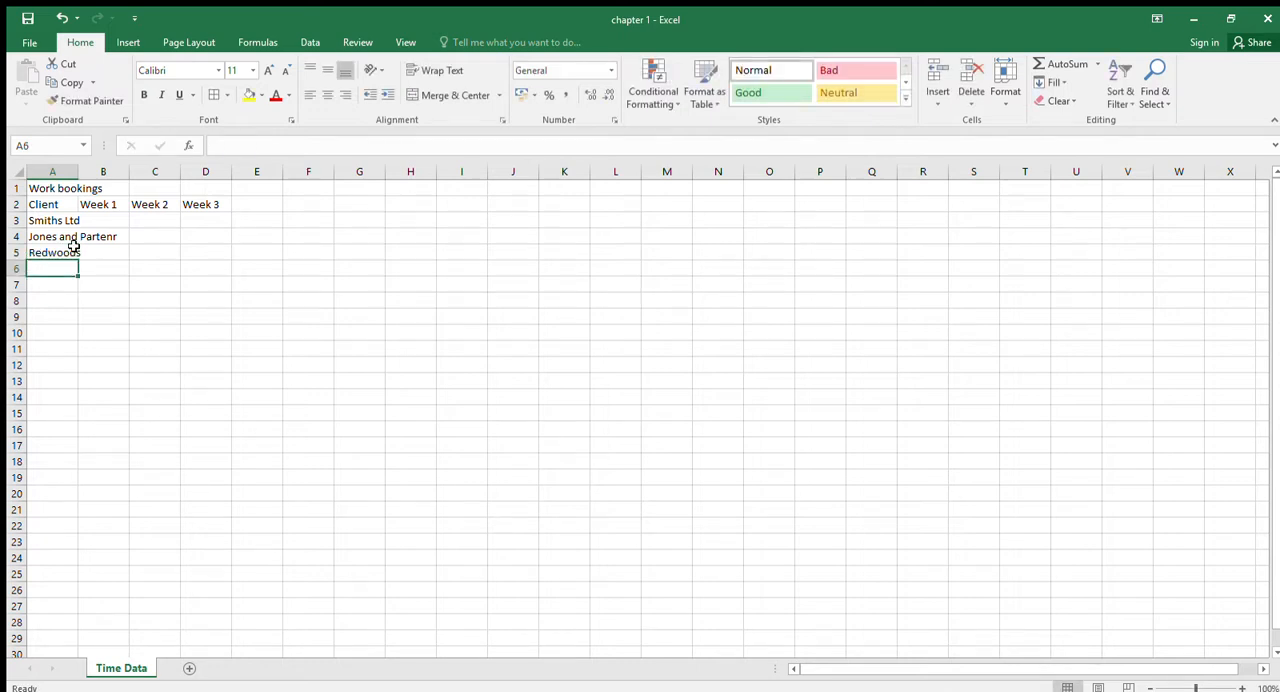
text(Underhi)
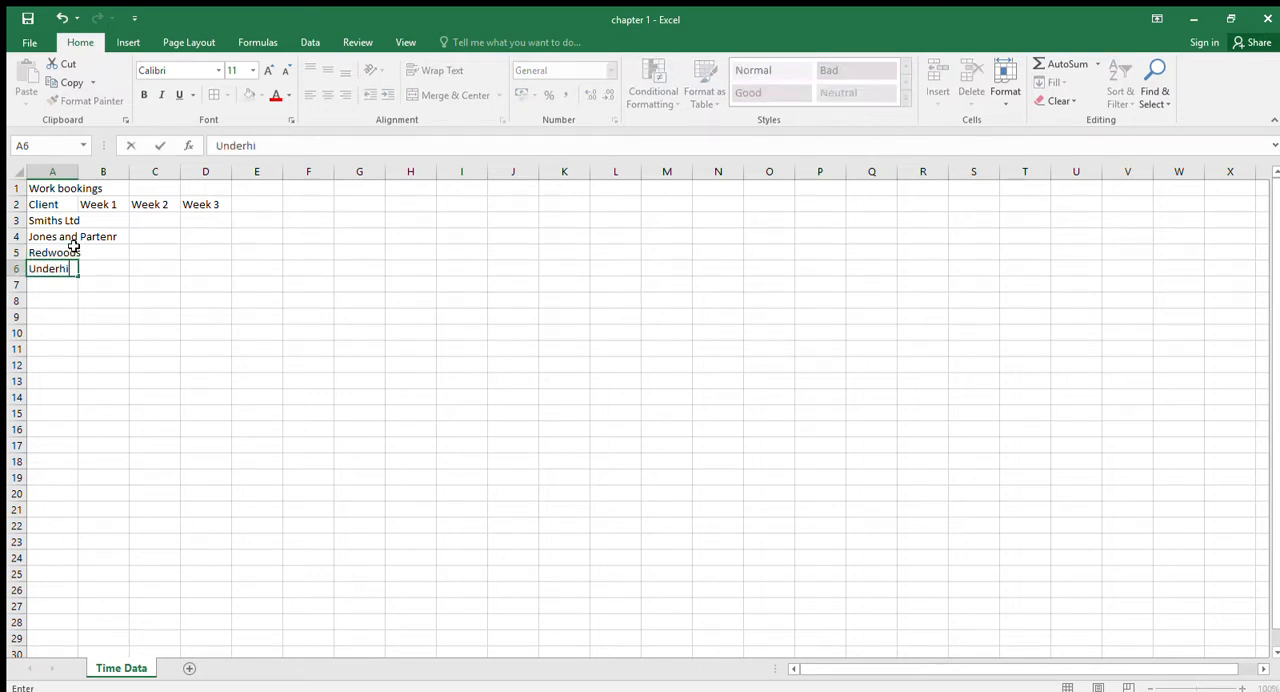
text(lls)
key(Return)
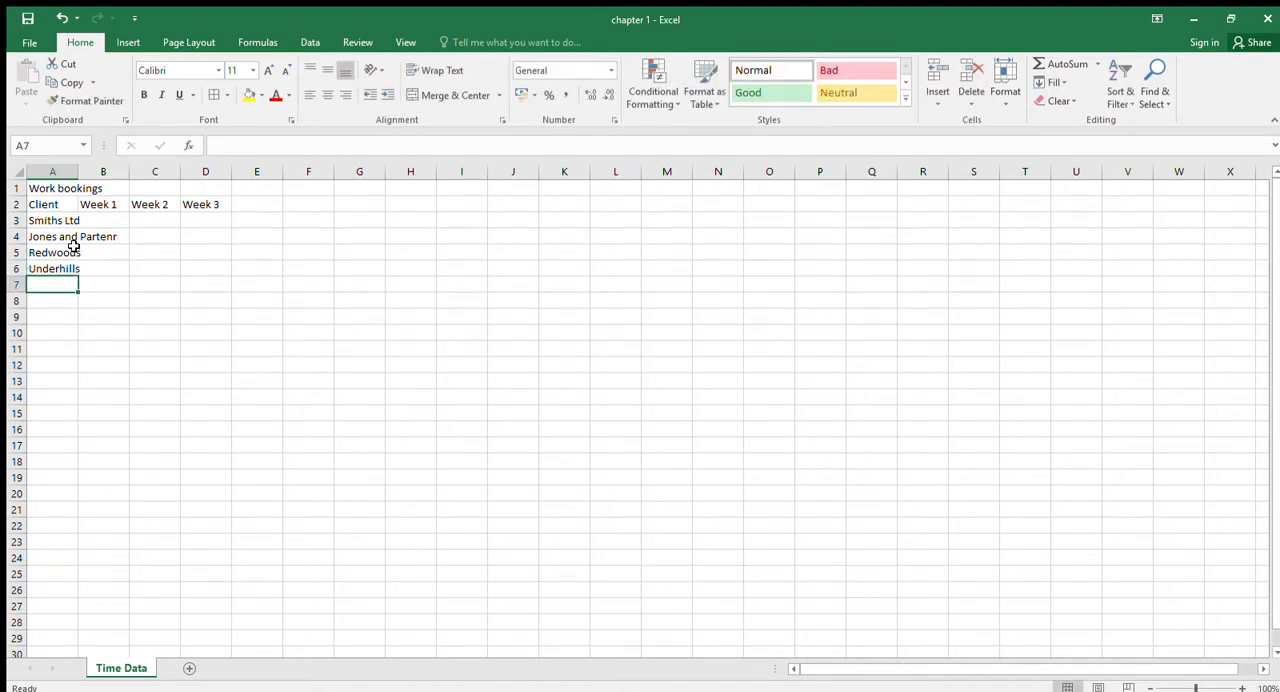
click(30, 42)
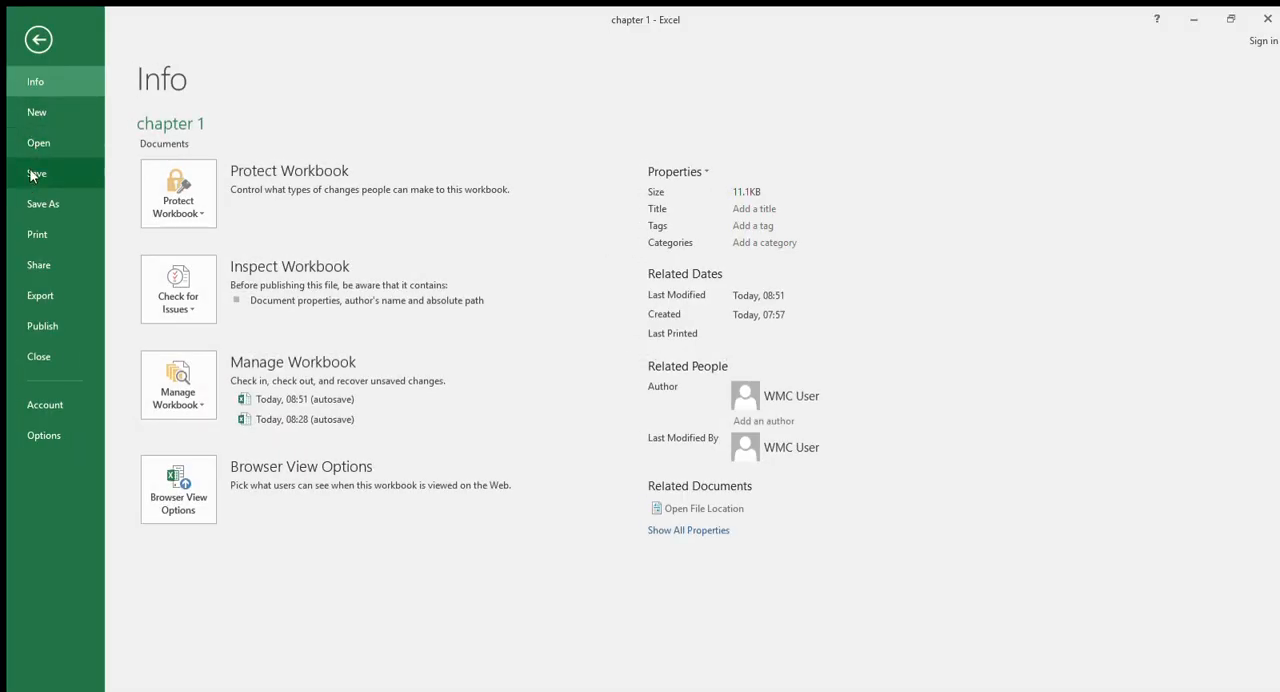
click(38, 40)
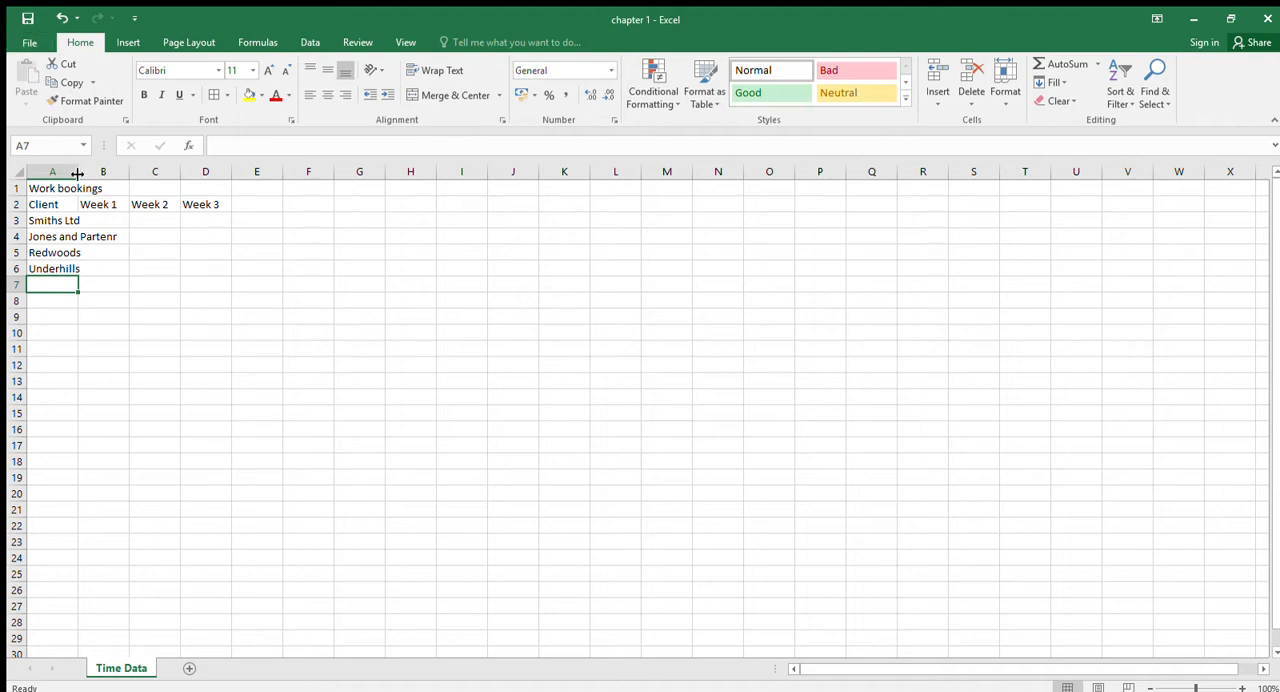
- Correct the misspelled client name in cell A4 to "Jones and Partners"
click(62, 237)
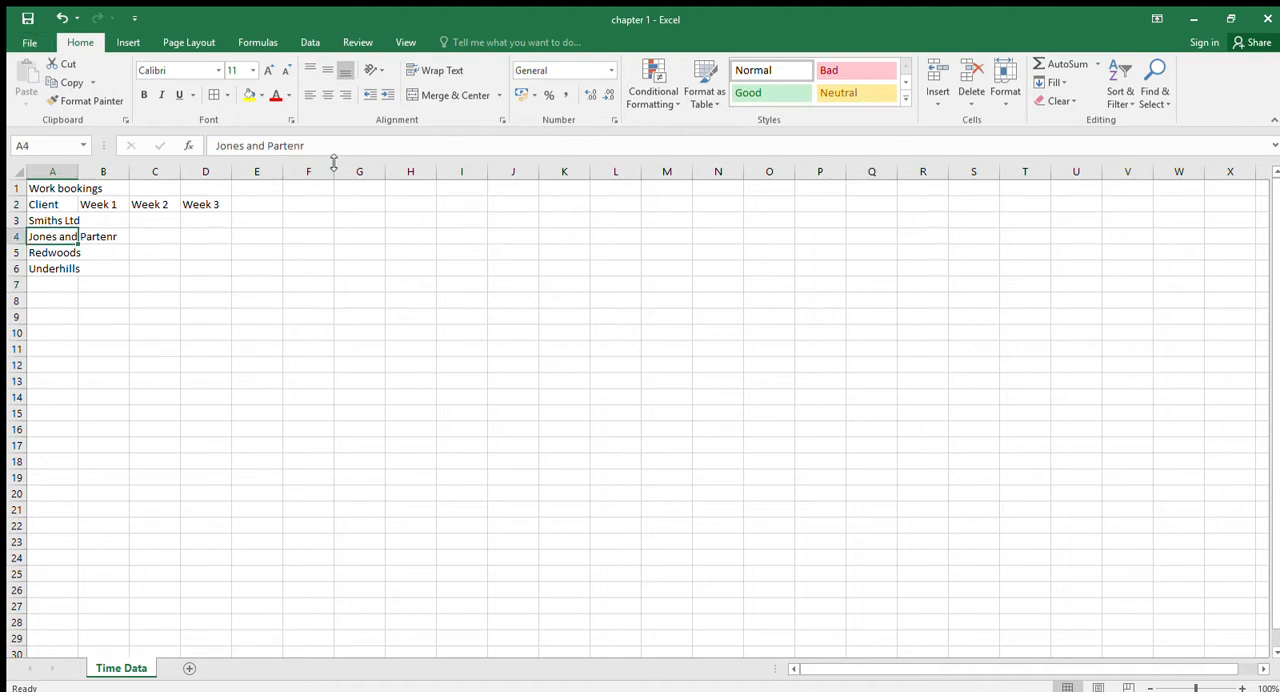
drag(295, 146, 309, 152)
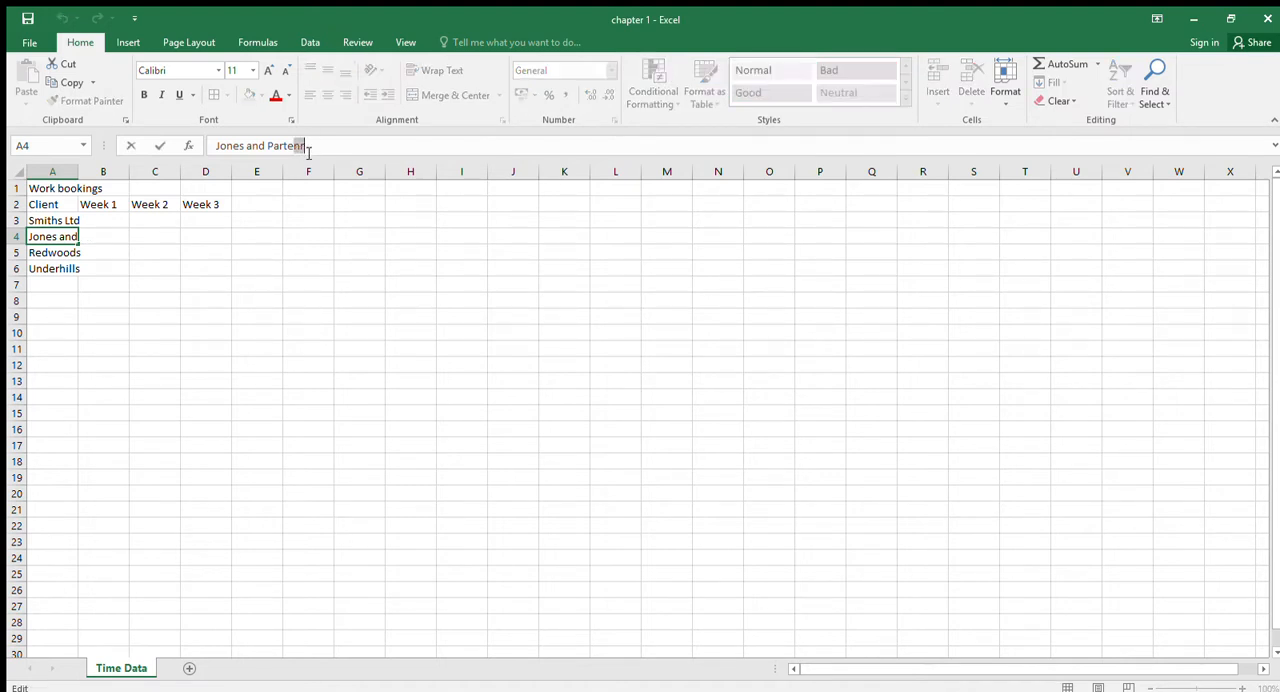
text(rns)
key(Return)
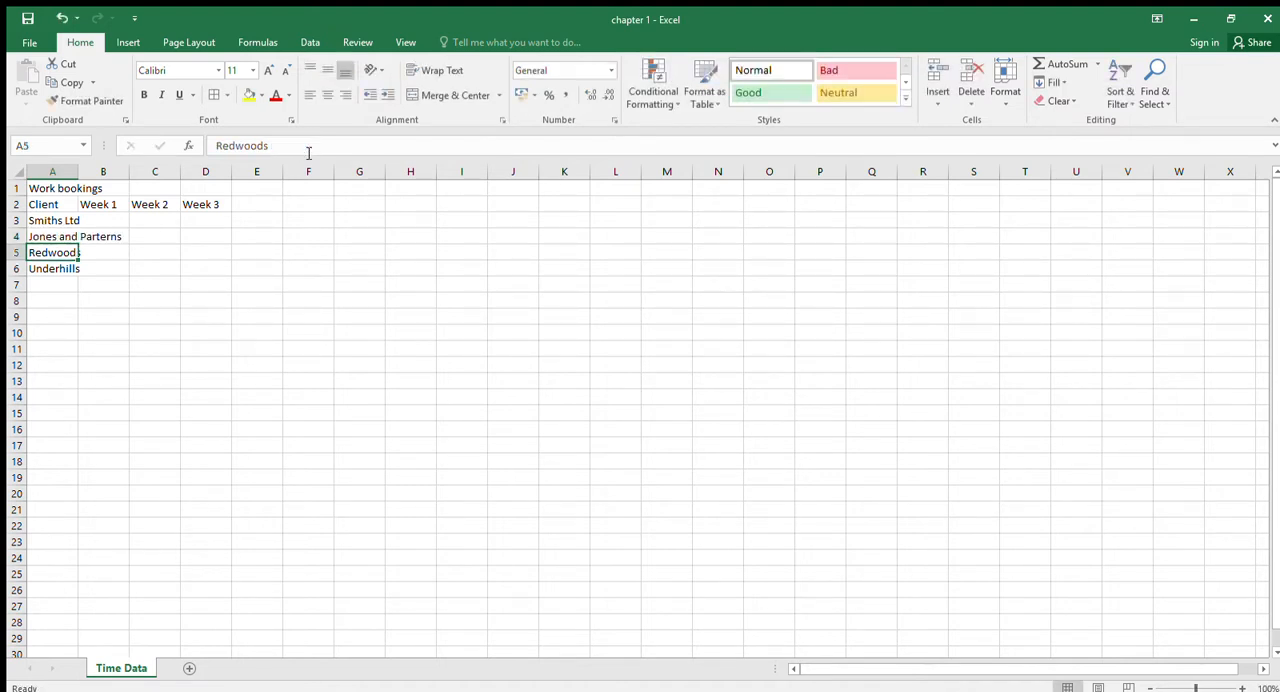
click(56, 236)
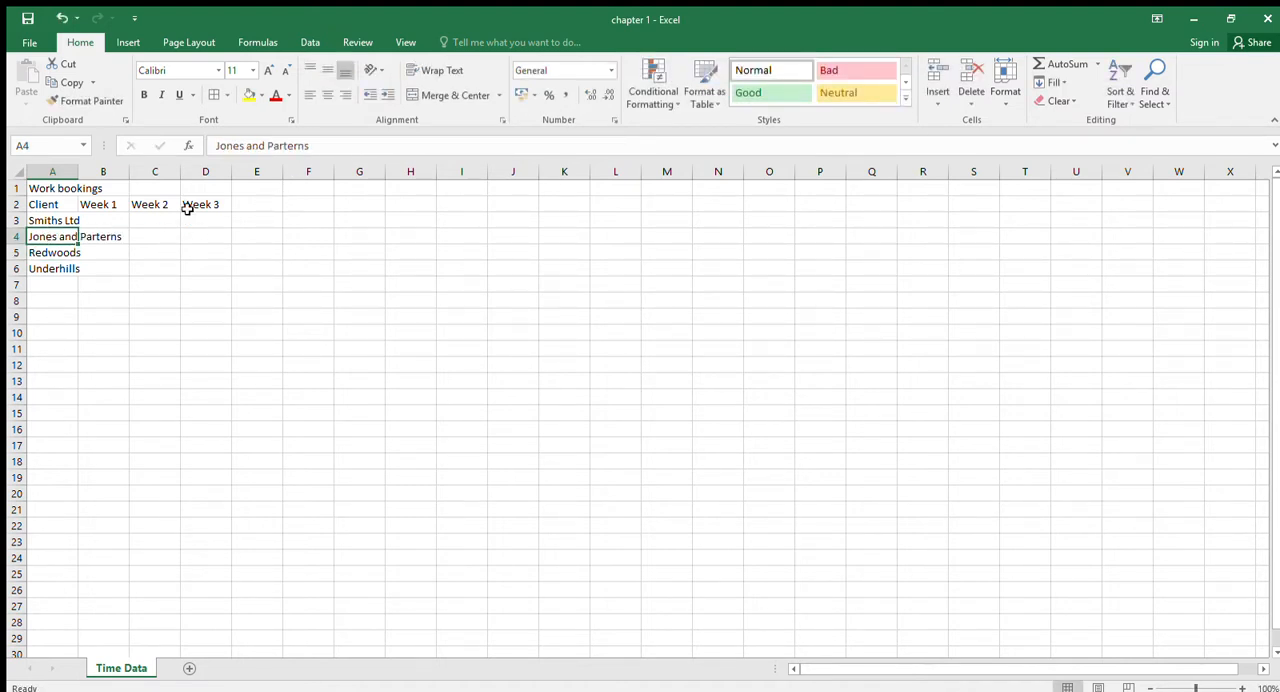
drag(287, 148, 323, 147)
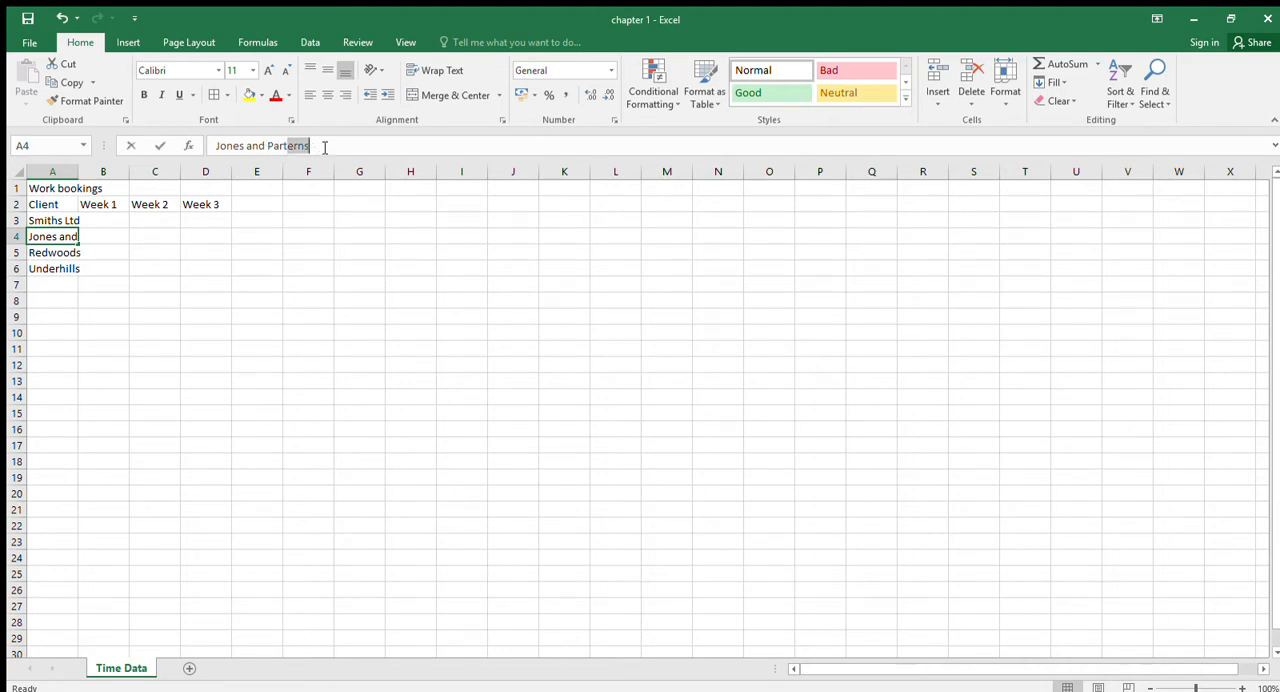
text(ners)
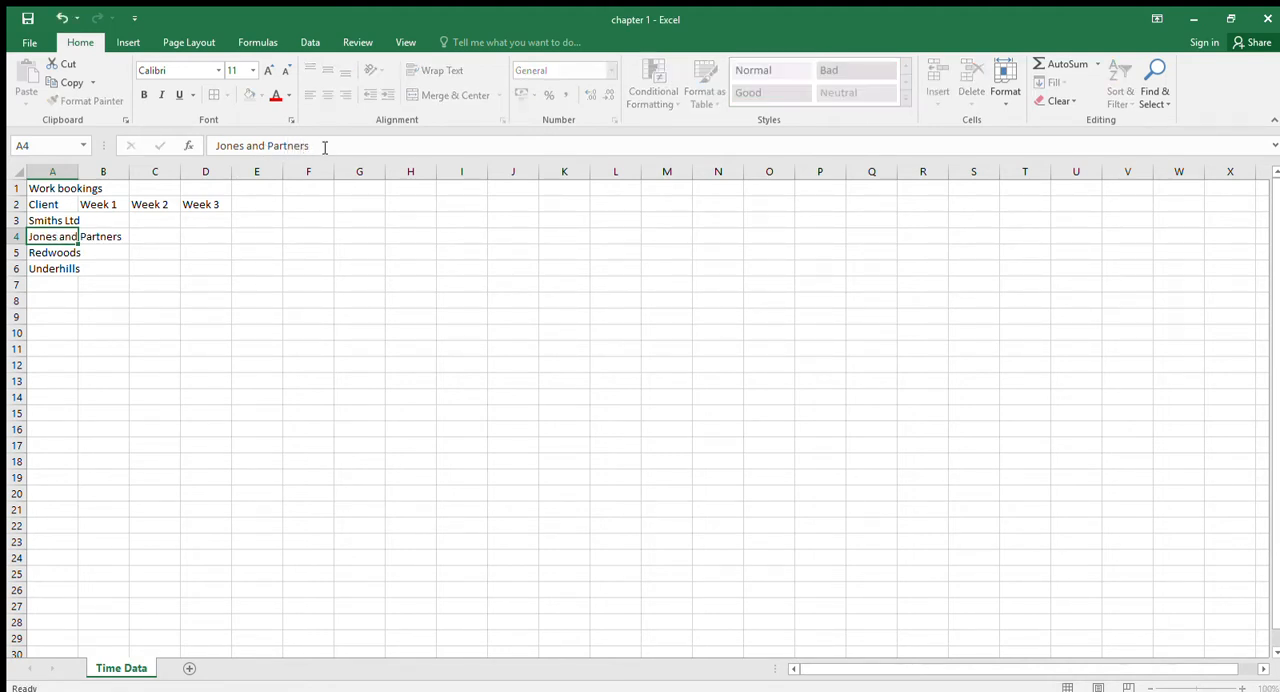
key(Return)
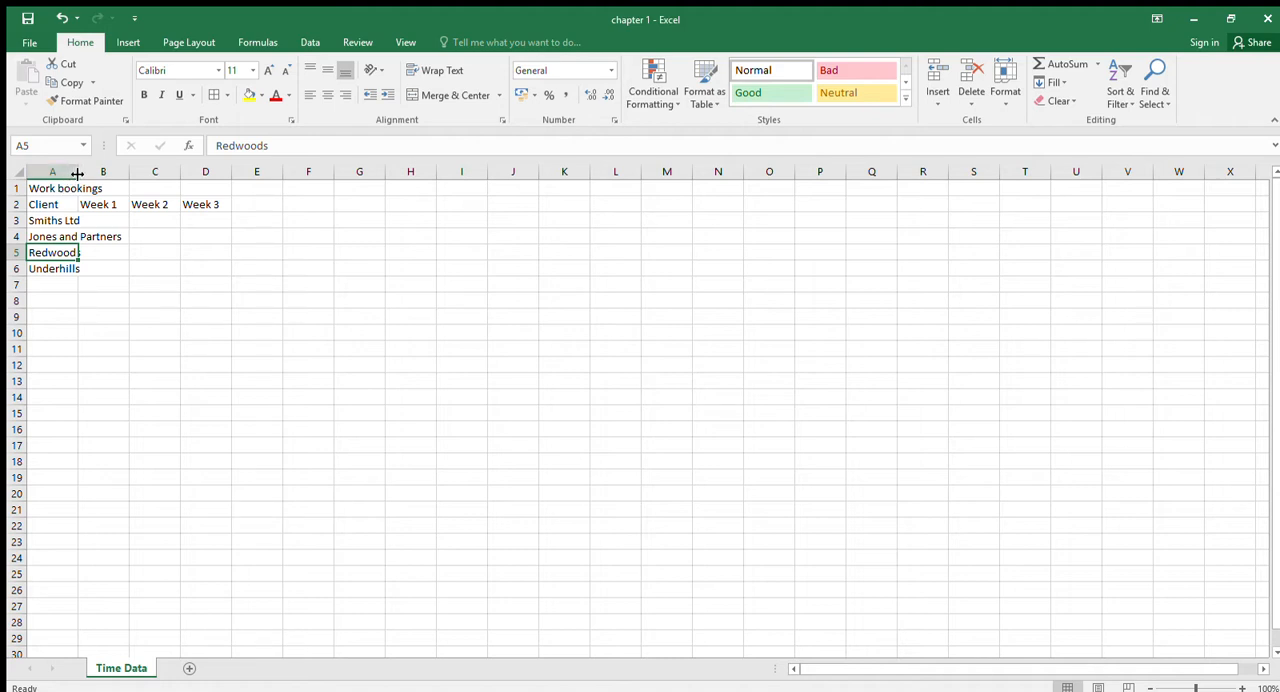
- Widen column A to fit the client names and insert a blank row between the title and the heading row
drag(78, 174, 131, 180)
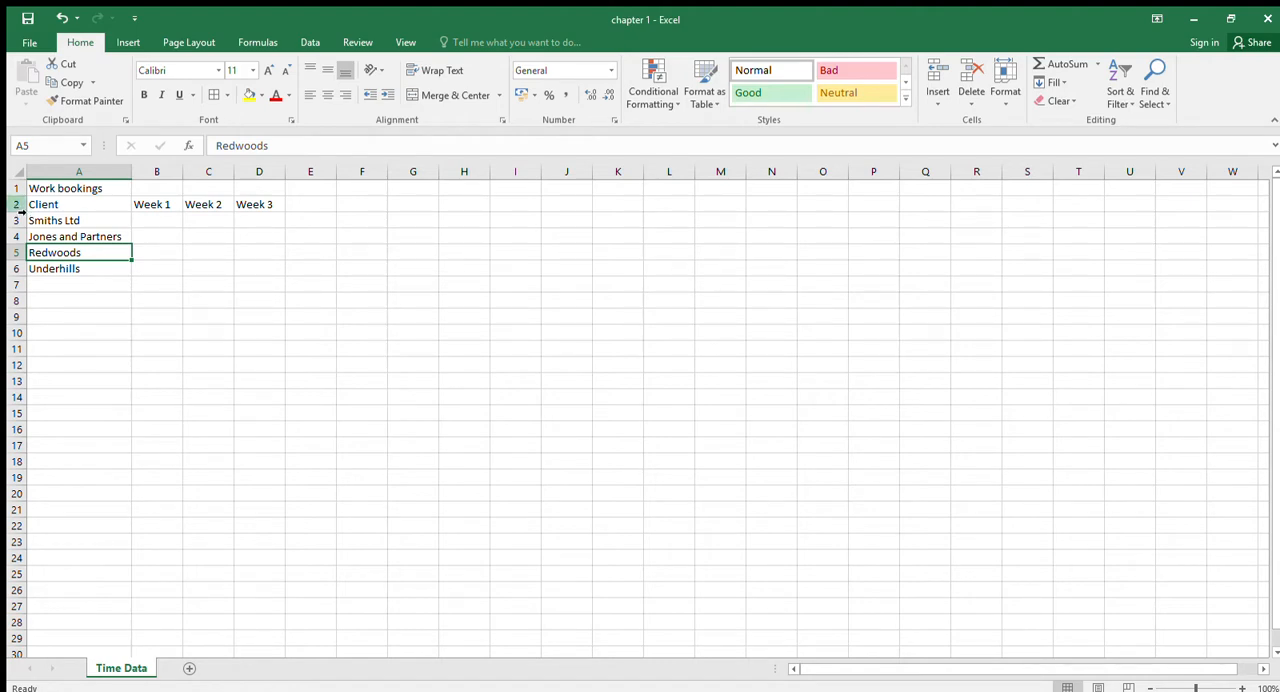
click(14, 204)
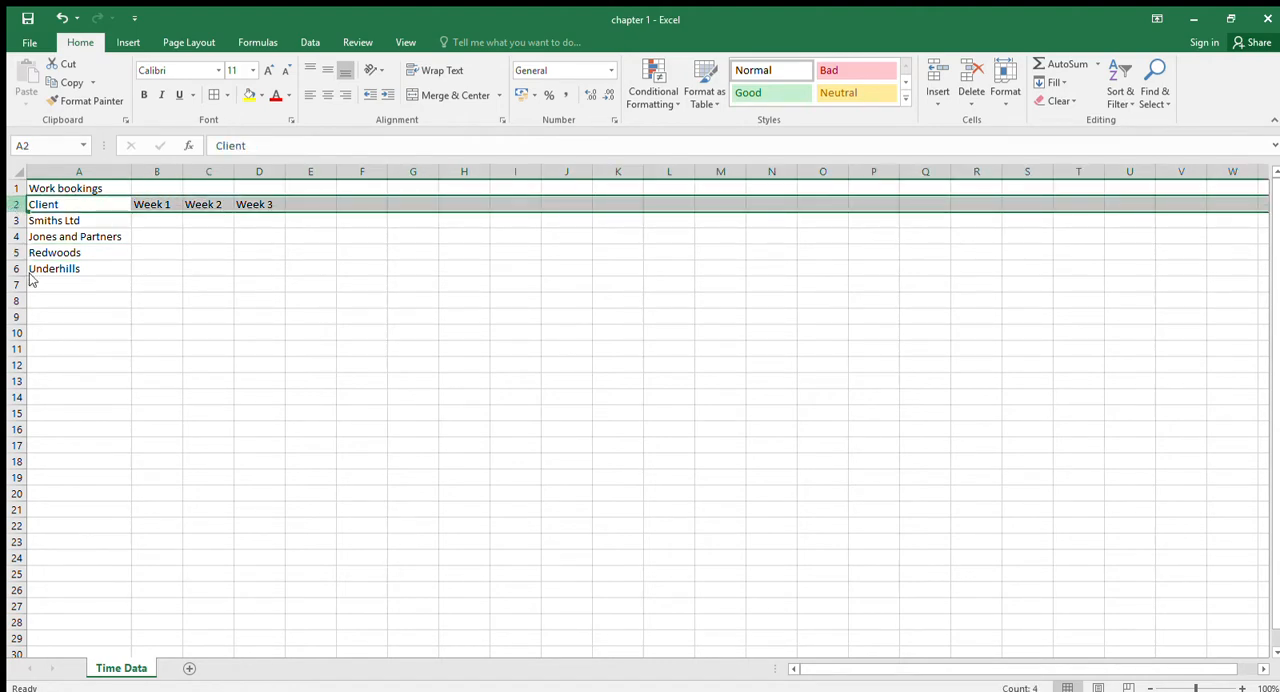
key(ctrl+shift+plus)
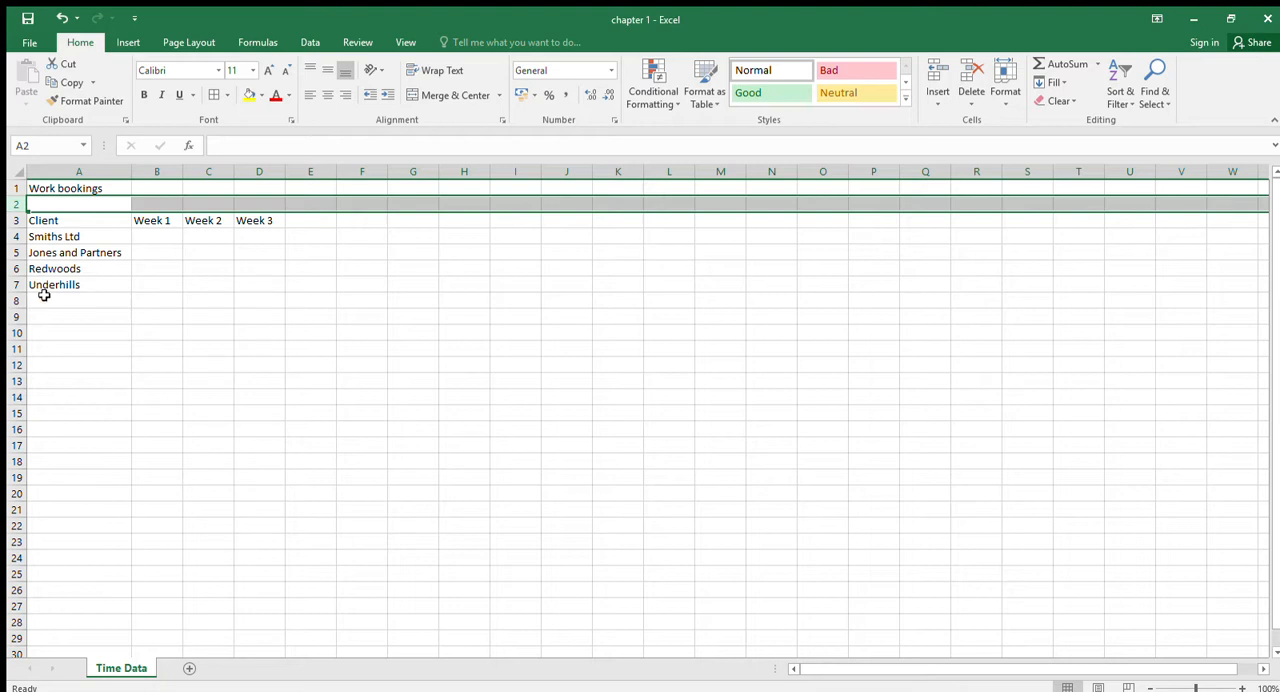
- Enter 15 for Smiths Ltd under Week 1 in cell B4 and copy it to Week 2 and Week 3
click(146, 239)
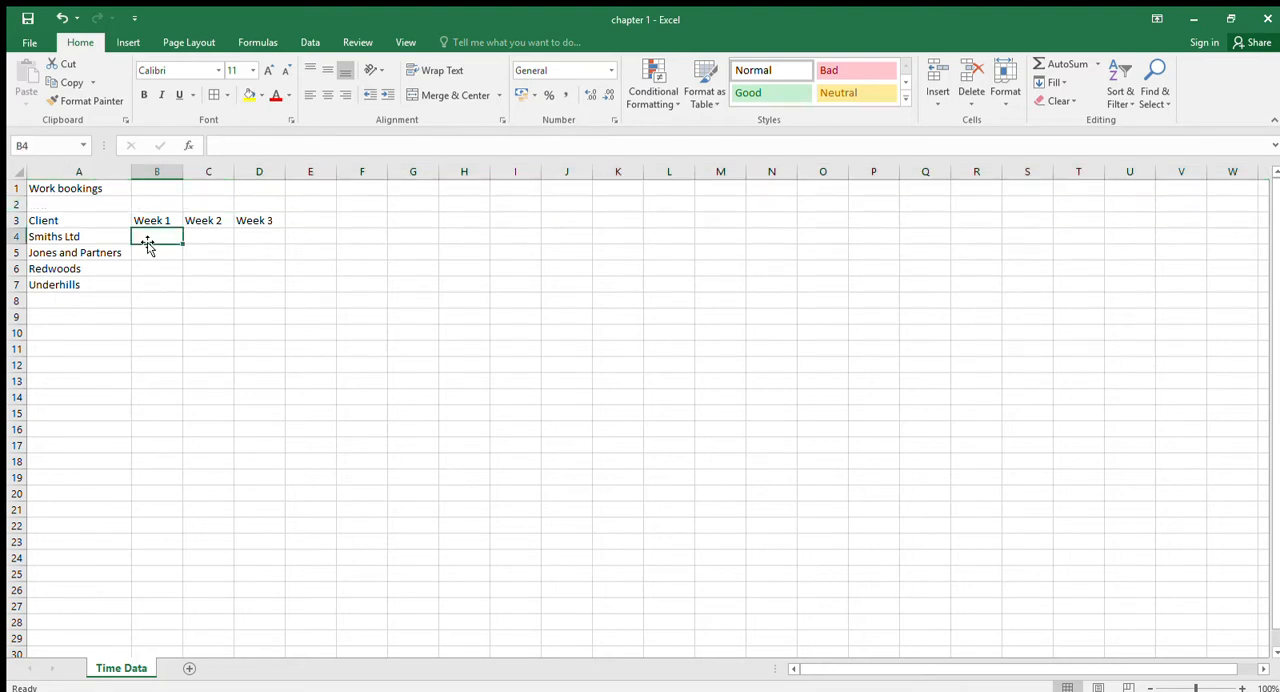
text(15)
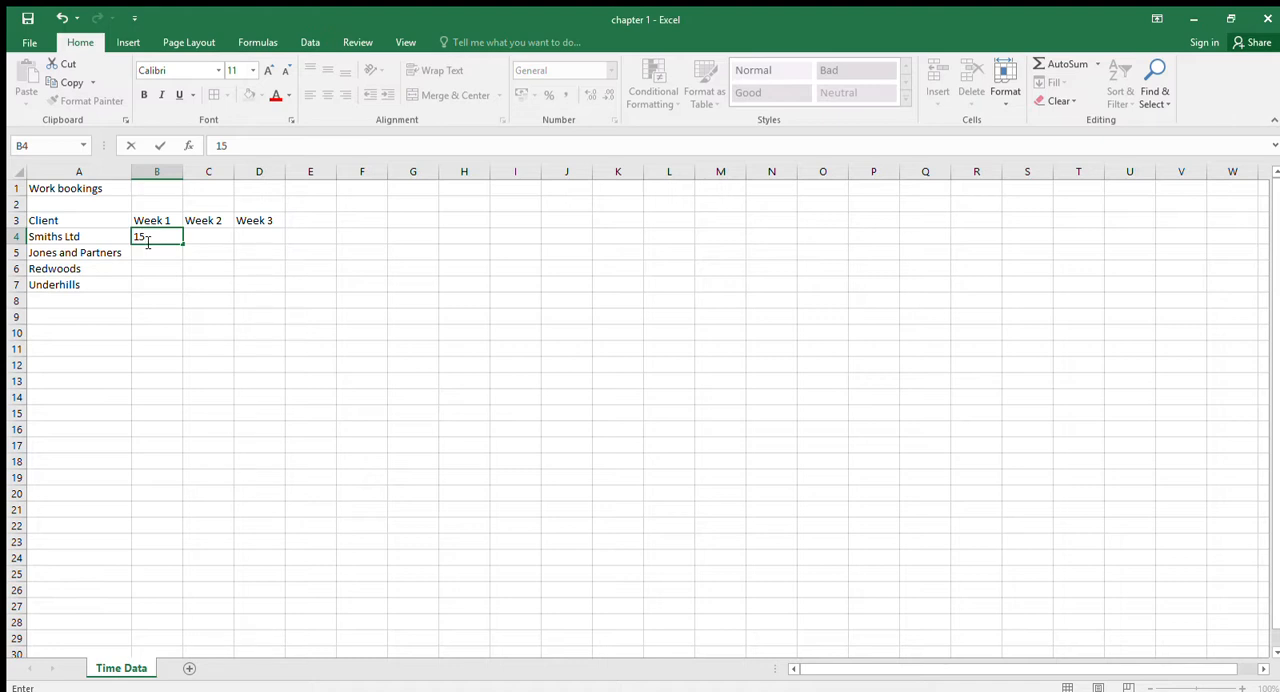
key(Return)
click(160, 239)
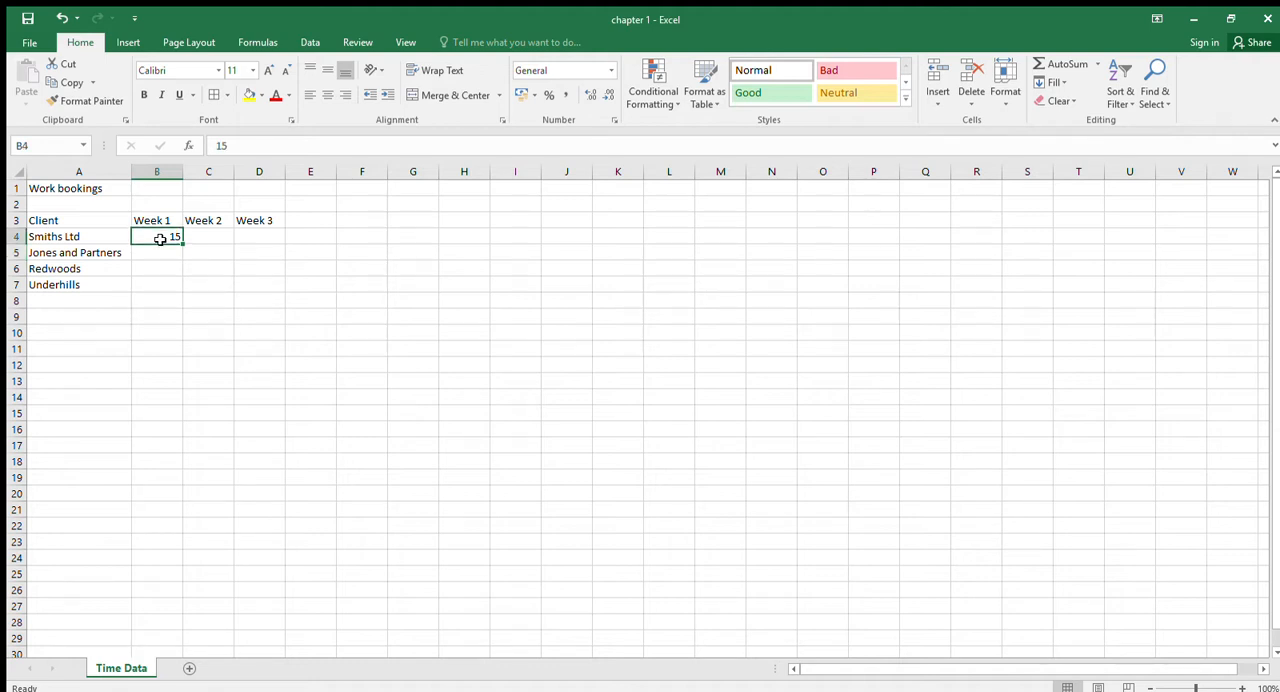
key(ctrl+c)
key(Right)
key(shift+Right)
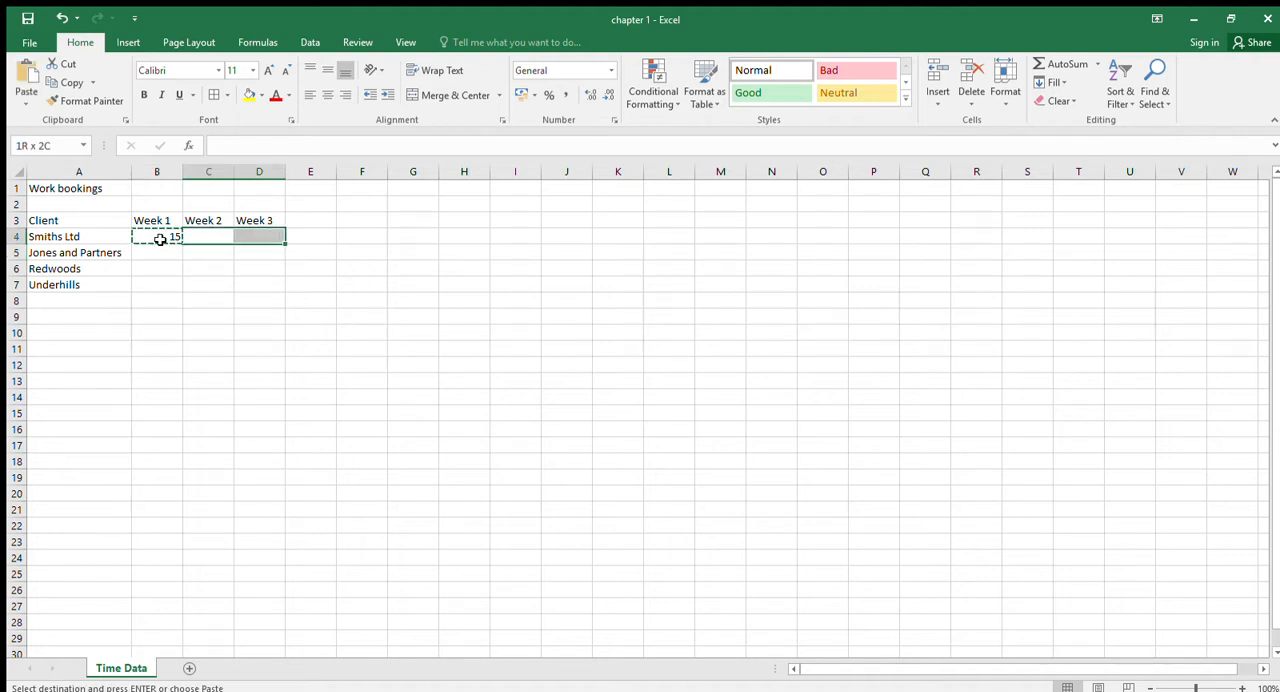
key(ctrl+v)
- Enter the Jones and Partners bookings in row 5: 12 for Week 1, 8 for Week 2 and 10 for Week 3
key(Down)
key(Left)
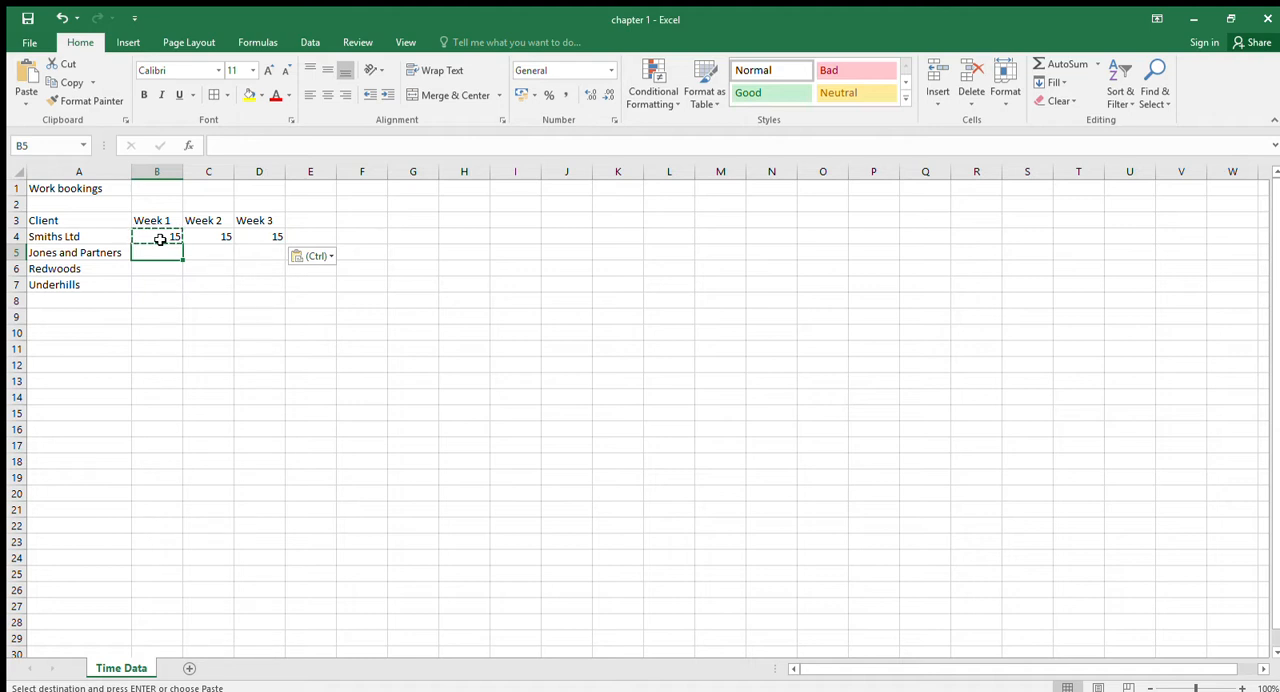
key(Down)
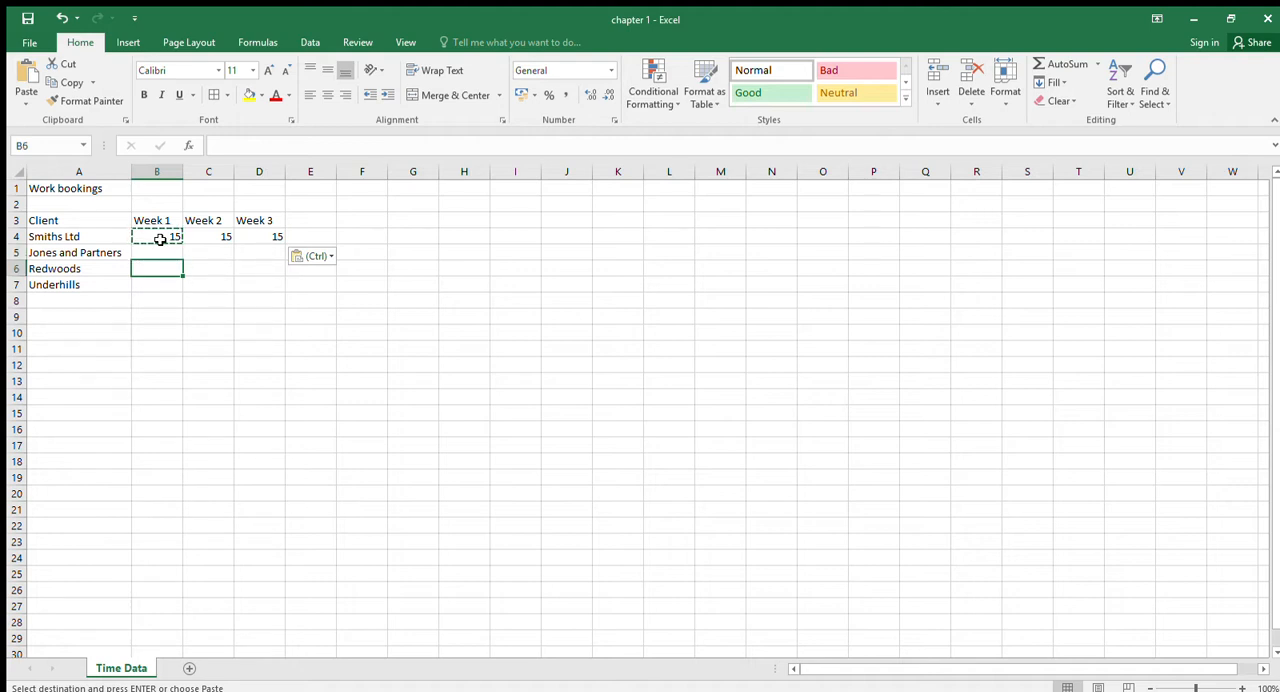
key(Up)
text(12)
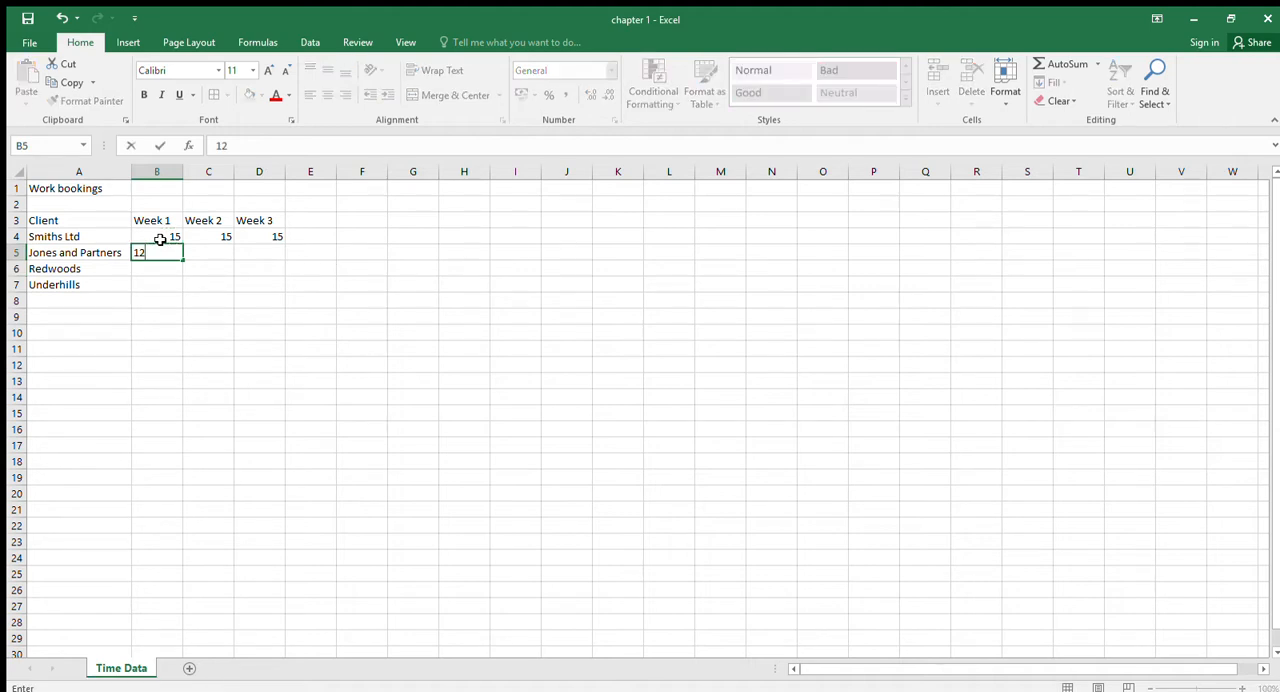
key(Tab)
text(8)
key(Tab)
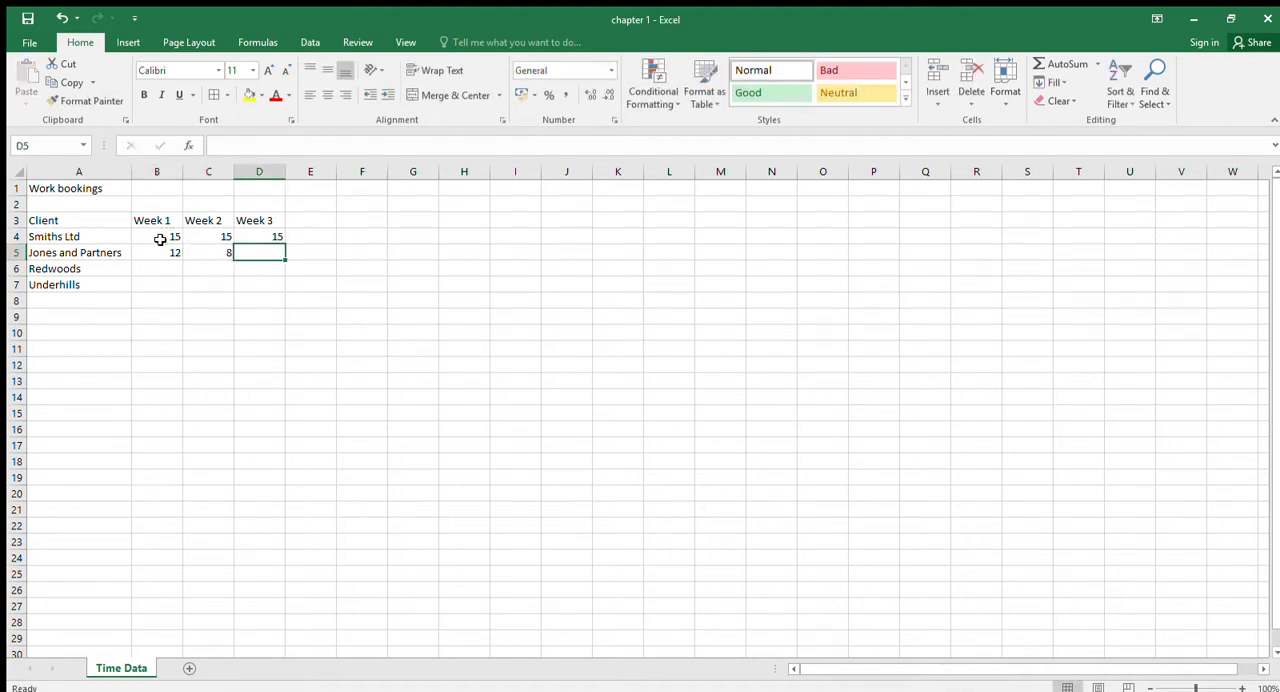
text(10)
key(Return)
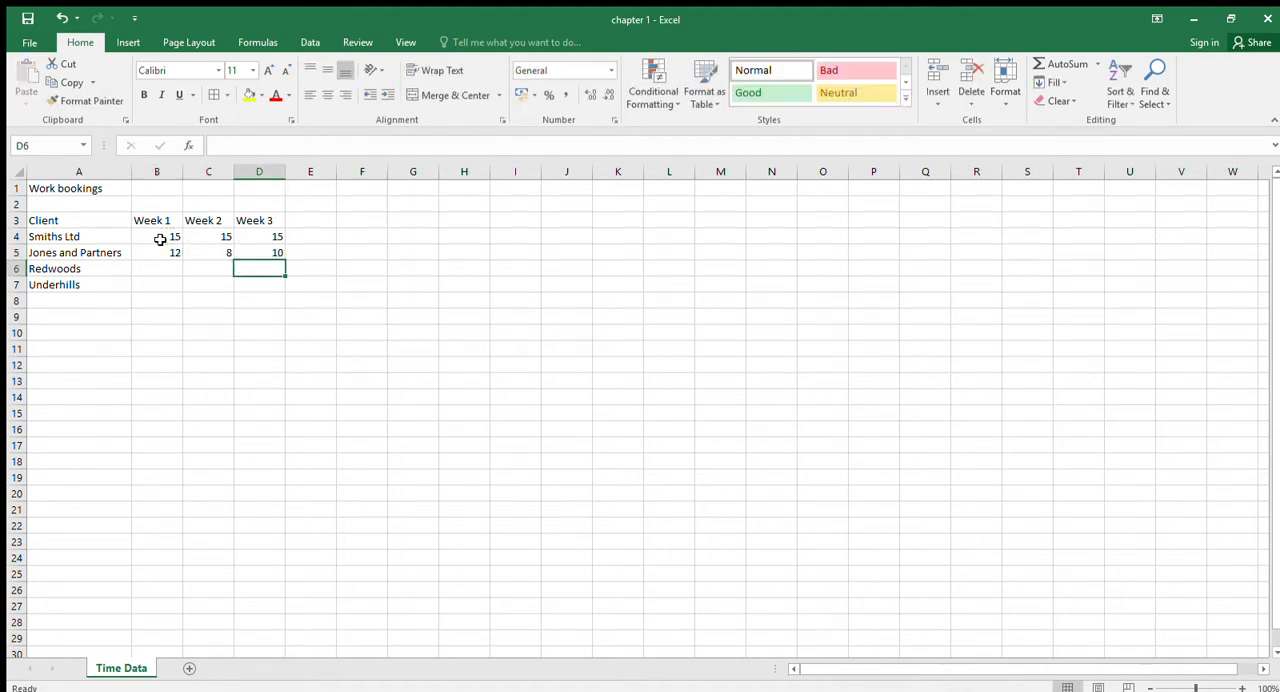
- Enter 13, 20 and 11 for Redwoods in cells B6:D6 and fill the same values down to the Underhills row
key(Left)
key(Left)
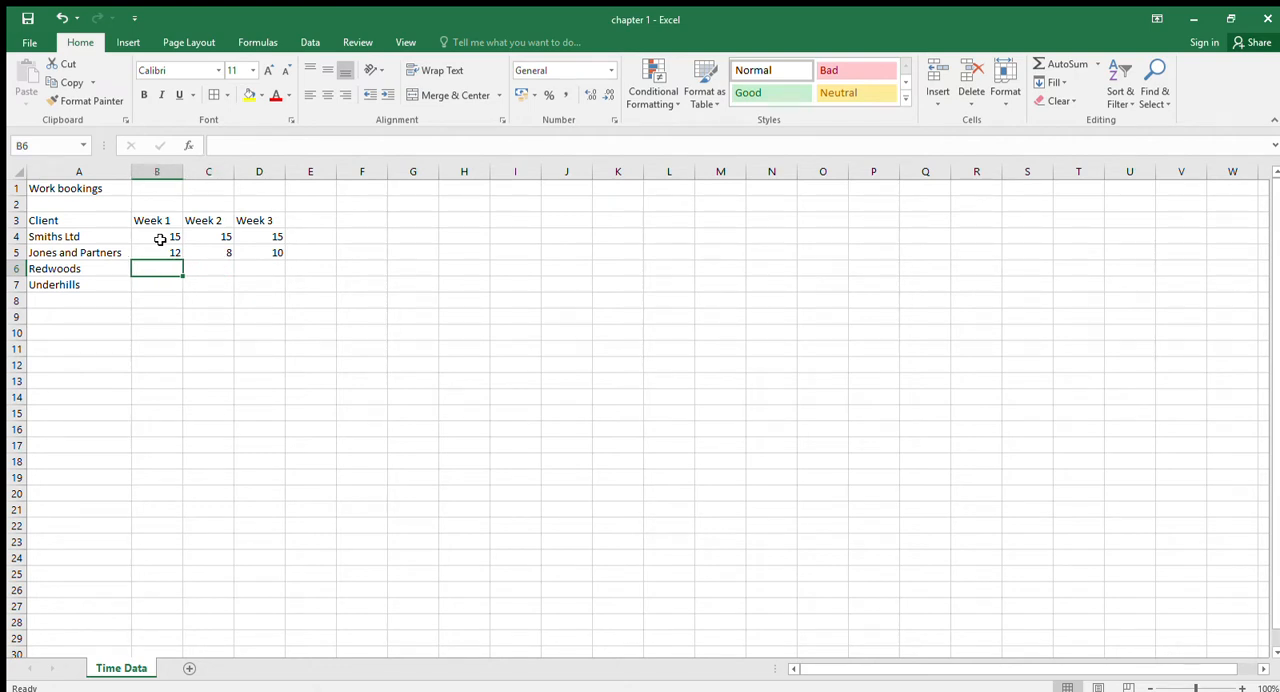
text(13)
key(Right)
text(20)
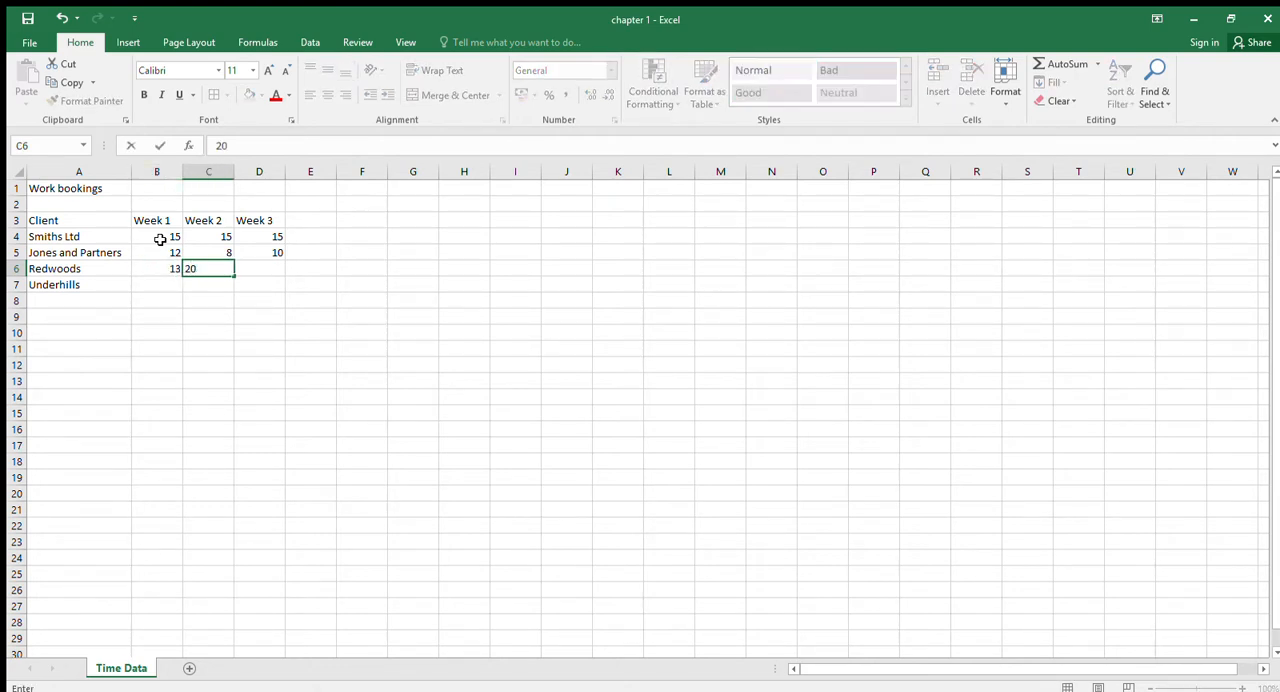
key(Right)
text(11)
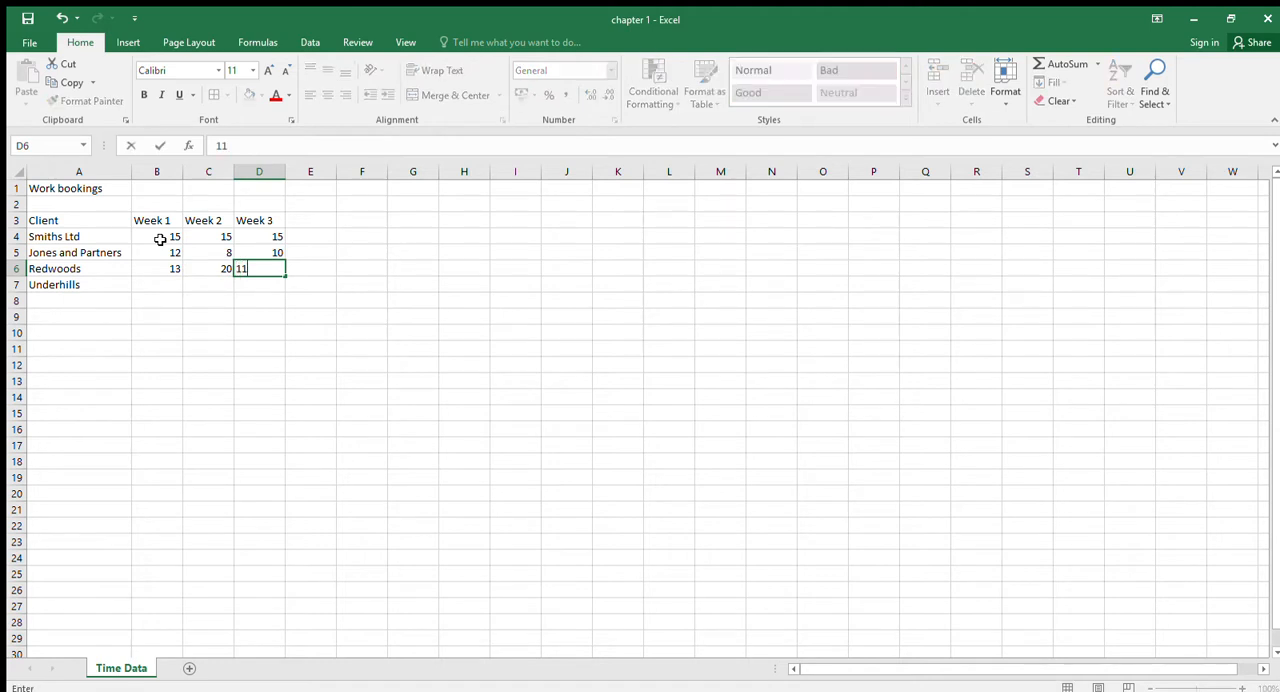
key(Return)
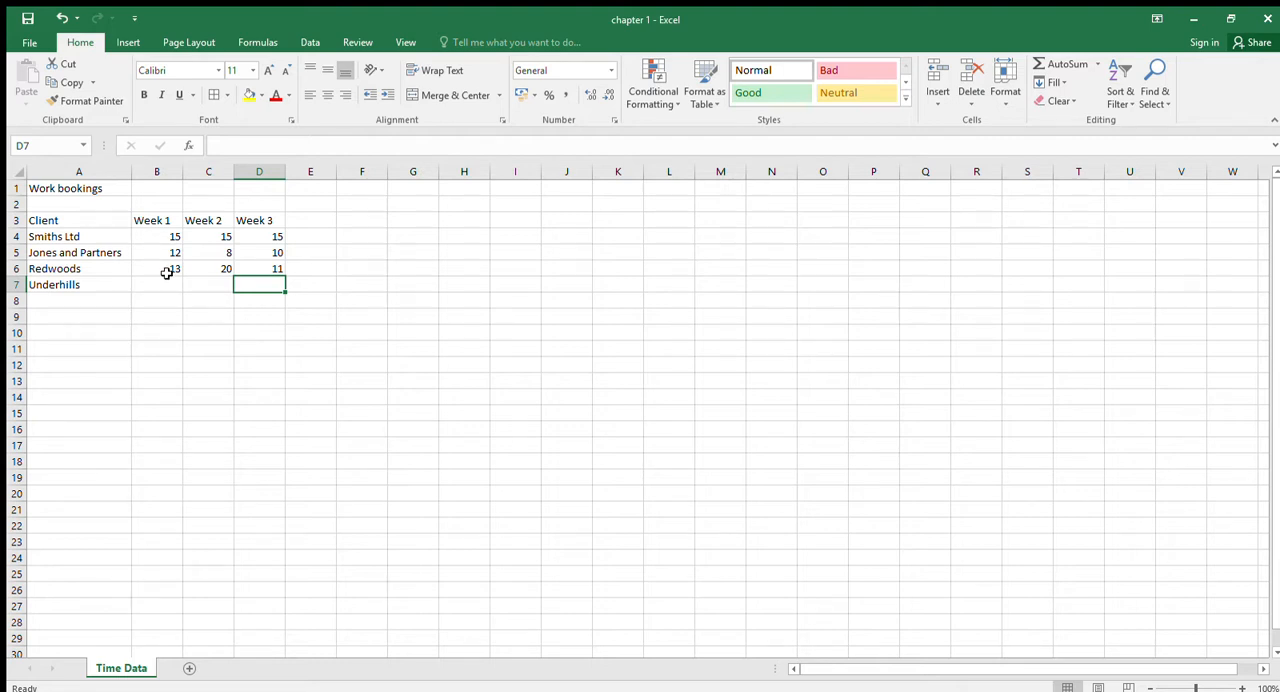
drag(167, 272, 285, 292)
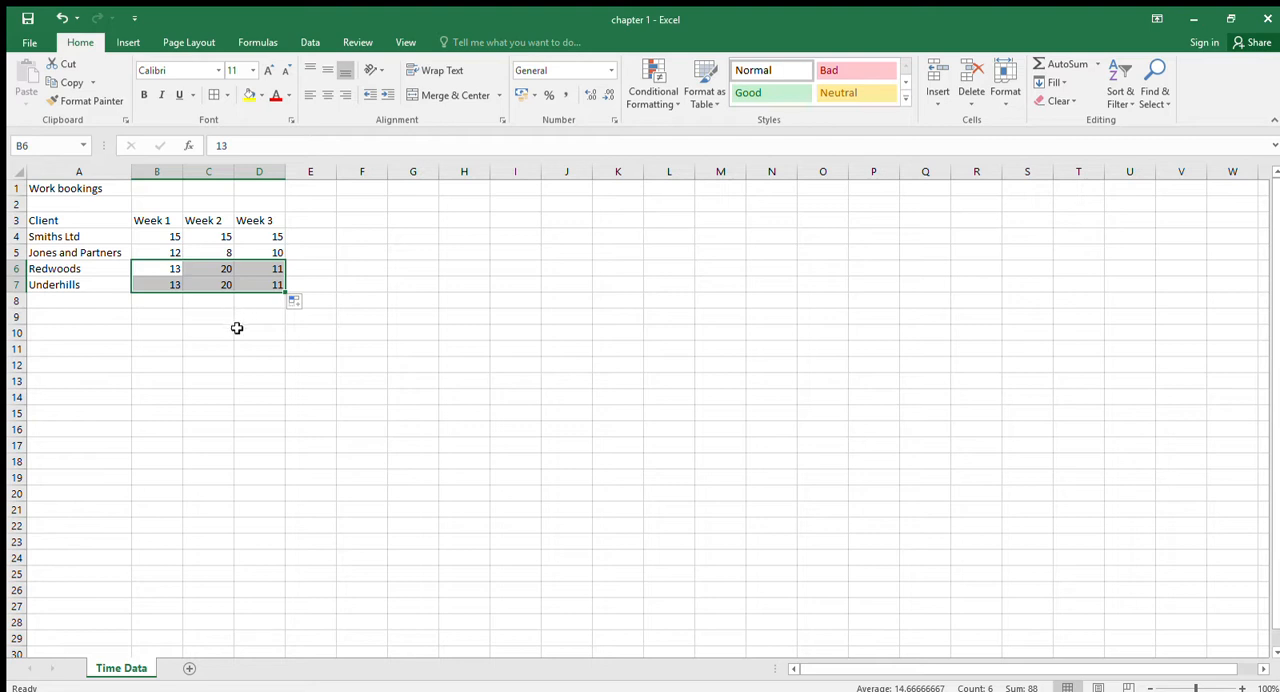
- Label cell A9 "Totals" and total the Week 1 column in cell B9 with AutoSum over B4:B8
click(68, 318)
text(T)
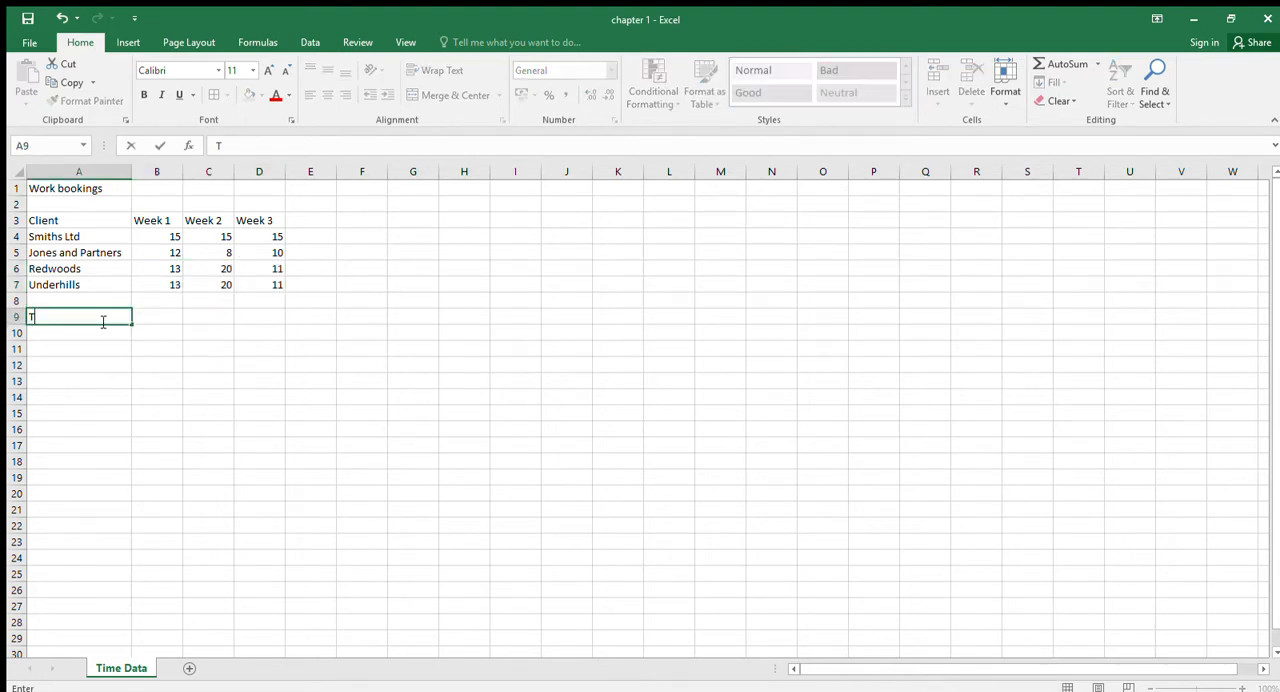
text(otals)
key(Return)
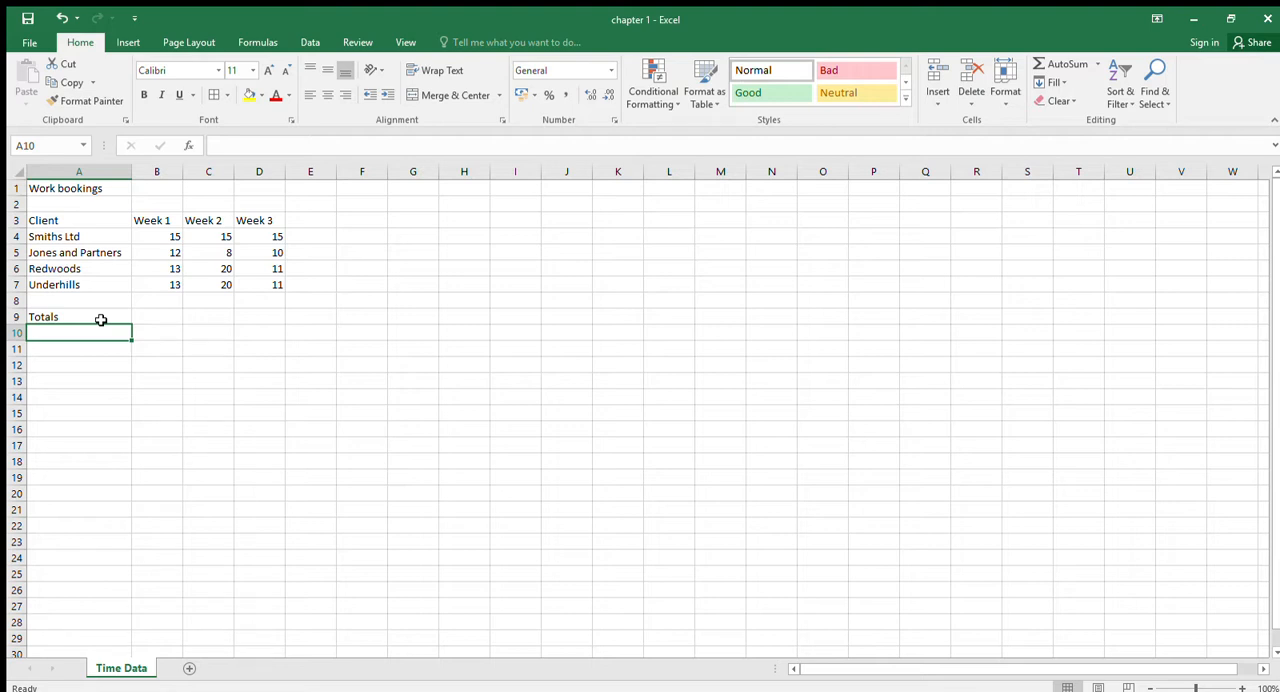
click(150, 318)
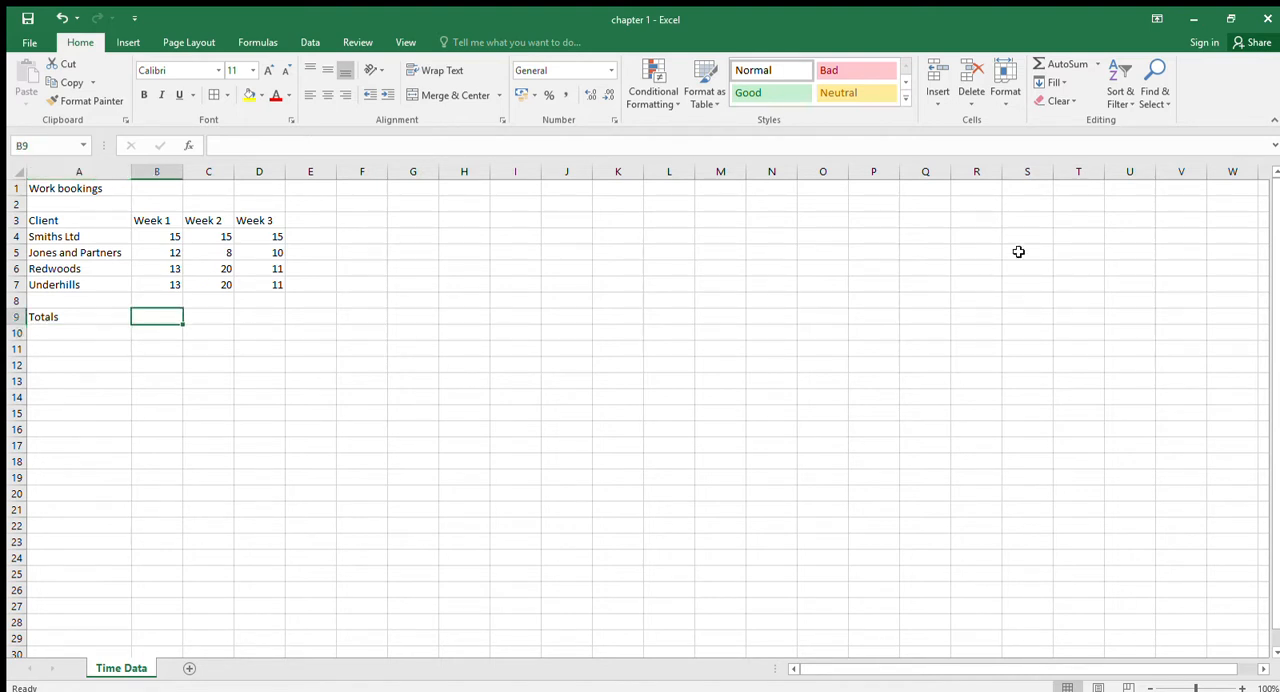
click(1052, 62)
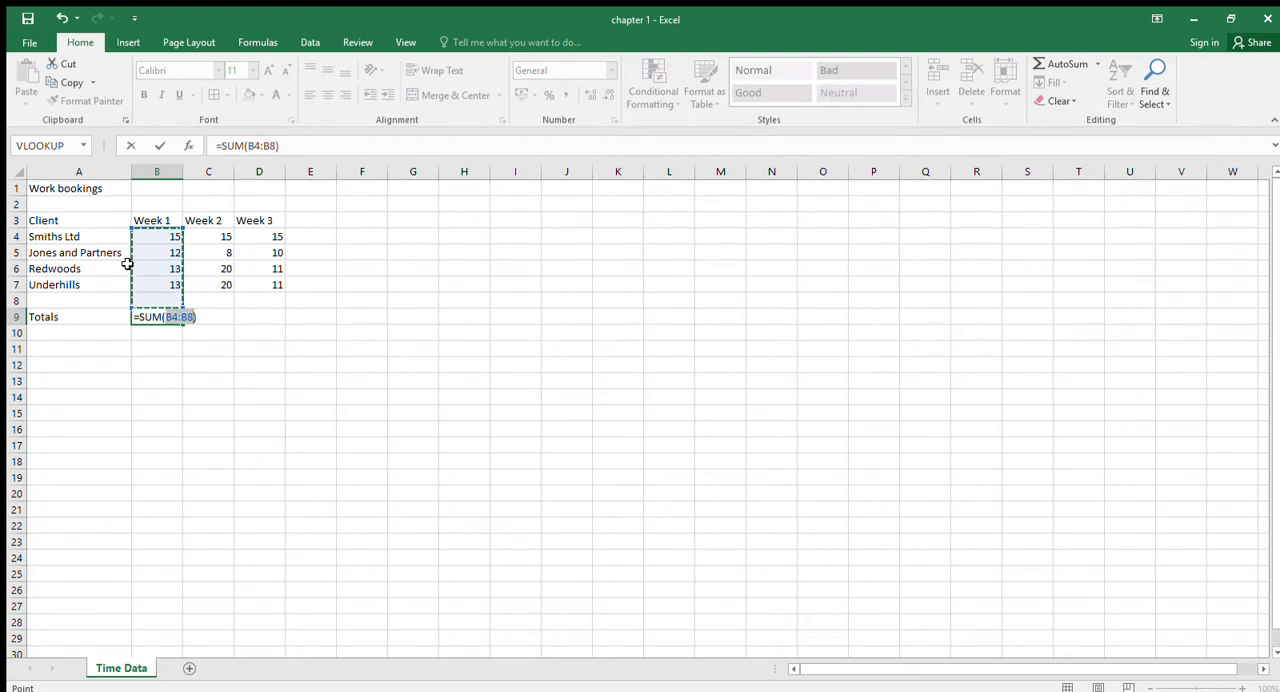
key(Return)
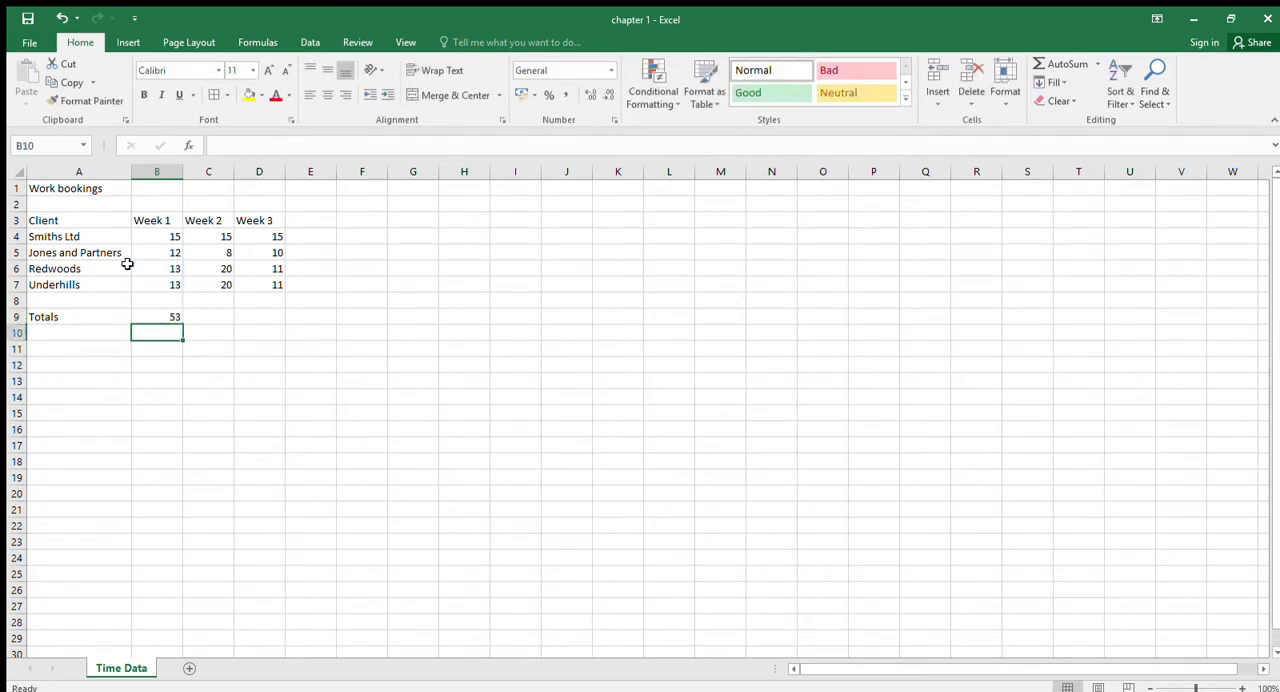
- Total the Week 2 column in cell C9 with the formula =sum(C4:C8)
click(210, 319)
text(=s)
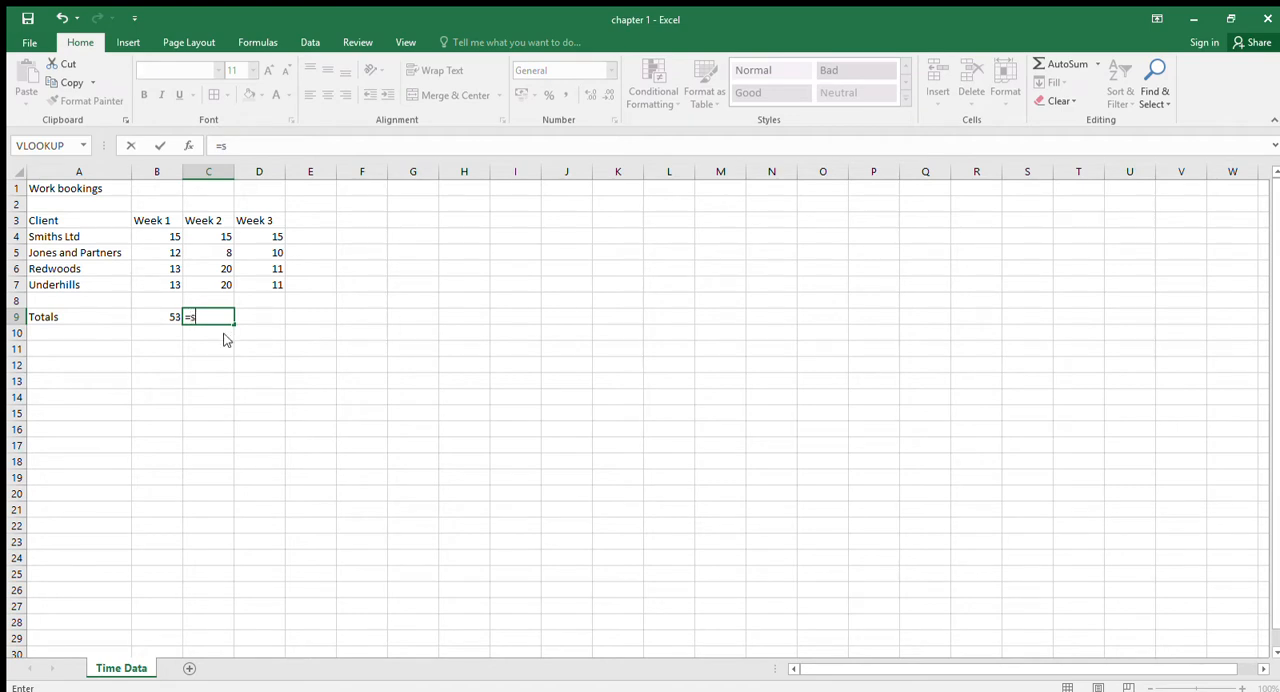
text(um()
drag(222, 238, 218, 295)
text())
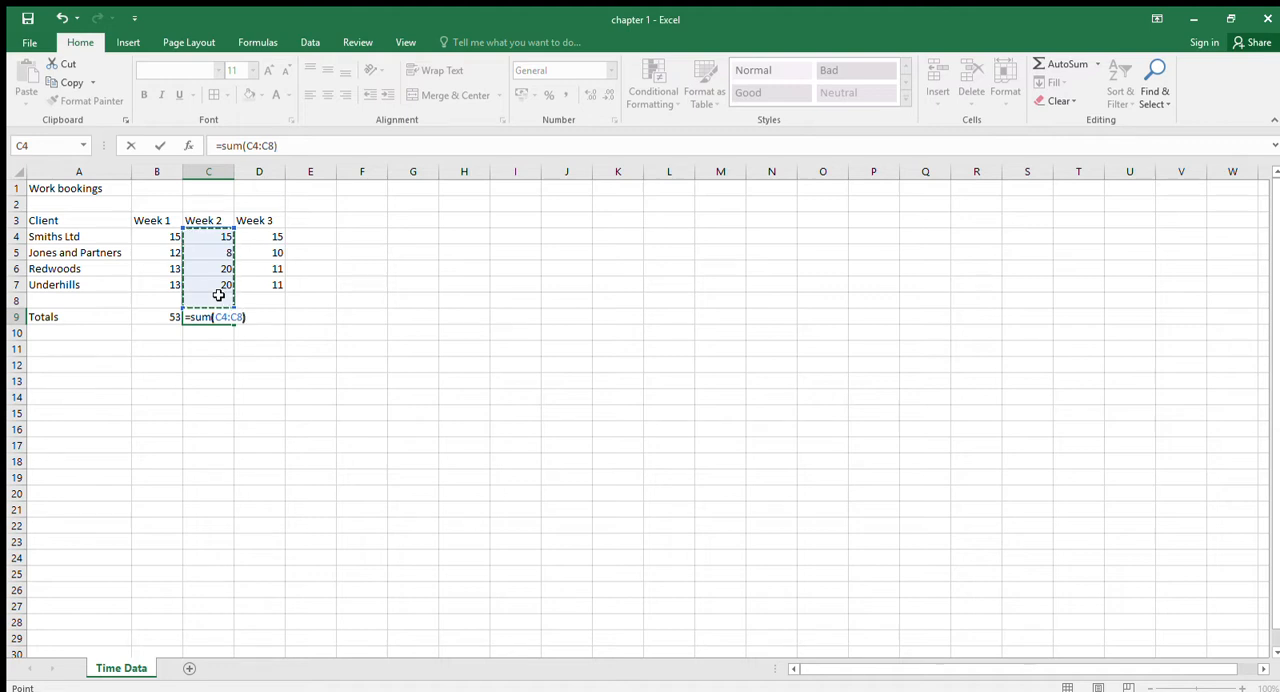
key(Return)
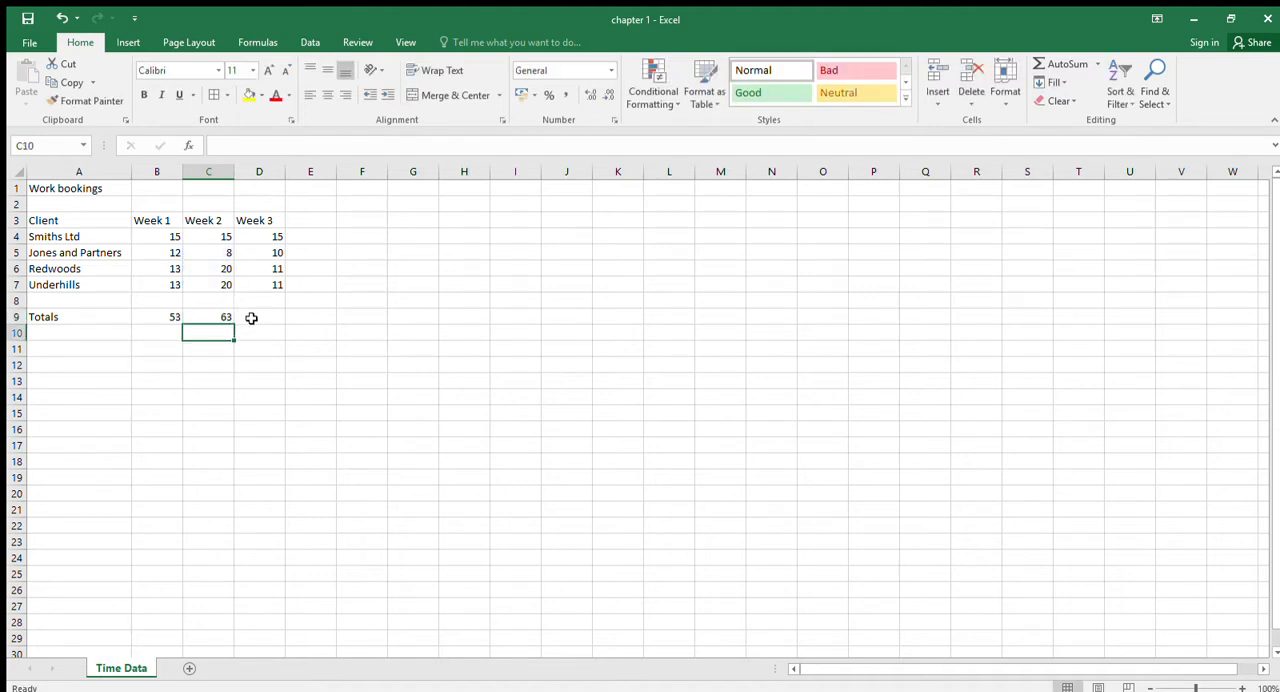
- Total the Week 3 column in cell D9 by adding the individual cells with =D4+D5+D6+D7
click(252, 316)
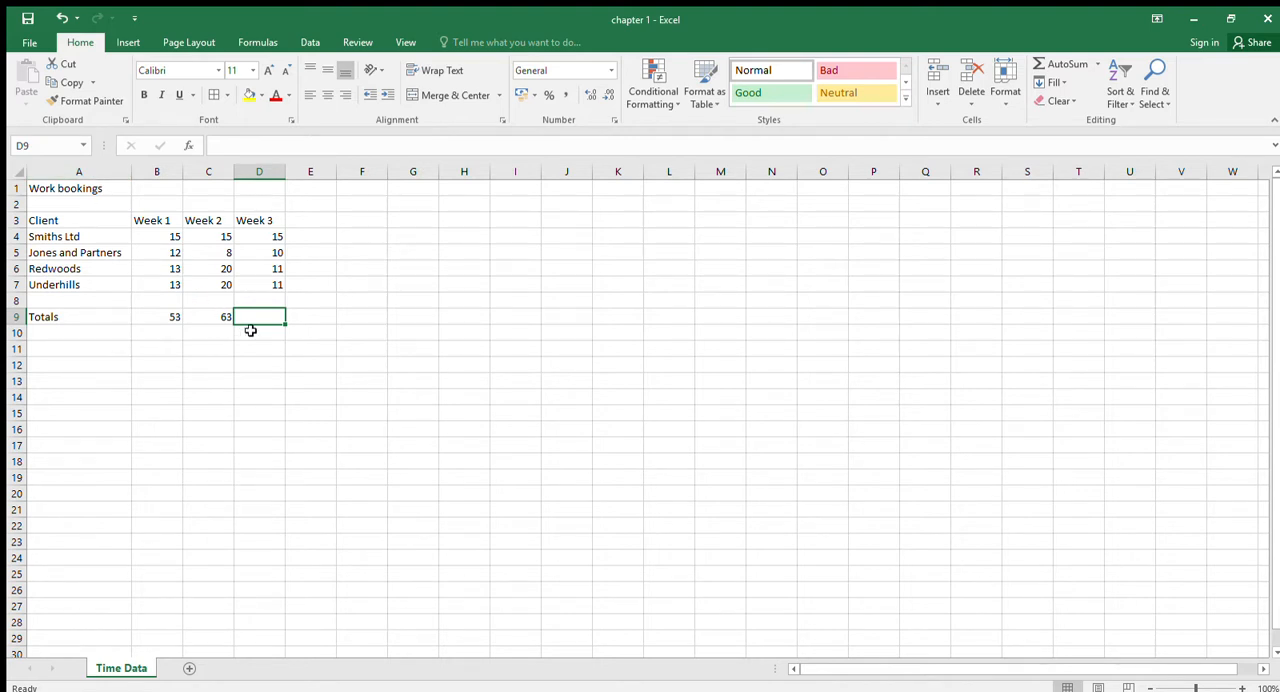
text(=)
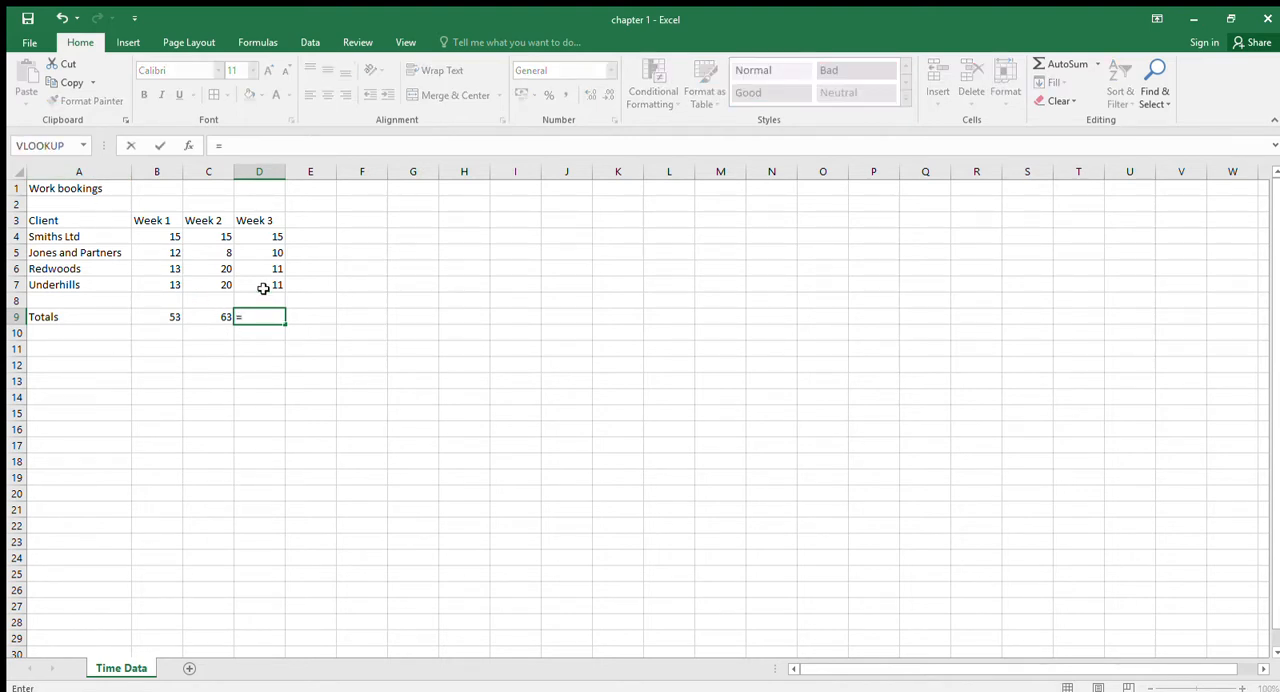
click(274, 237)
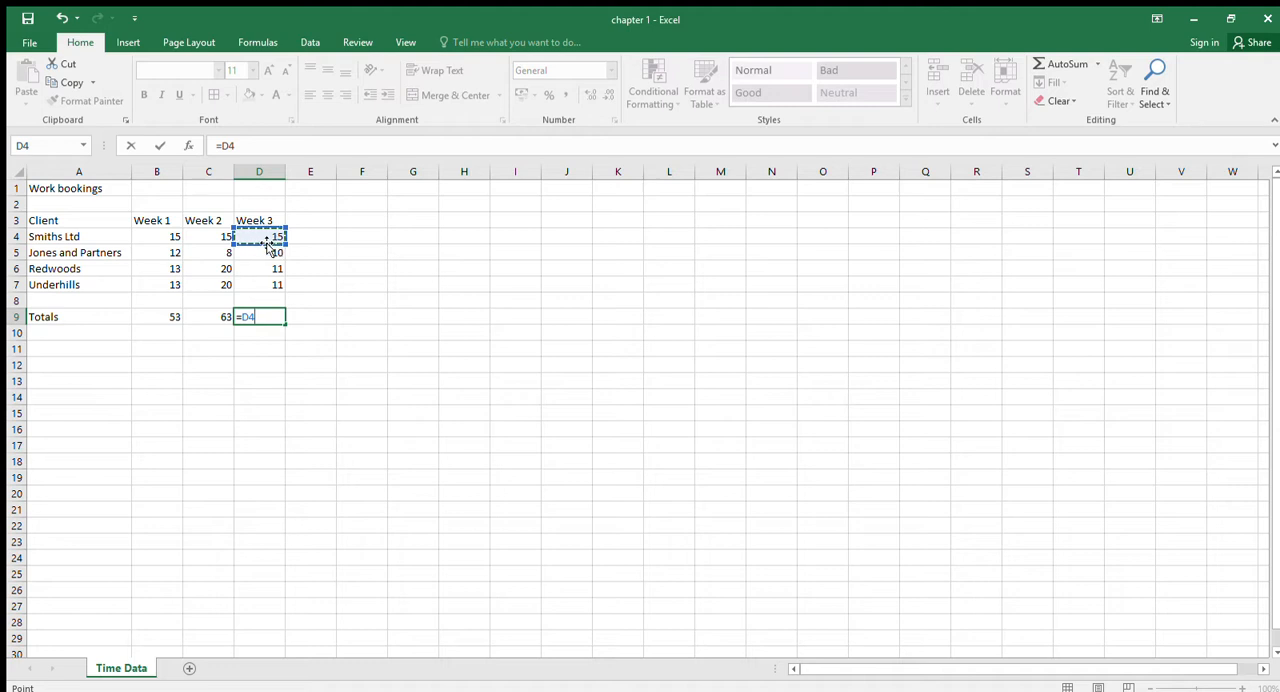
text(+)
click(260, 254)
text(+)
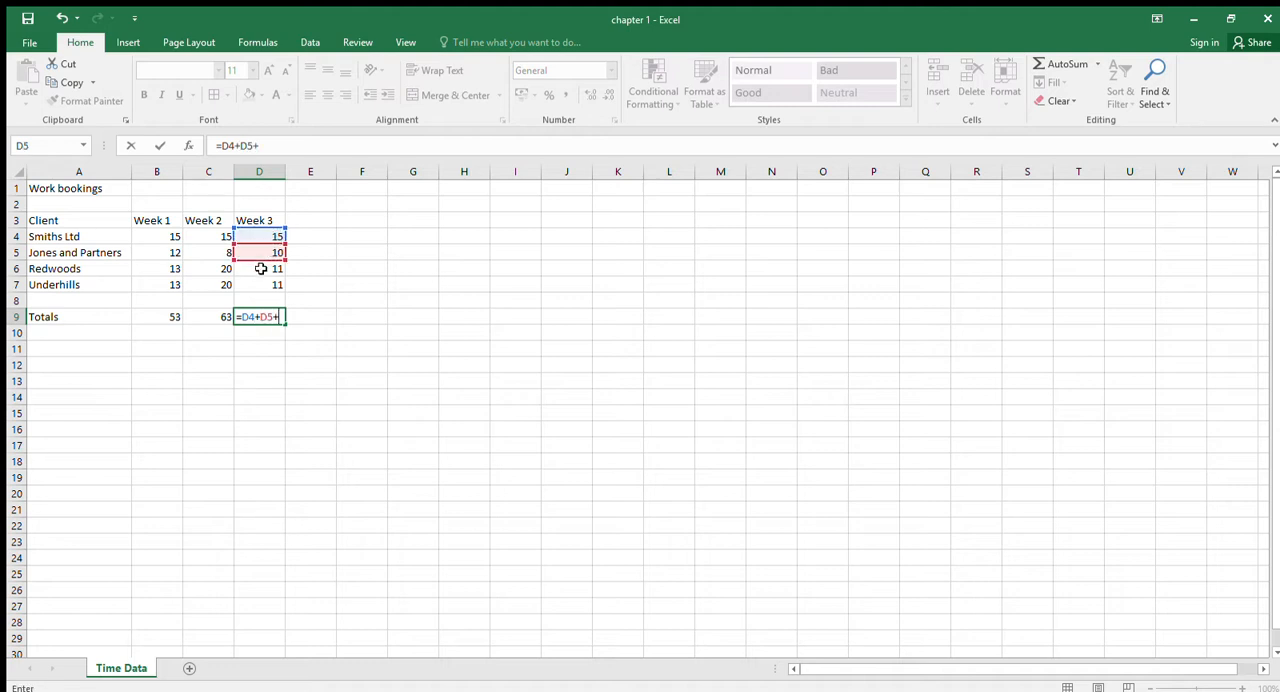
click(260, 267)
text(+)
click(263, 284)
key(Return)
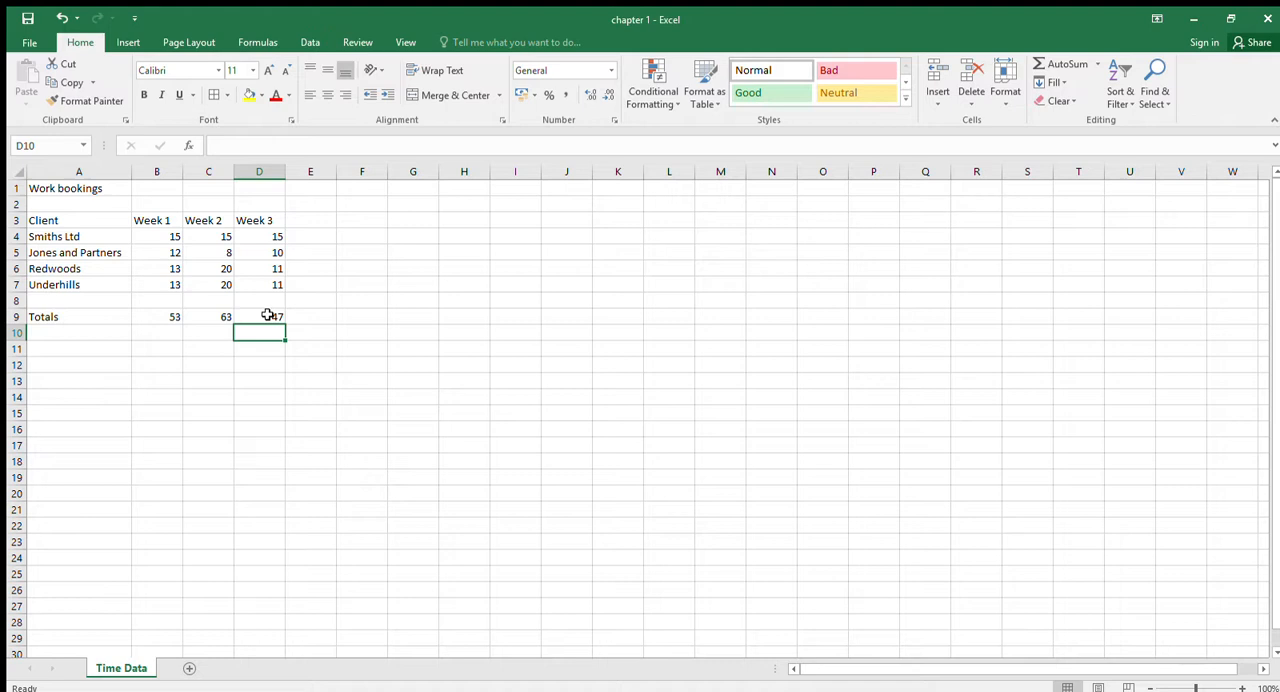
- Add the heading "Average" in cell E3 and average B4:D4 for Smiths Ltd in cell E4
click(300, 221)
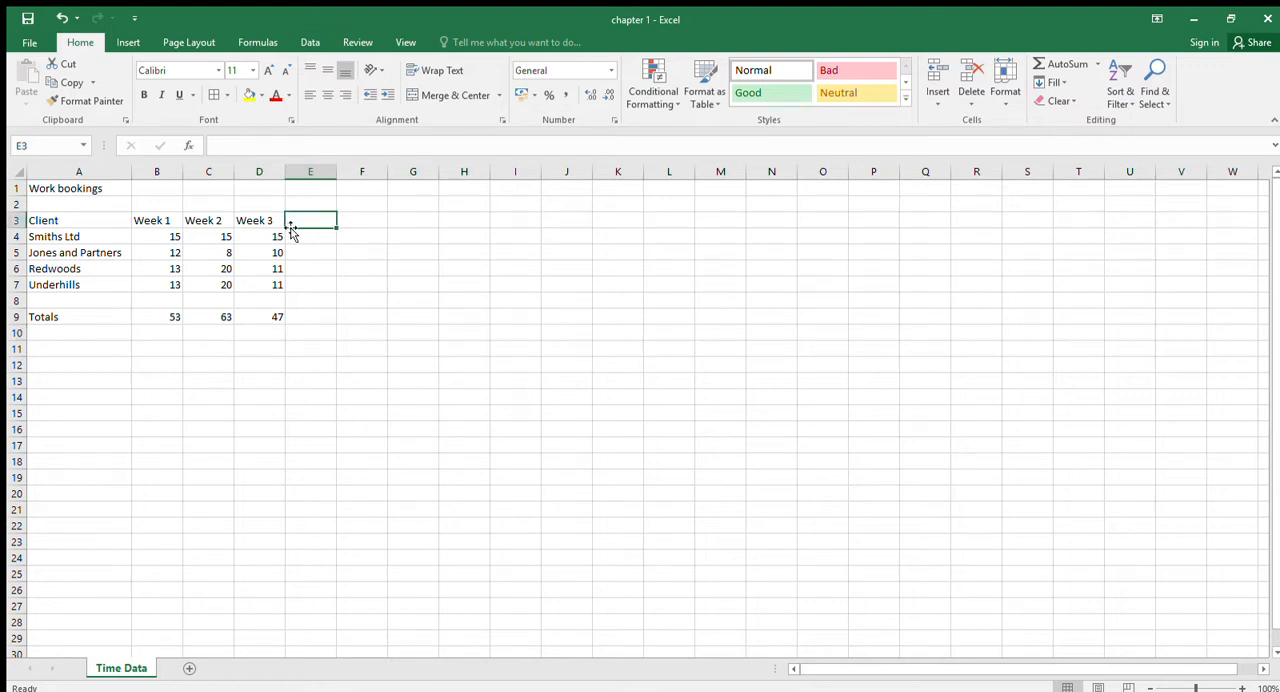
text(Avr)
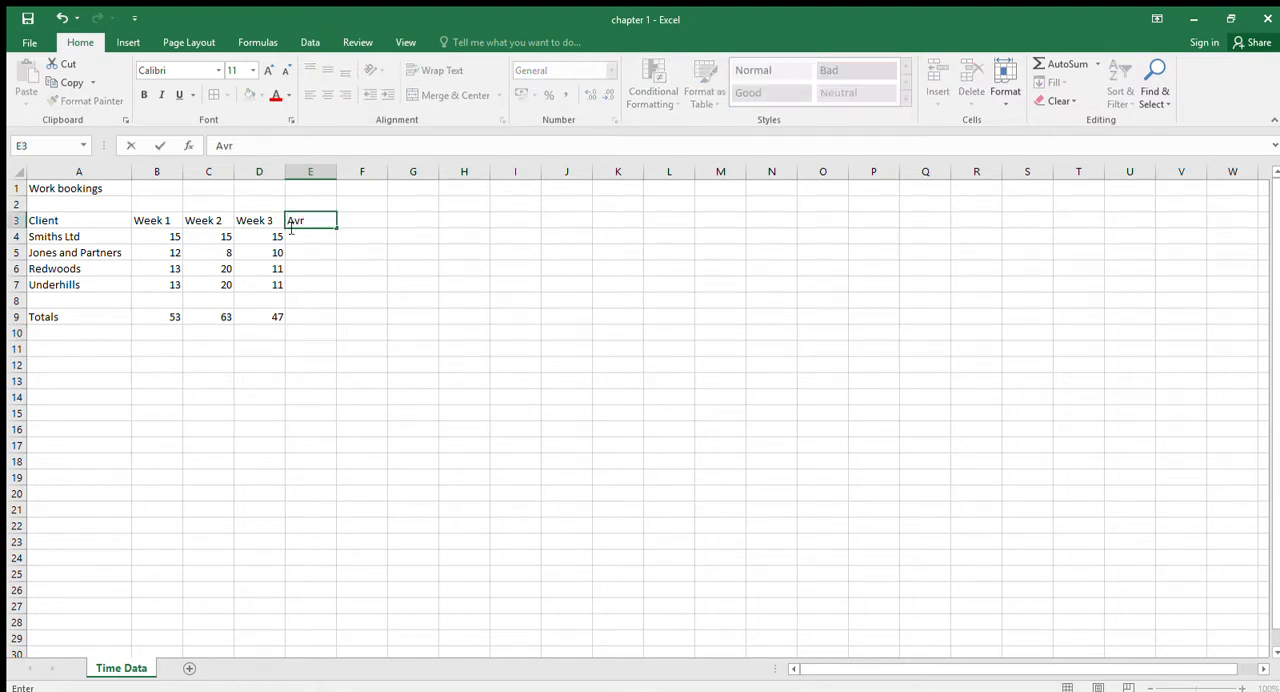
text(erage)
key(Return)
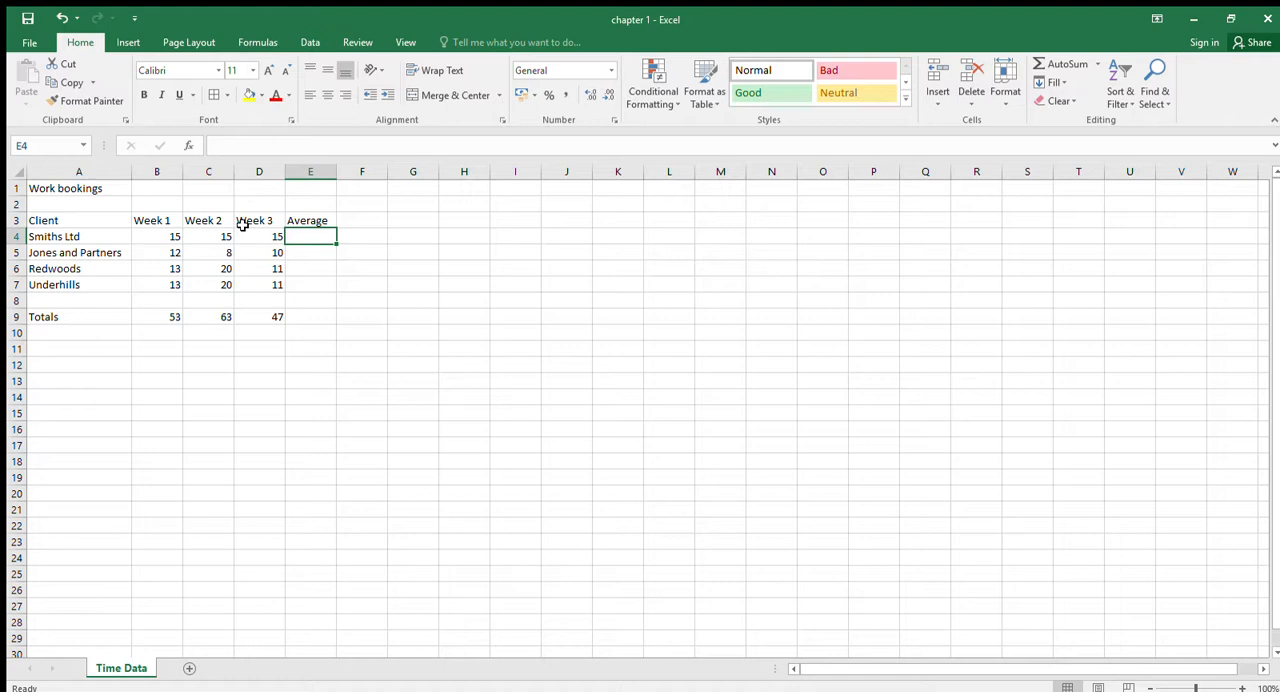
text(=average()
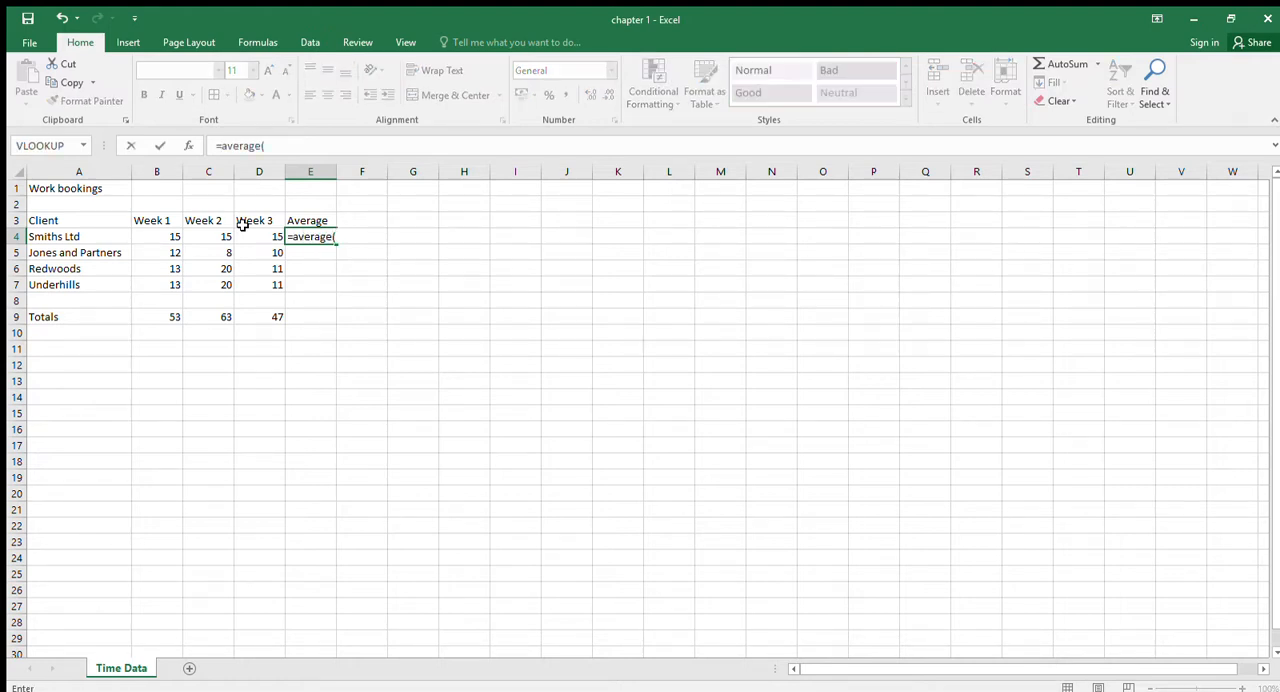
drag(166, 237, 276, 236)
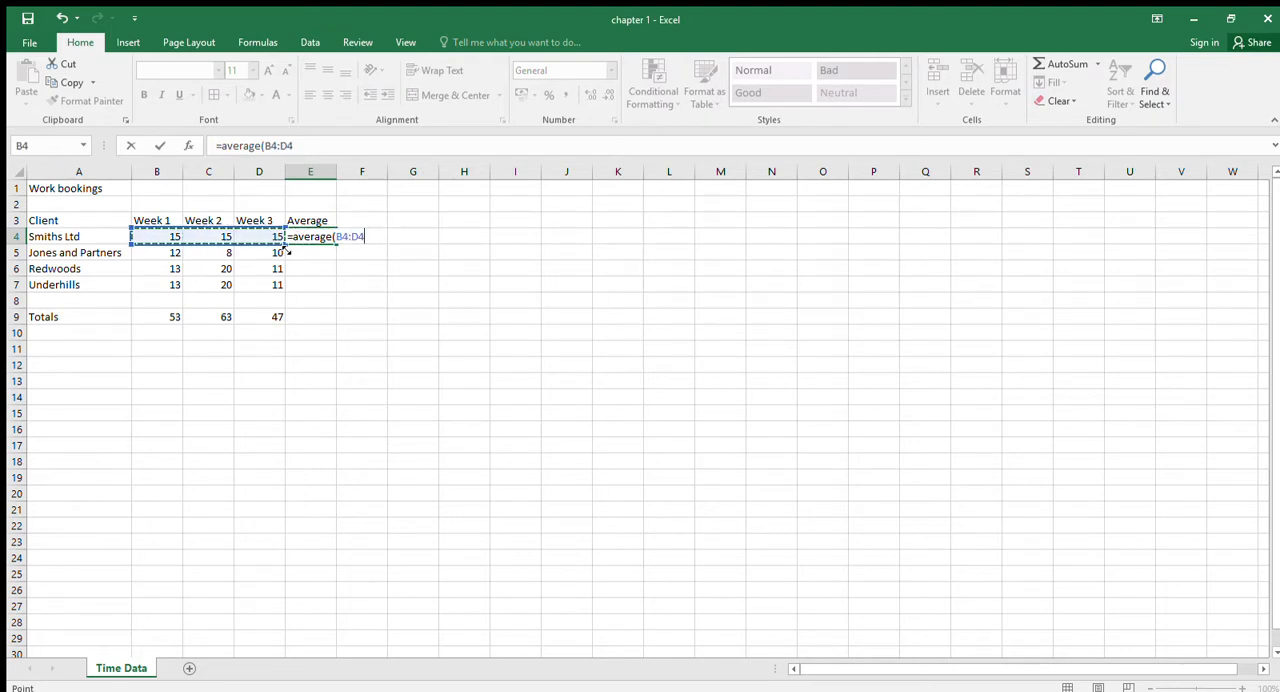
key(Return)
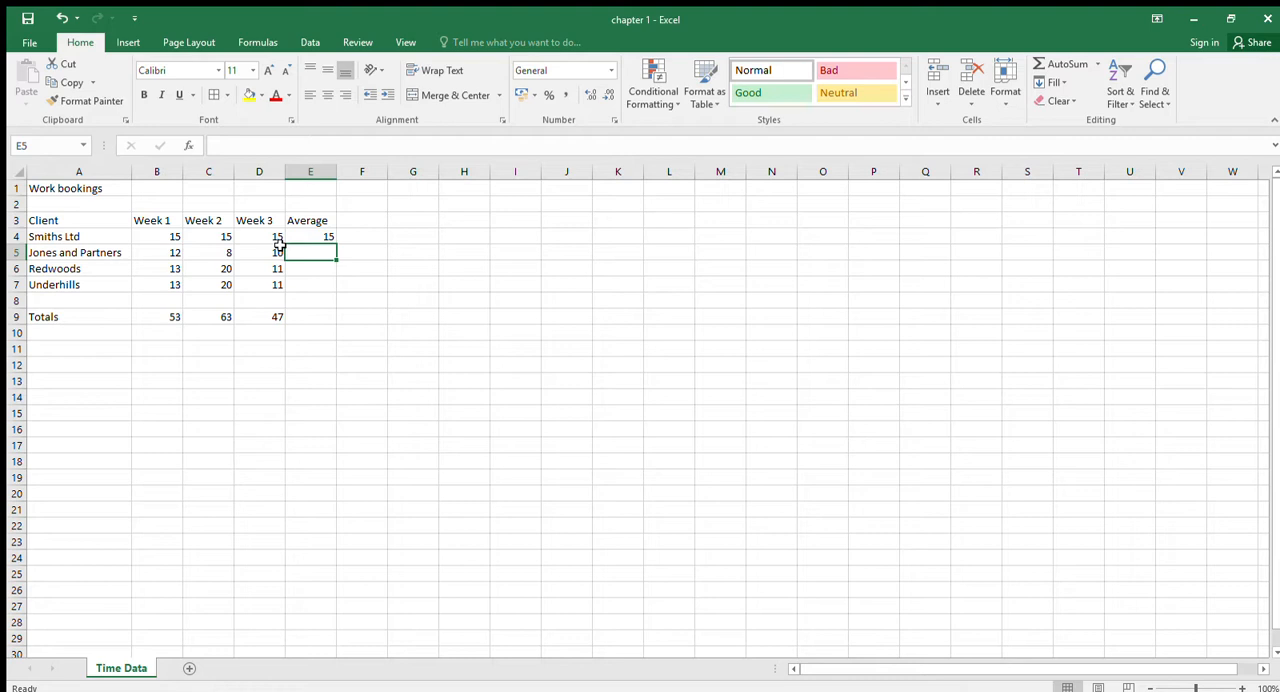
- Average B5:D5 for Jones and Partners in cell E5 and fill the formula down to Redwoods in E6
text(=)
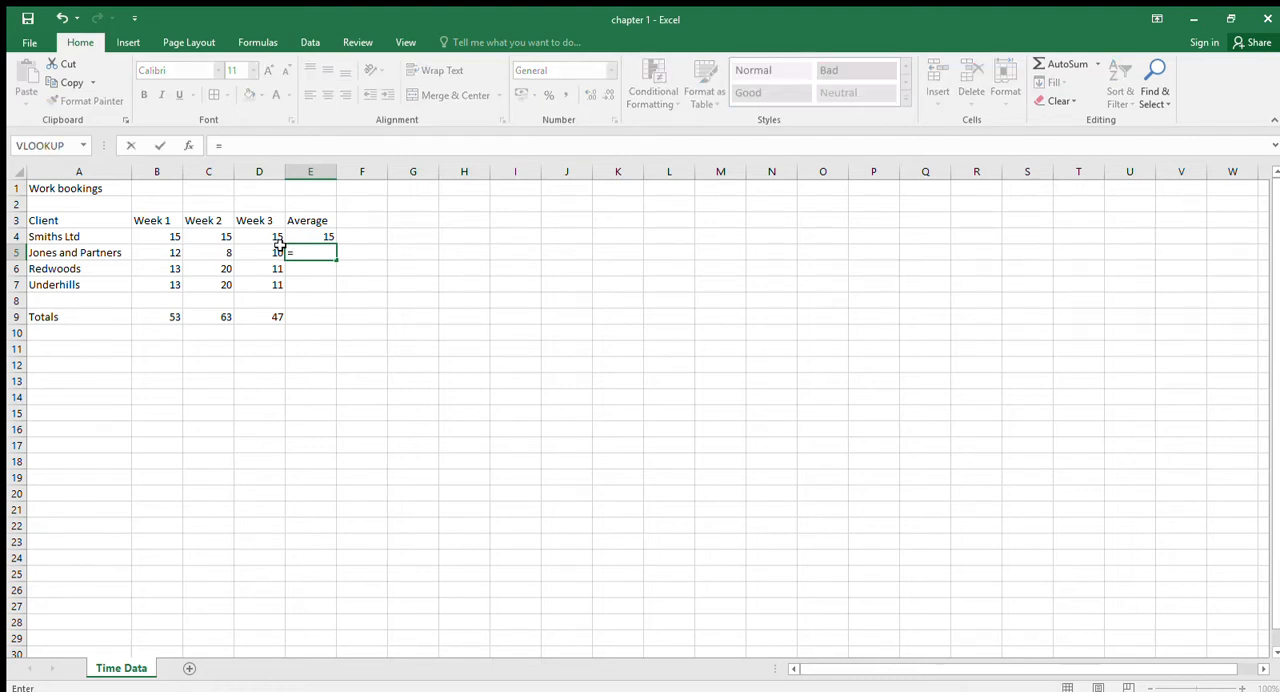
text(average()
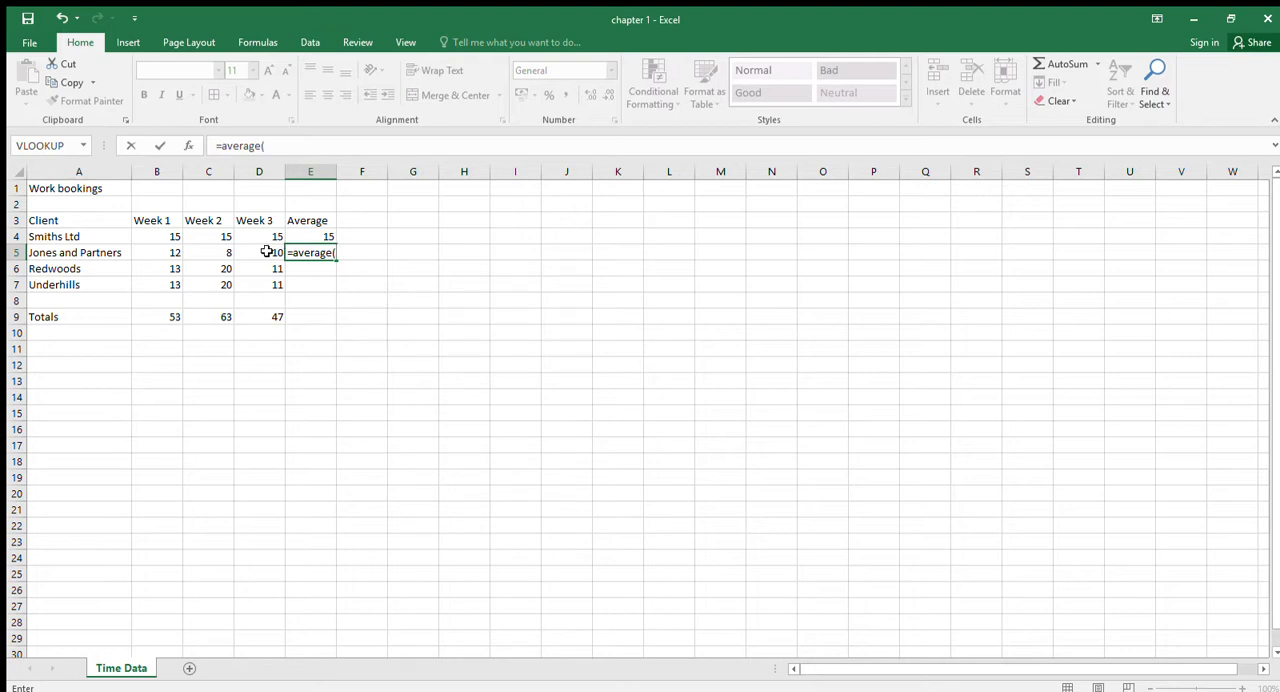
drag(157, 251, 240, 252)
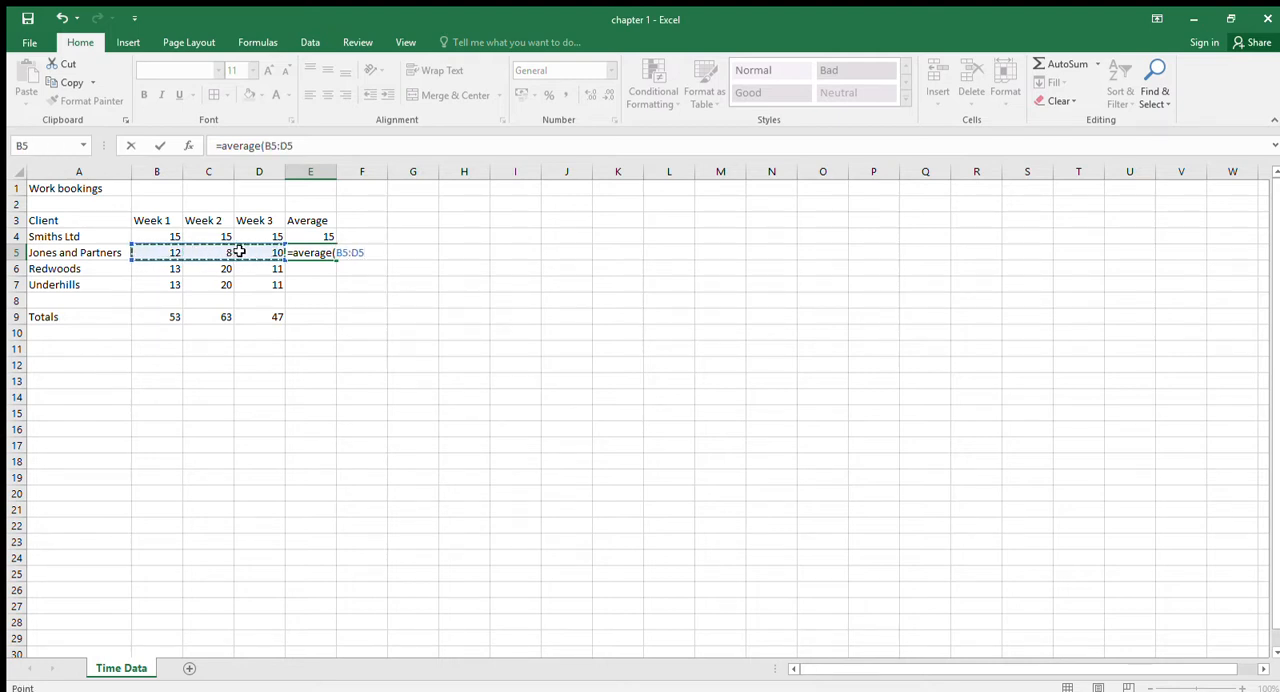
text())
key(Return)
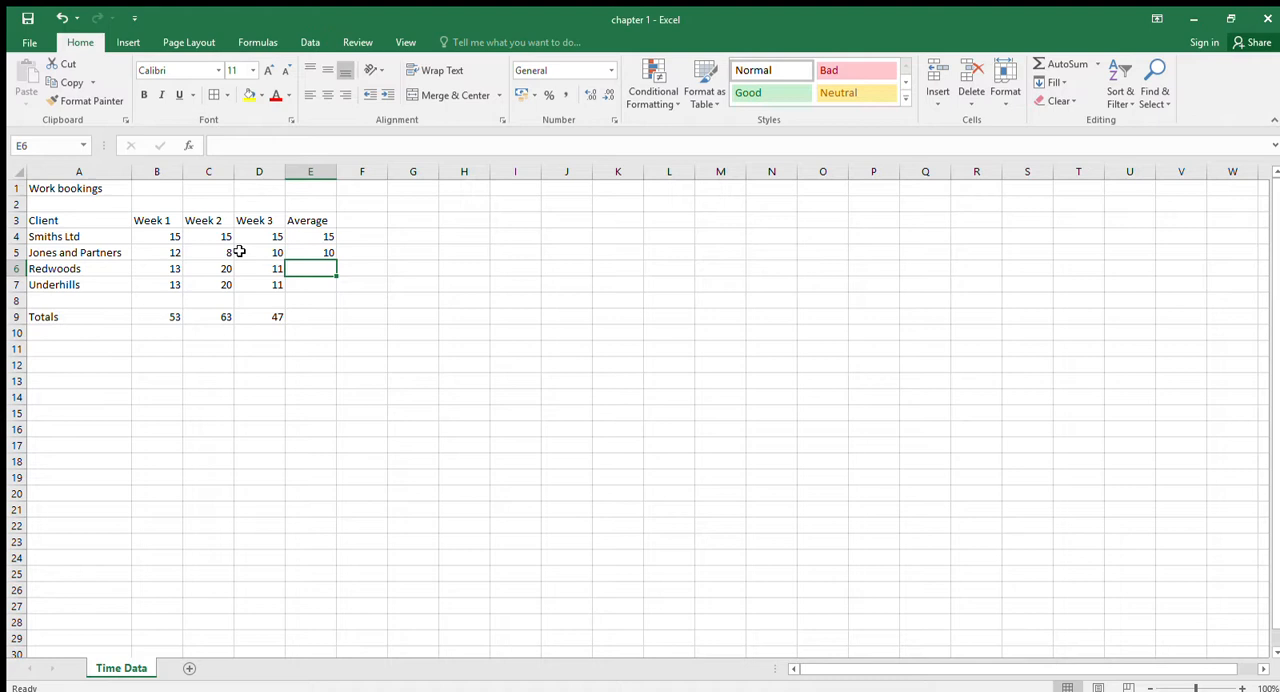
click(326, 250)
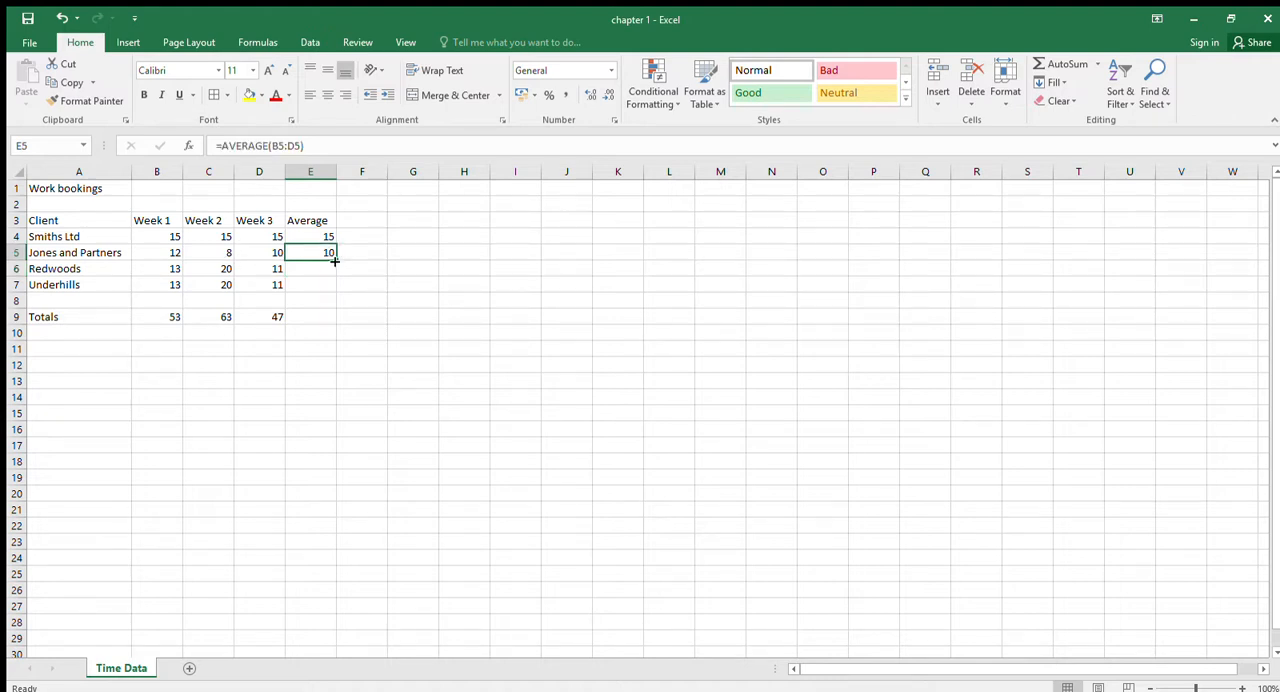
drag(335, 262, 330, 270)
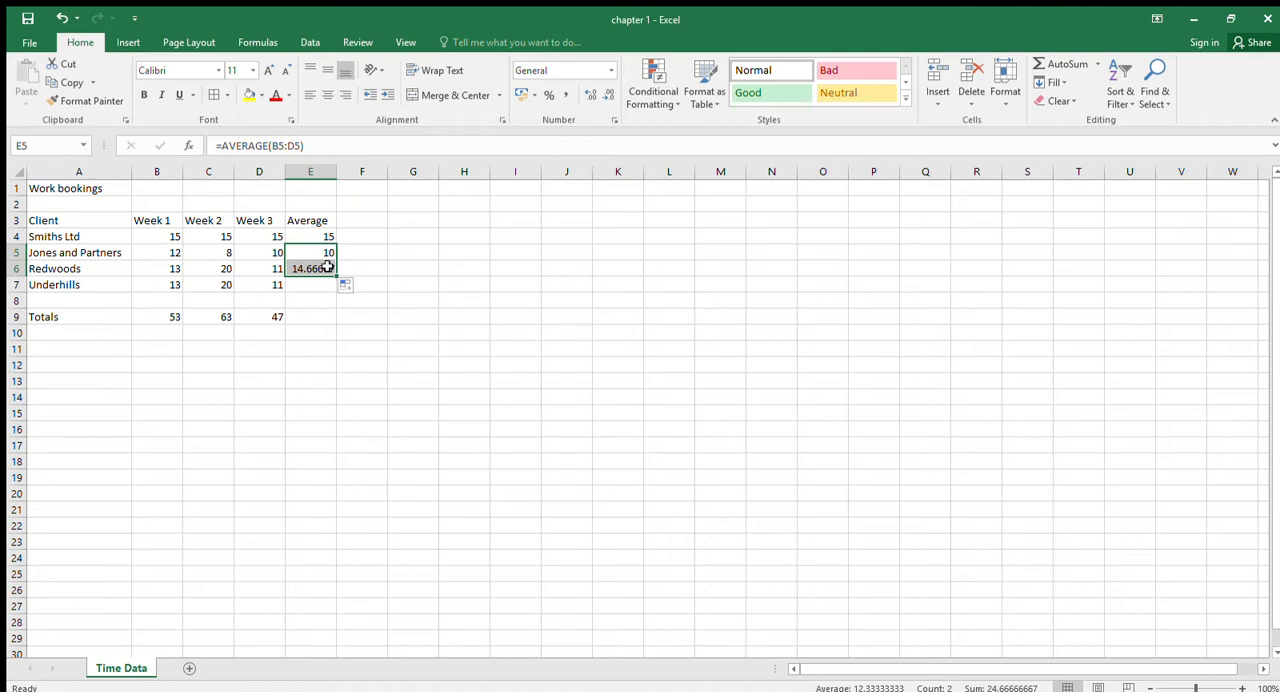
- Copy the average formula from Redwoods in cell E6 to Underhills in cell E7
click(327, 266)
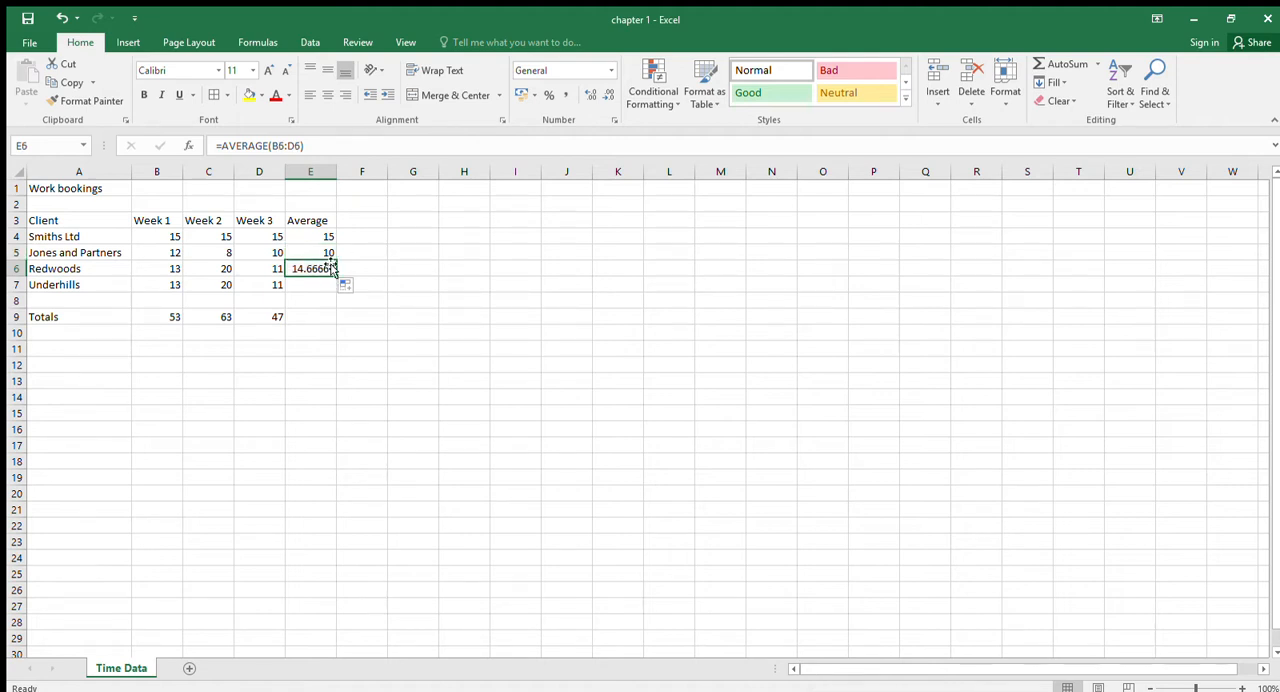
key(ctrl+c)
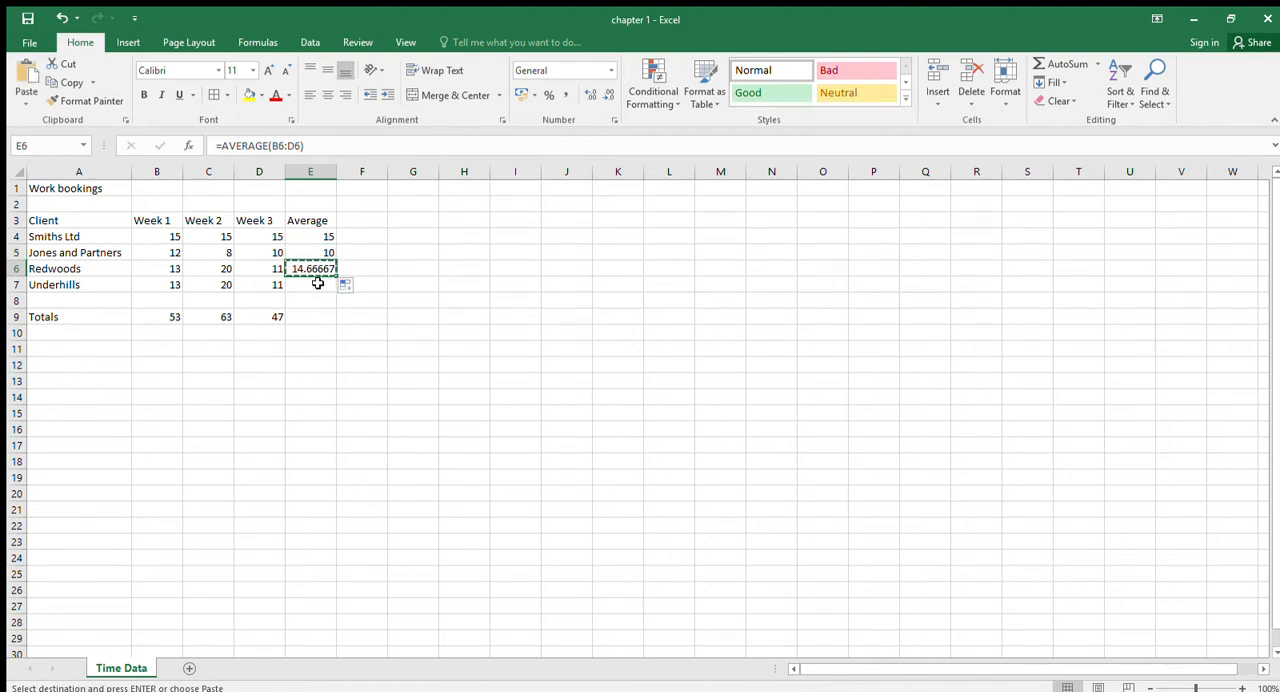
click(316, 285)
key(ctrl+v)
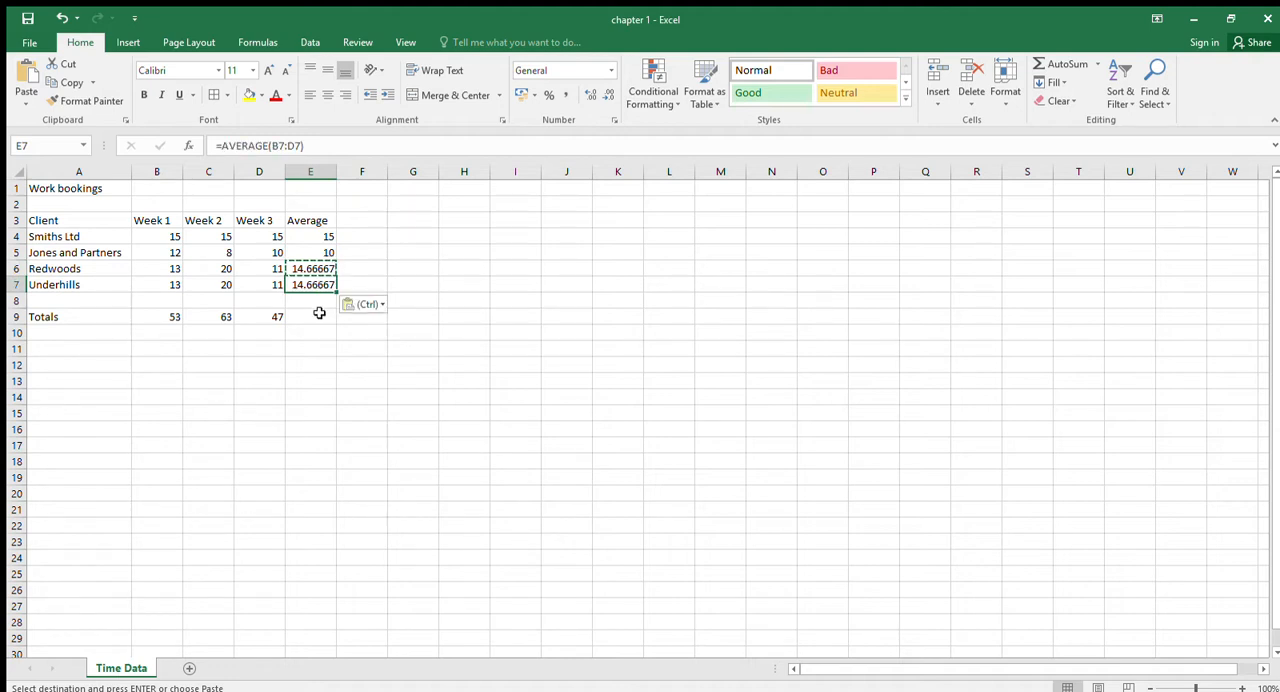
click(311, 316)
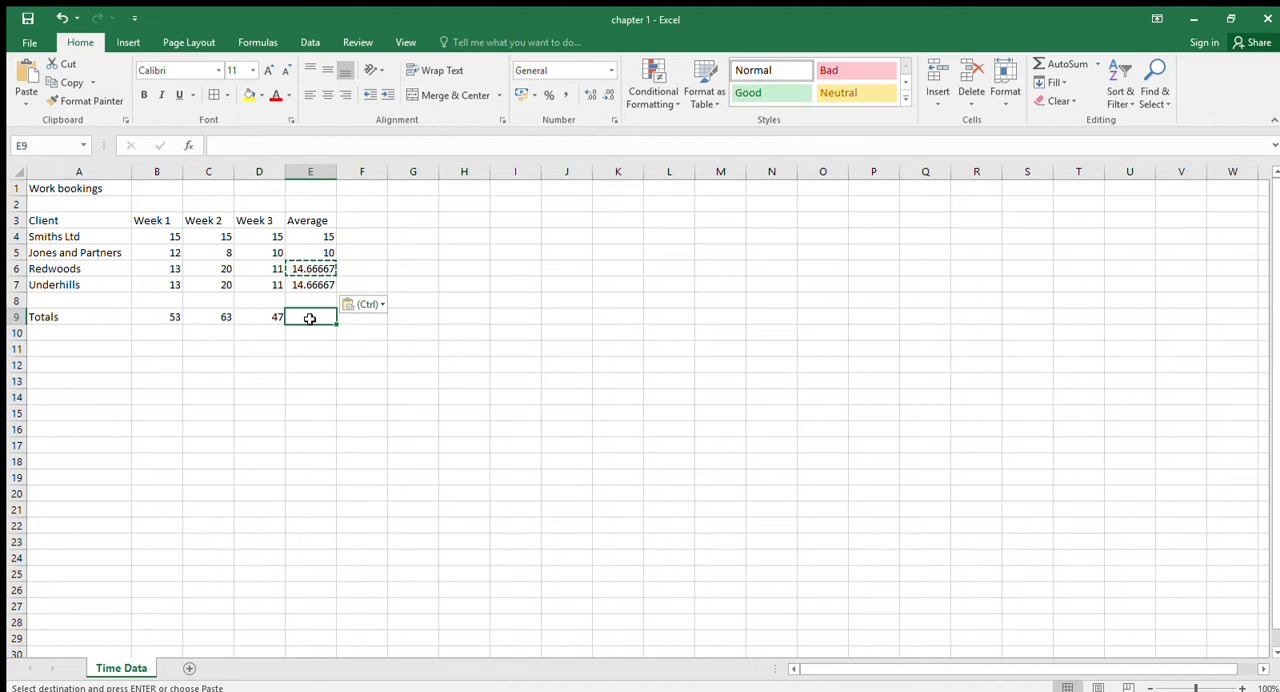
- Change the Week 2 values to 5 for Smiths Ltd in C4 and 12 for Underhills in C7
click(228, 240)
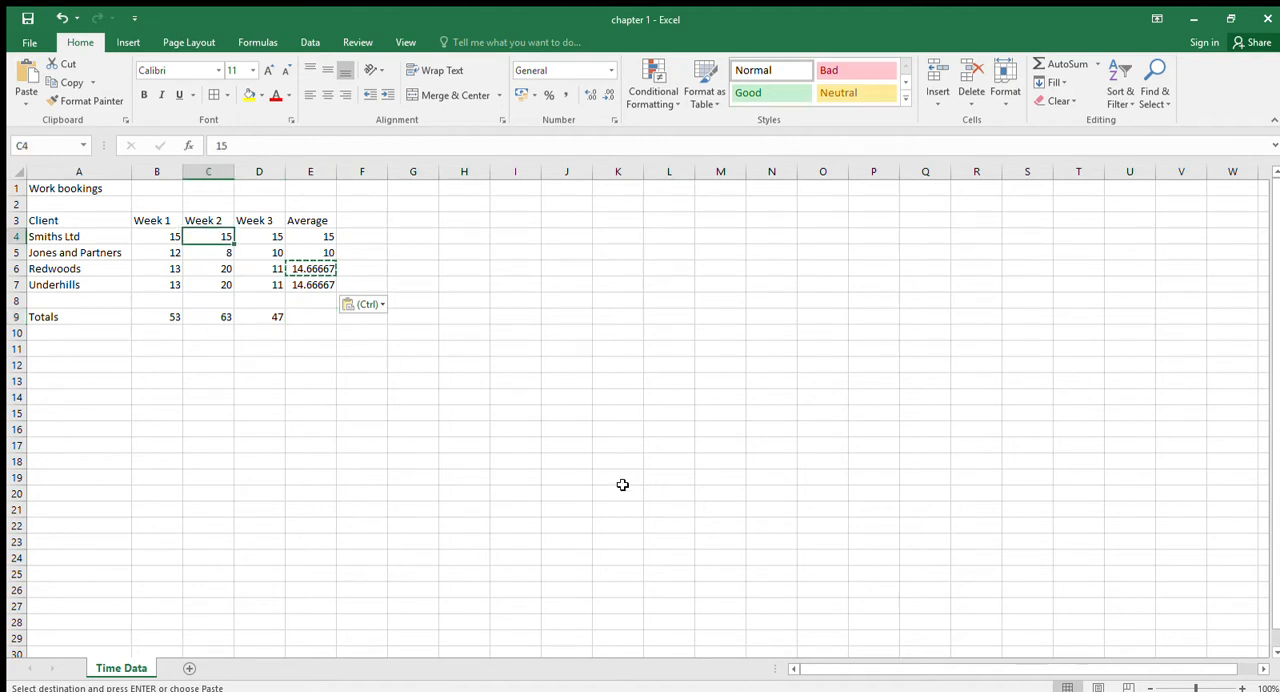
text(5)
key(Return)
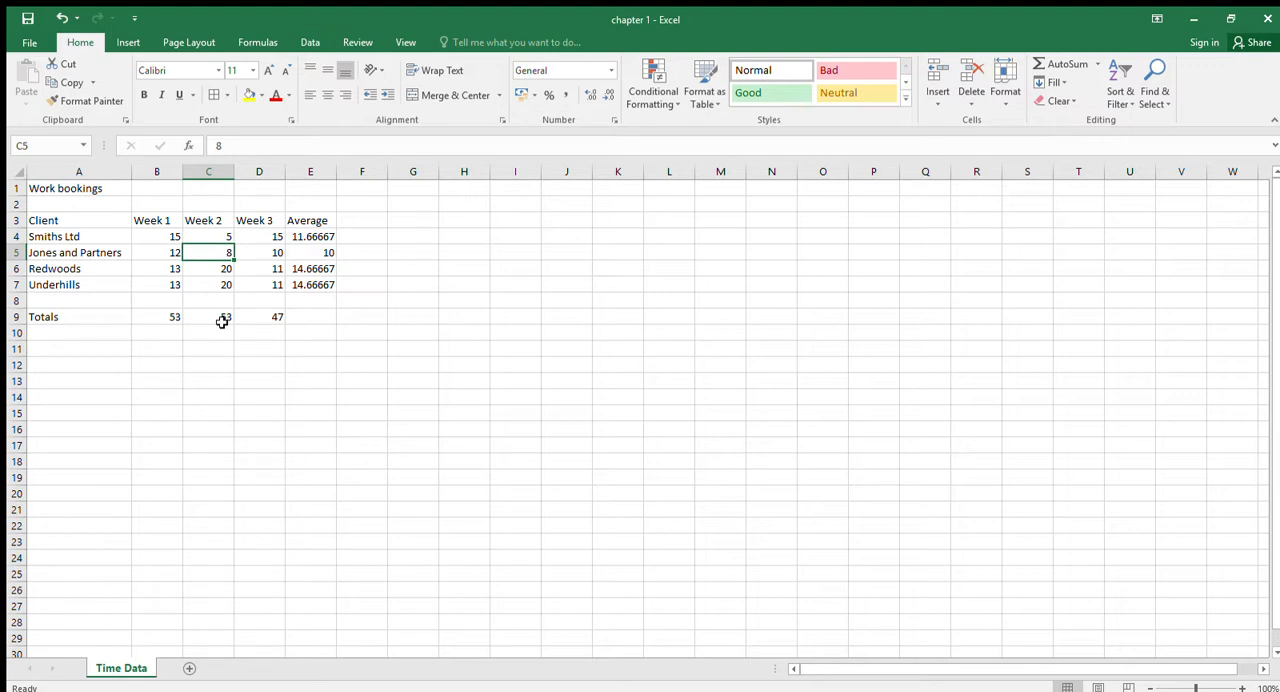
key(Down)
key(Down)
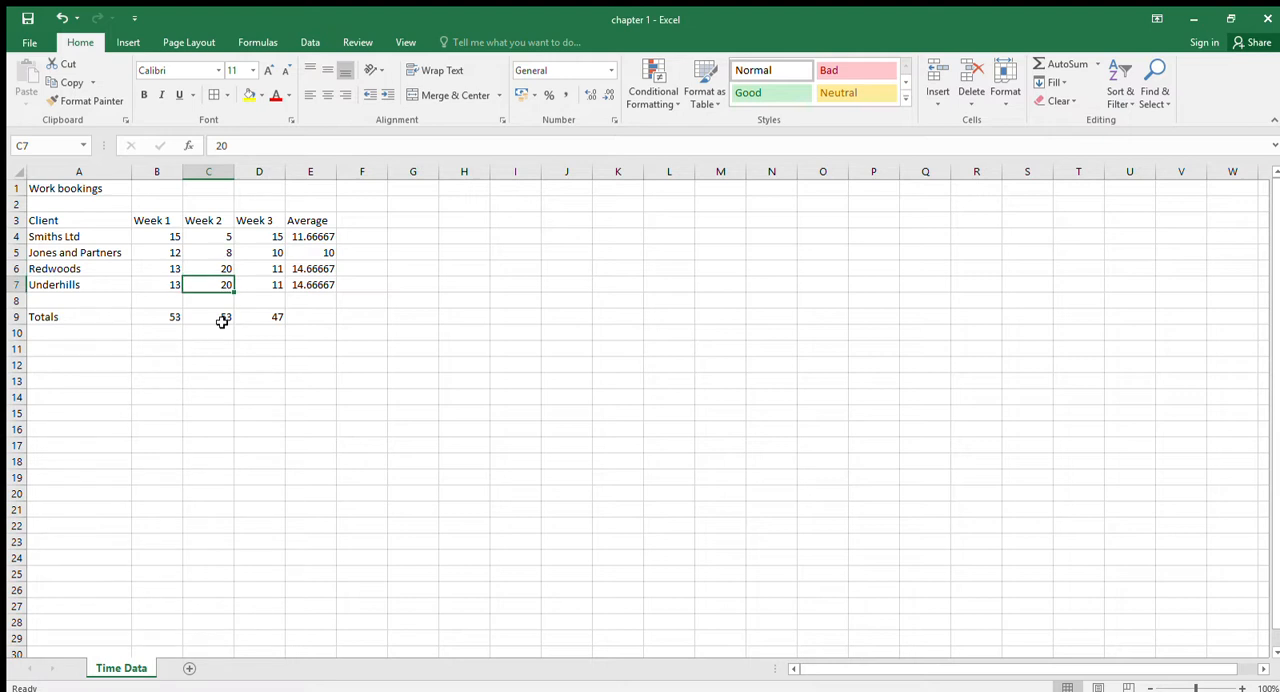
text(12)
key(Return)
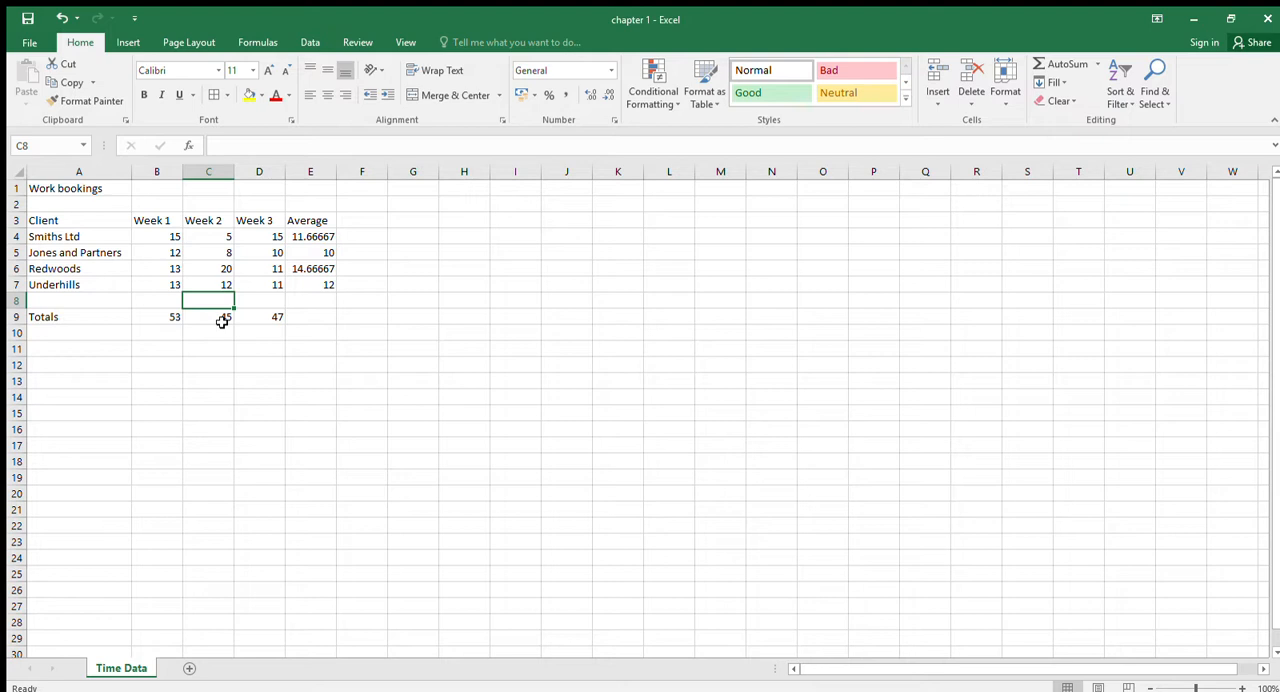
- Replace the client heading in cell A3 with the uppercase text "CLIENT"
drag(68, 228, 302, 218)
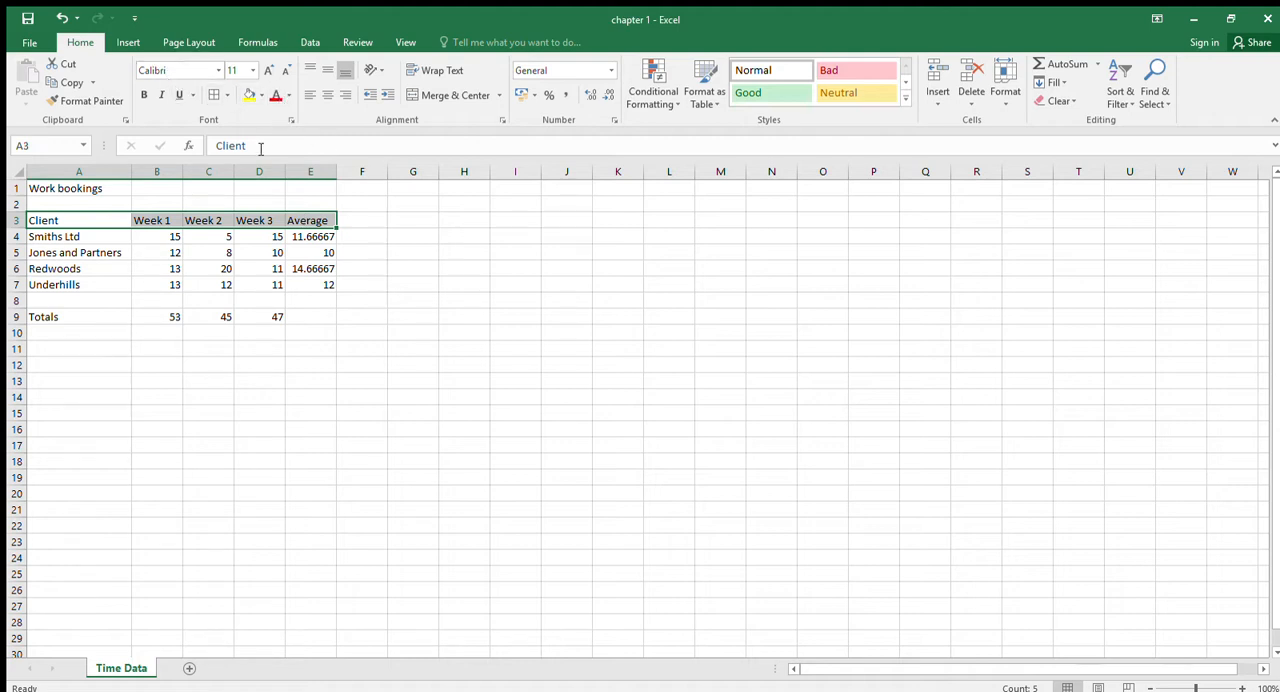
click(85, 221)
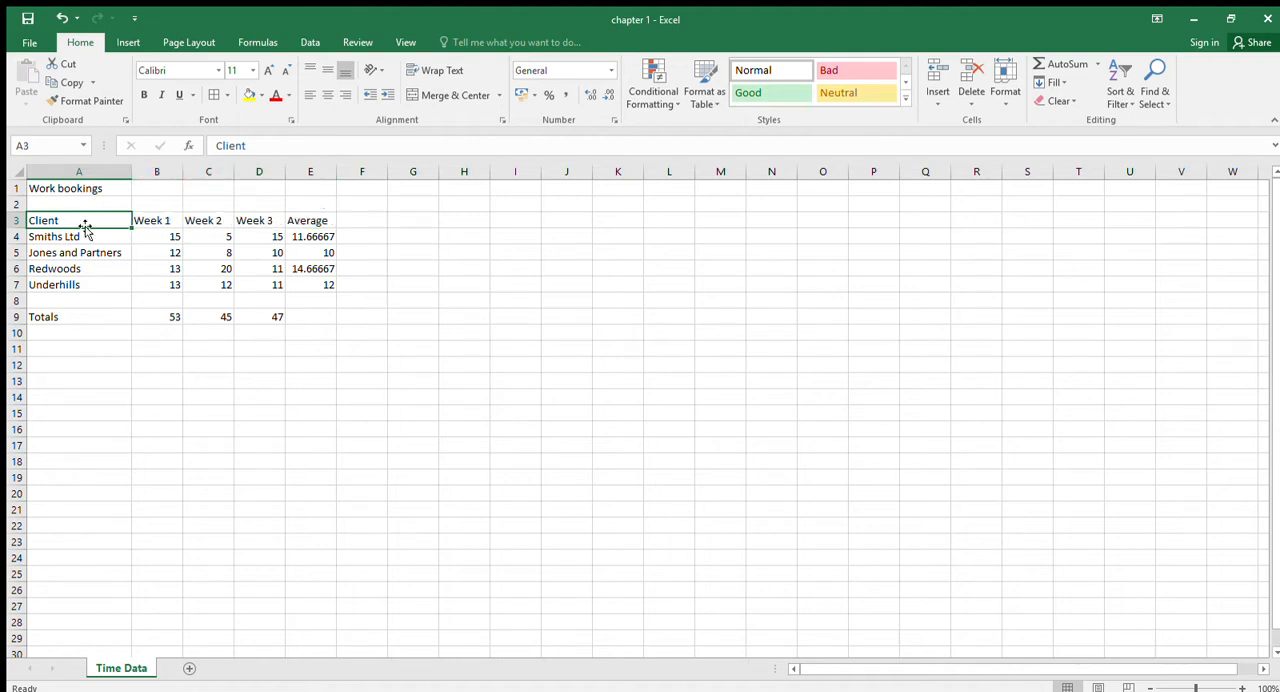
text(CLINE)
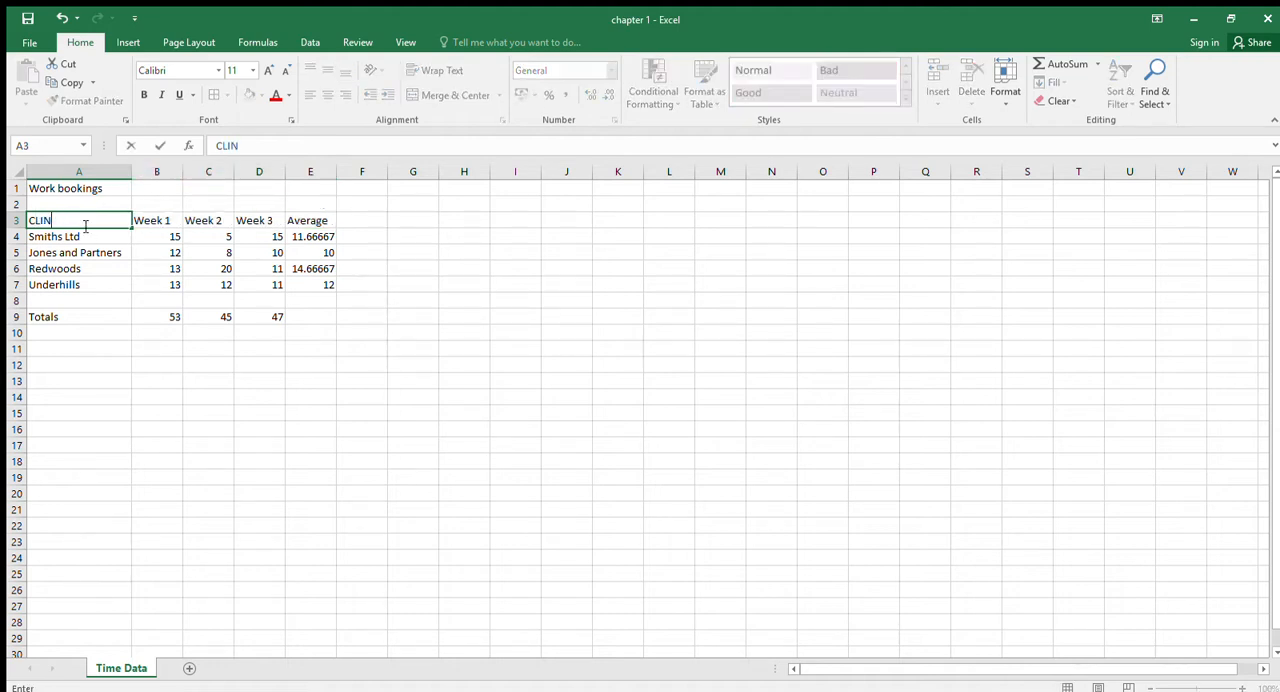
key(BackSpace)
key(BackSpace)
text(ENT)
key(Return)
key(Up)
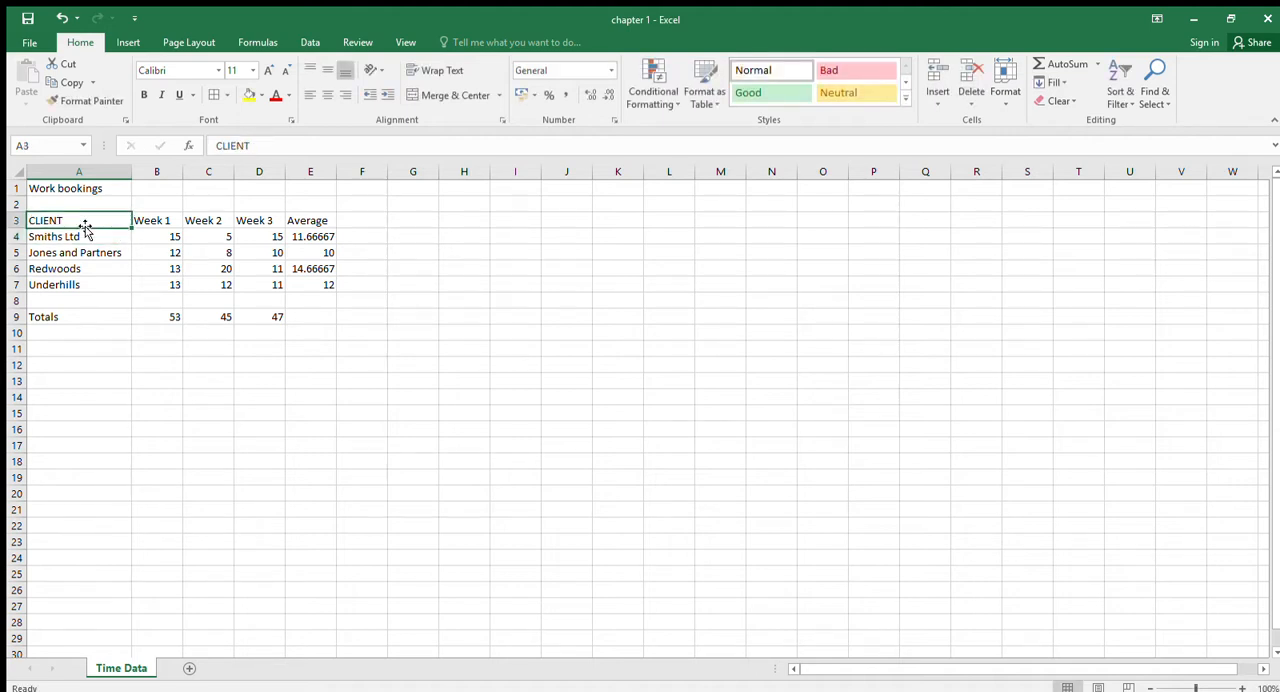
- Enter "WEEK 1" in uppercase in cell B3 and fill the heading series across to D3
key(Right)
text(WEEK 1)
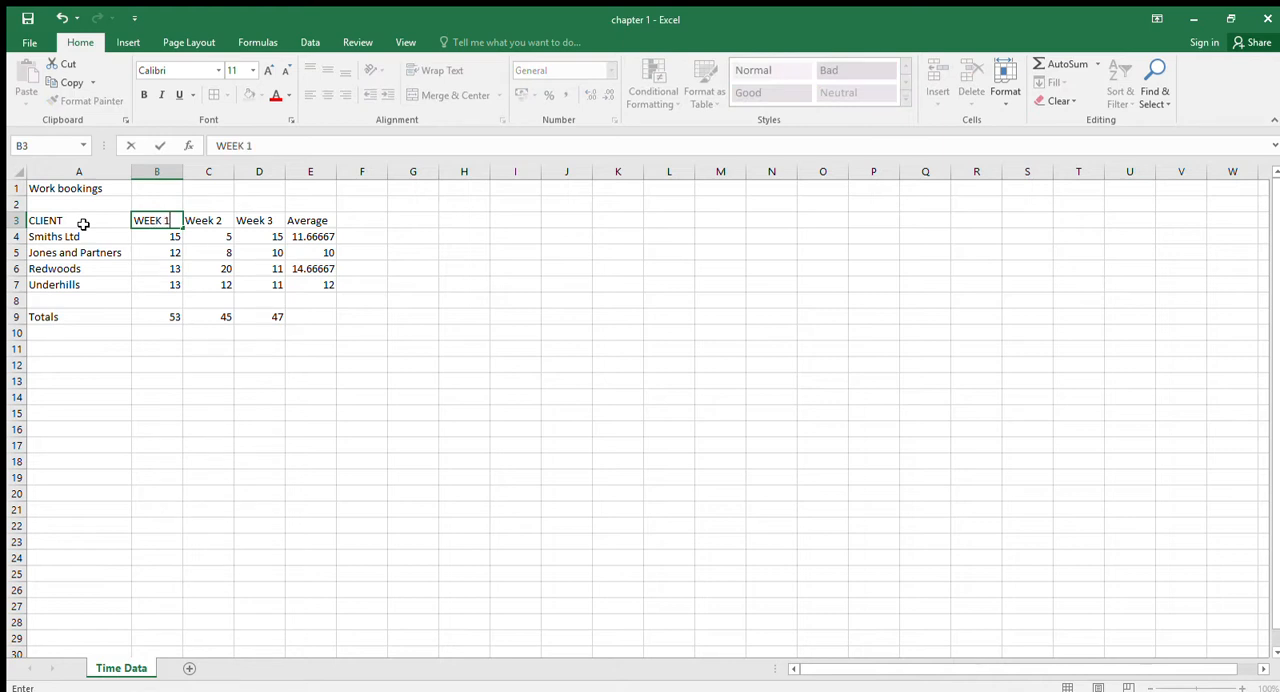
key(Tab)
text(WEE)
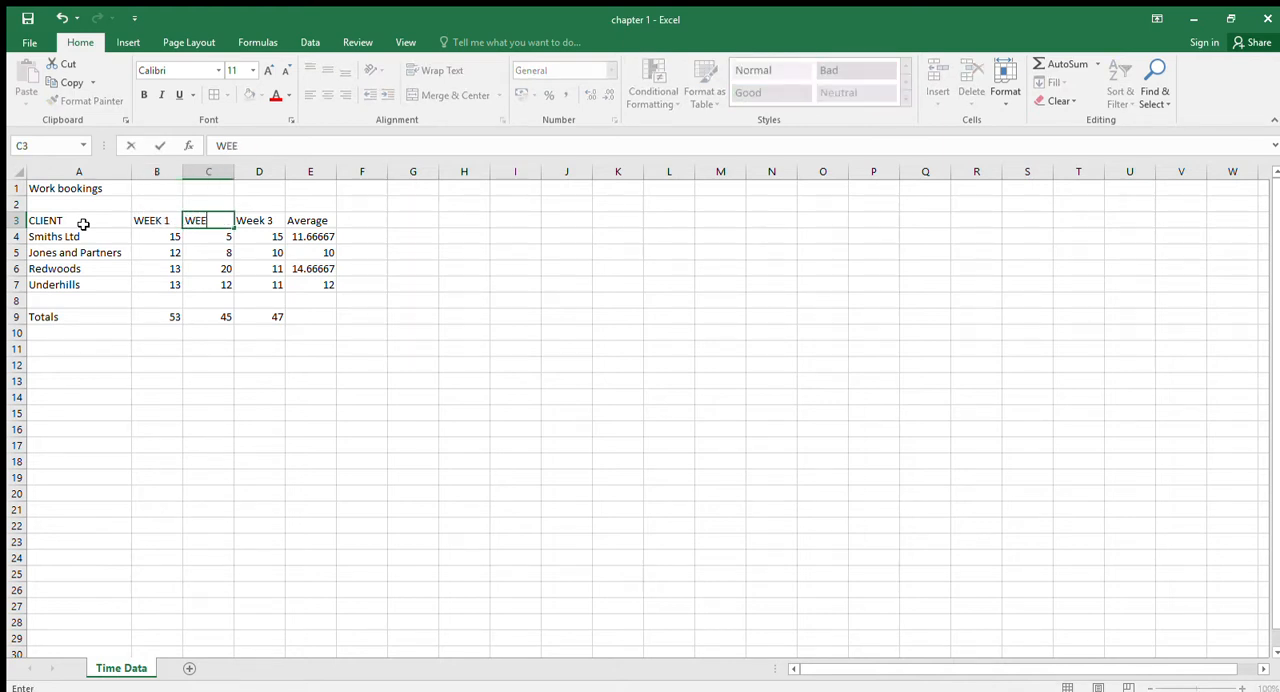
key(Escape)
click(143, 221)
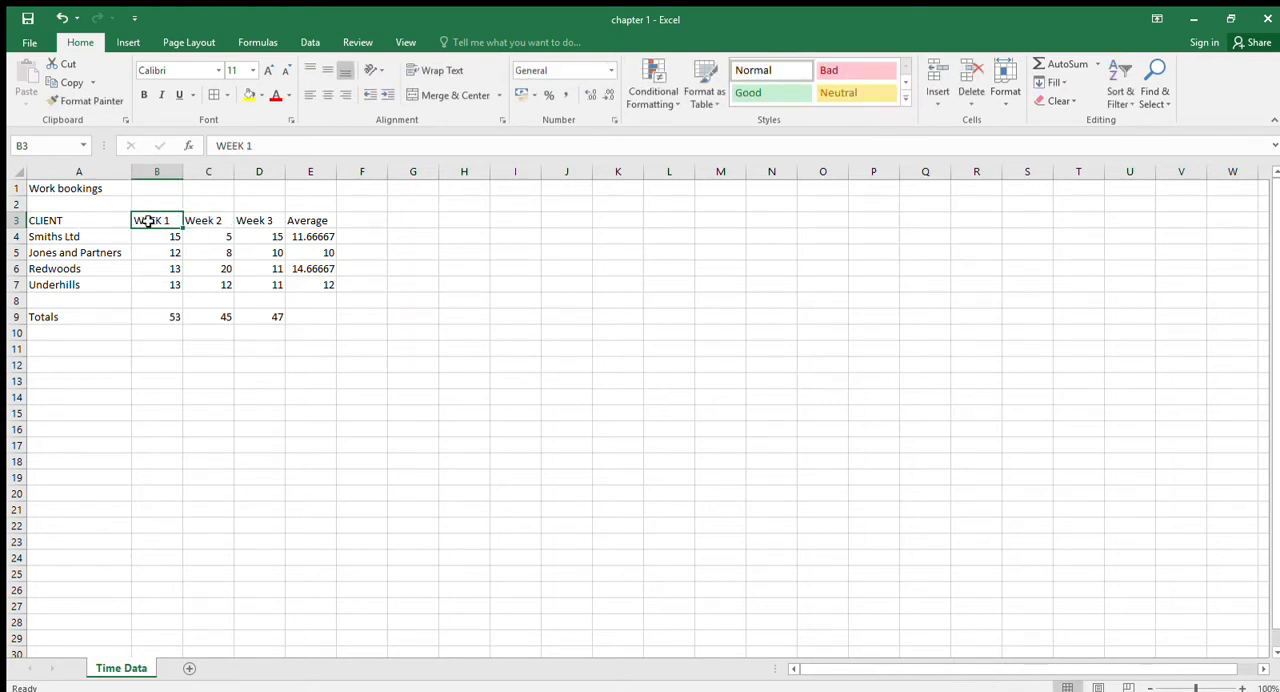
drag(178, 231, 286, 224)
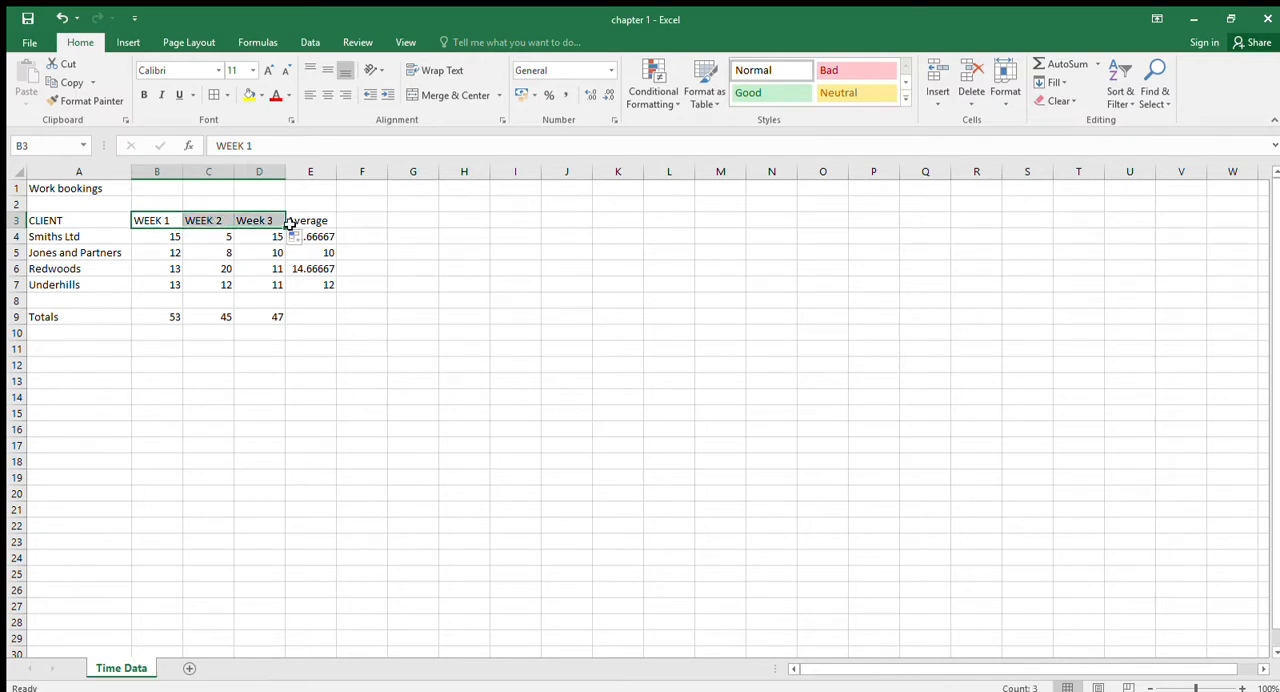
- Replace the average heading in cell E3 with the uppercase text "AVERAGE"
click(305, 222)
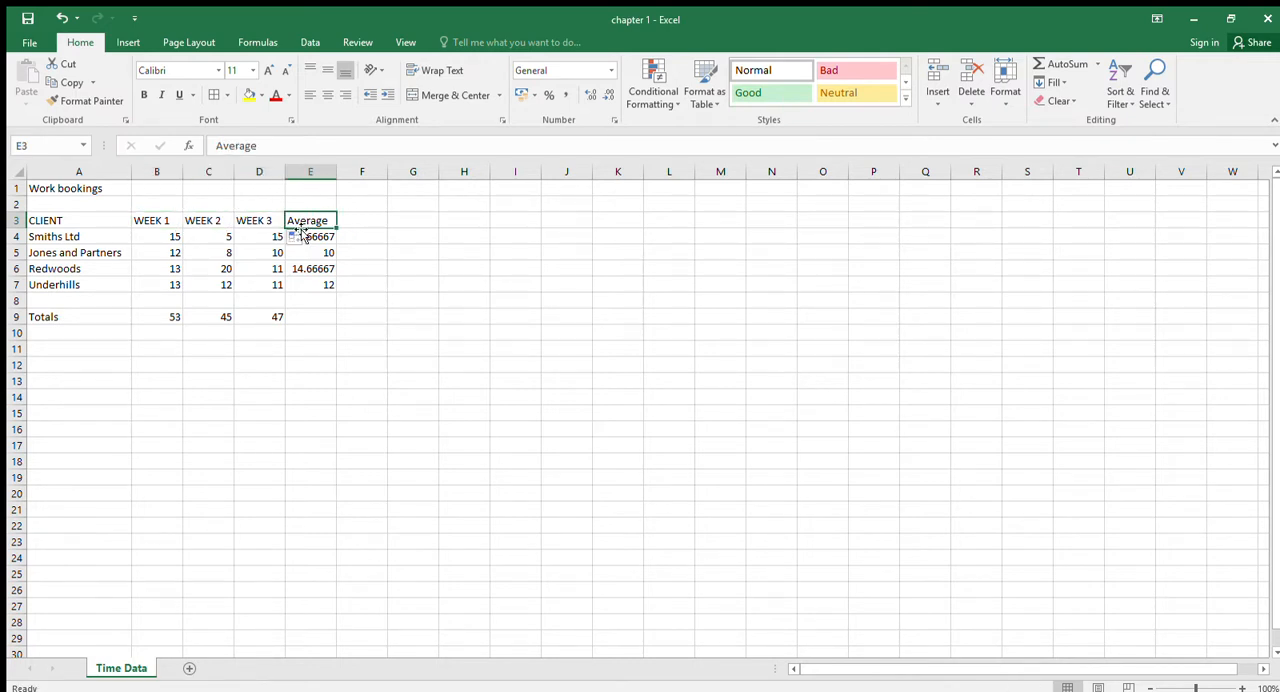
click(300, 254)
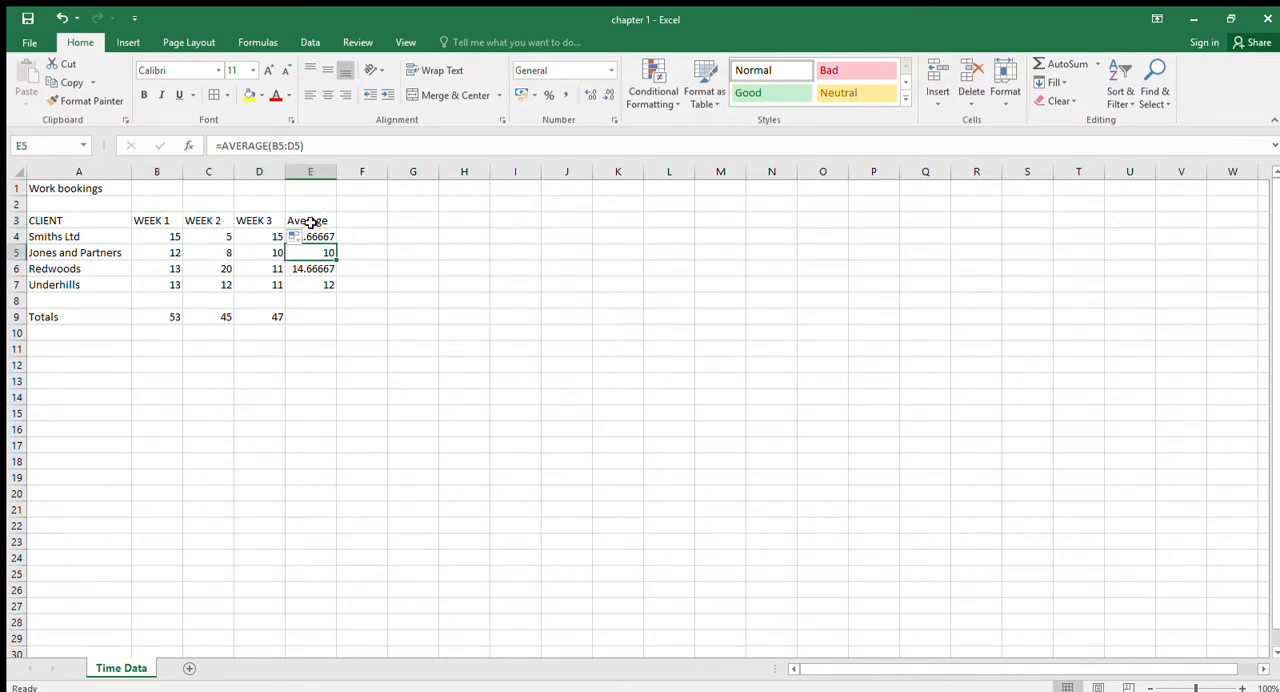
click(312, 222)
text(AVE)
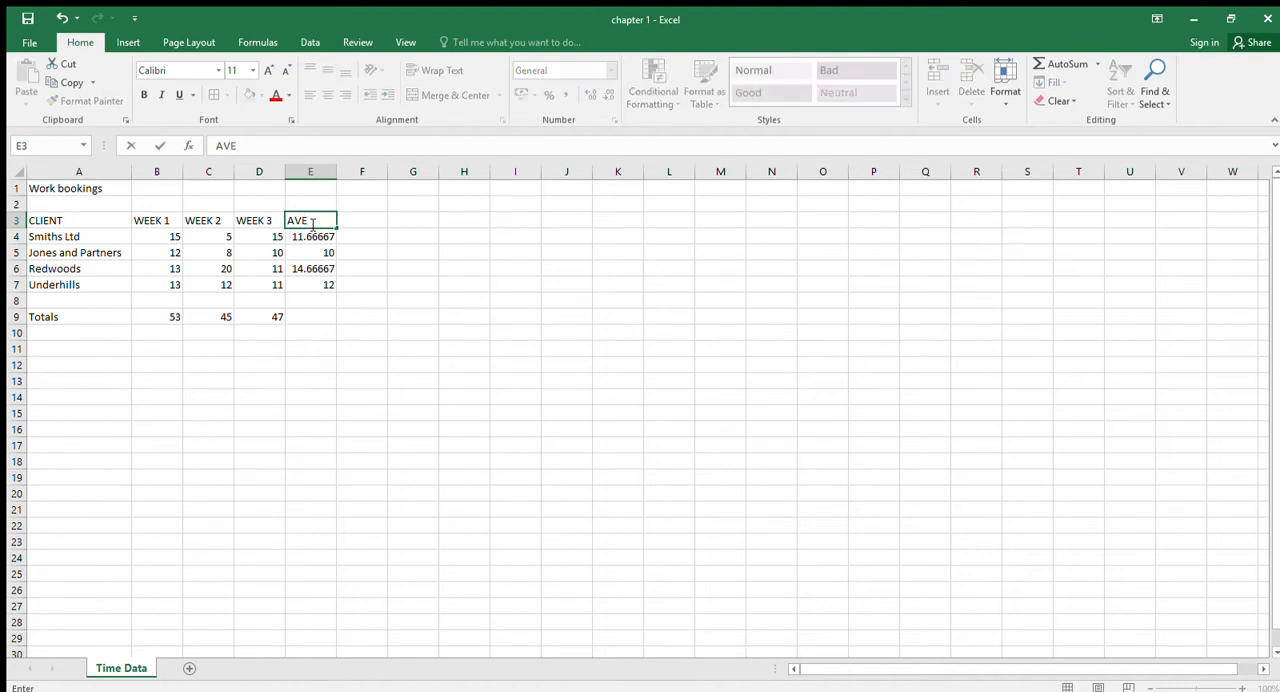
text(RAGE)
key(Return)
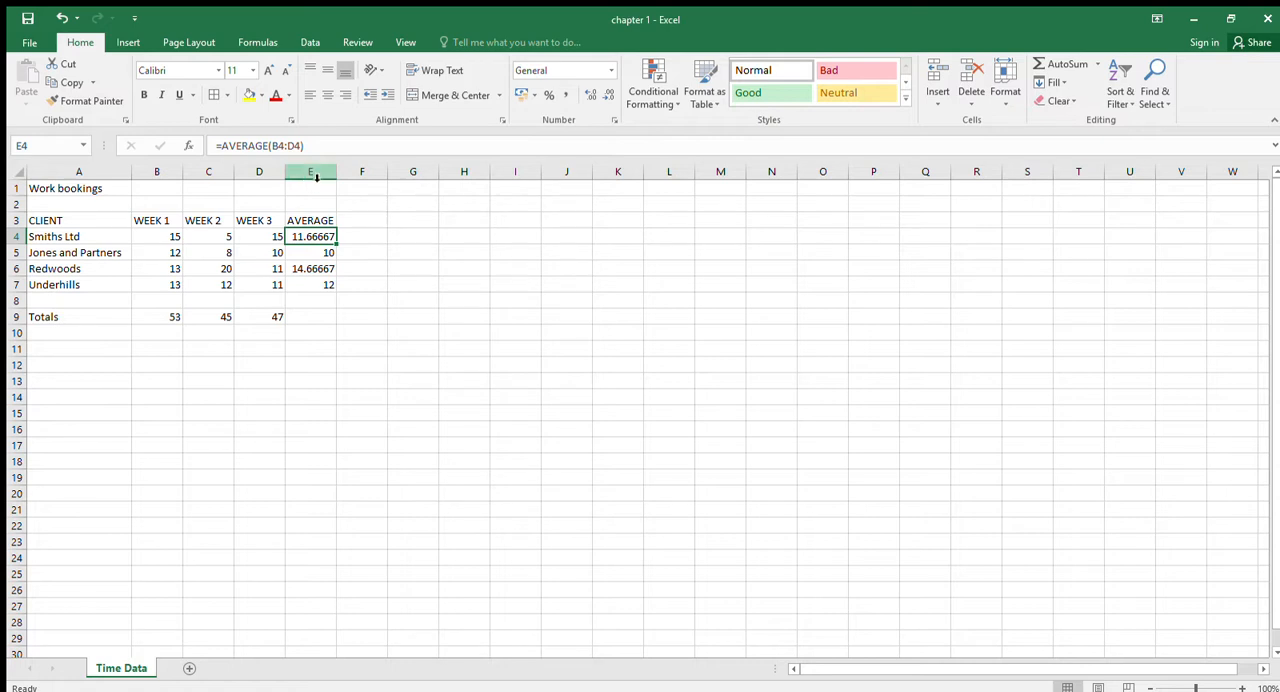
- Insert a new column before the AVERAGE column and extend the week heading series from D3 into E3
click(320, 176)
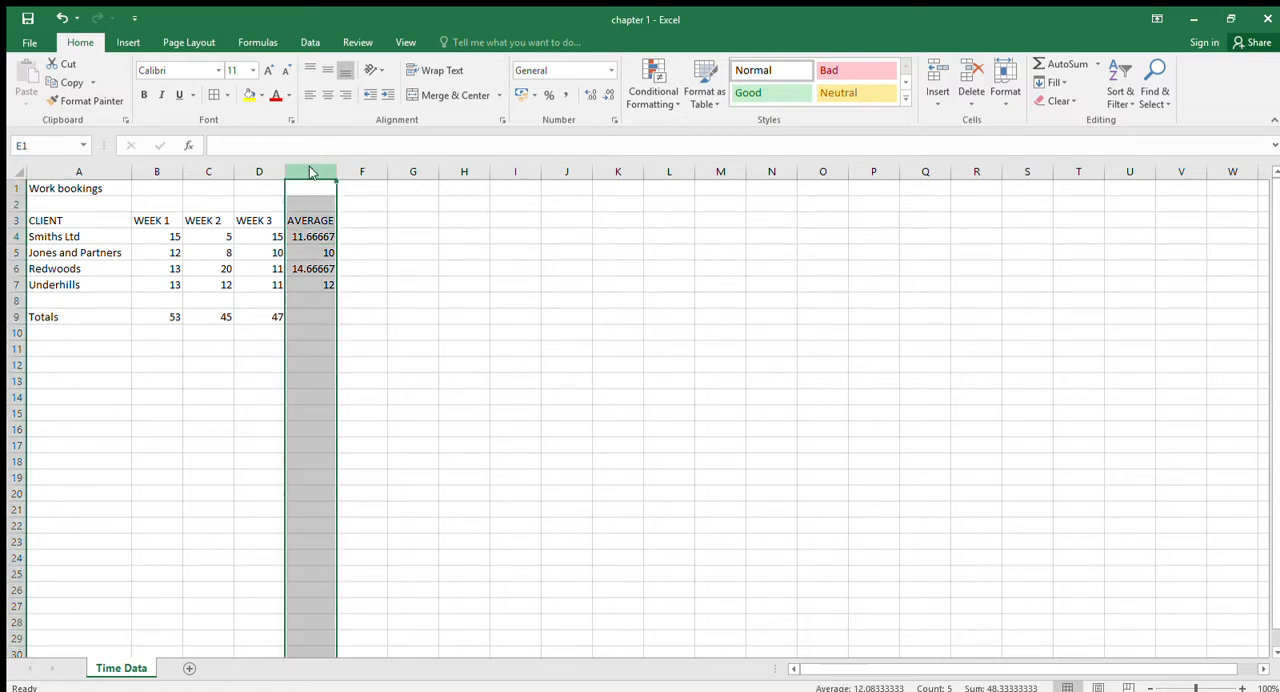
key(ctrl+shift+plus)
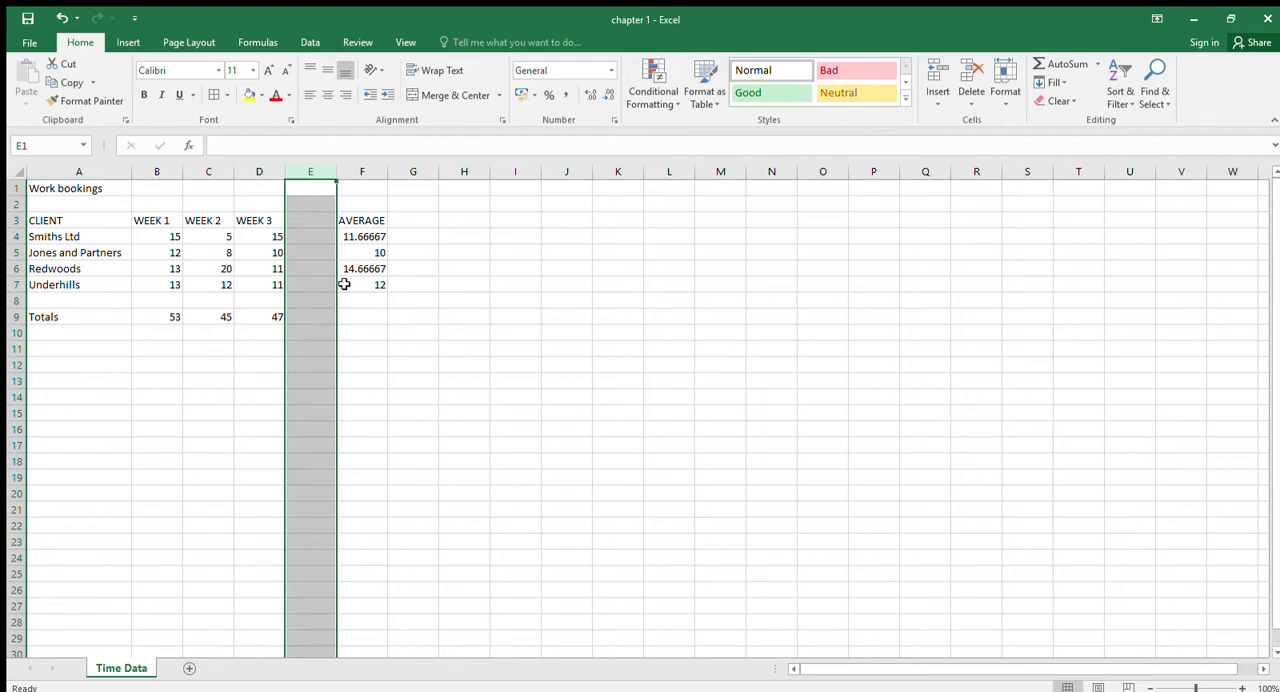
click(268, 219)
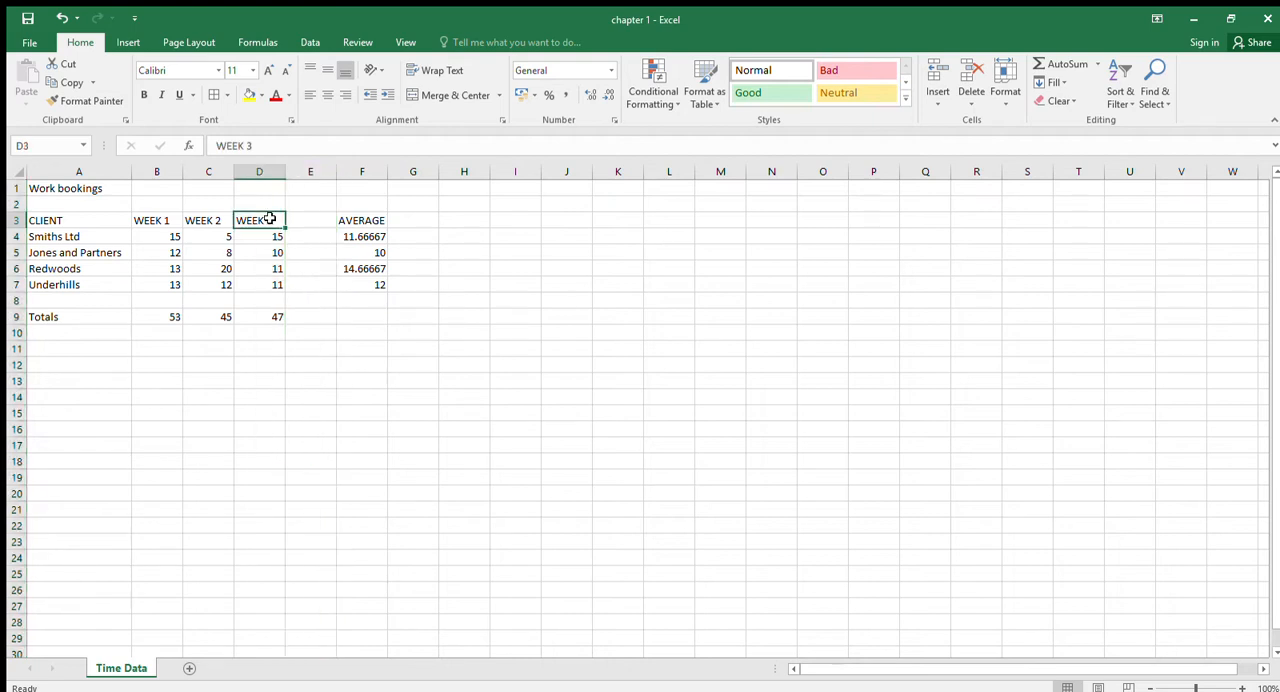
drag(284, 231, 317, 241)
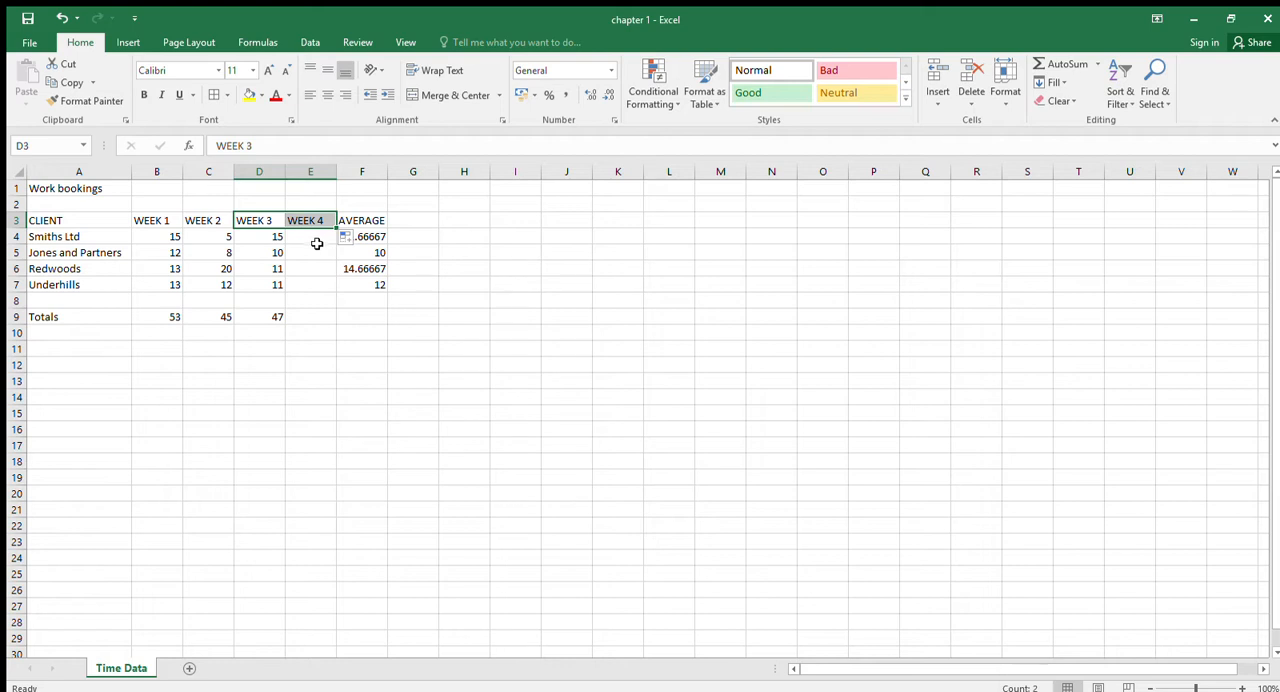
- Enter 6 as the Week 4 value for Smiths Ltd in cell E4
click(317, 237)
text(6)
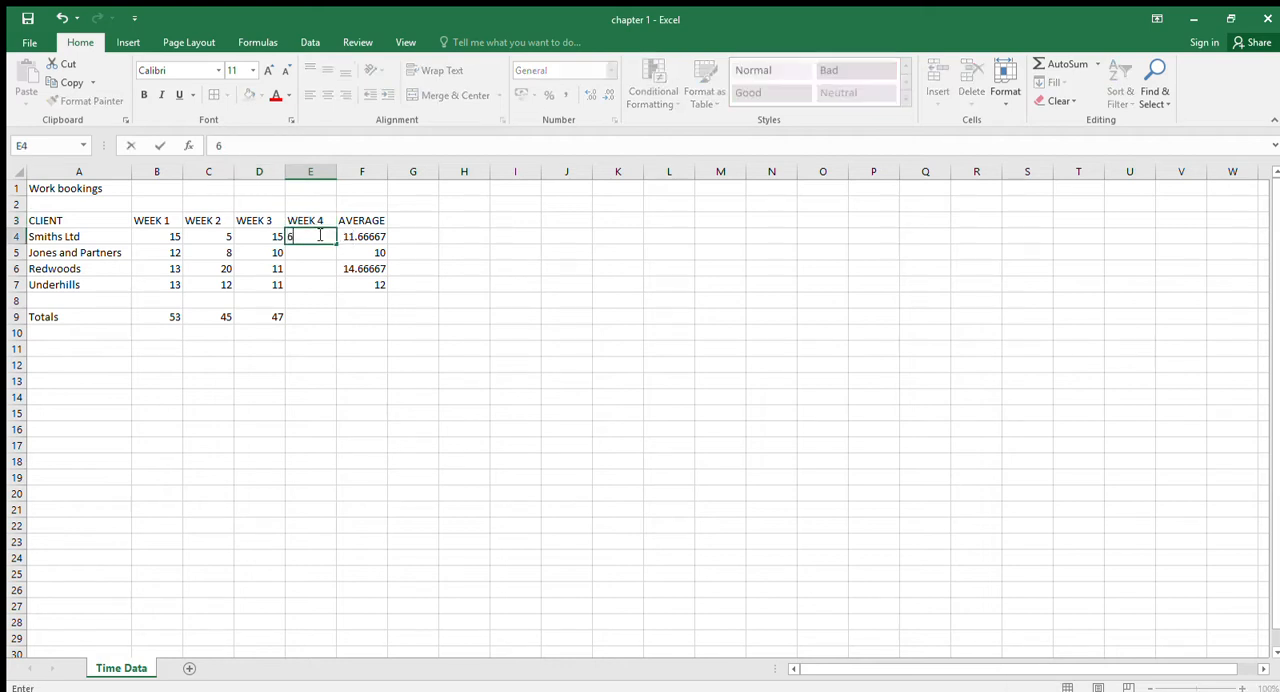
key(Return)
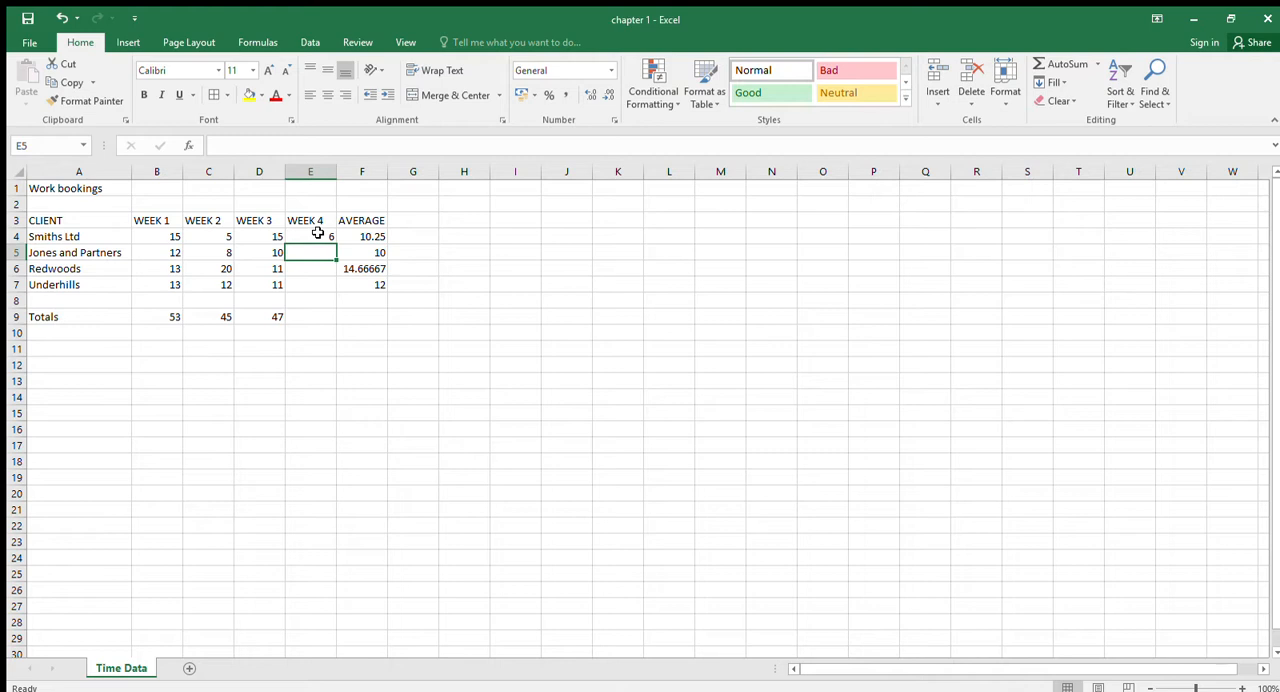
- Copy the Week 4 value from E4, paste it into E5:E7, and undo the paste
click(317, 233)
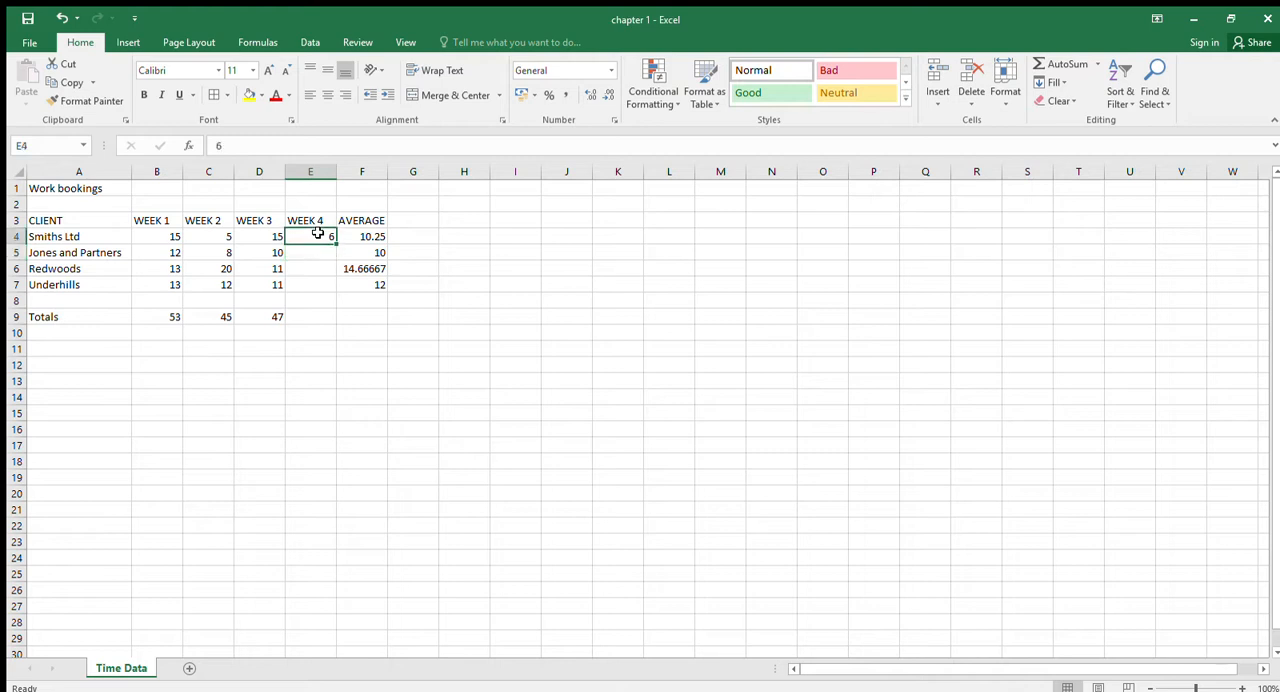
key(ctrl+c)
key(Down)
key(shift+Down)
key(shift+Down)
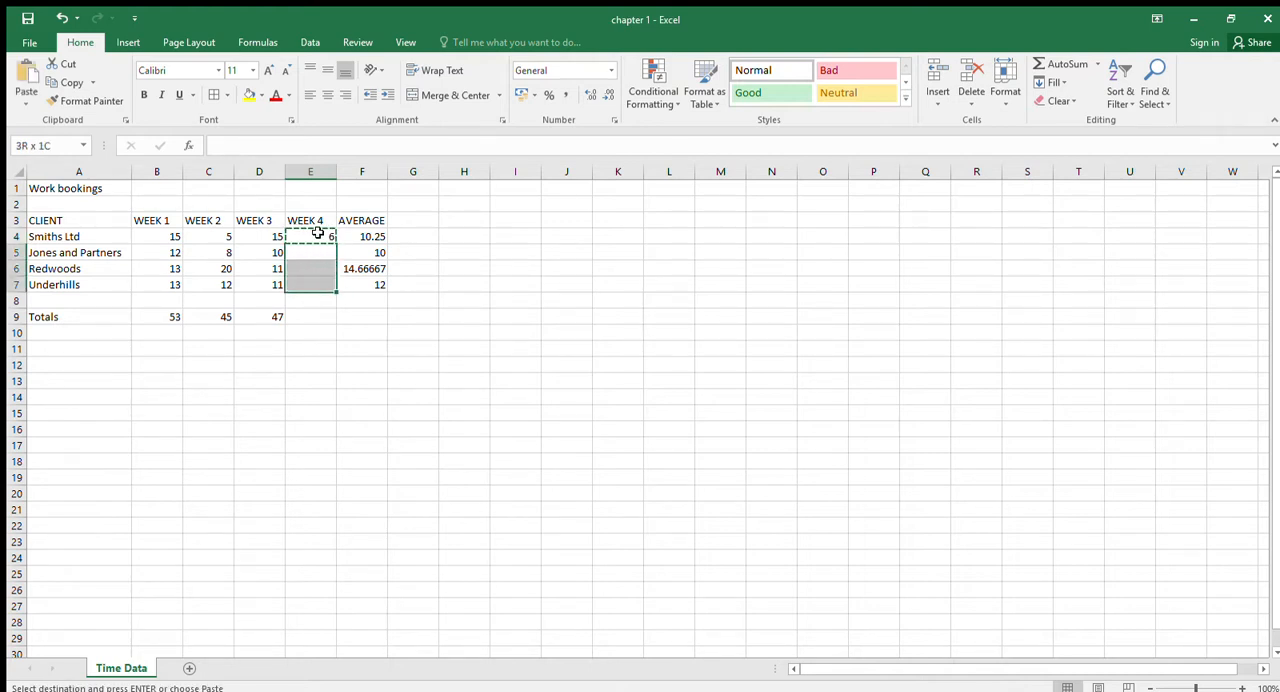
key(ctrl+v)
click(317, 233)
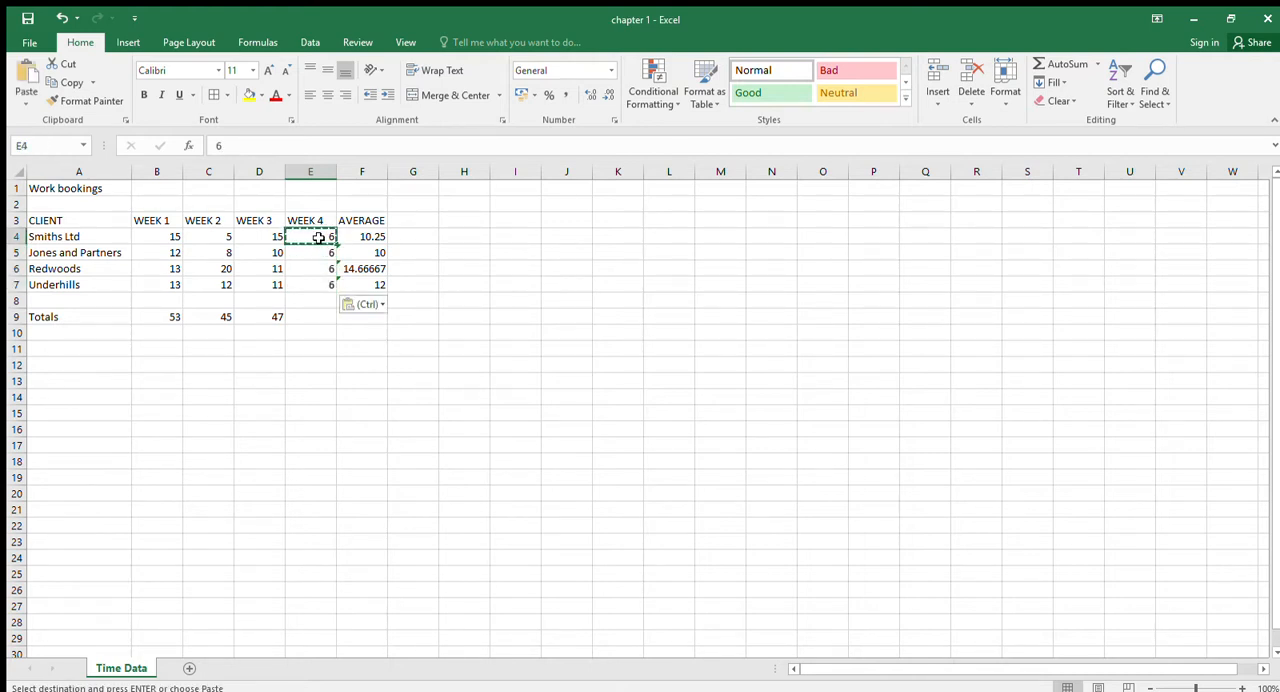
click(62, 19)
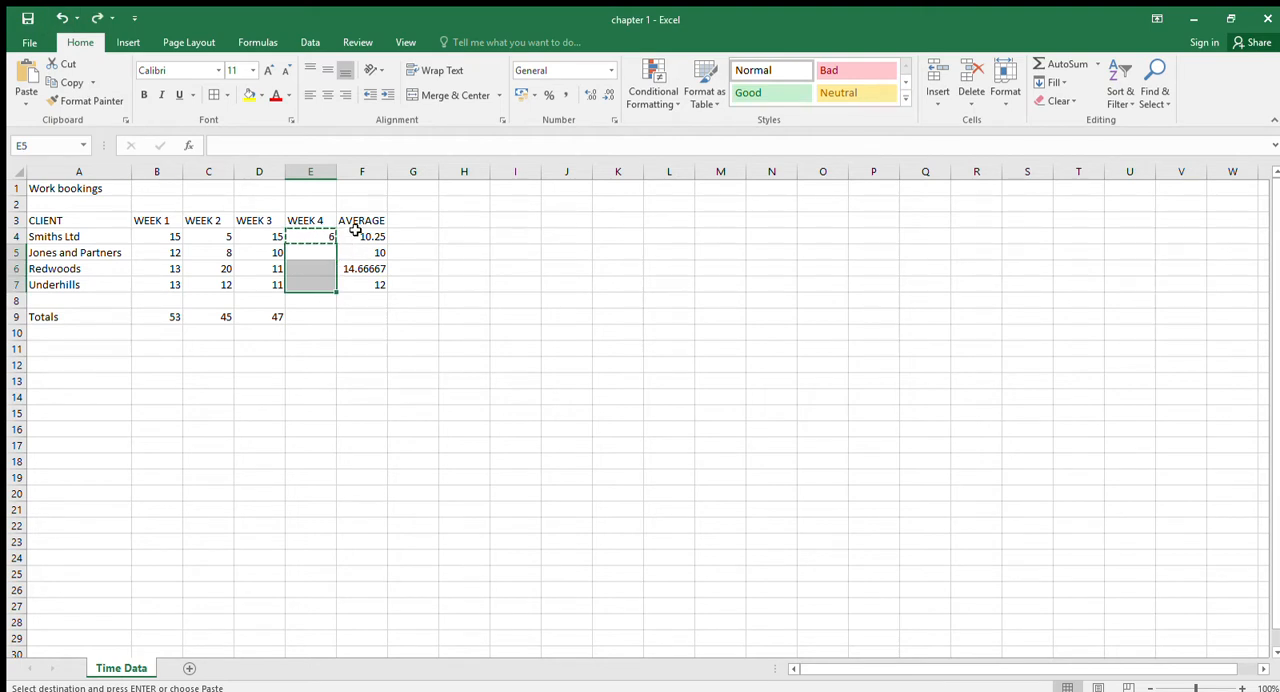
- Fill the Week 4 value 6 from cell E4 down to Underhills in E7
click(311, 237)
drag(336, 245, 336, 294)
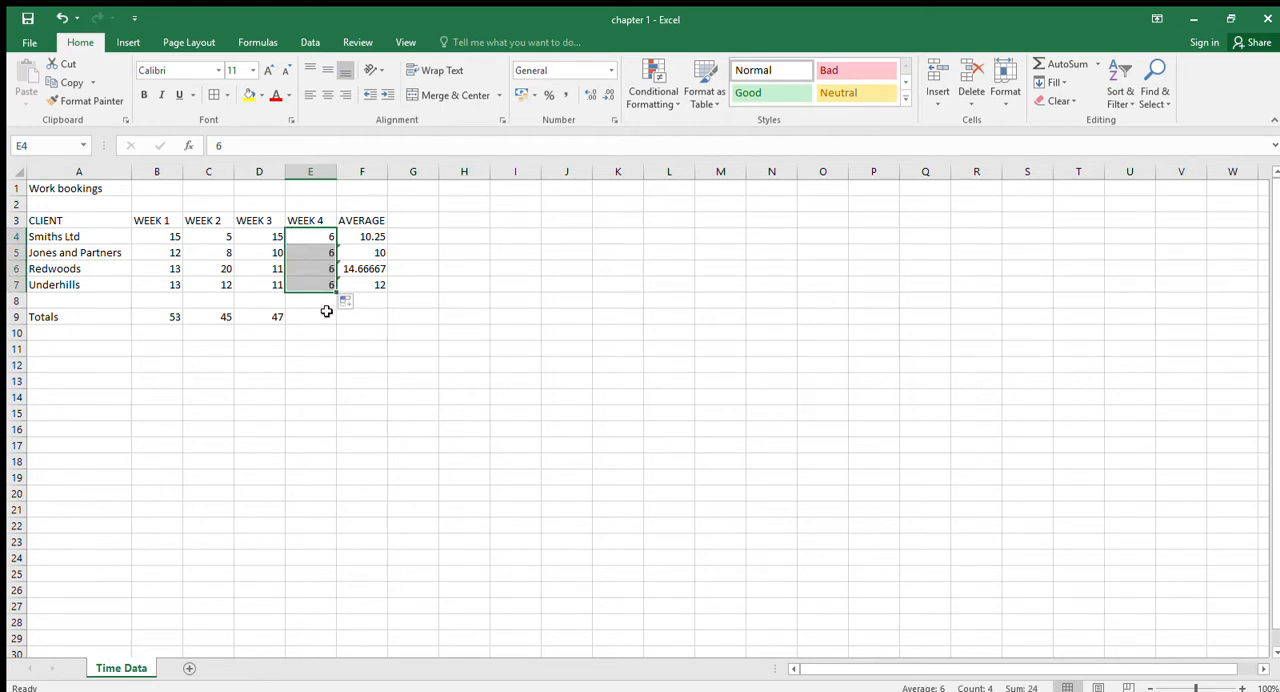
click(325, 312)
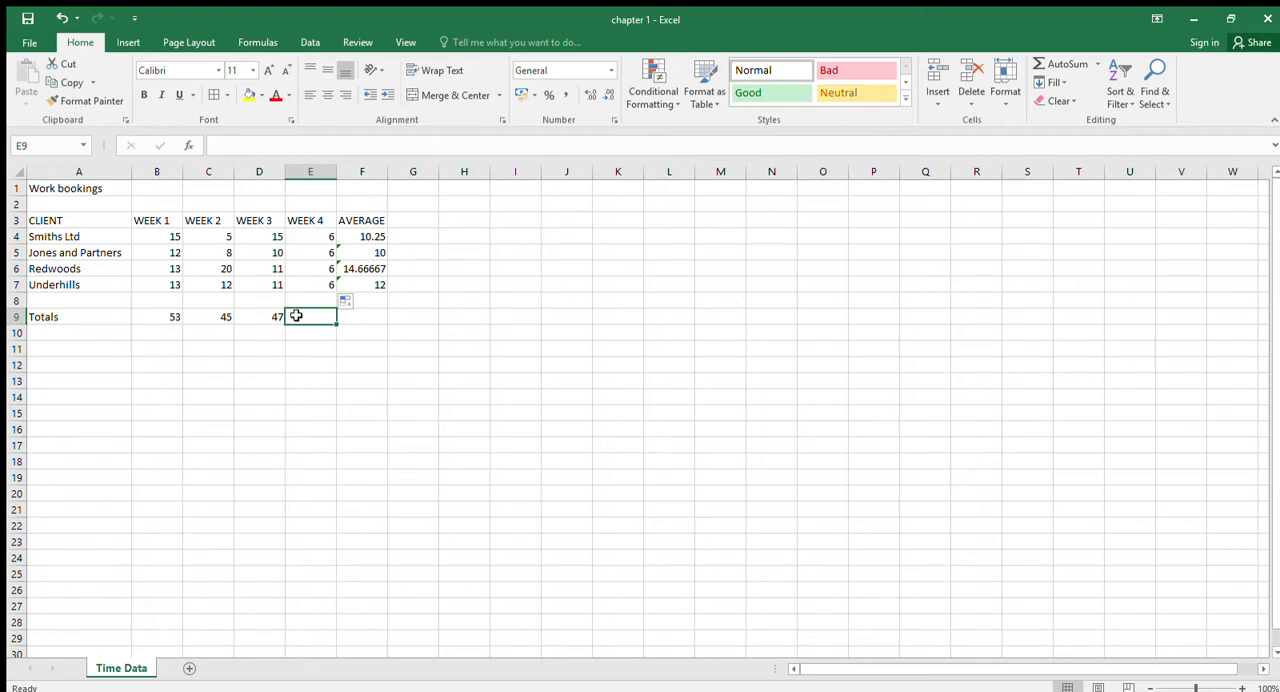
- Fill the Week 3 total formula from D9 across into E9 for Week 4
click(277, 318)
drag(285, 325, 323, 333)
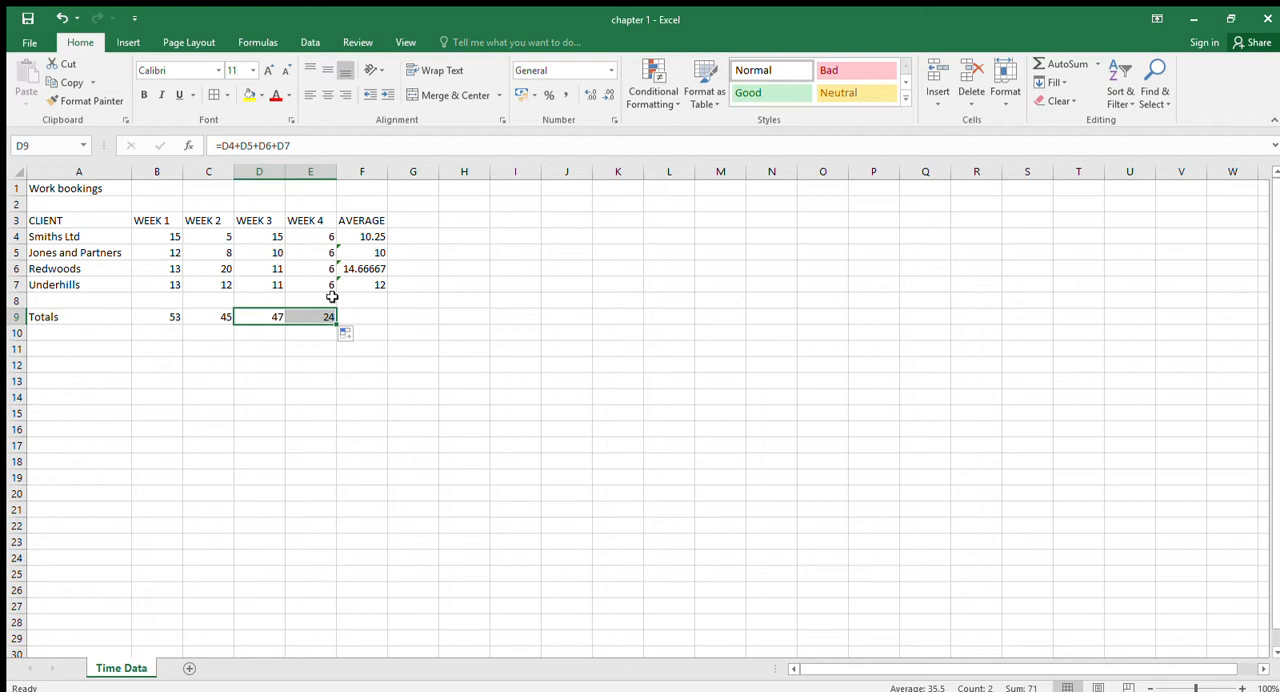
- Insert a new row directly below Underhills and enter Abbey Builders as the client in A8
click(17, 300)
key(ctrl+shift+plus)
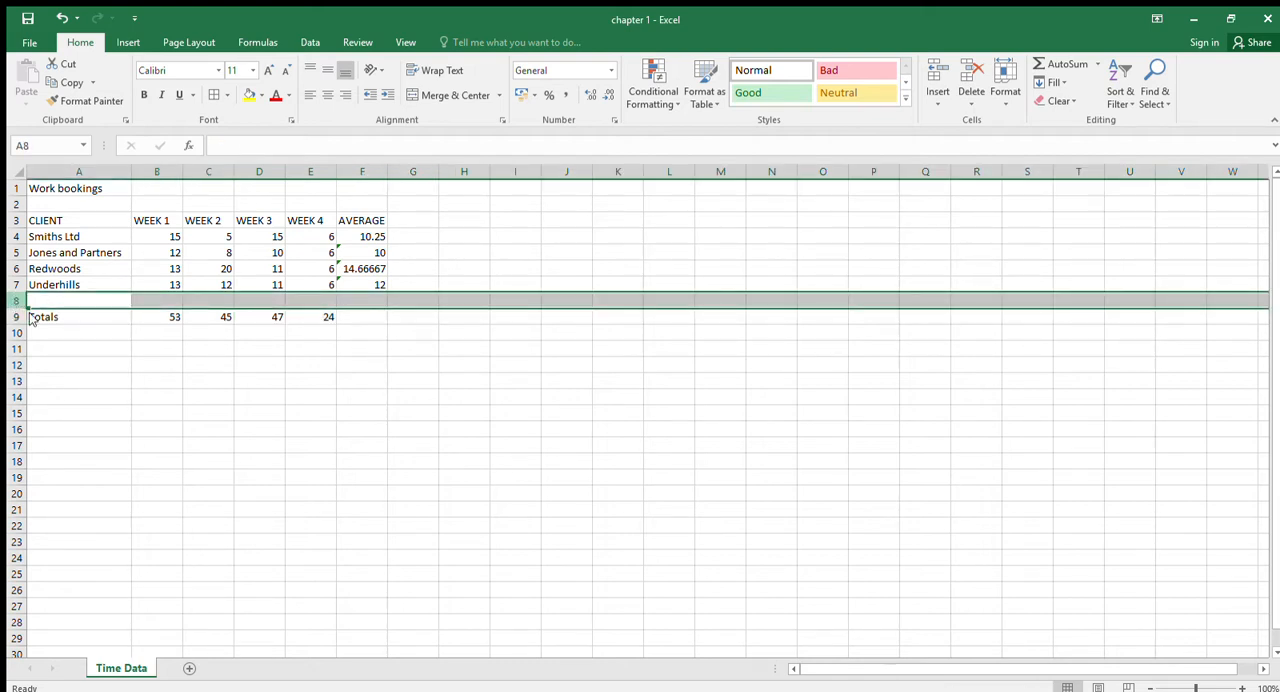
click(64, 300)
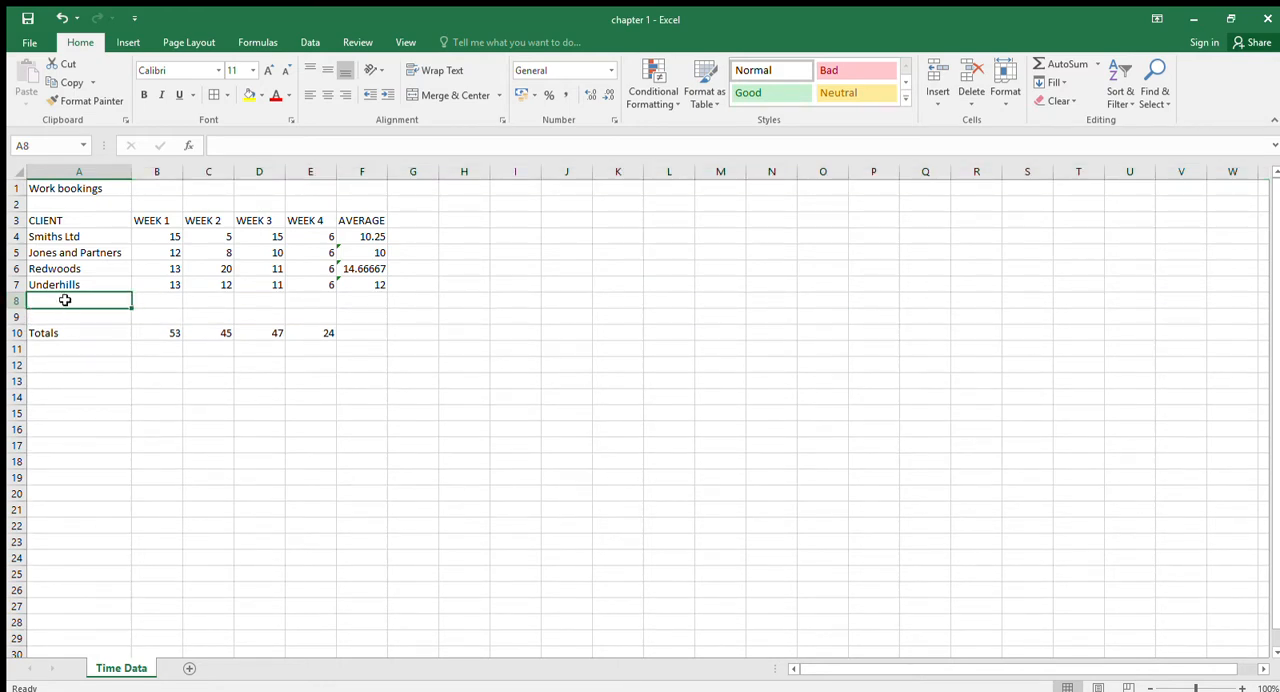
text(Abb)
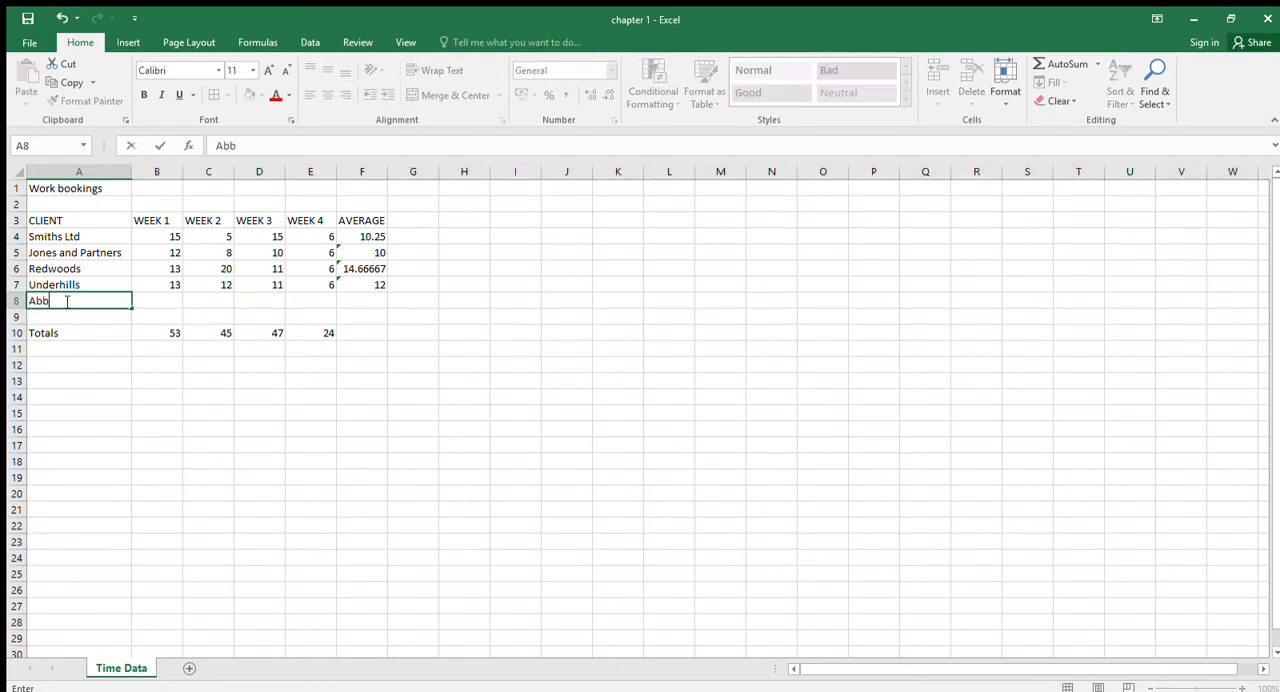
text(ey Builders)
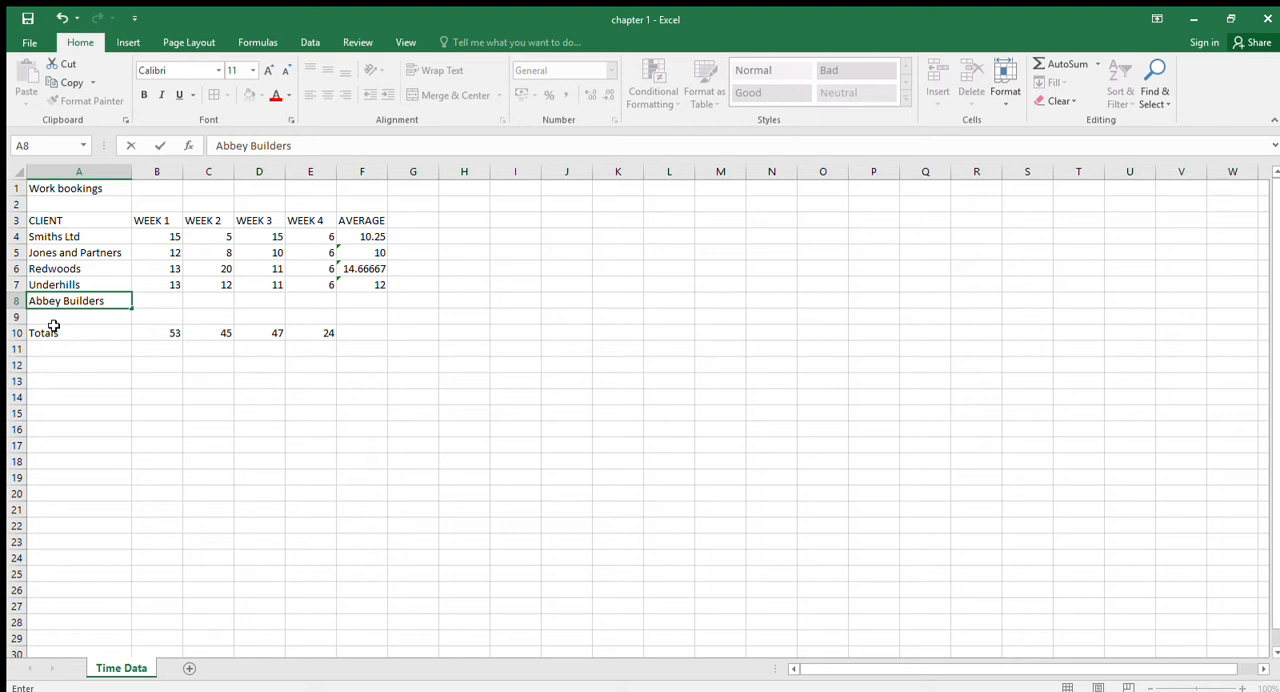
key(Tab)
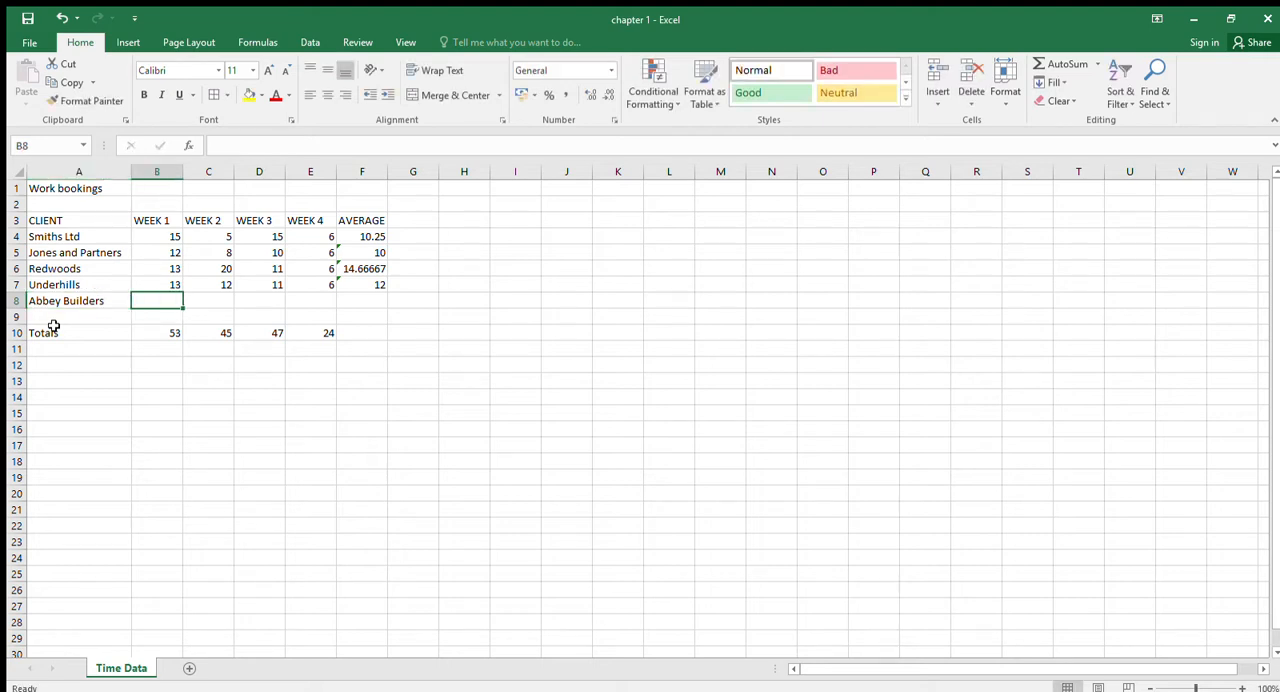
- Give Abbey Builders 0 for Weeks 1 to 3 in B8:D8 and 13 for Week 4 in E8
text(0)
click(122, 351)
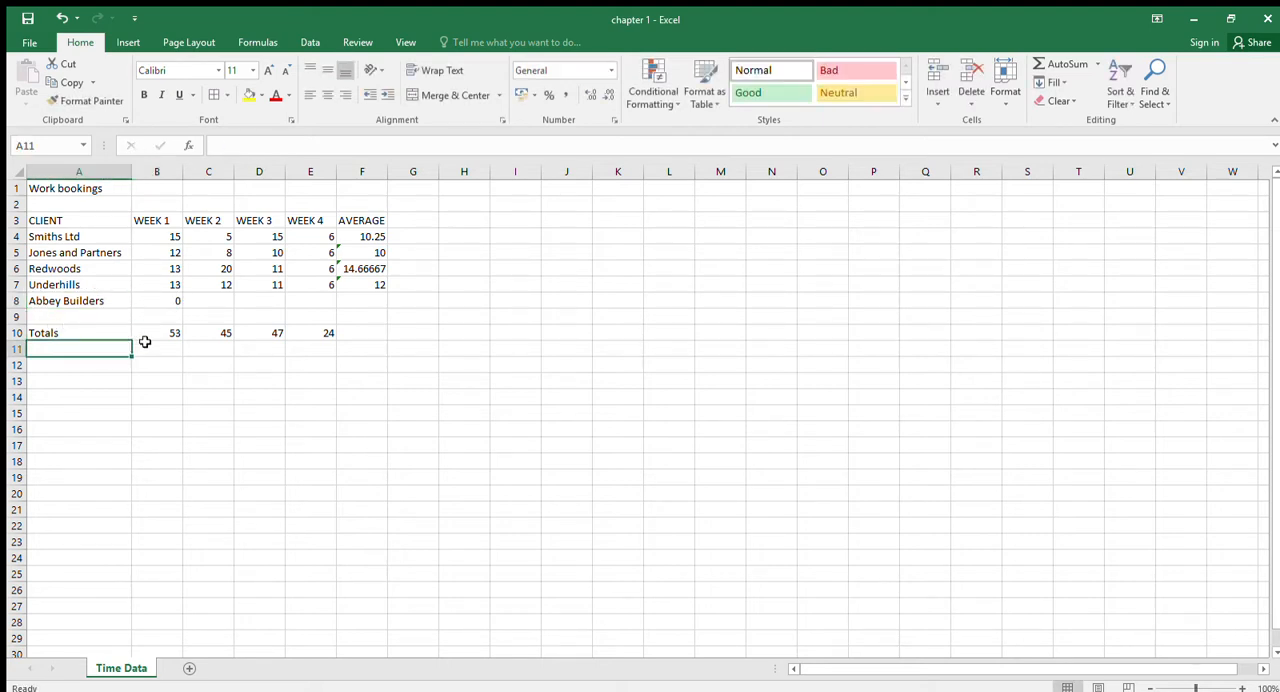
click(171, 306)
drag(182, 309, 279, 311)
click(345, 300)
click(316, 301)
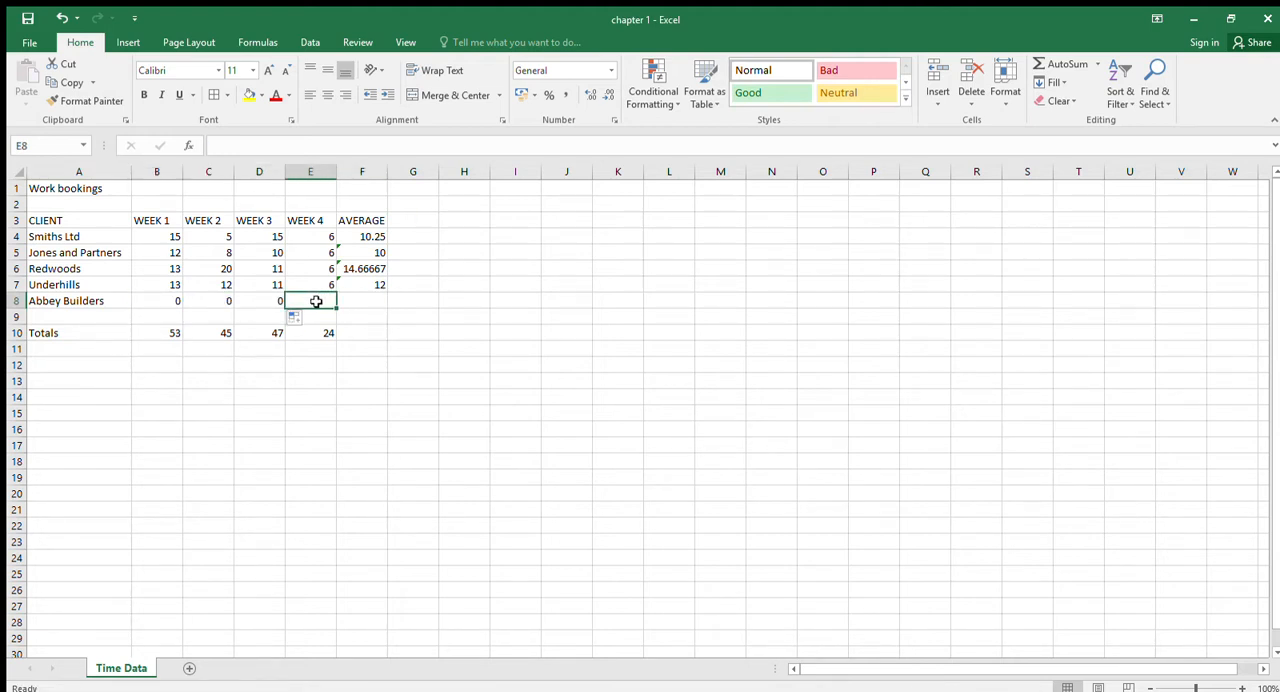
text(13)
key(Return)
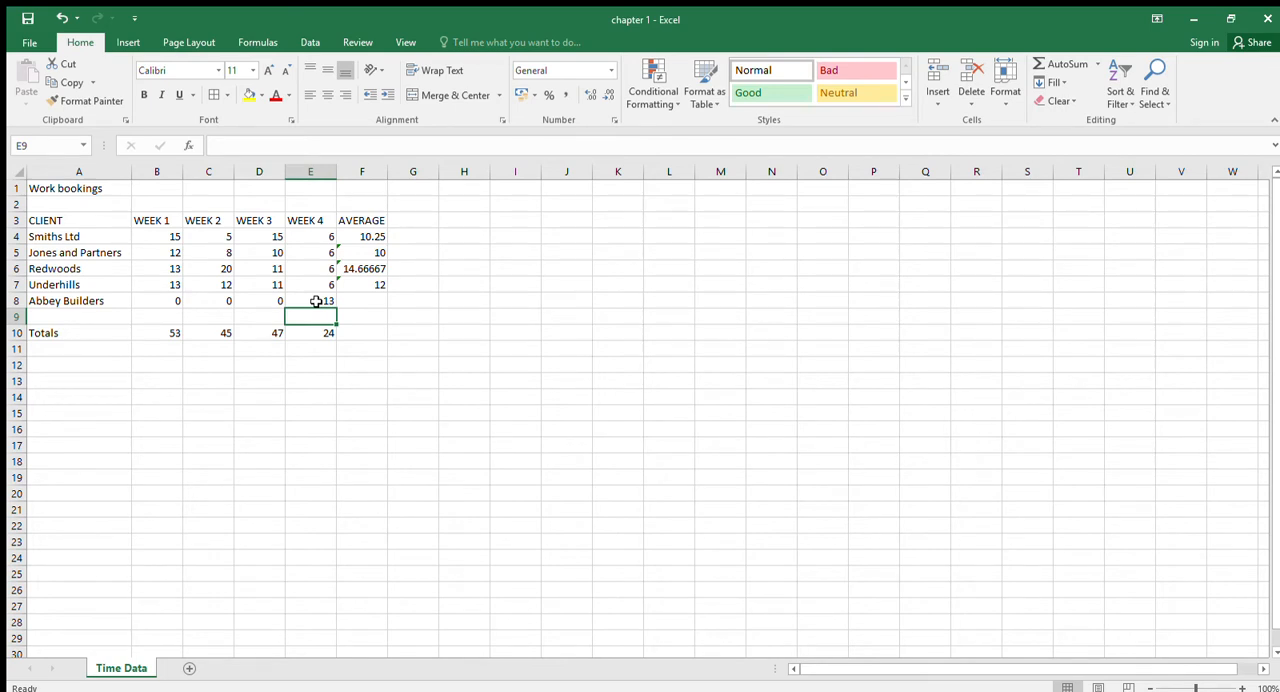
- Re-enter the Week 1 total in B10 with AutoSum over the range B4:B9
click(188, 333)
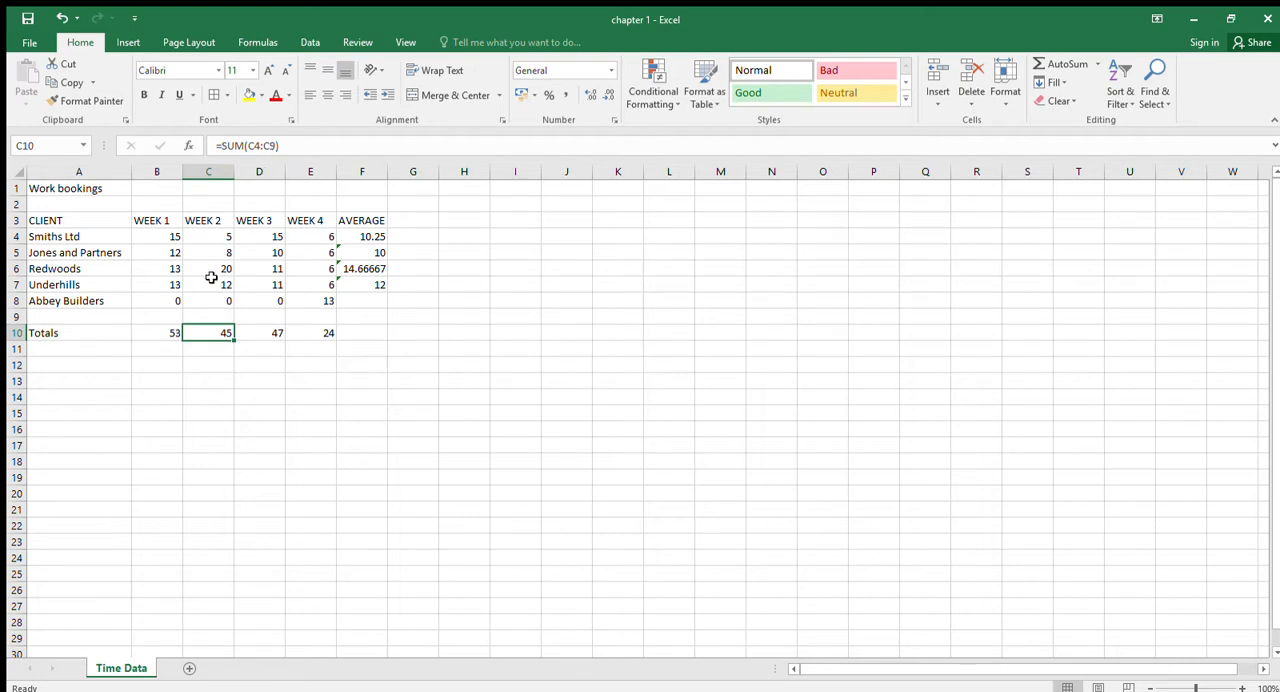
click(170, 333)
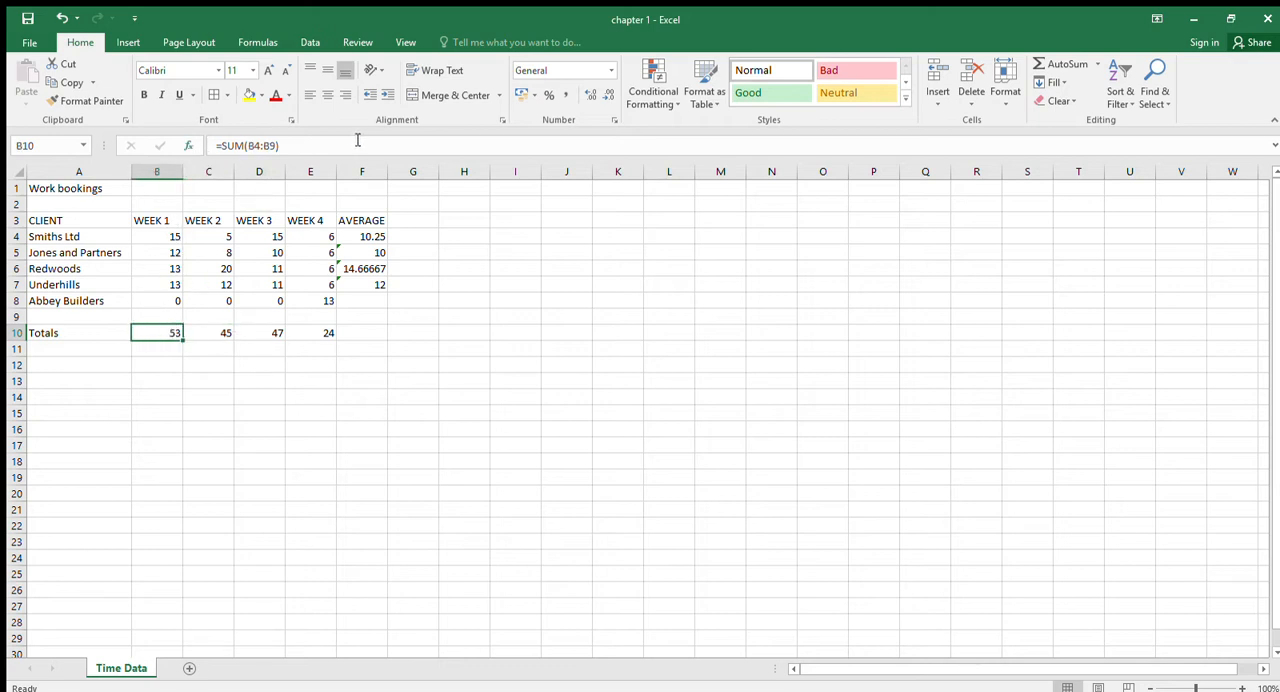
click(1048, 62)
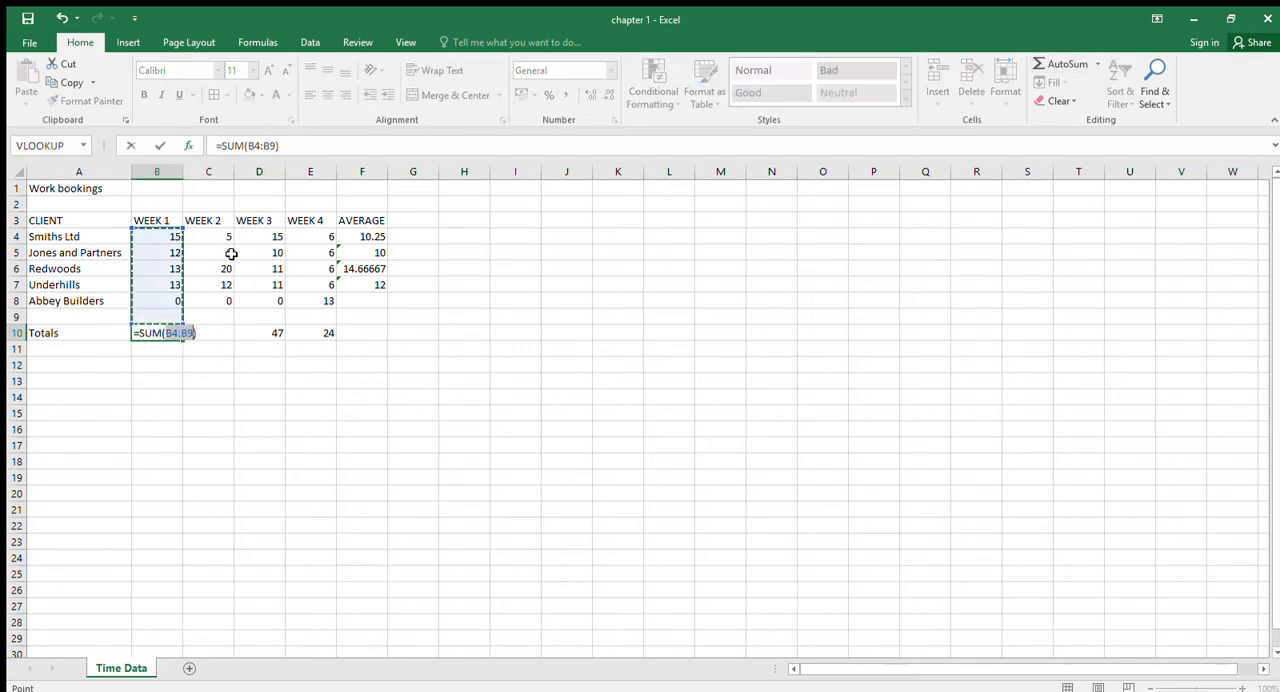
drag(172, 236, 150, 318)
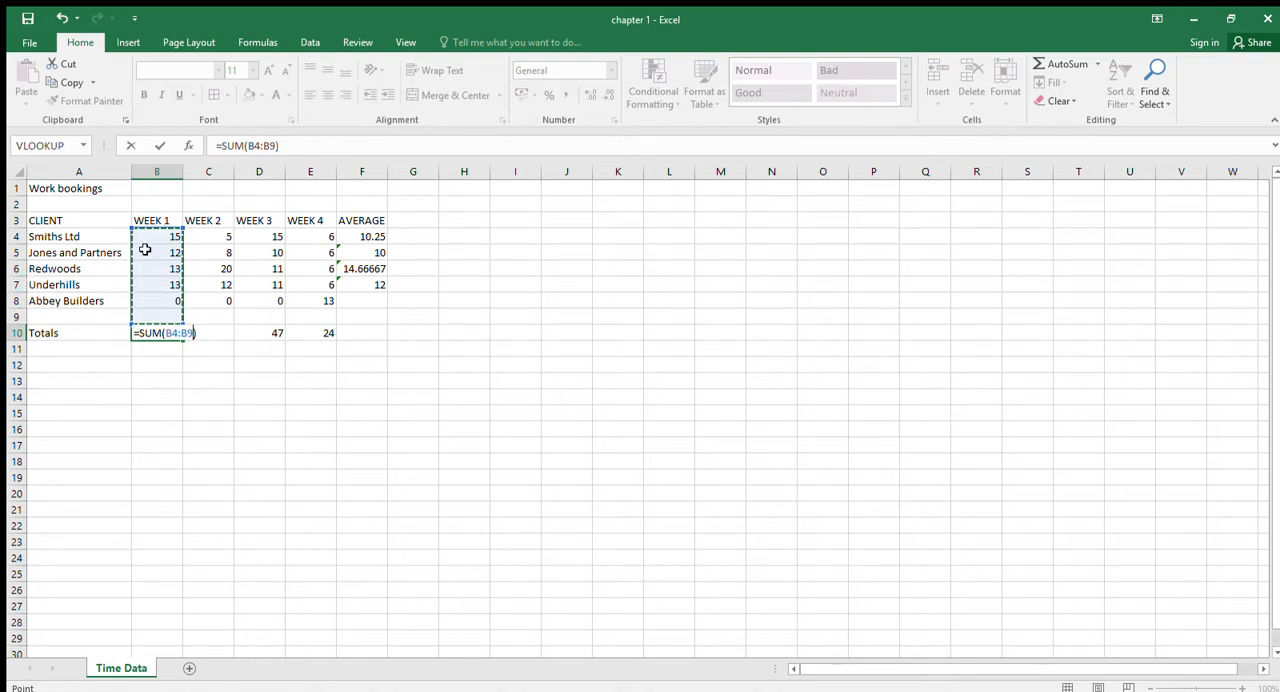
key(Return)
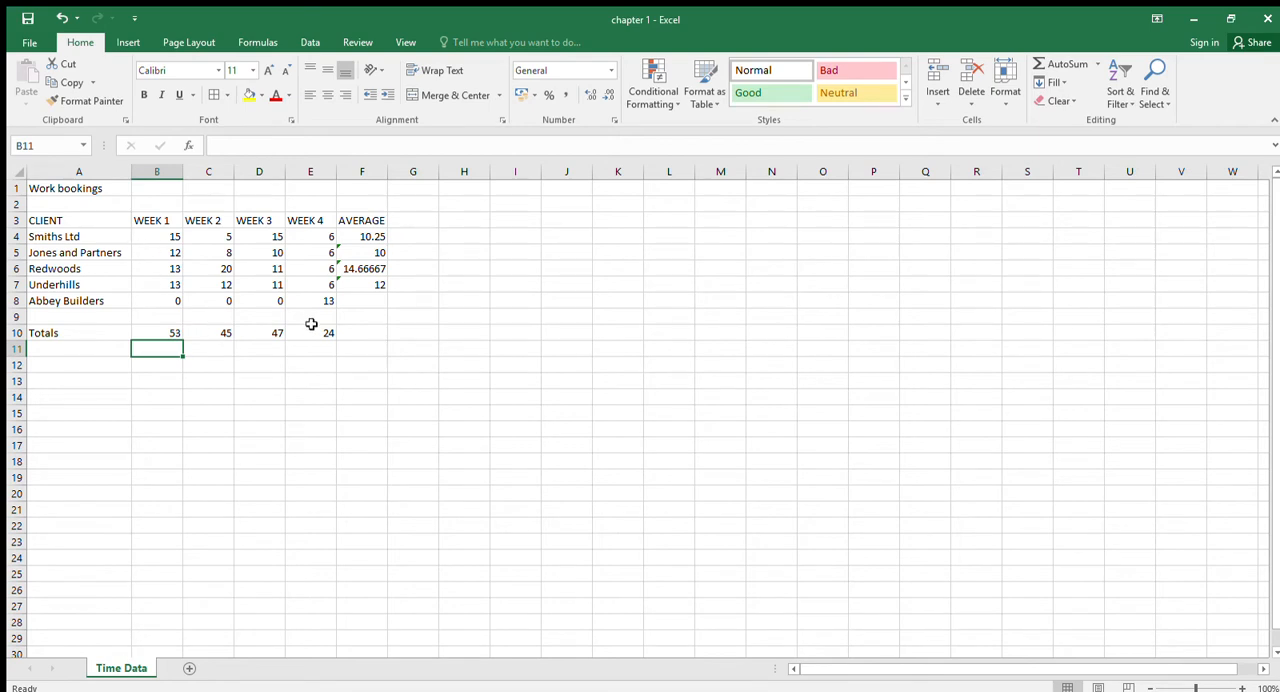
- Fill the average formula from Underhills in F7 down to Abbey Builders in F8
click(371, 287)
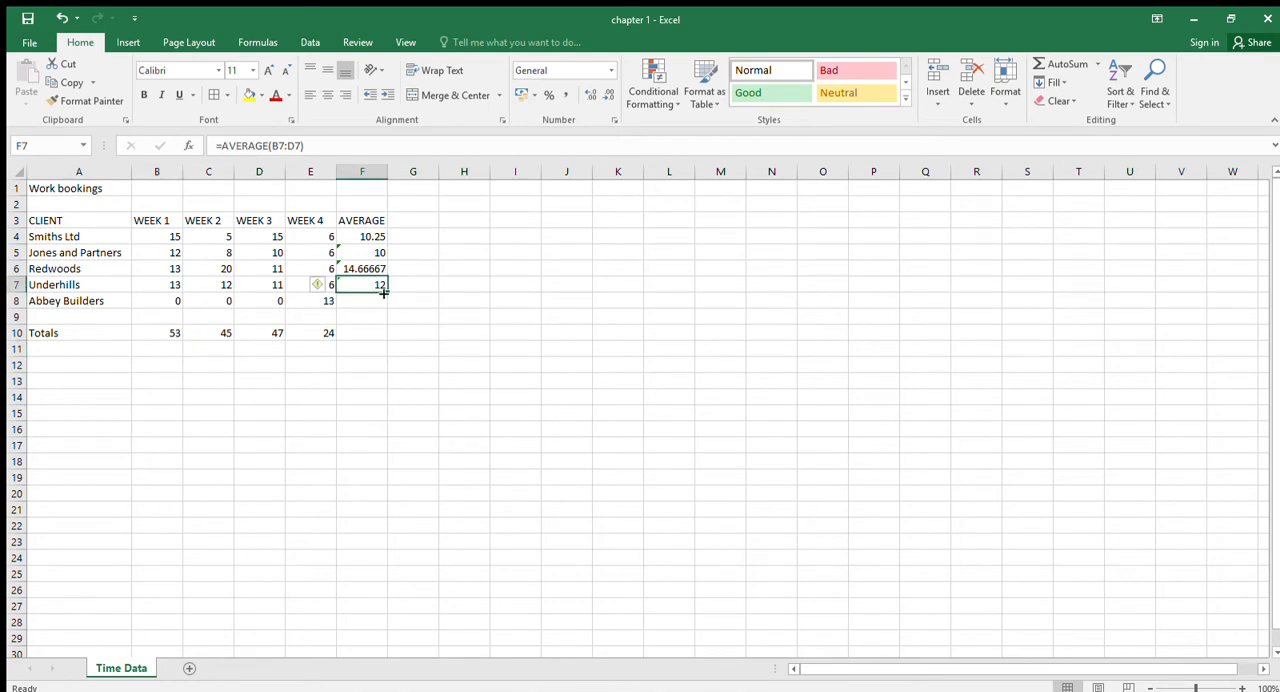
drag(386, 292, 374, 305)
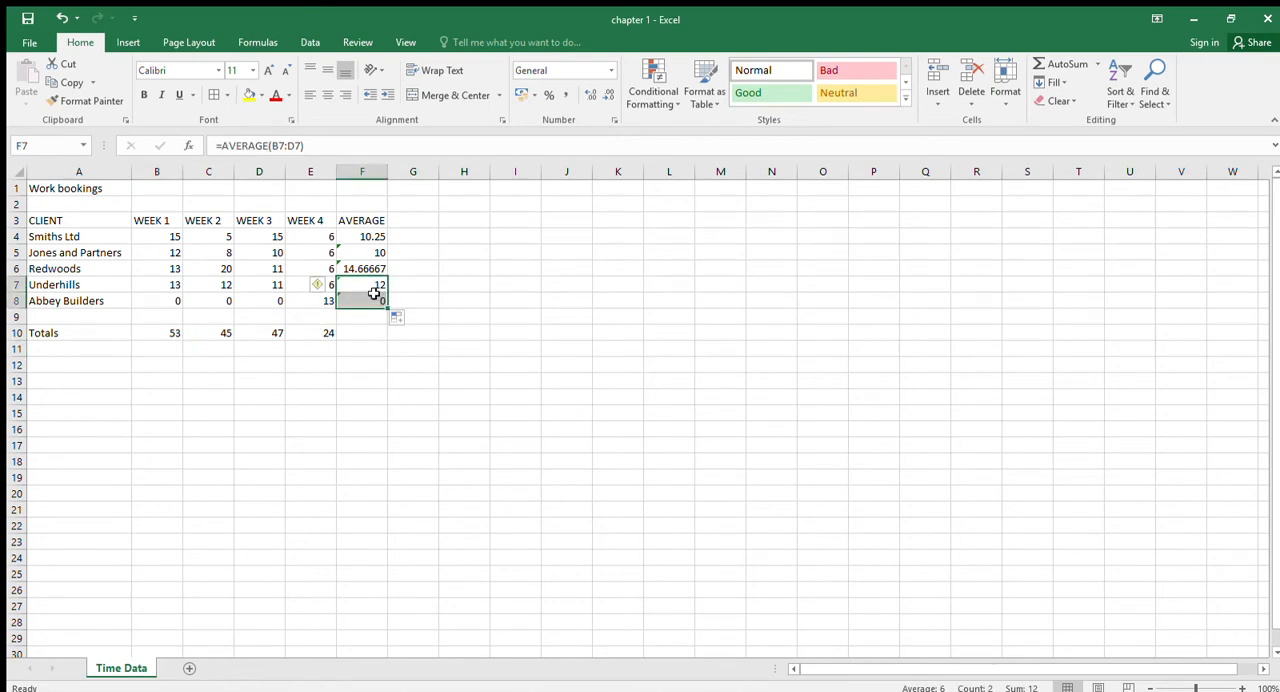
click(374, 302)
- Fill the four-week average formula from F4 down to F8 and review the range used in F4's formula
click(374, 237)
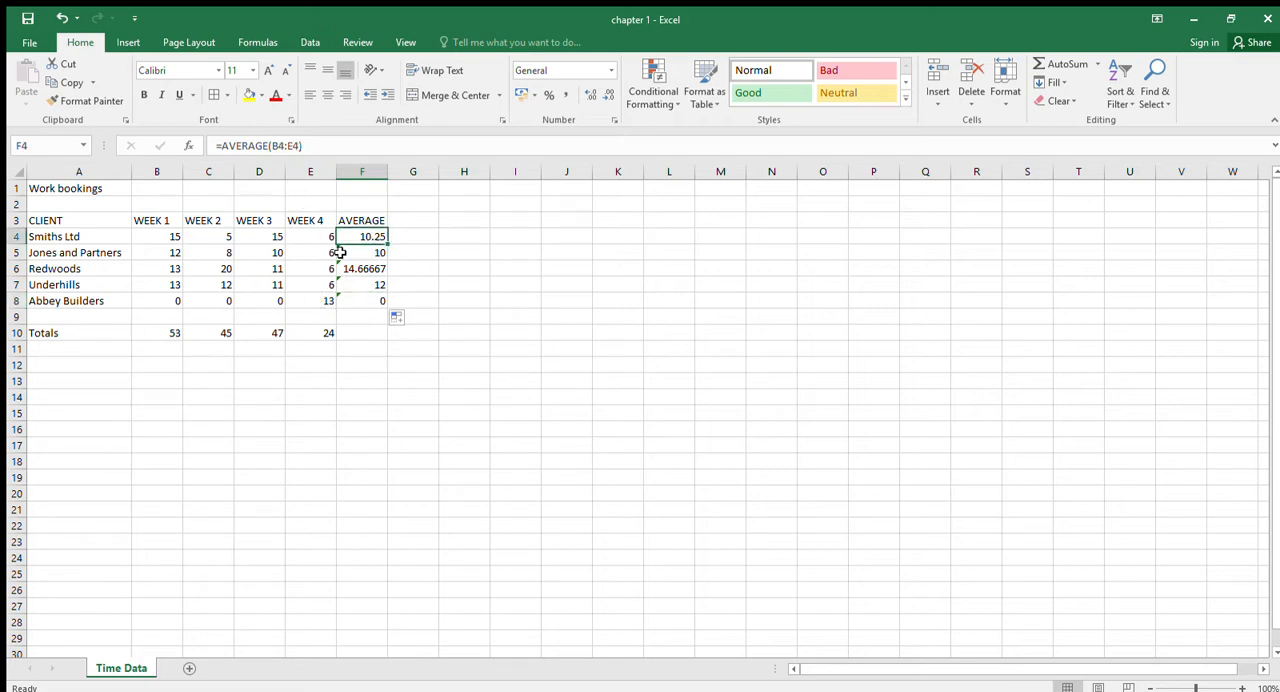
drag(386, 245, 384, 310)
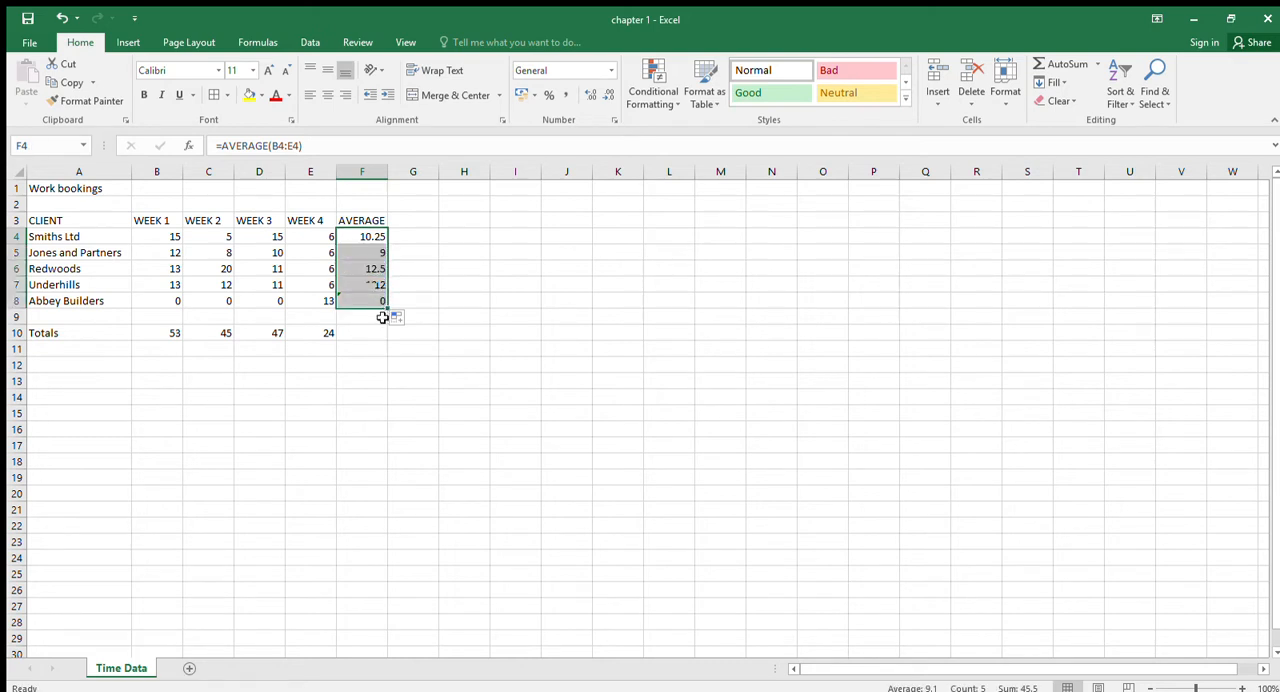
click(375, 236)
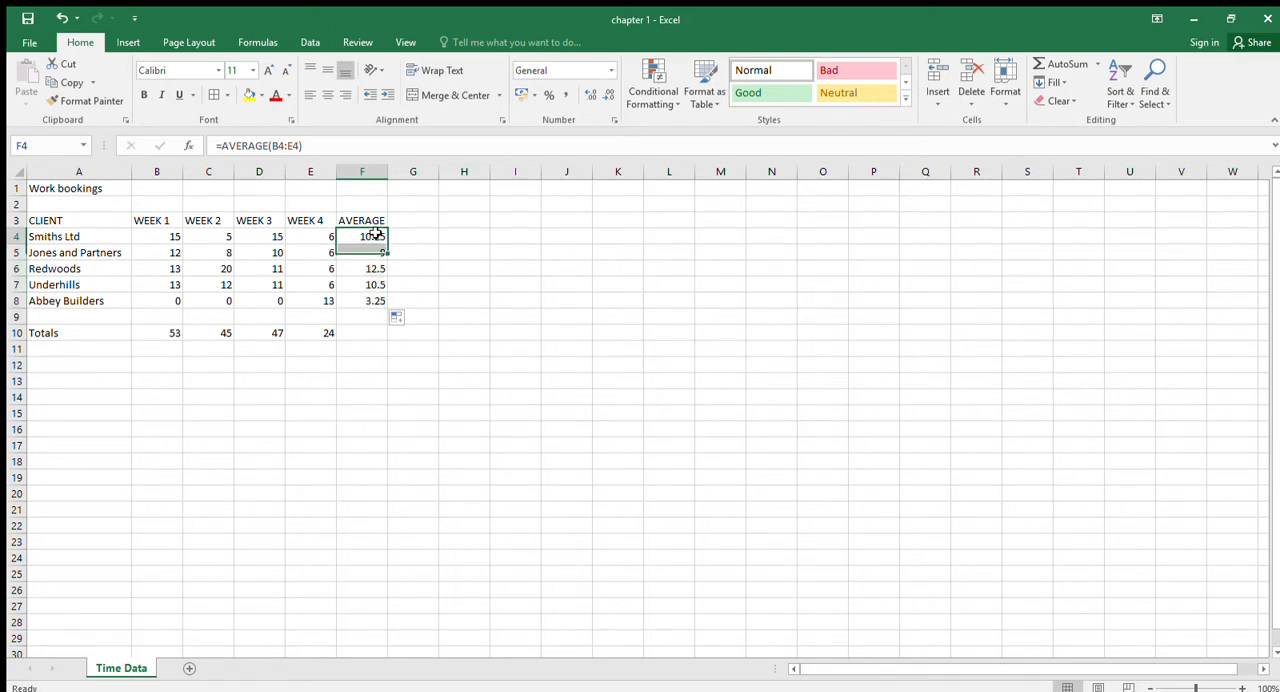
click(333, 150)
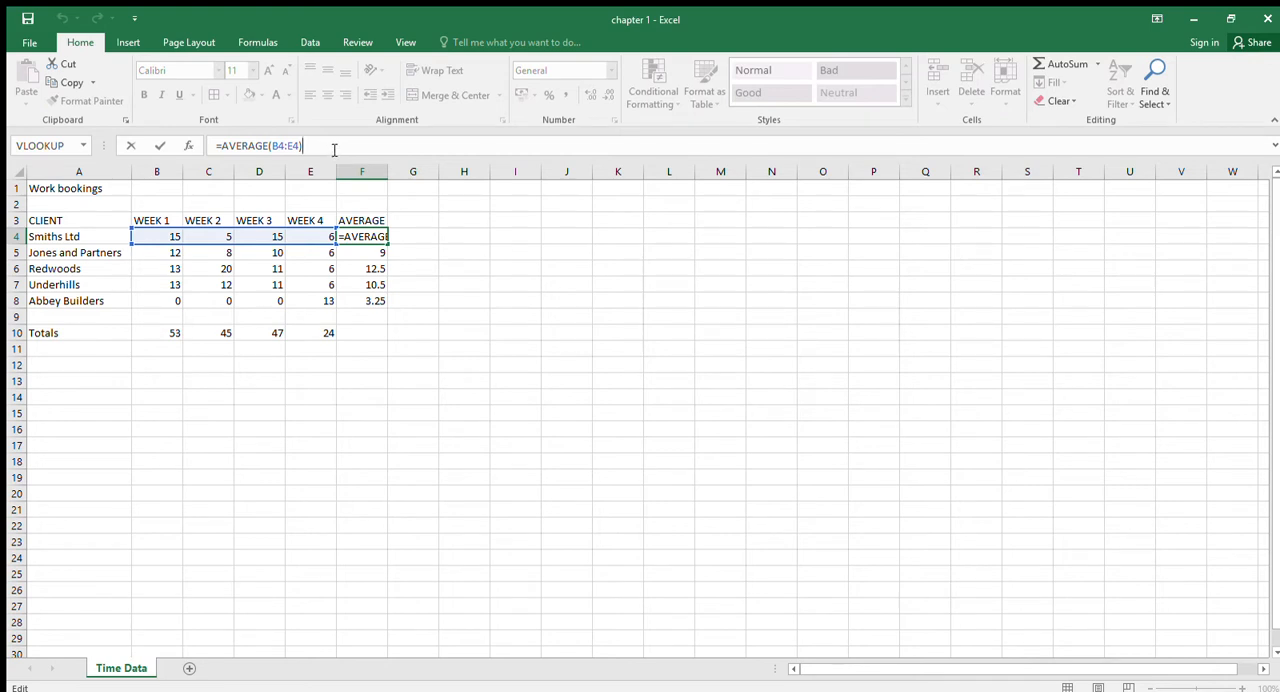
key(Return)
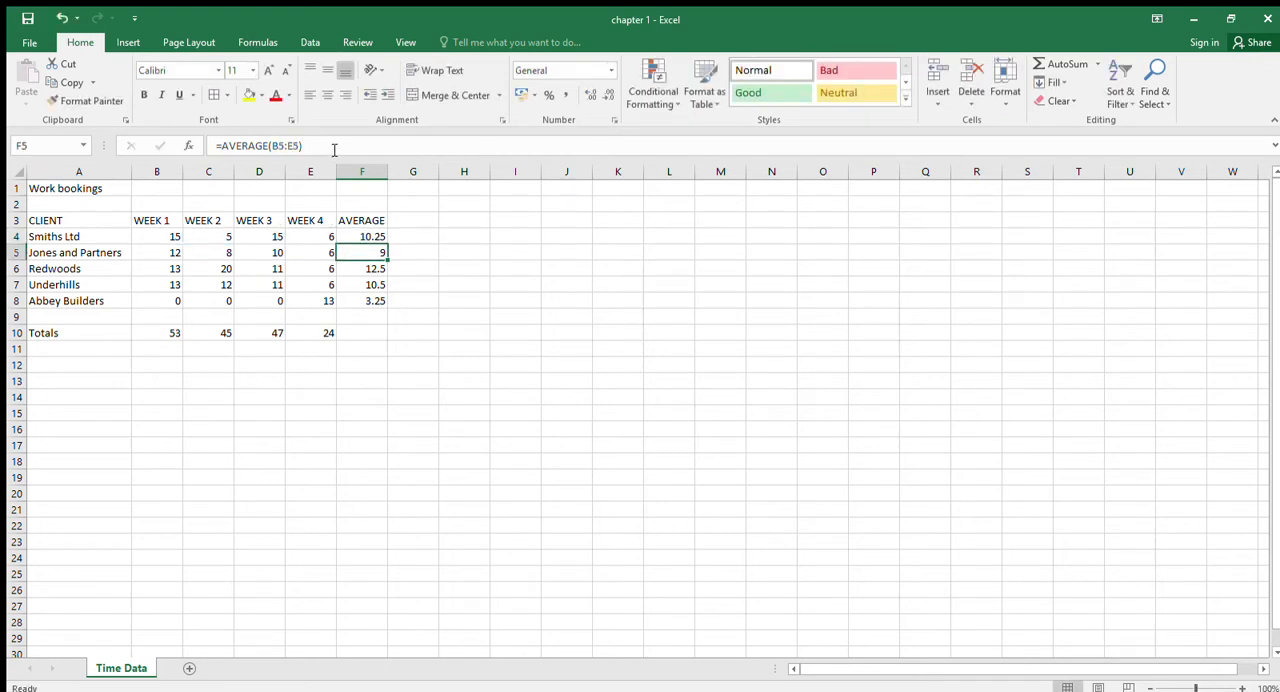
- Delete the Abbey Builders average from cell F8
click(370, 301)
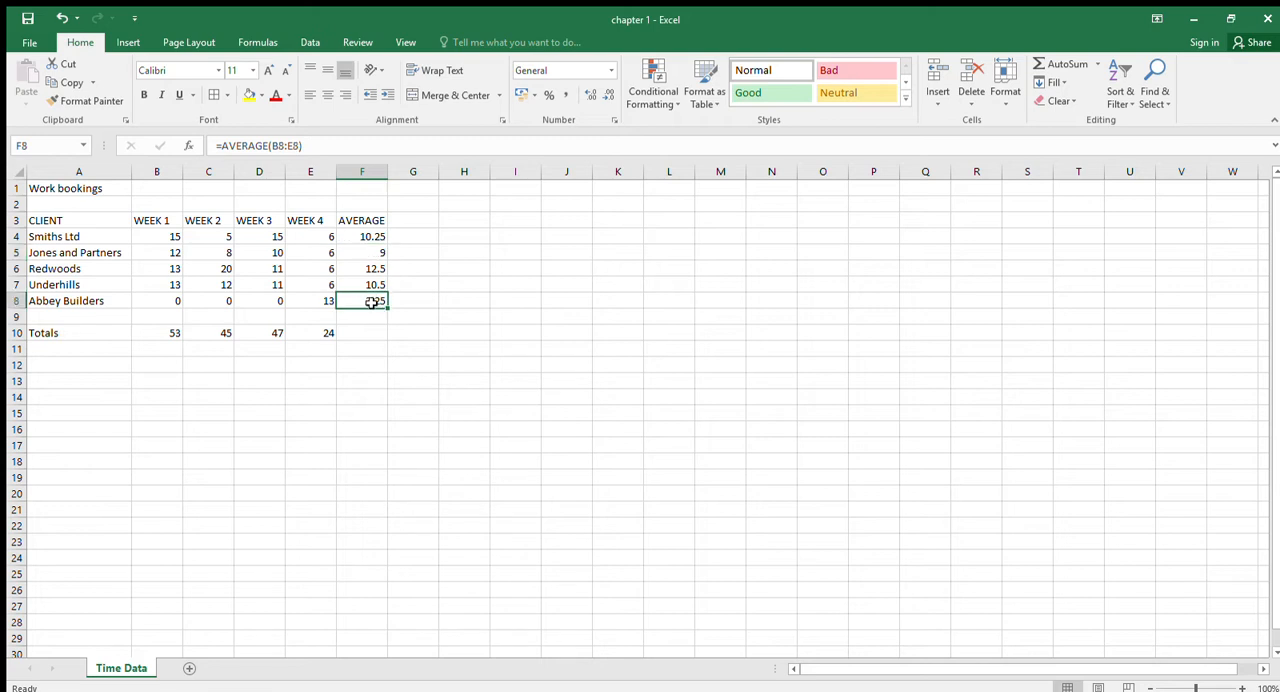
key(Delete)
- Clear the contents of the whole AVERAGE column and undo the clearing
click(372, 176)
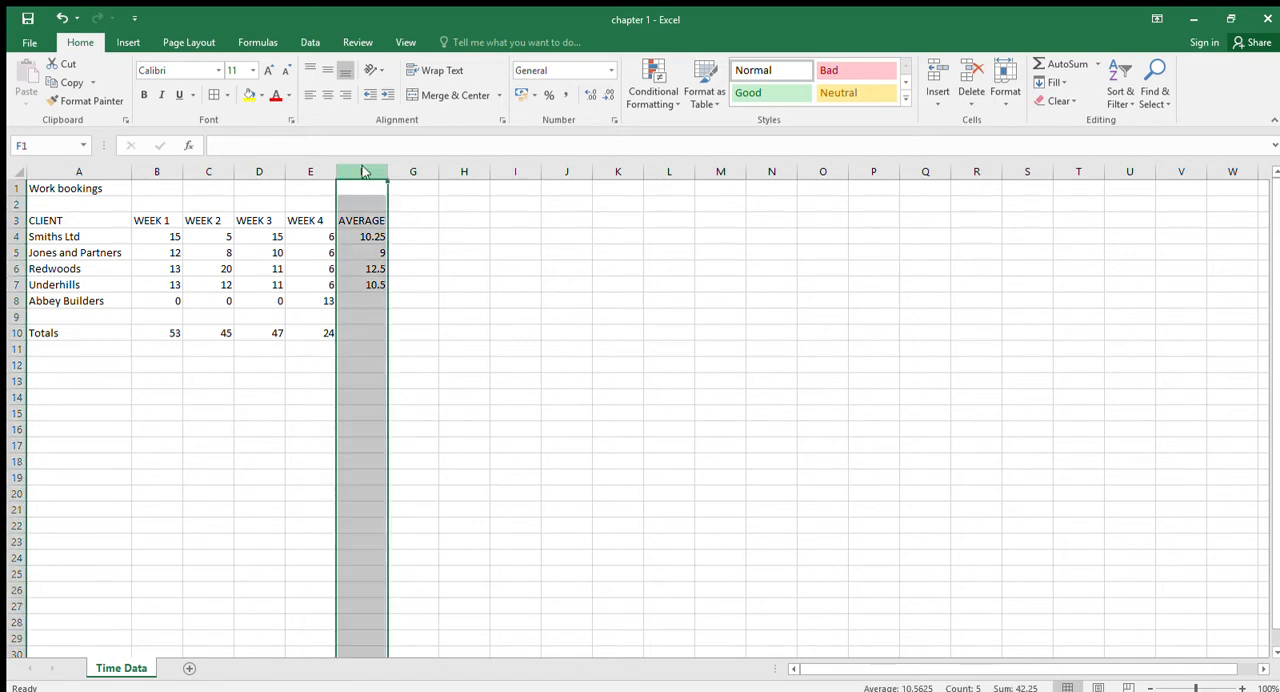
key(Delete)
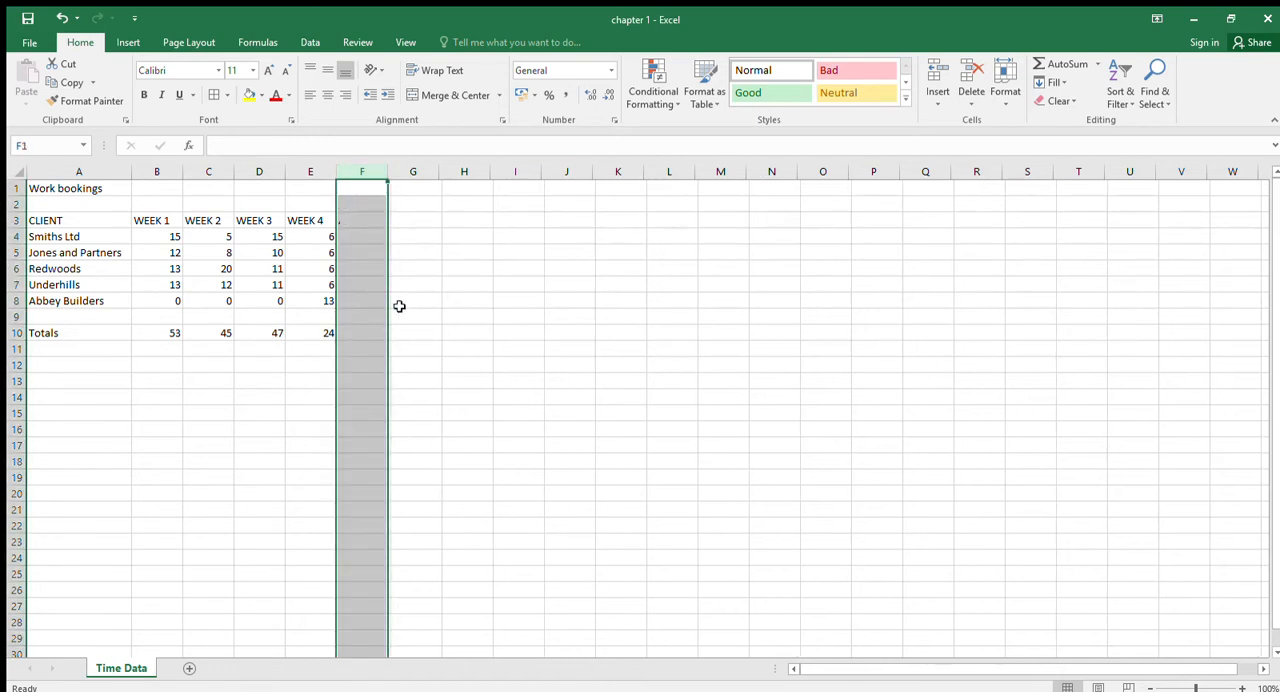
click(61, 18)
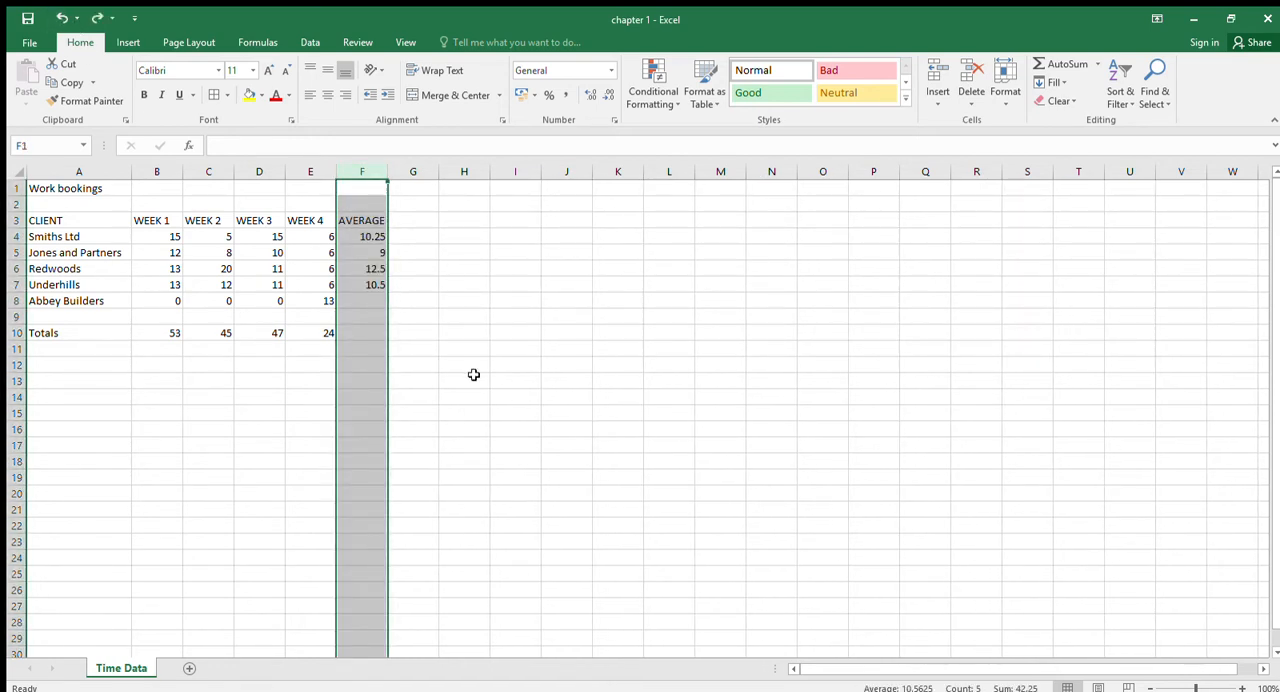
click(474, 372)
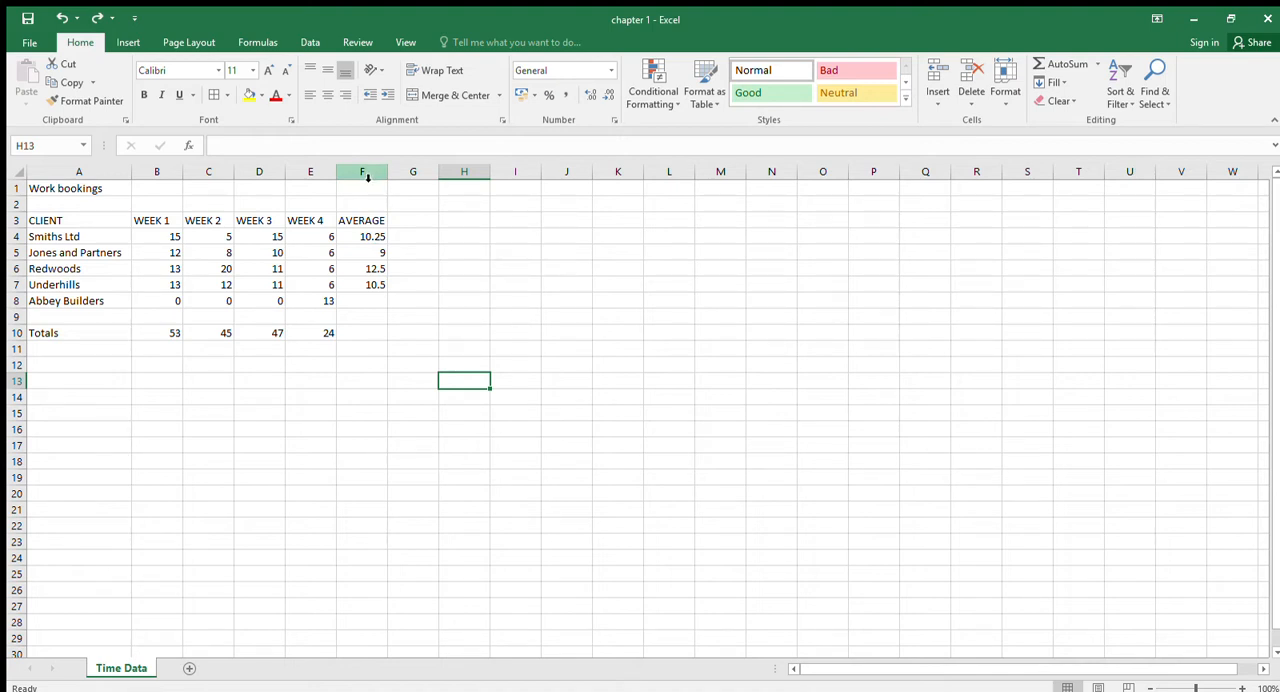
- Clear the contents of the AVERAGE column and enter the heading CLIENT TOTAL in F3
click(367, 176)
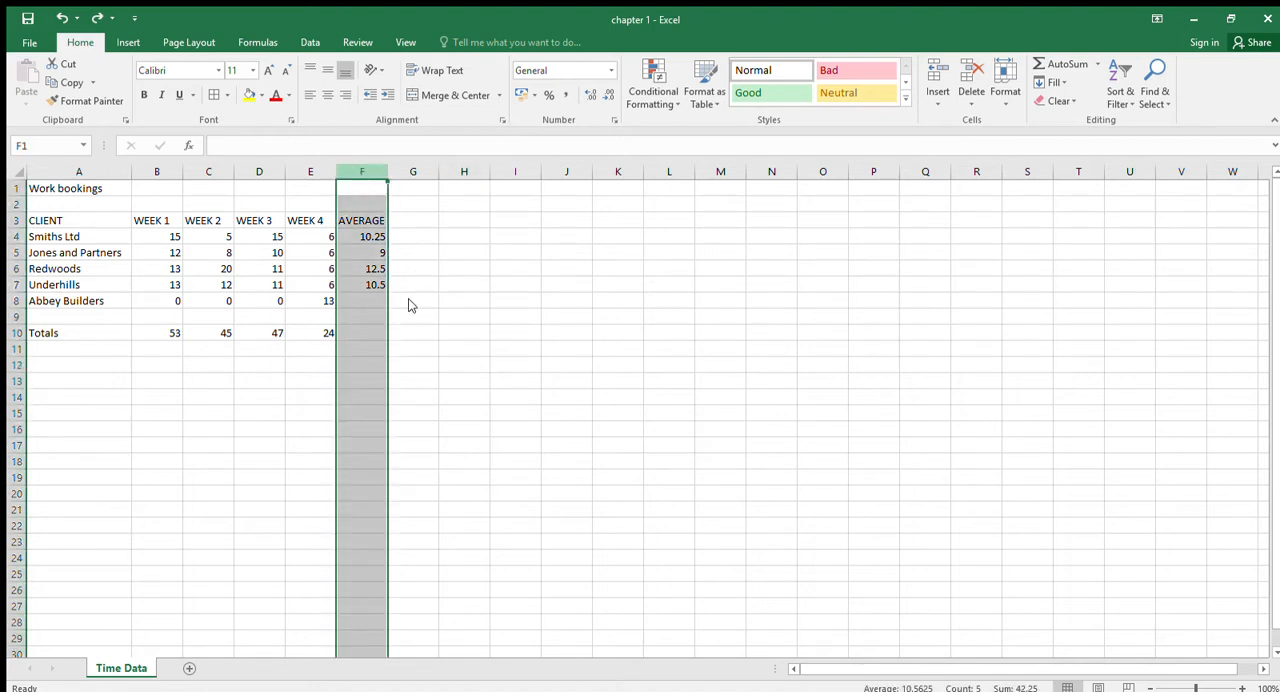
key(Delete)
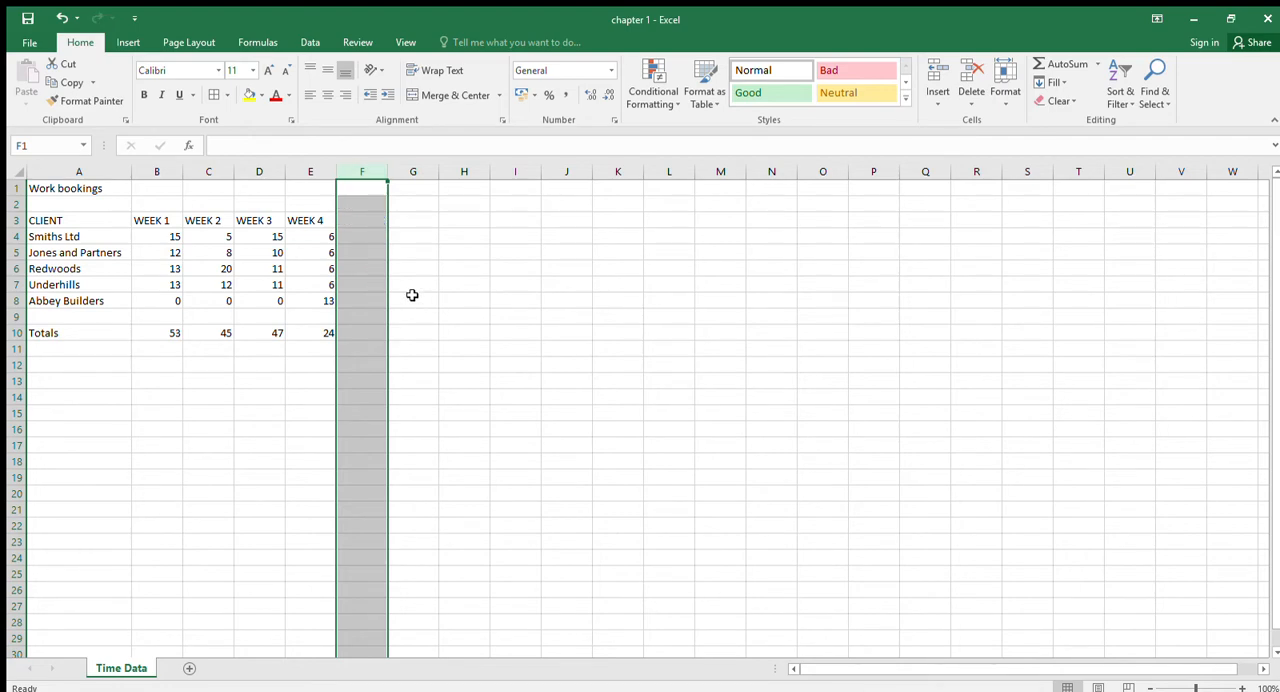
click(360, 227)
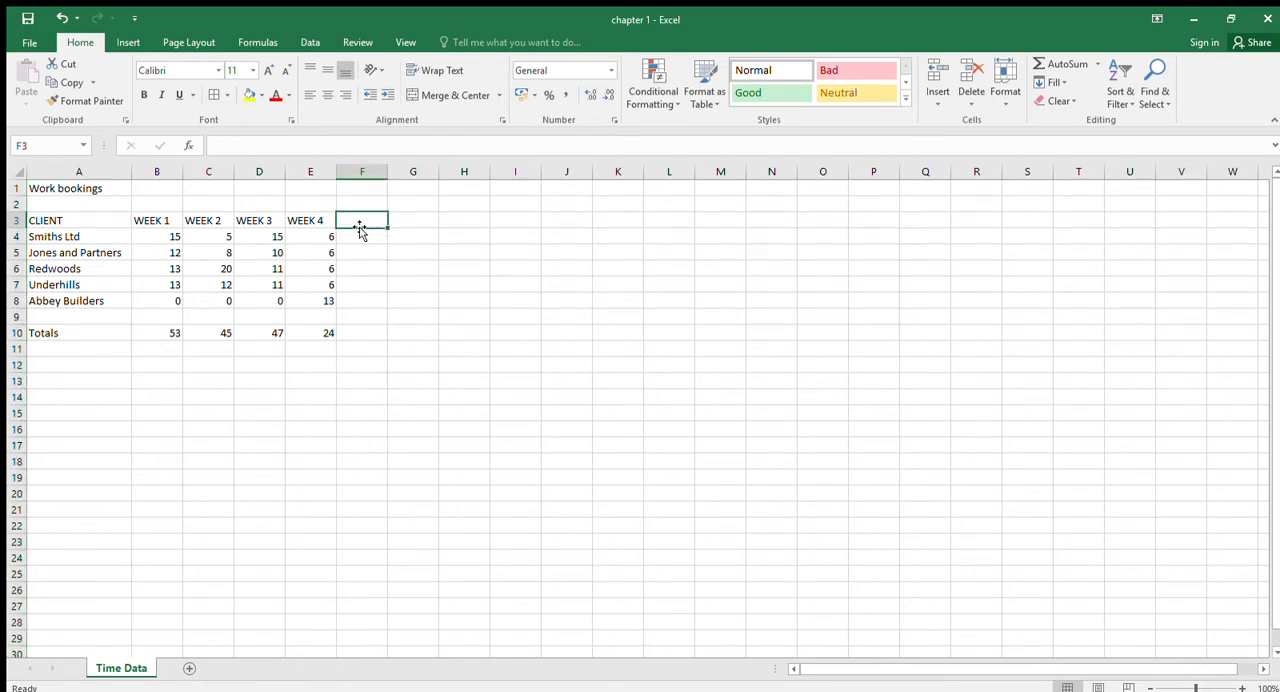
text(Cl)
text(L)
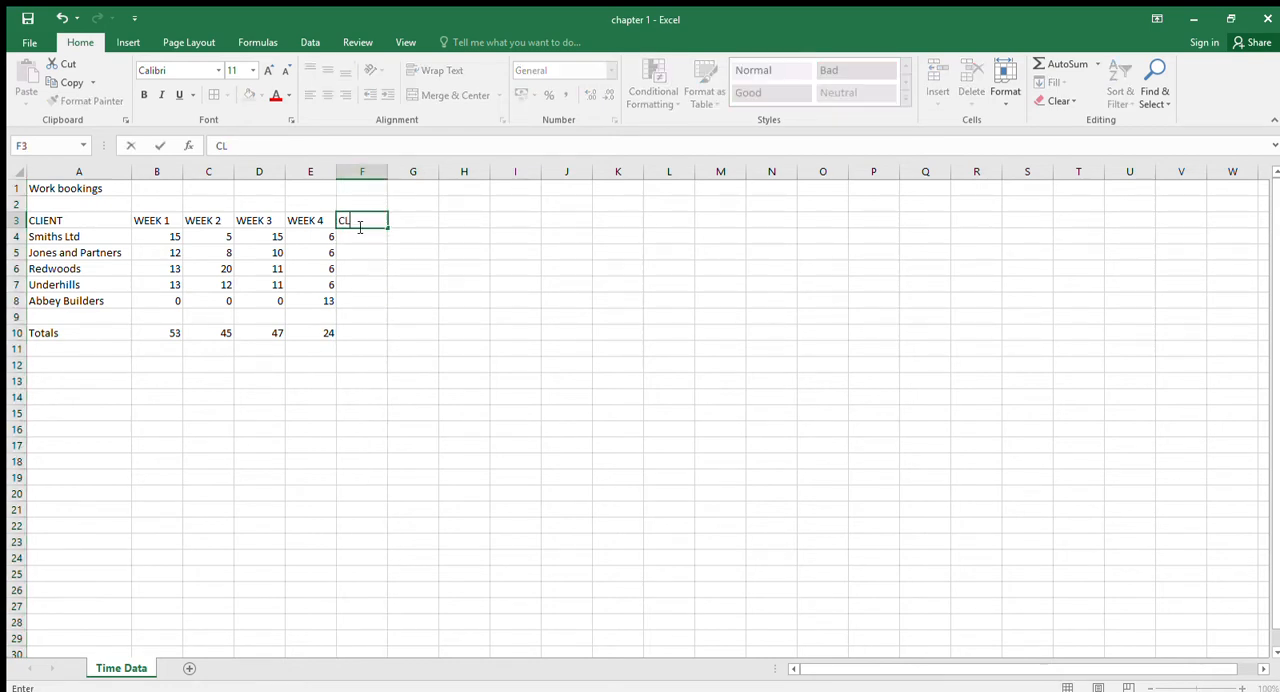
text(IENT TOTAL)
key(Return)
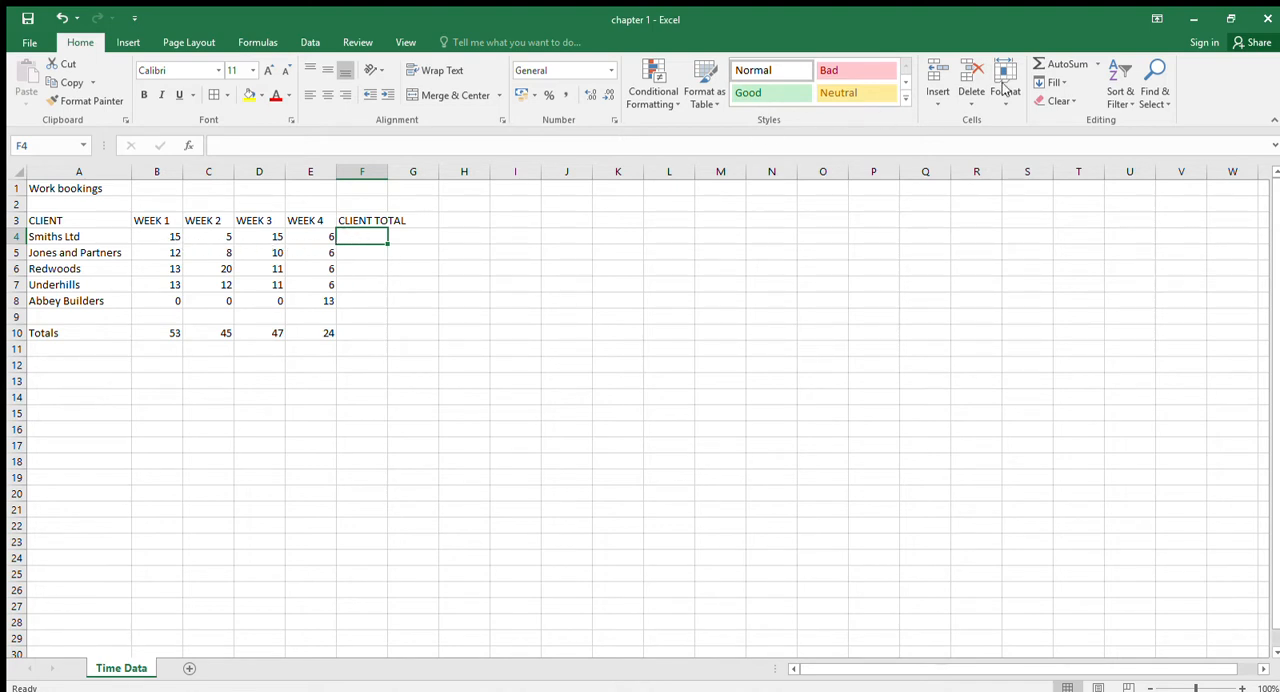
- Total the four weeks for Smiths Ltd in F4 with AutoSum over B4:E4
click(1048, 64)
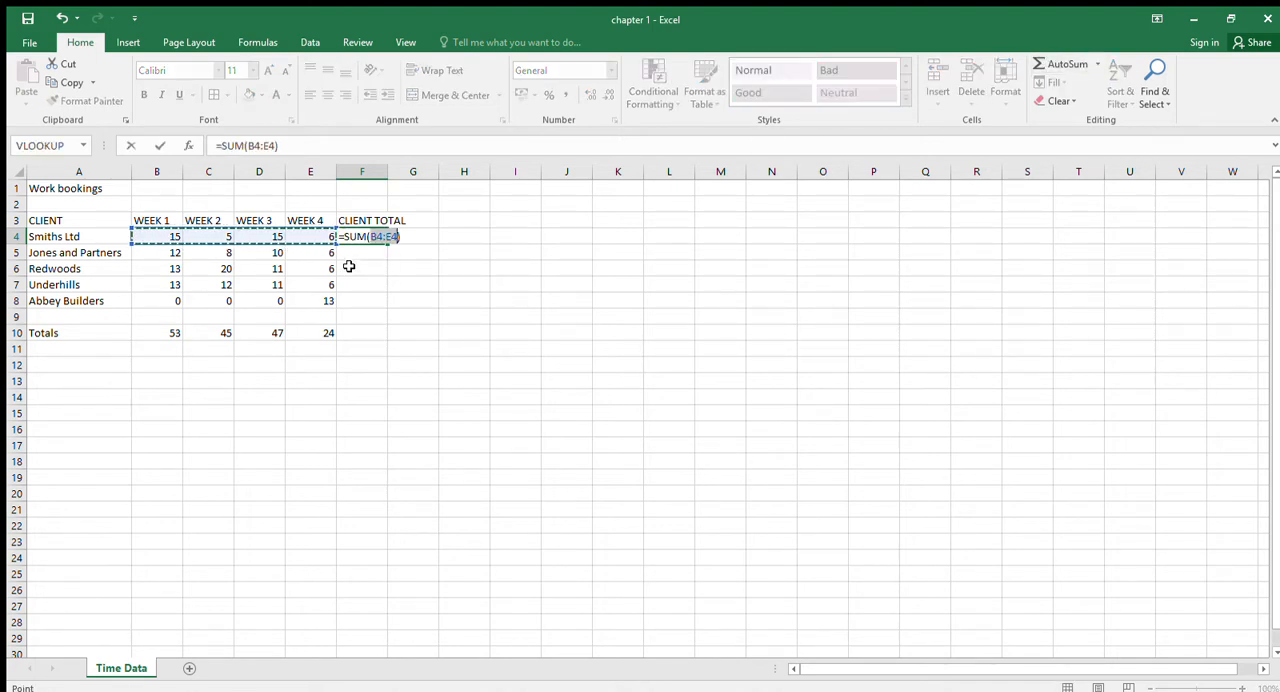
key(Return)
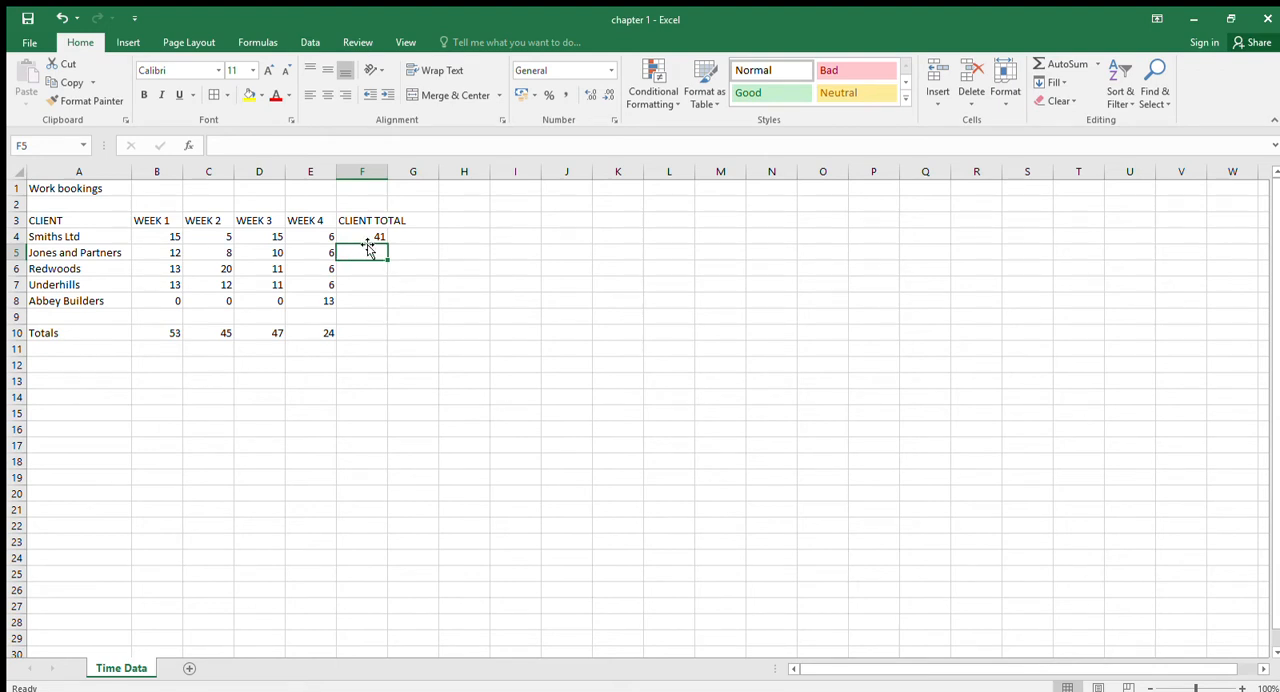
click(368, 238)
- Total the four weeks for Jones and Partners in F5 with the written formula =sum(B5:E5)
click(372, 251)
text(=)
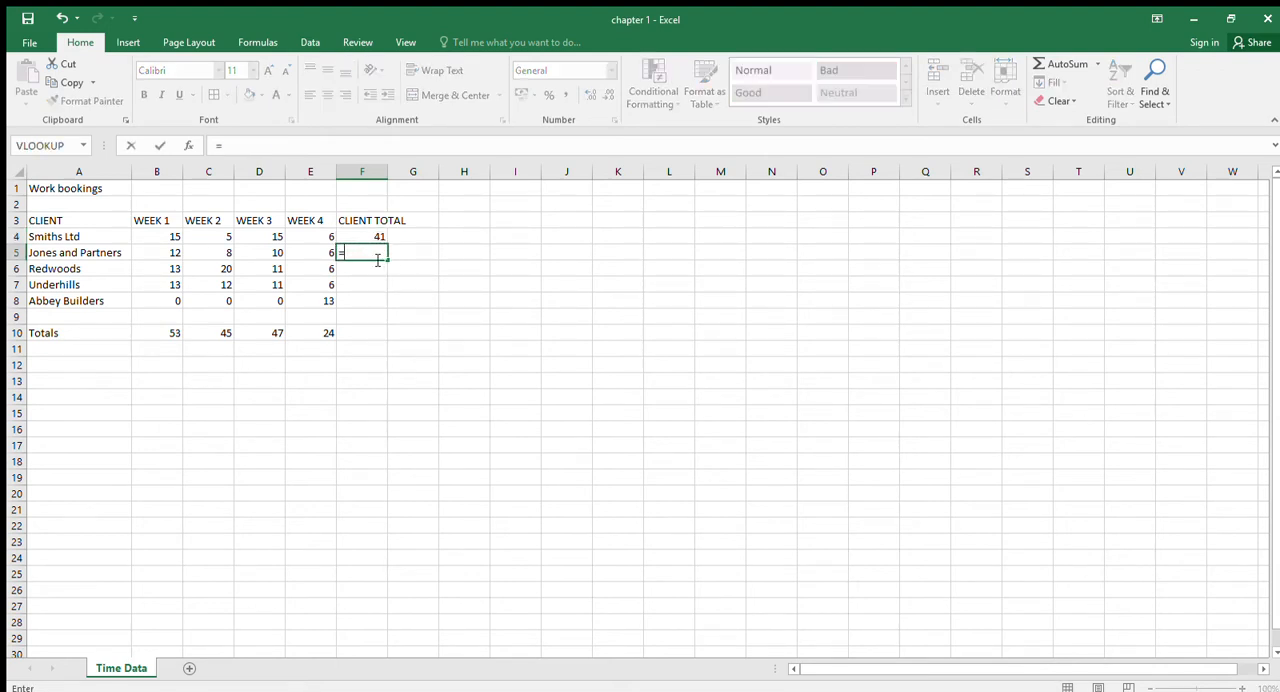
text(sum()
drag(177, 251, 296, 250)
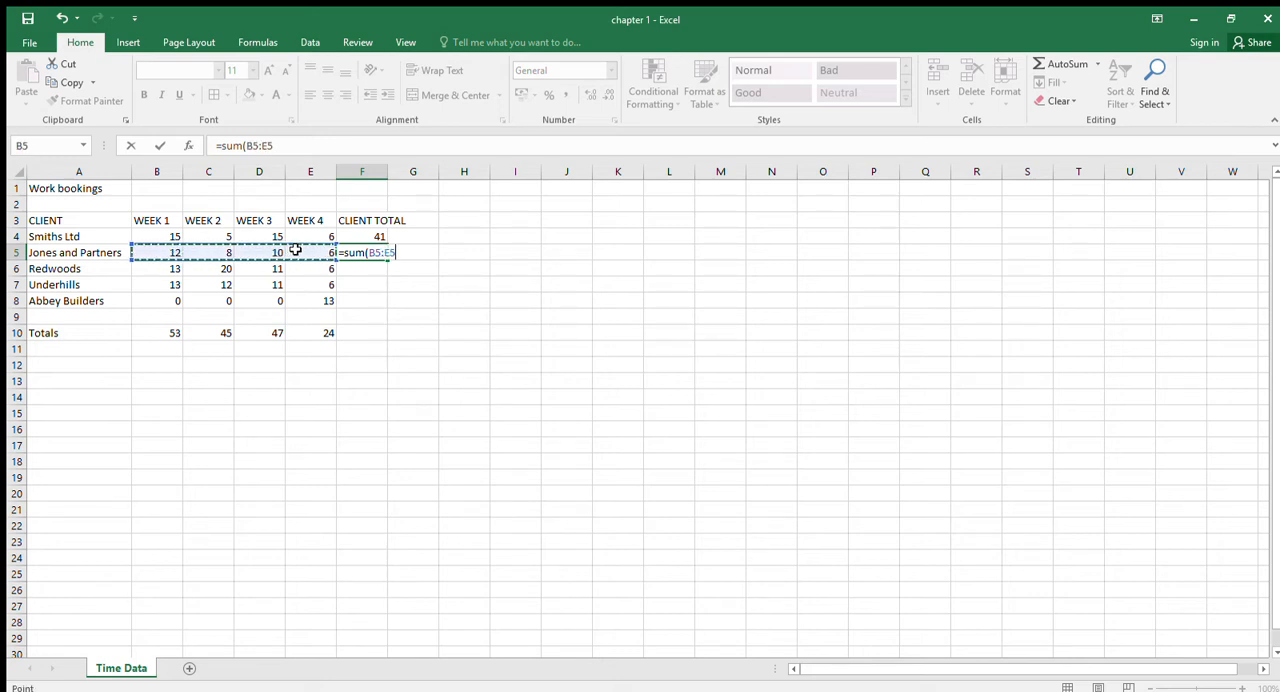
text())
key(Return)
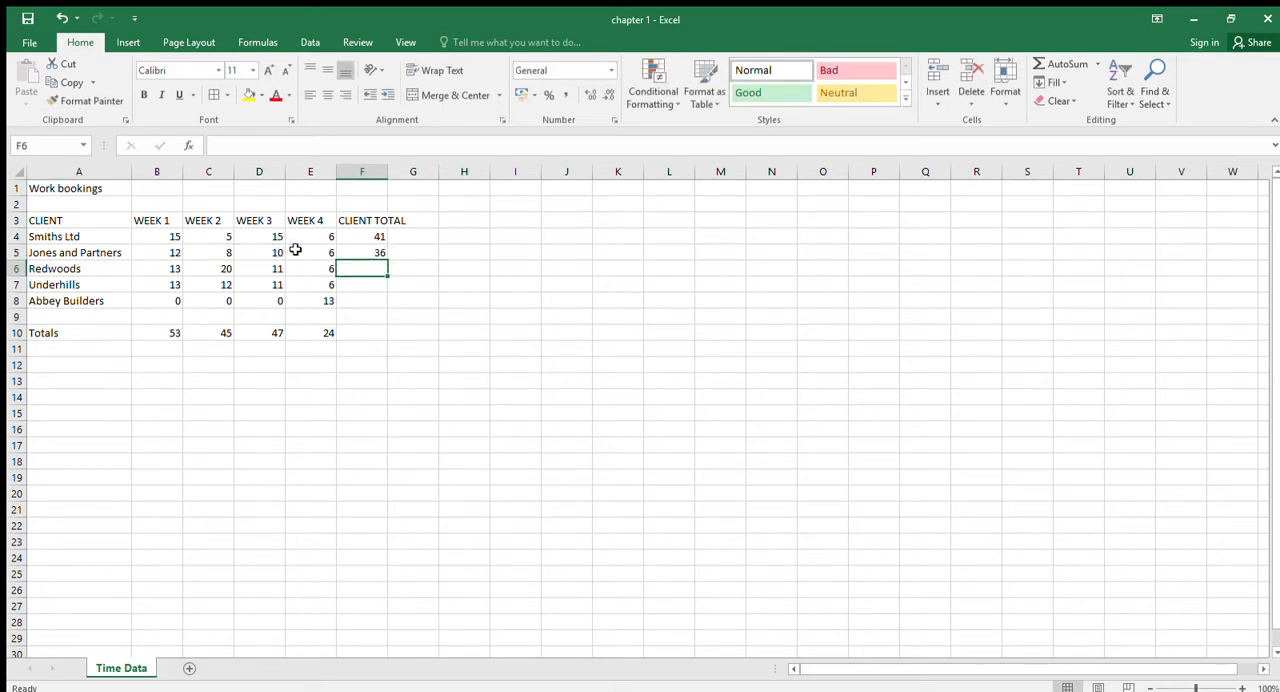
- Total the four weeks for Redwoods in F6 by adding the individual cells with =B6+C6+D6+E6
text(=)
click(163, 268)
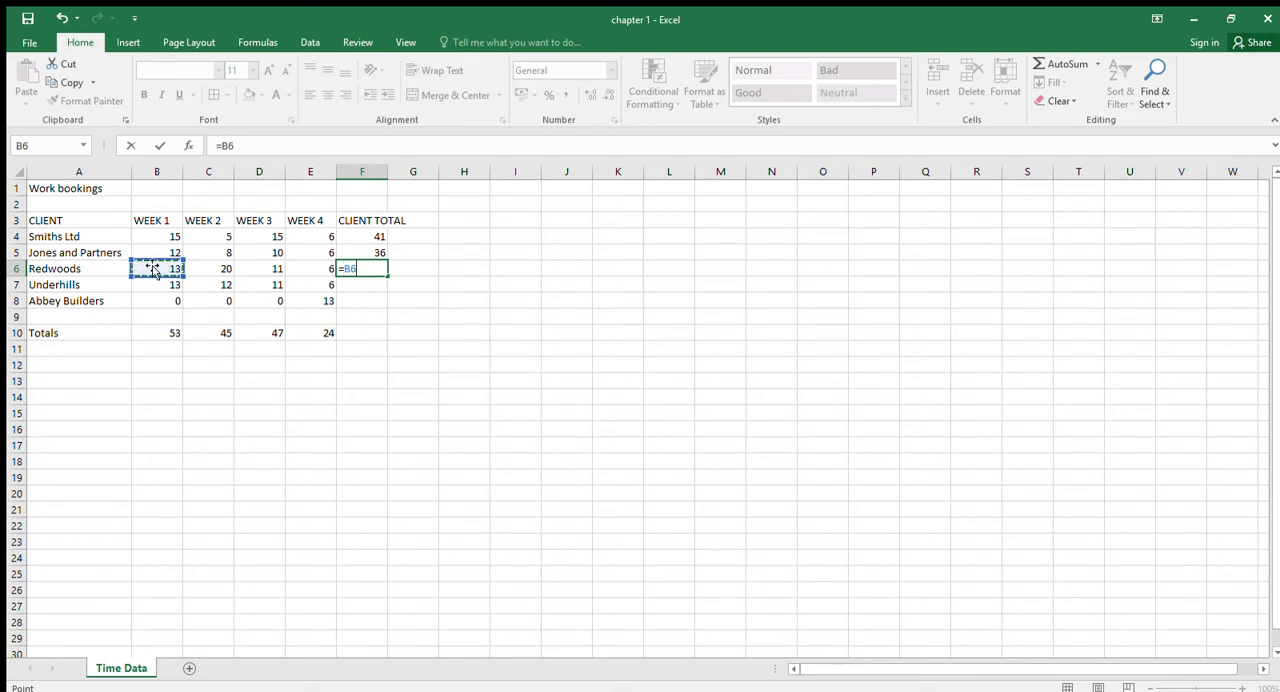
text(+)
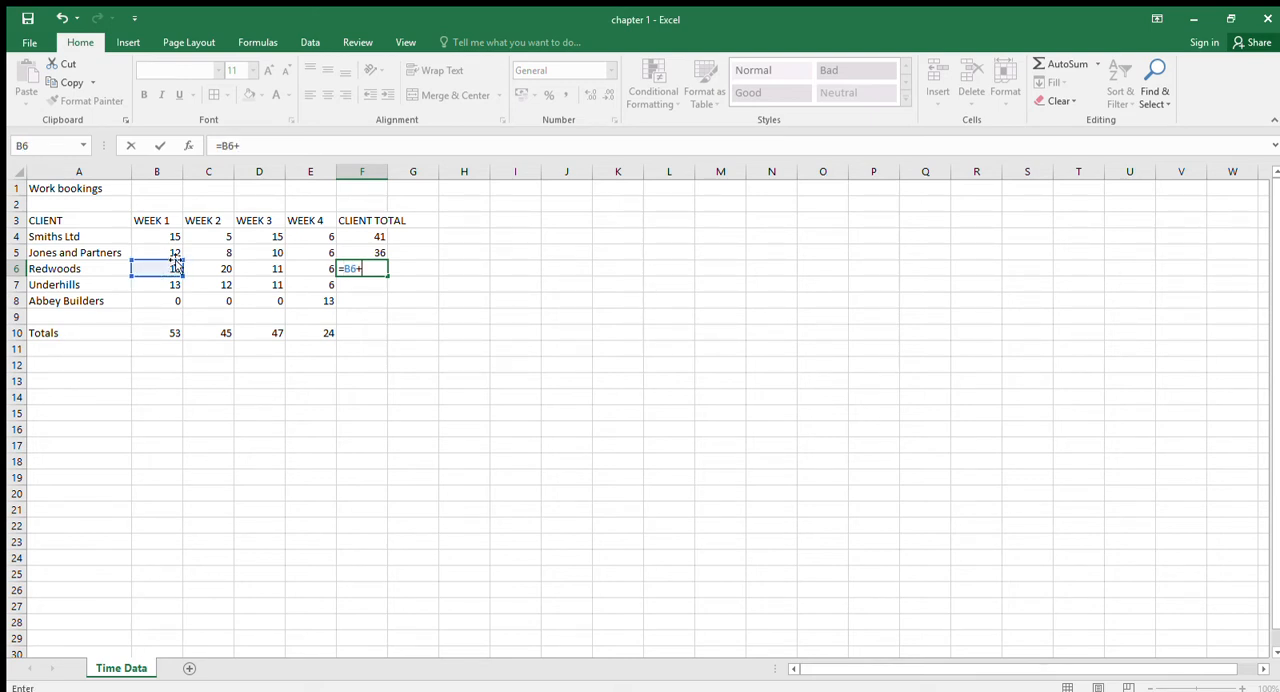
click(196, 268)
text(+)
click(246, 270)
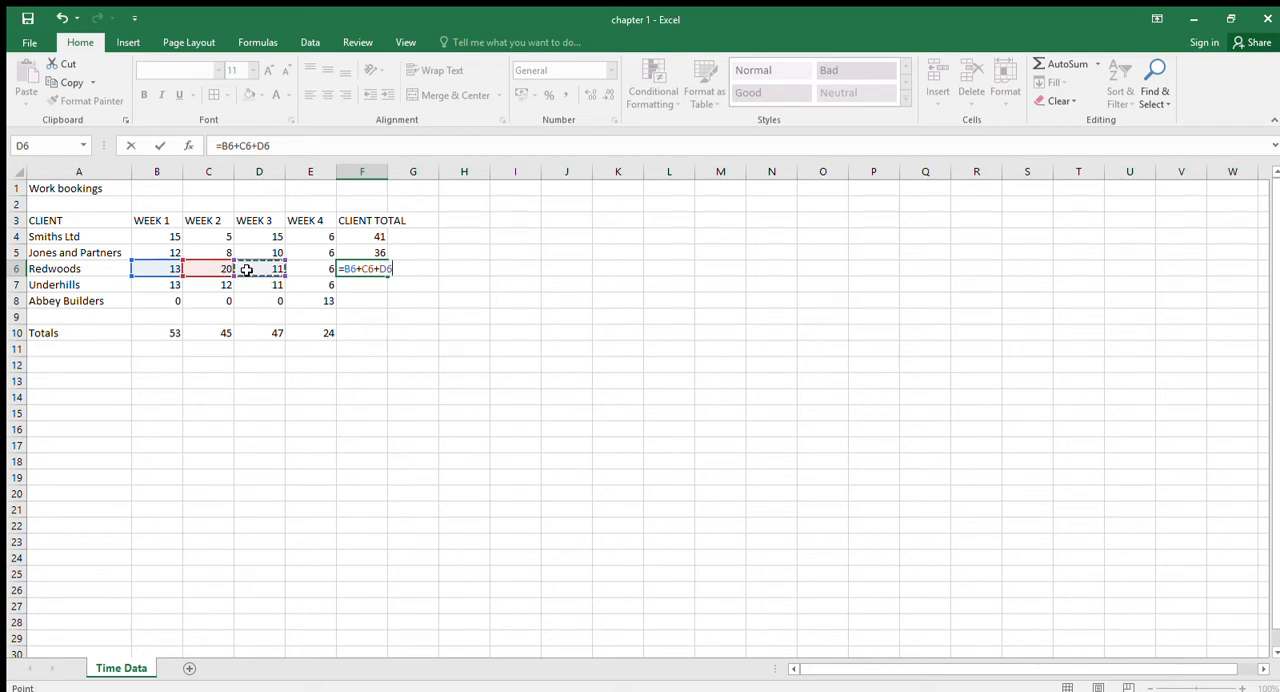
text(+)
click(293, 270)
text(+)
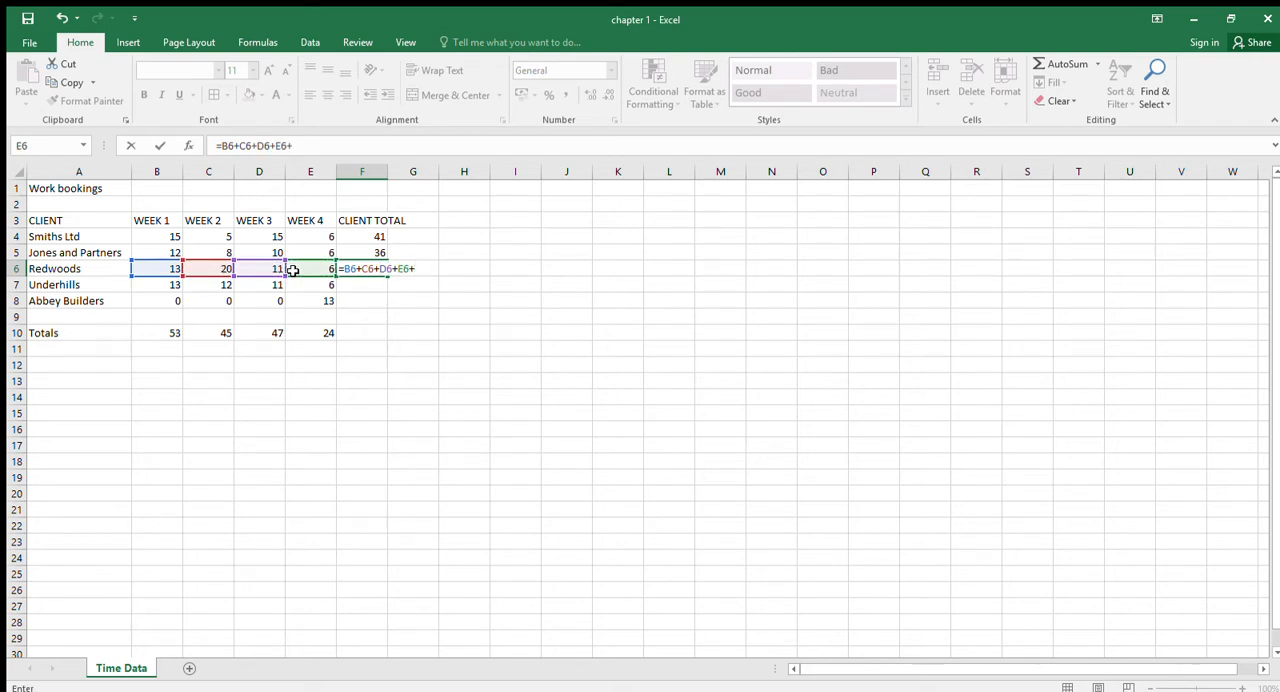
key(Return)
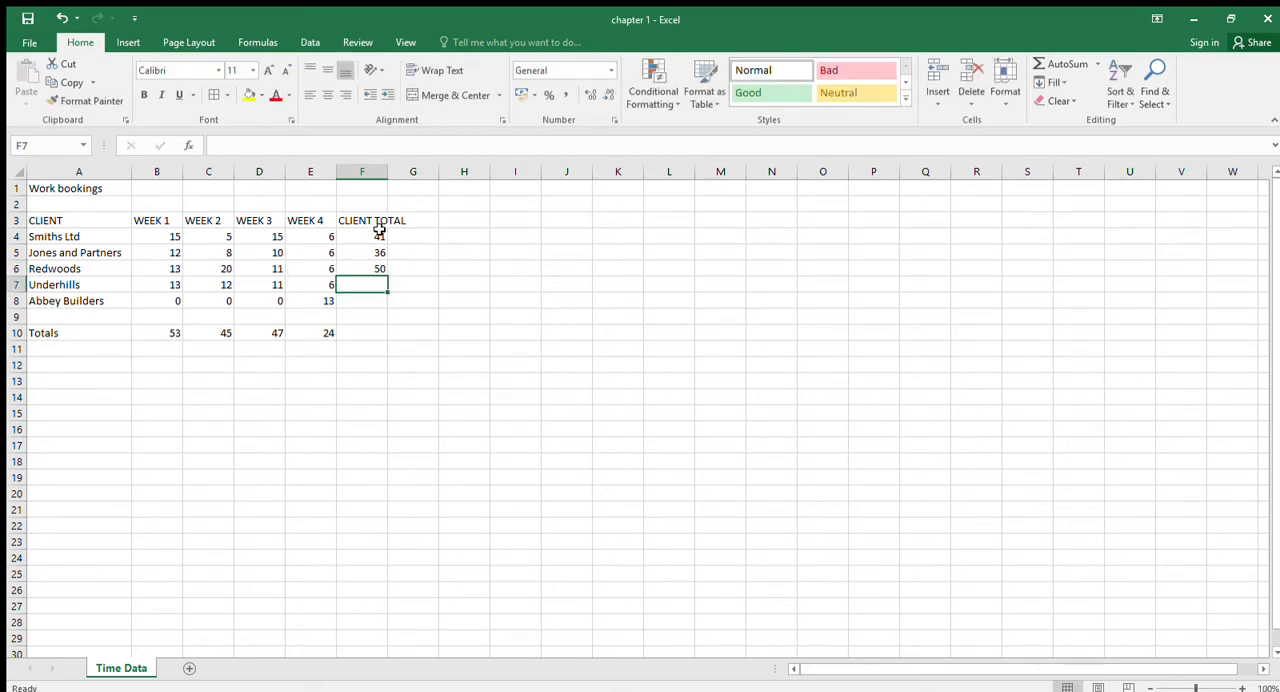
click(1060, 63)
drag(157, 286, 312, 285)
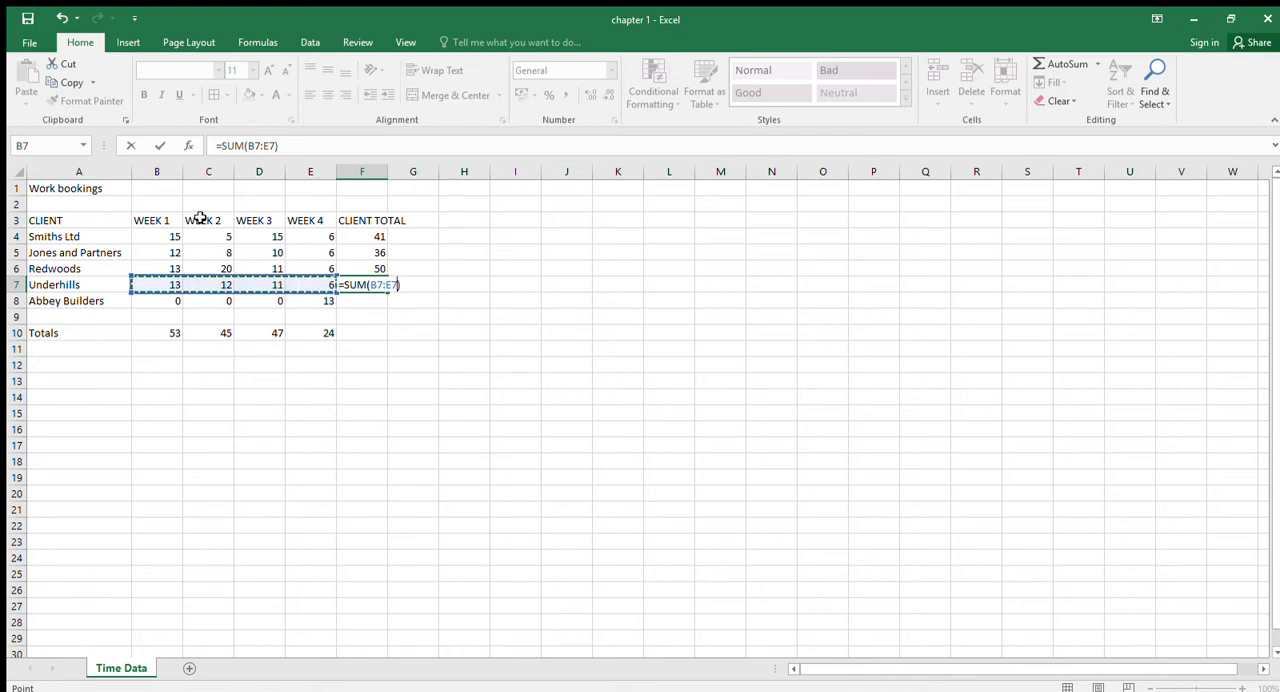
key(Escape)
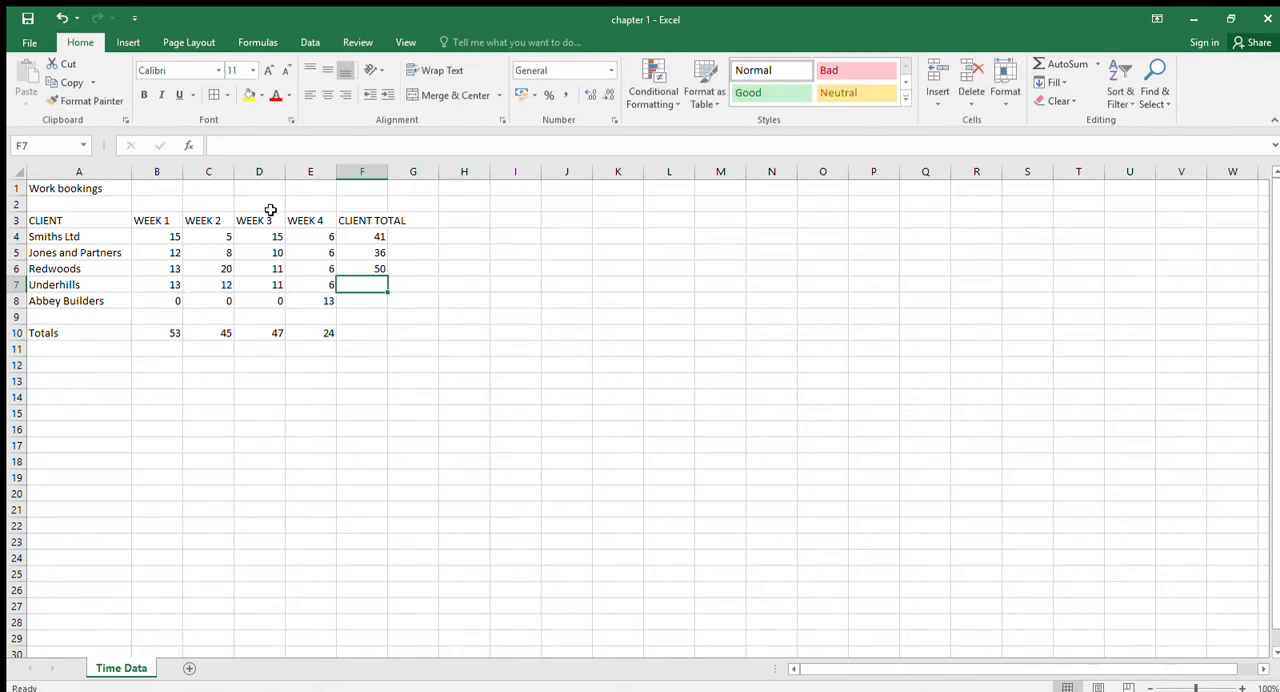
- Total Underhills in F7 with AutoSum over B7:E7 and fill the formula down to Abbey Builders in F8
click(1050, 66)
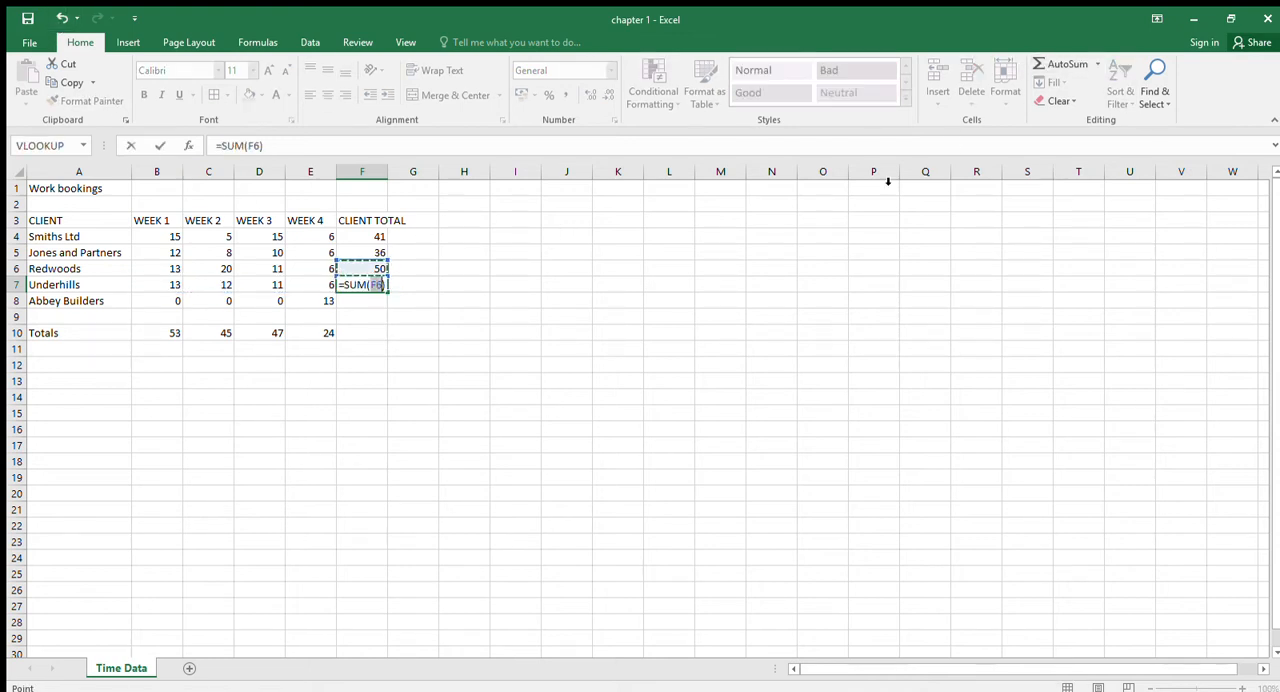
click(362, 268)
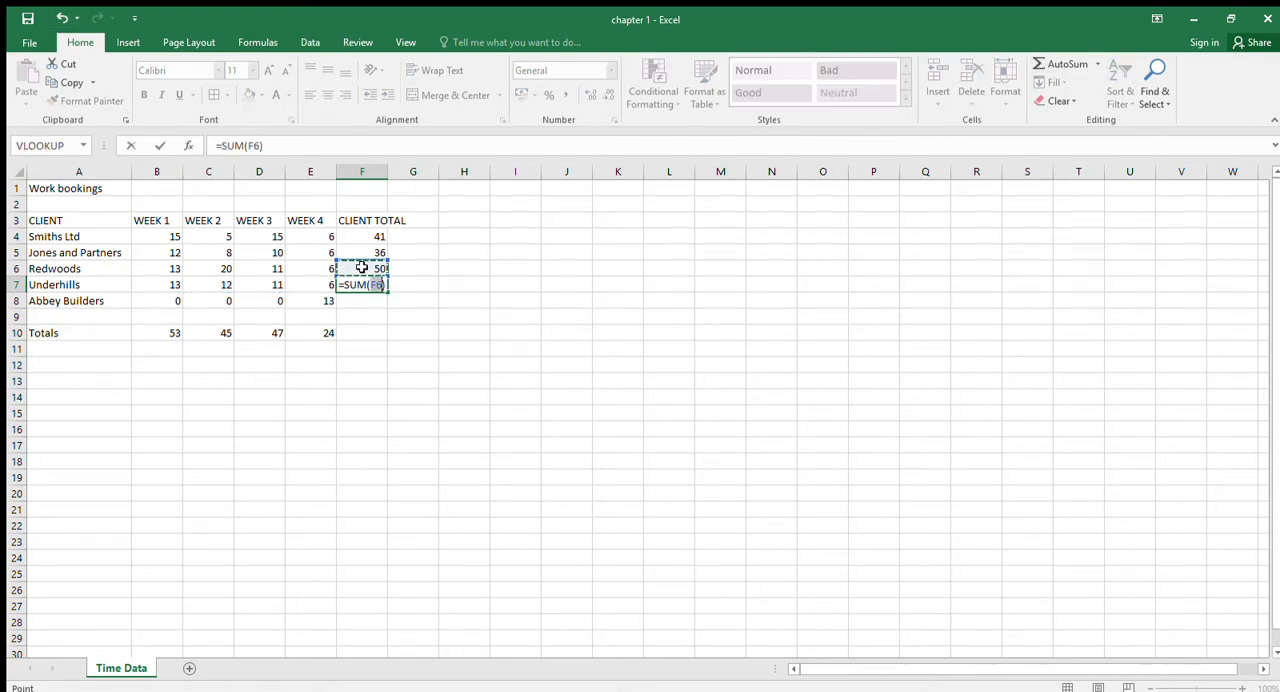
click(172, 286)
drag(287, 278, 300, 284)
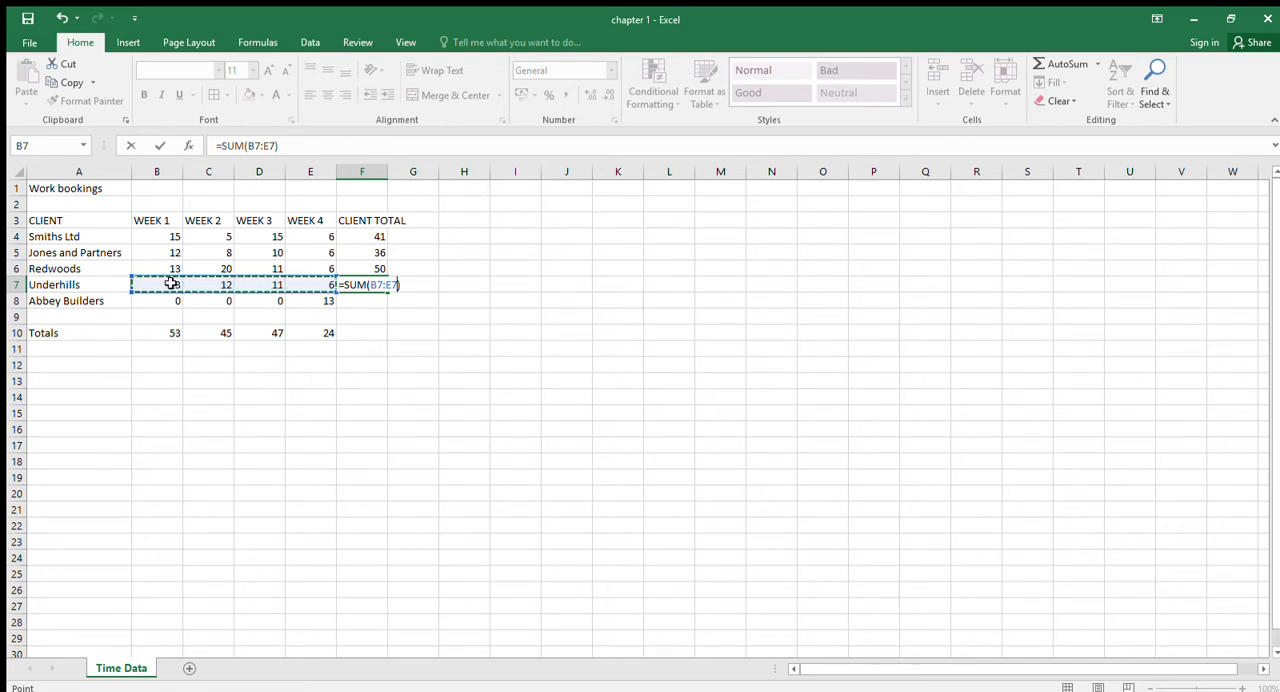
key(Return)
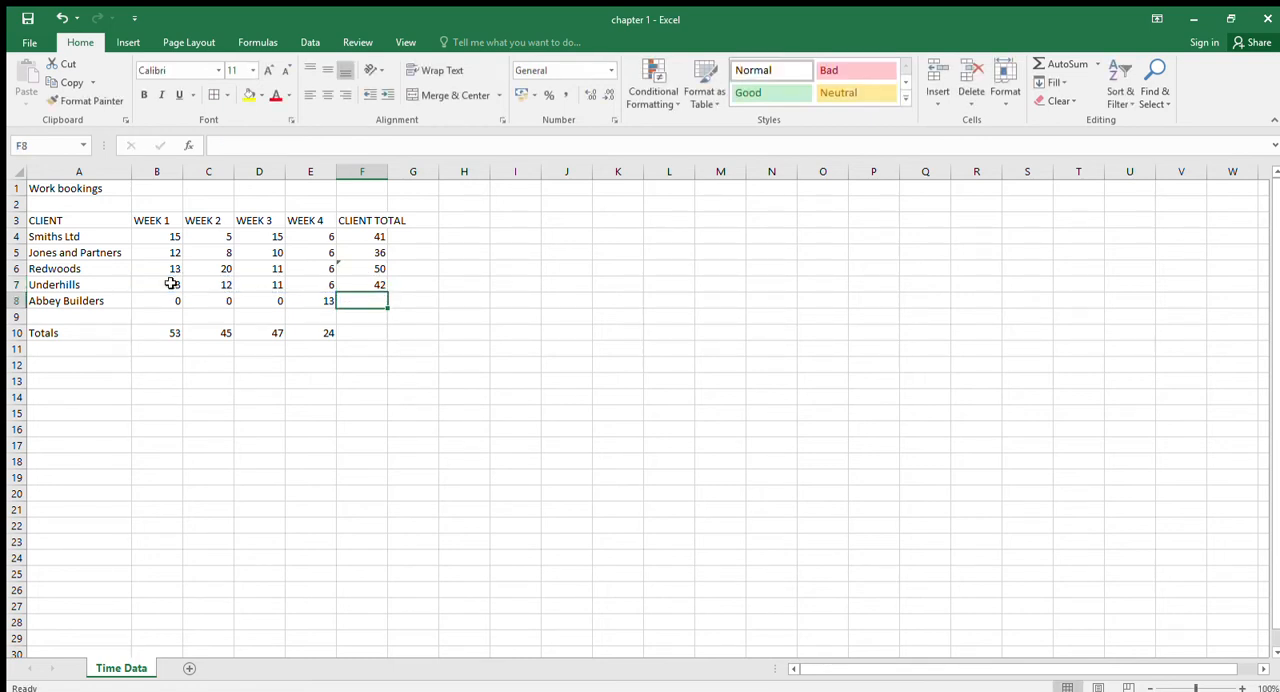
click(378, 286)
drag(388, 292, 388, 308)
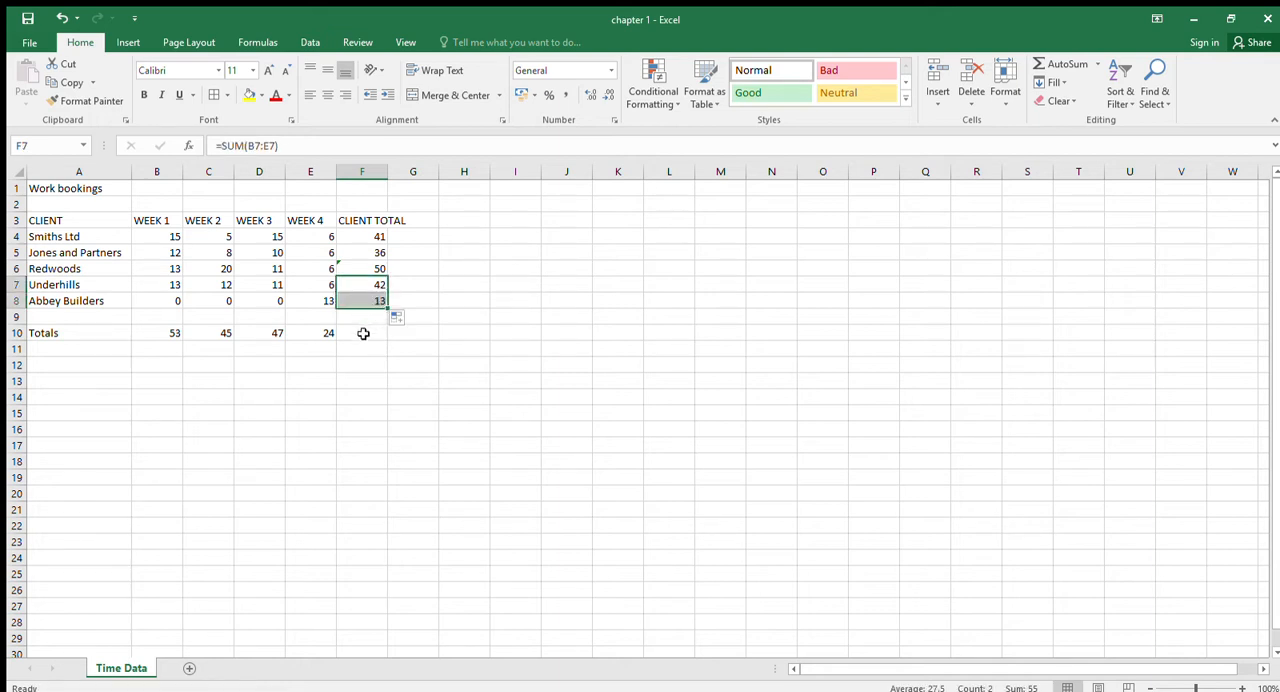
- Enter the heading EXTENDED in G3 beside the CLIENT TOTAL column
click(355, 331)
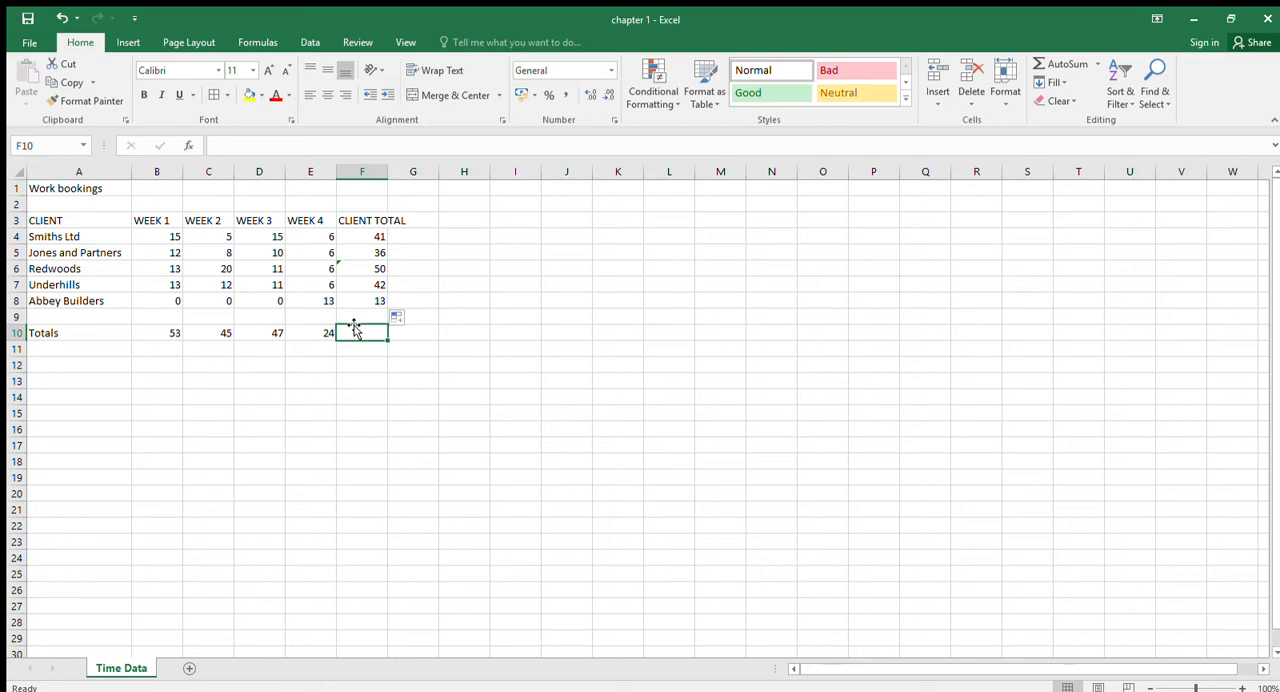
click(425, 220)
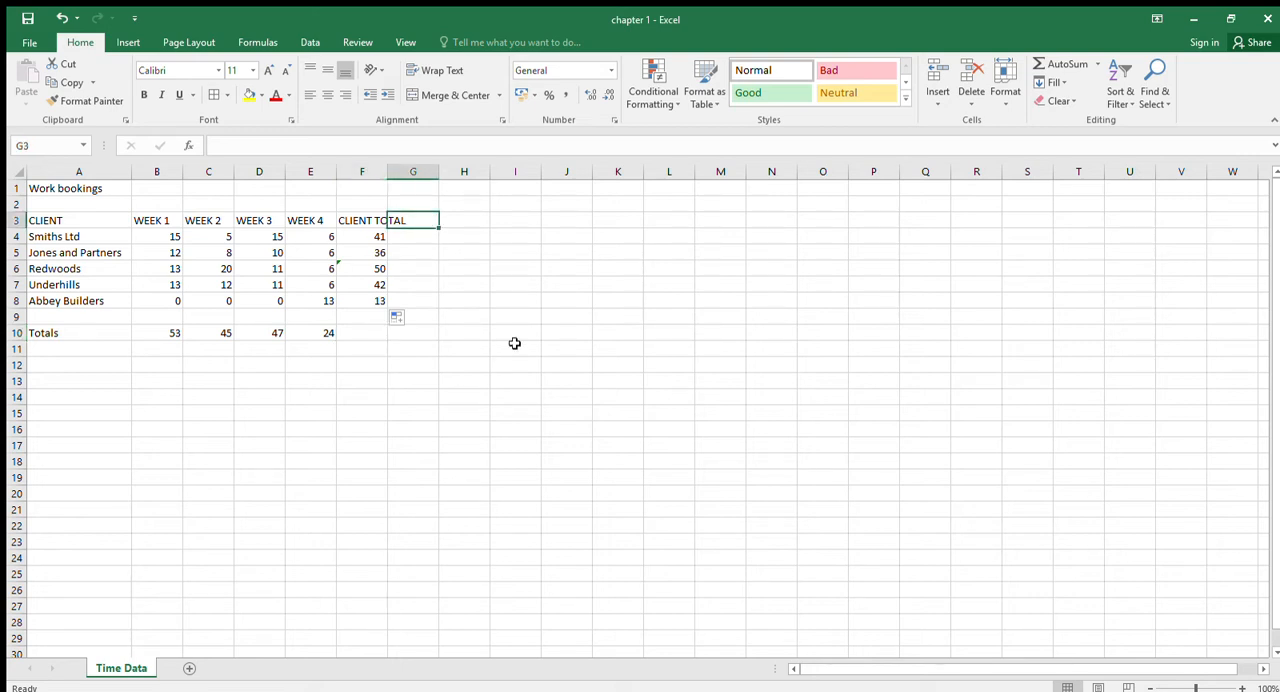
text(E)
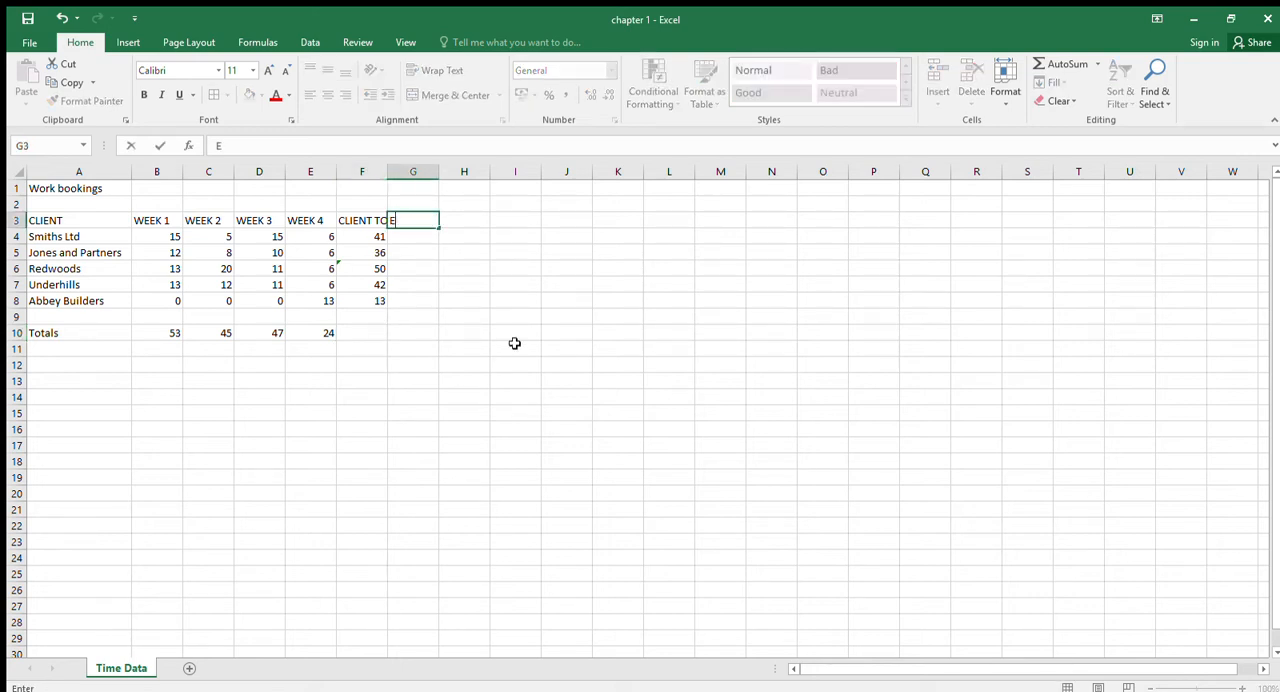
text(XTENDED)
key(Return)
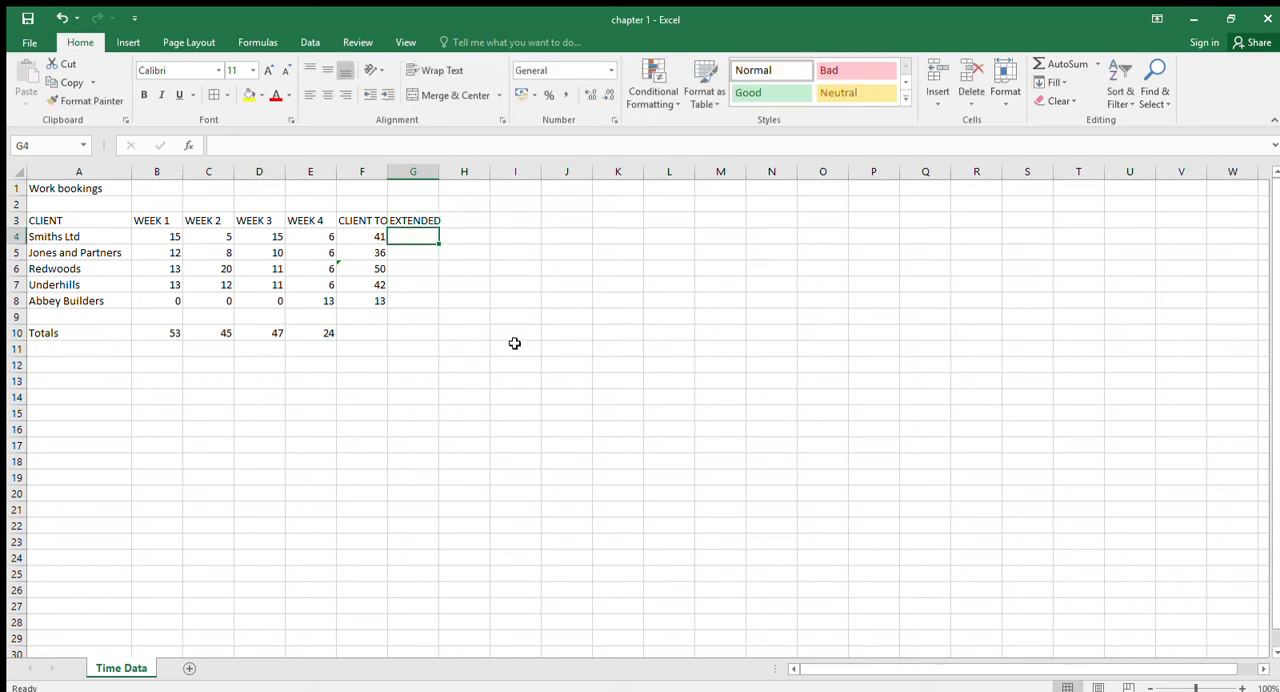
- Widen columns F and G so the CLIENT TOTAL and EXTENDED headings fit
click(379, 220)
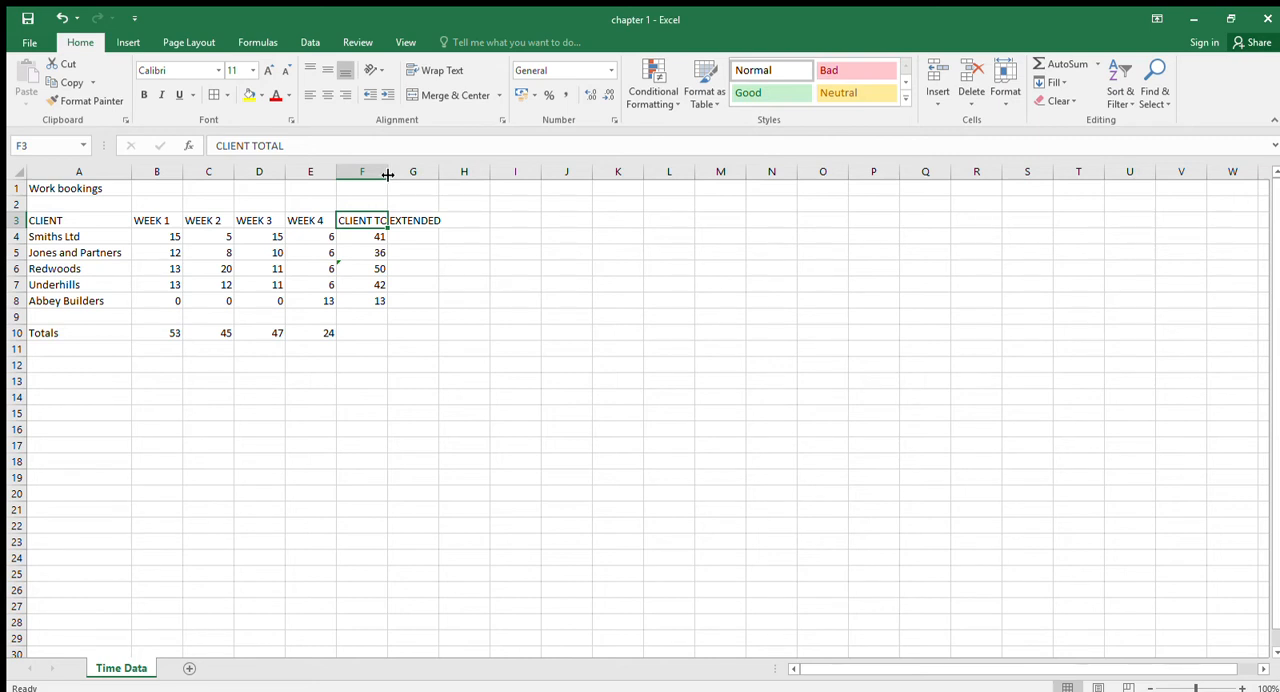
drag(387, 176, 411, 180)
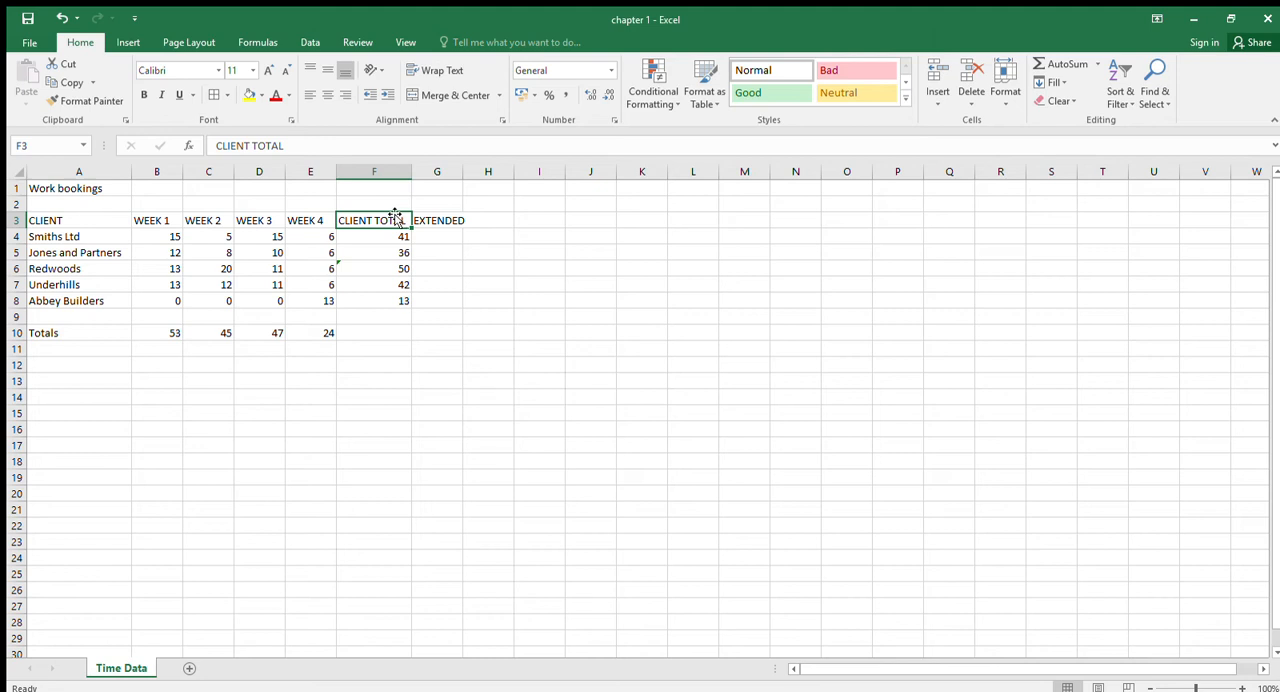
drag(462, 180, 466, 180)
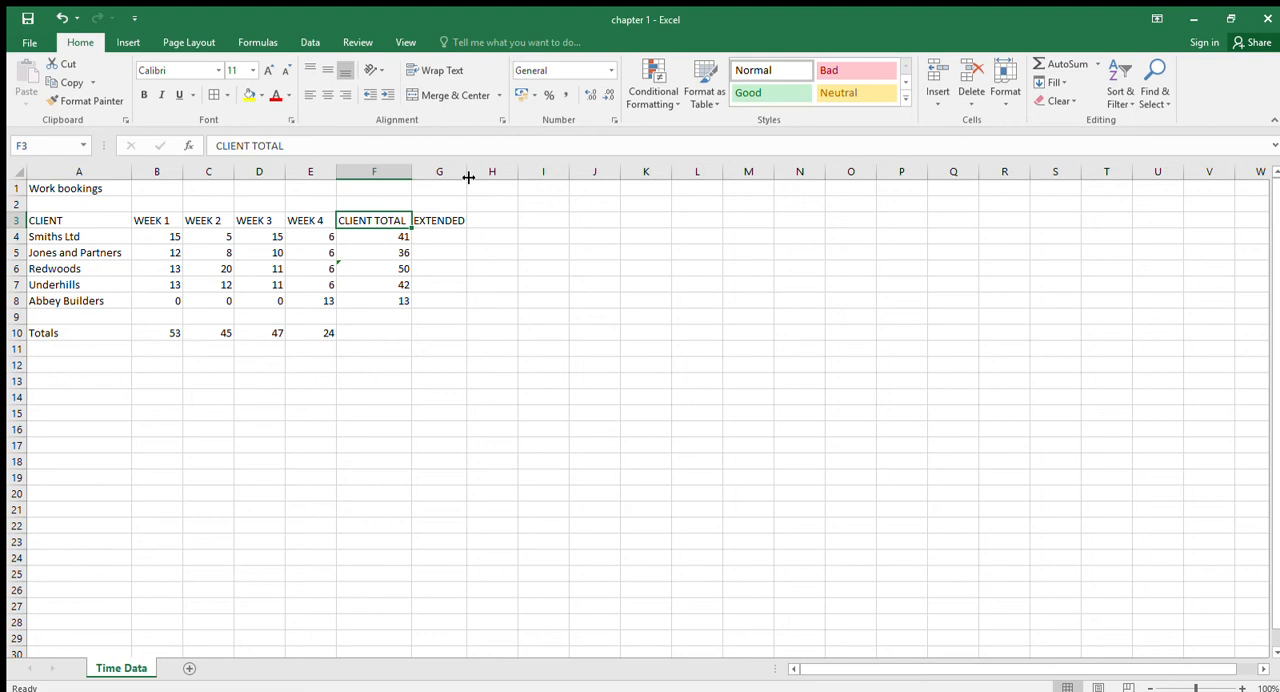
- Multiply the Smiths Ltd client total by 1.5 in G4 with =F4*1.5 and fill the formula down to G8
click(437, 236)
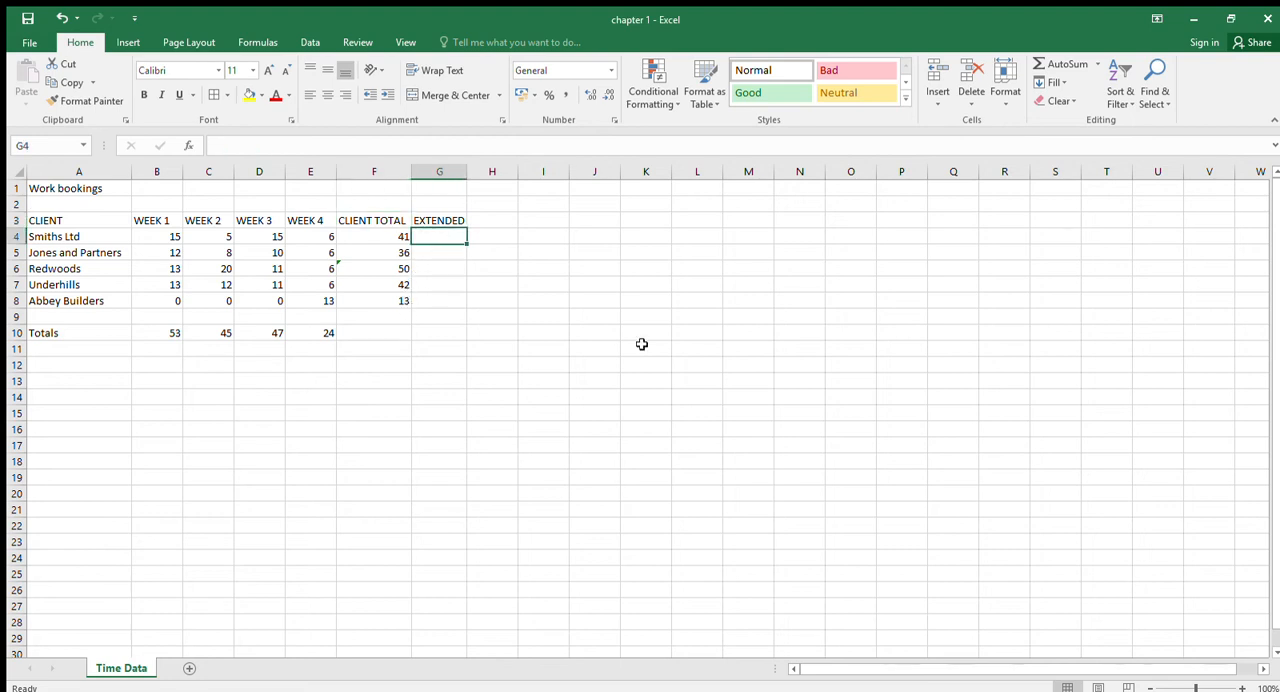
text(=)
key(Left)
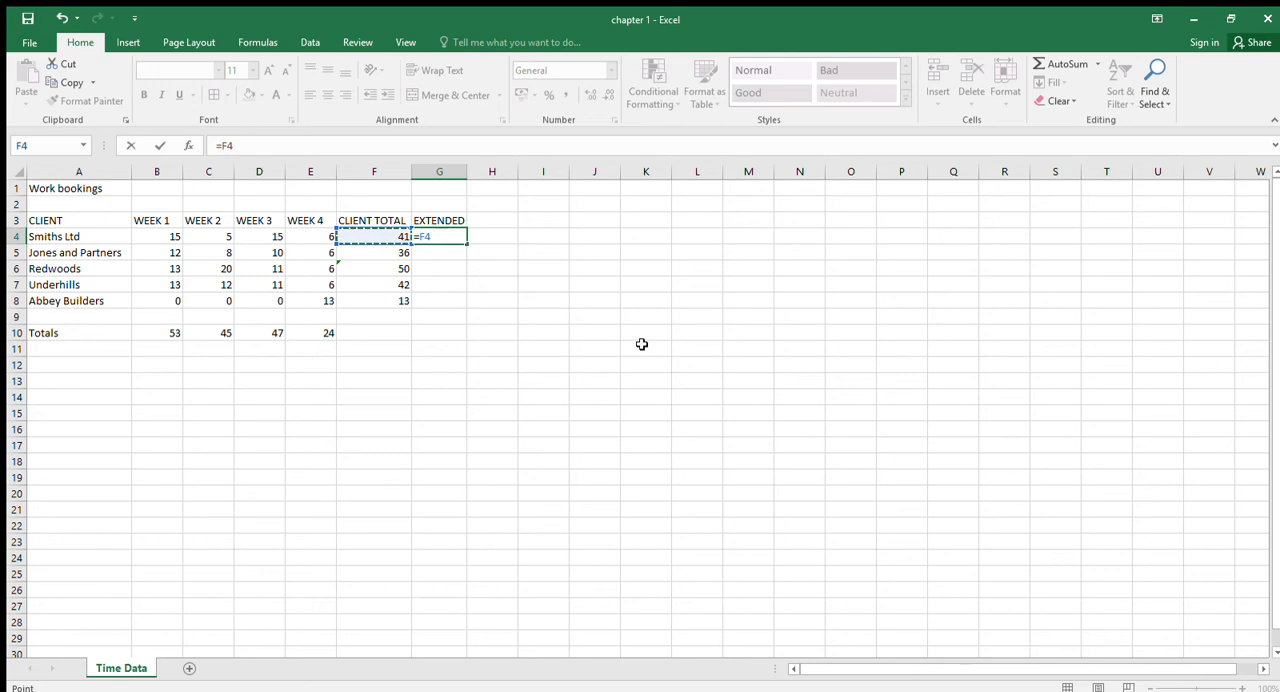
text(*1.5)
key(Return)
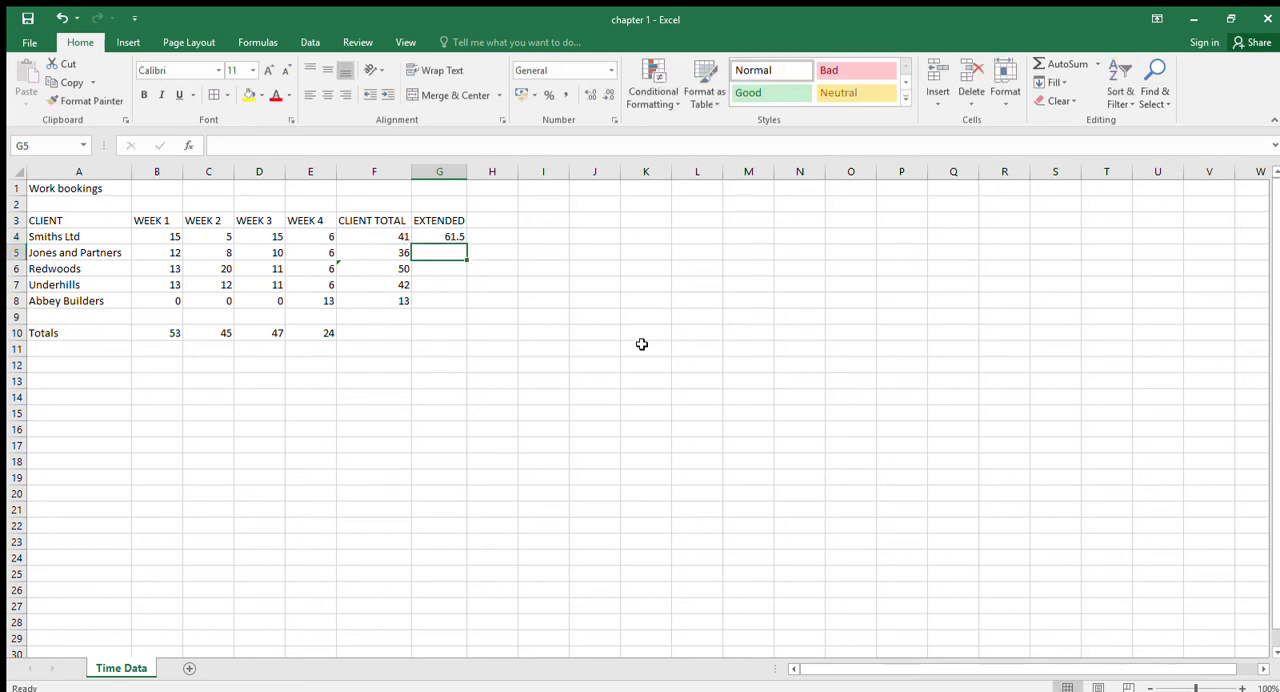
click(446, 240)
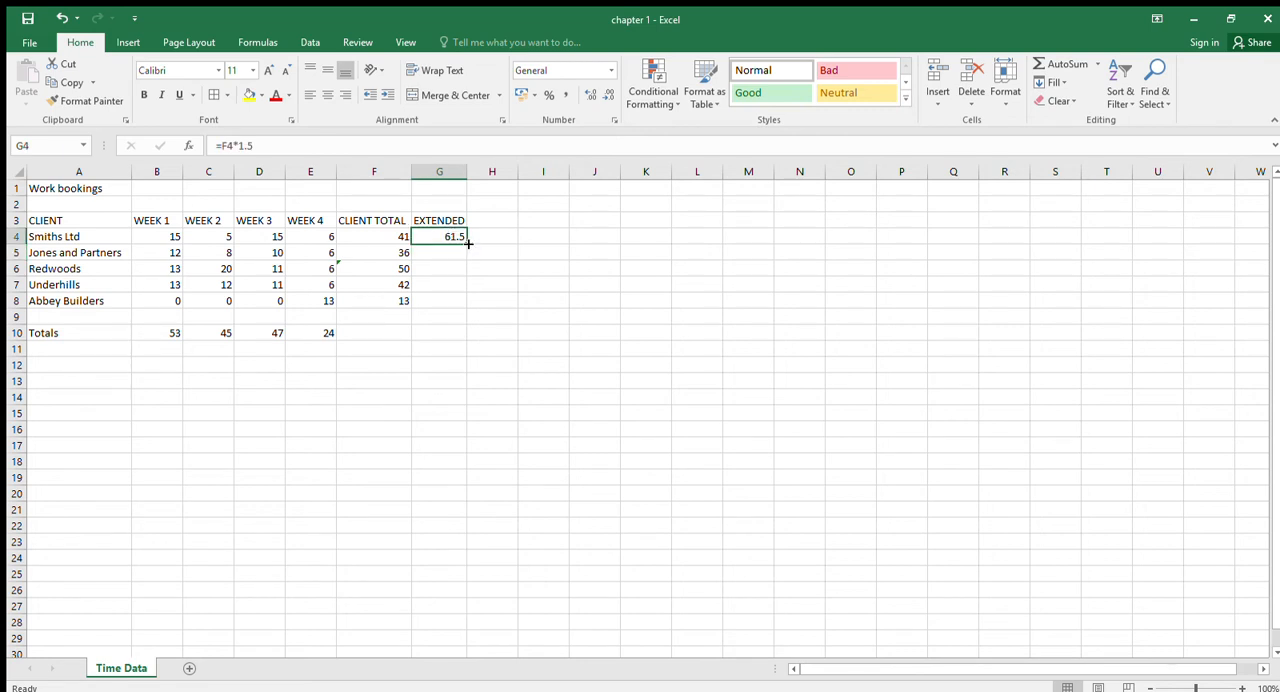
drag(466, 246, 456, 314)
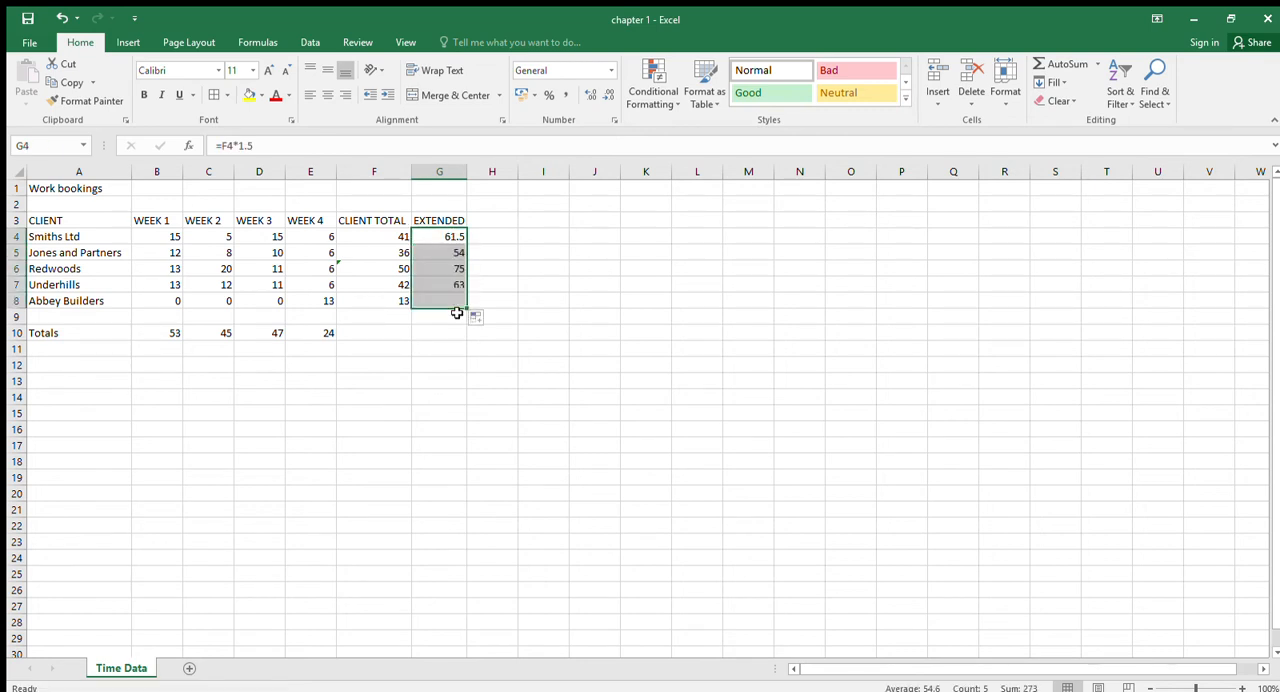